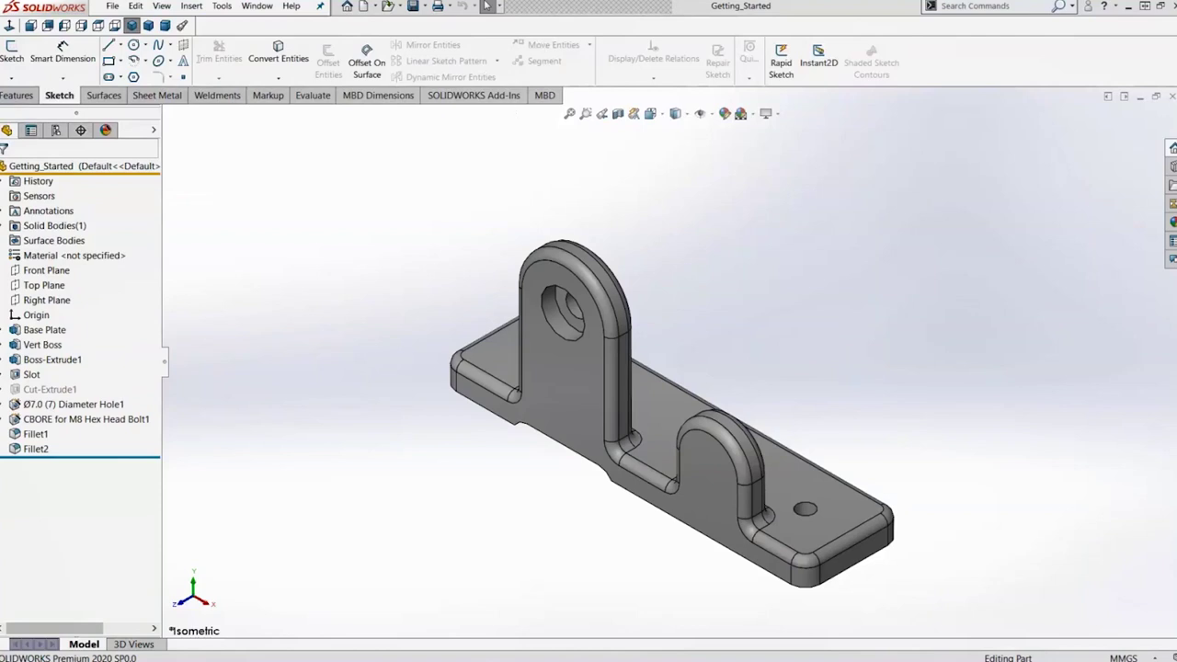
Step: Review the default display style and tangent edge settings for drawings in the system options
click(551, 14)
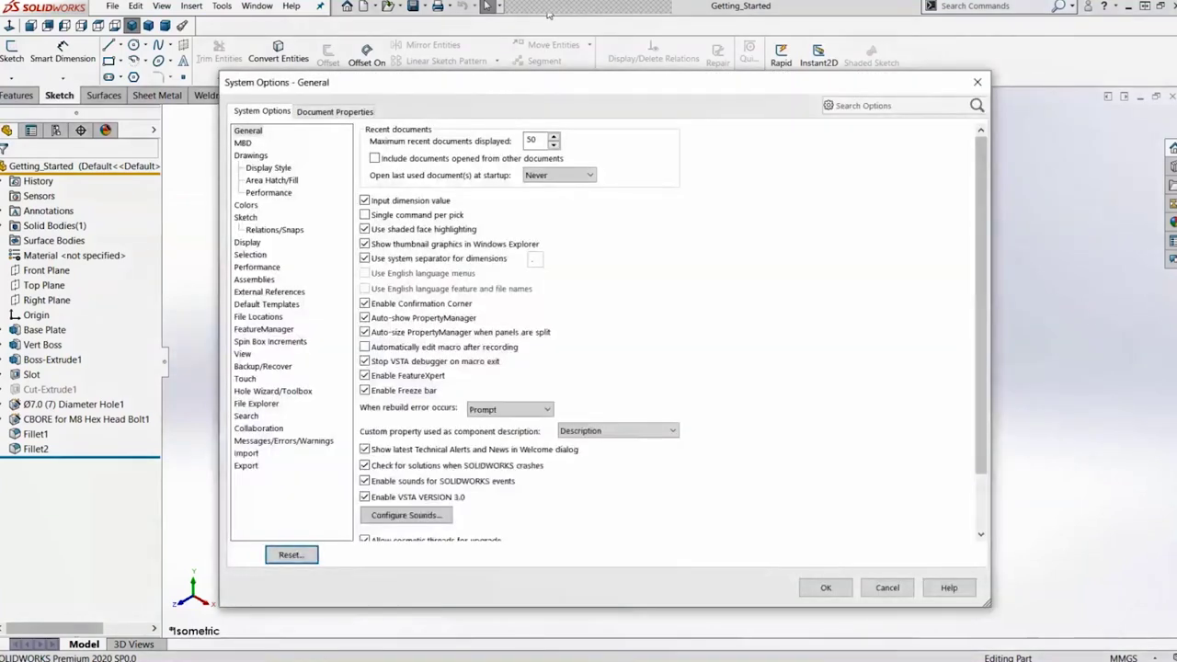
click(255, 157)
click(264, 167)
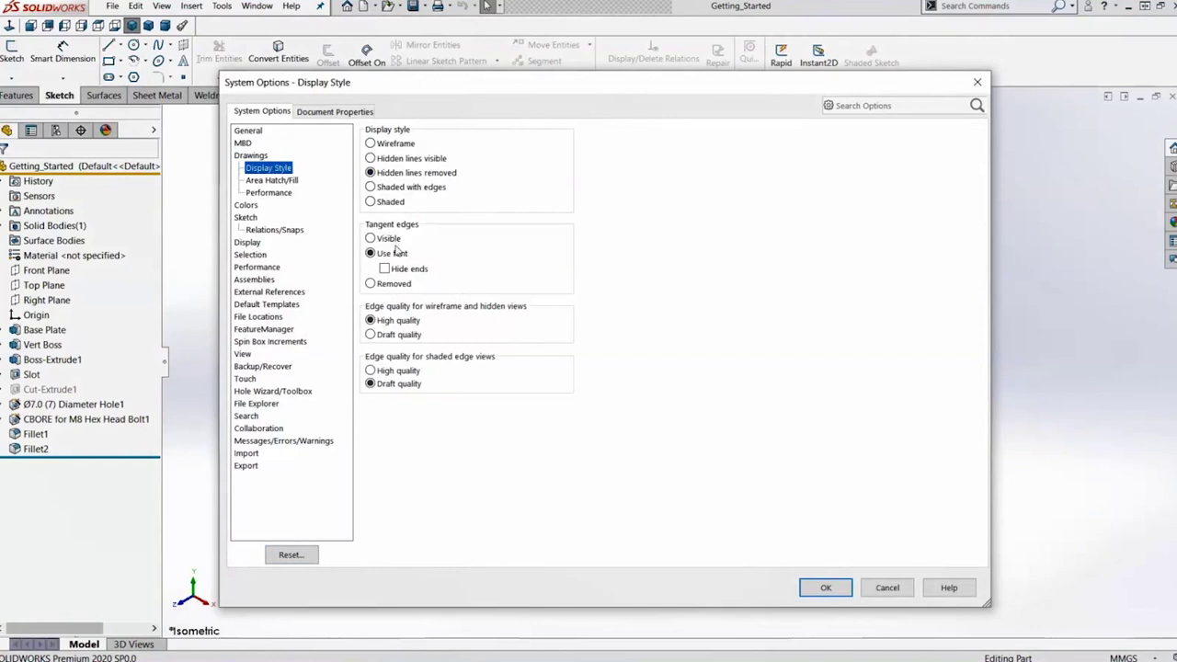
click(836, 589)
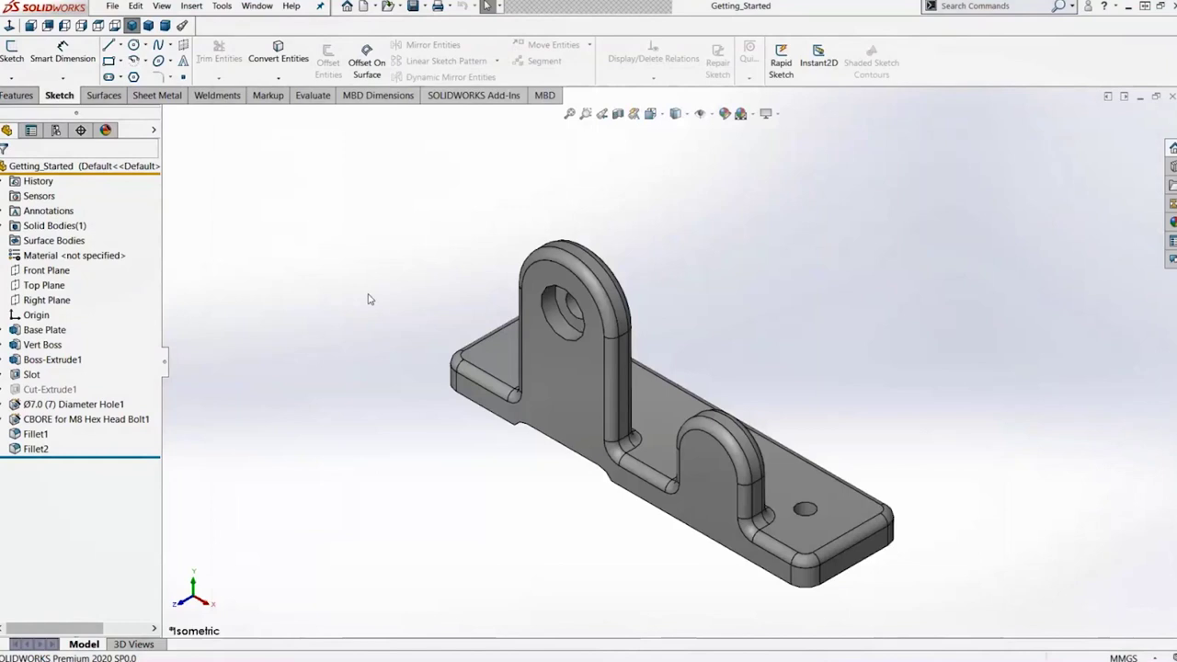
Step: Create a drawing from the open part using the C_Size_ANSI_MM training template
click(374, 7)
click(395, 37)
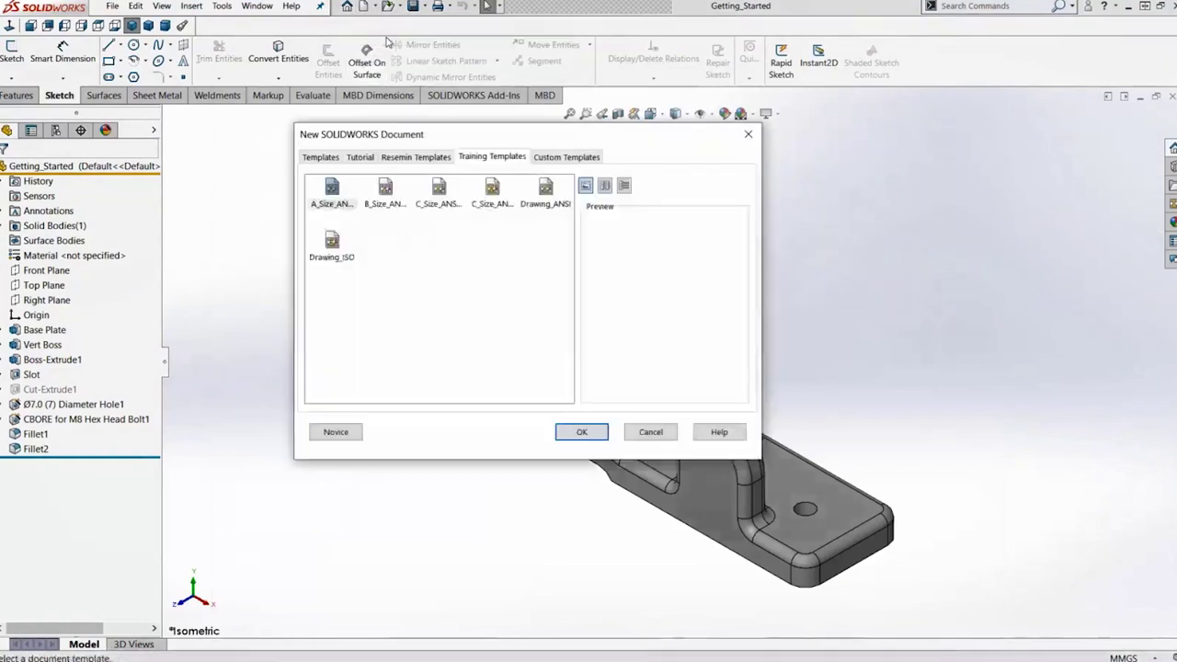
click(489, 189)
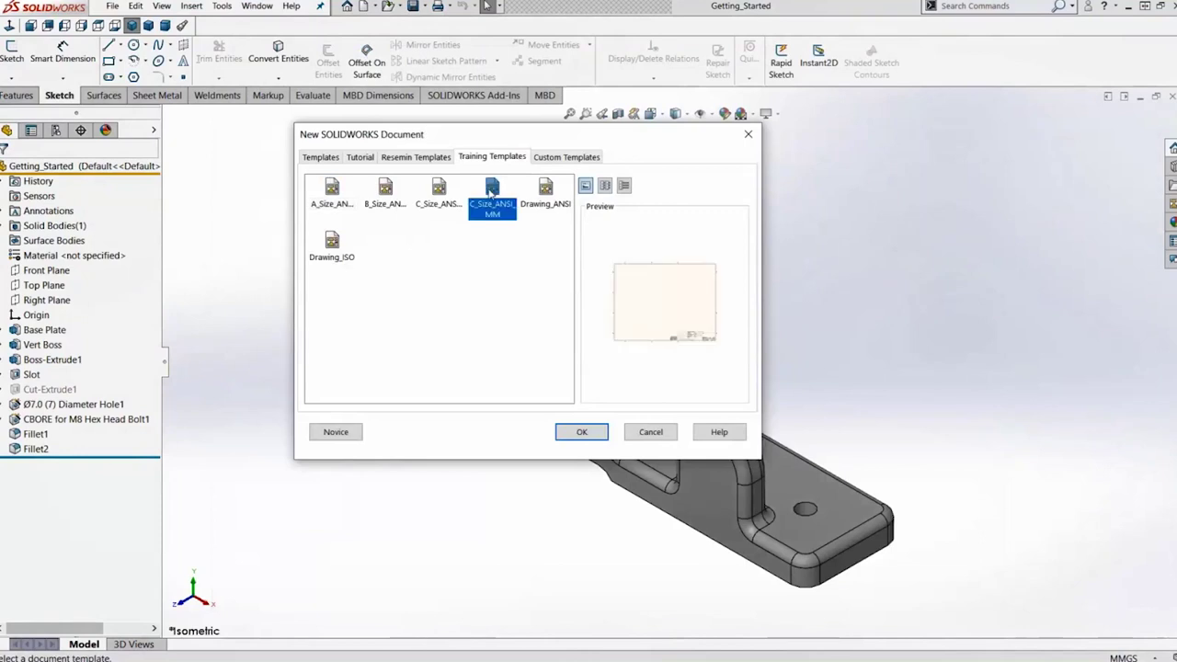
click(585, 432)
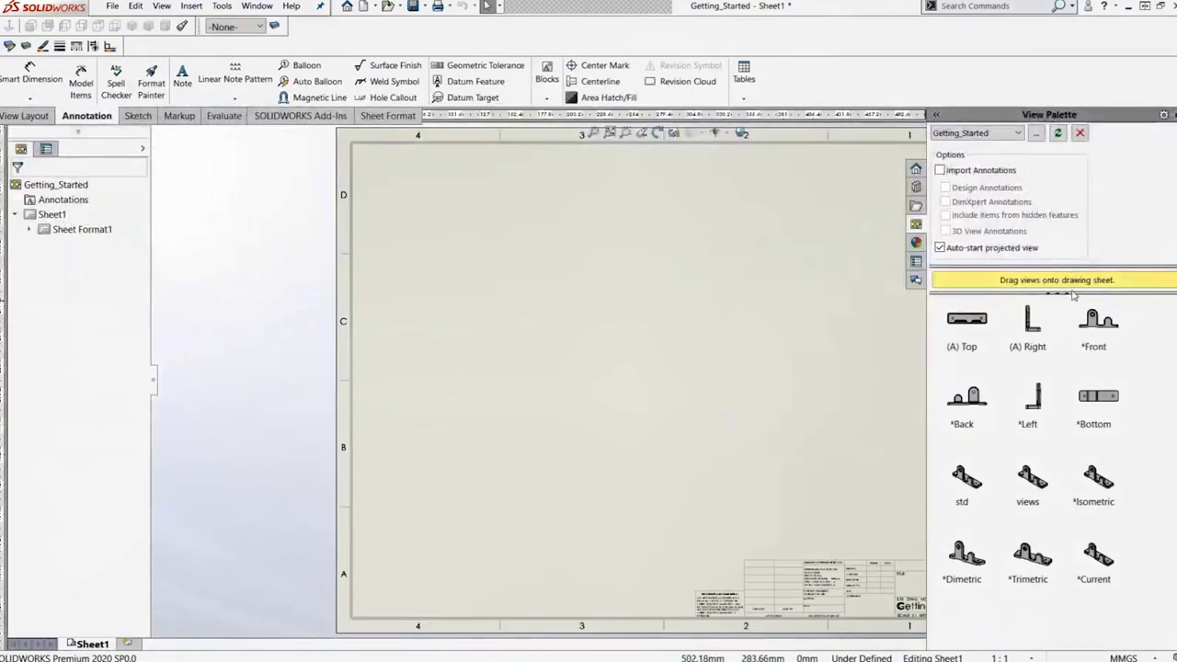
click(940, 173)
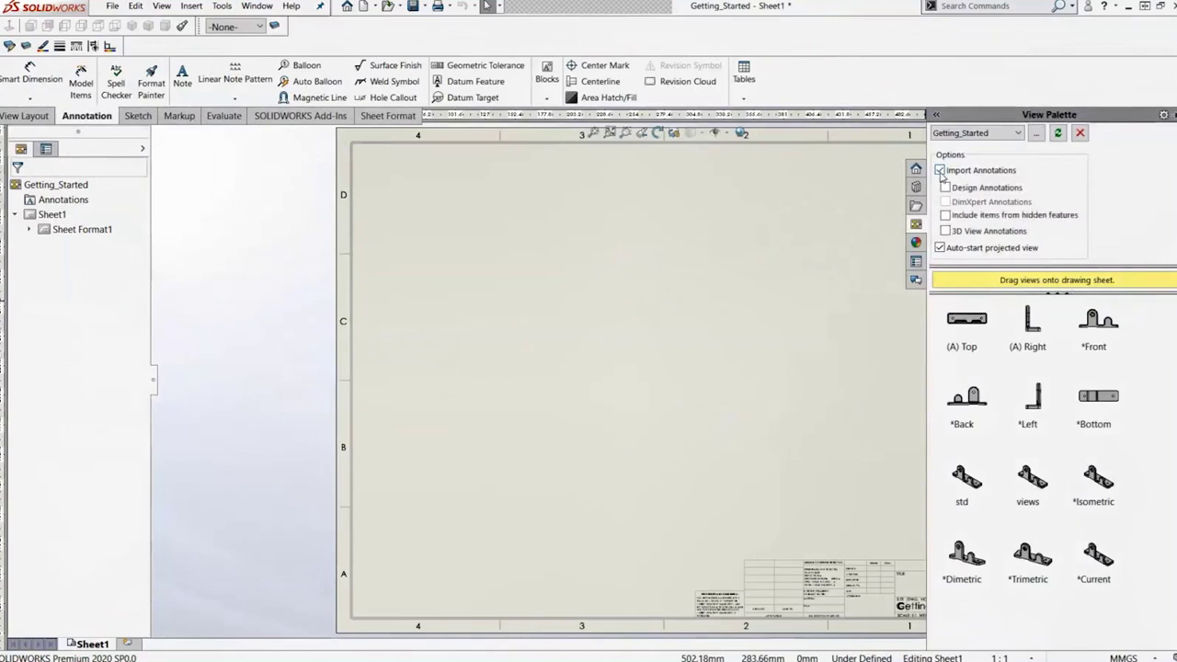
click(956, 187)
click(940, 171)
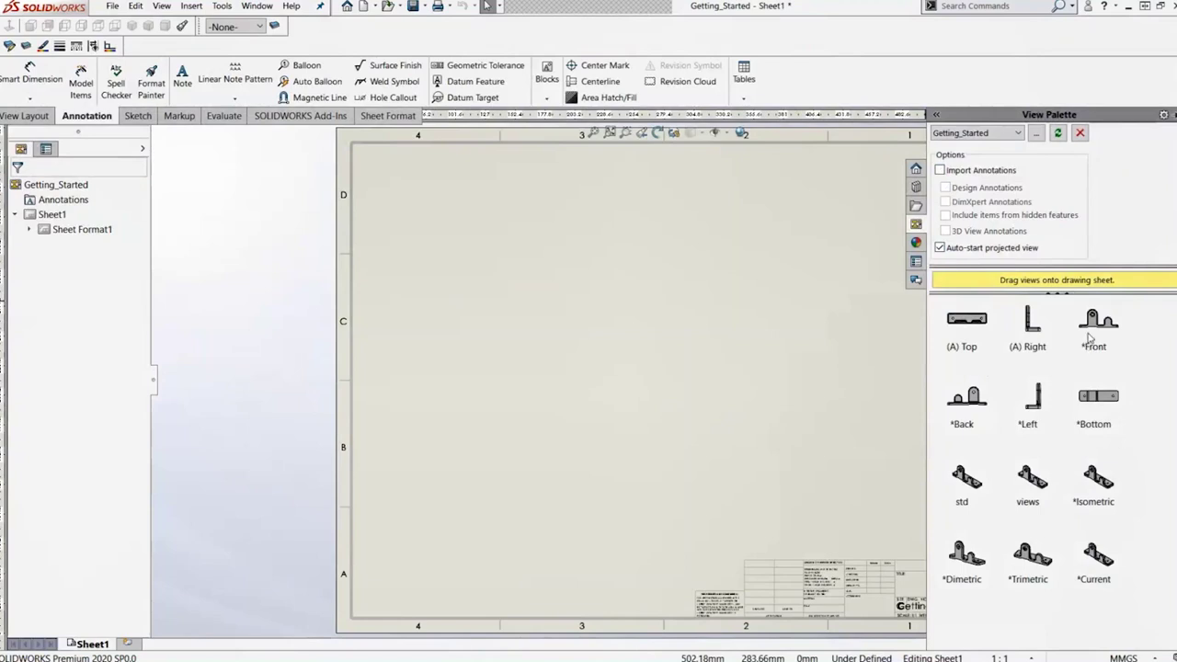
Step: Place the Front view on the sheet with a projected top view above it and a projected right view beside it
mouse_move(1097, 333)
mouse_down()
mouse_move(1021, 386)
mouse_move(529, 416)
mouse_up()
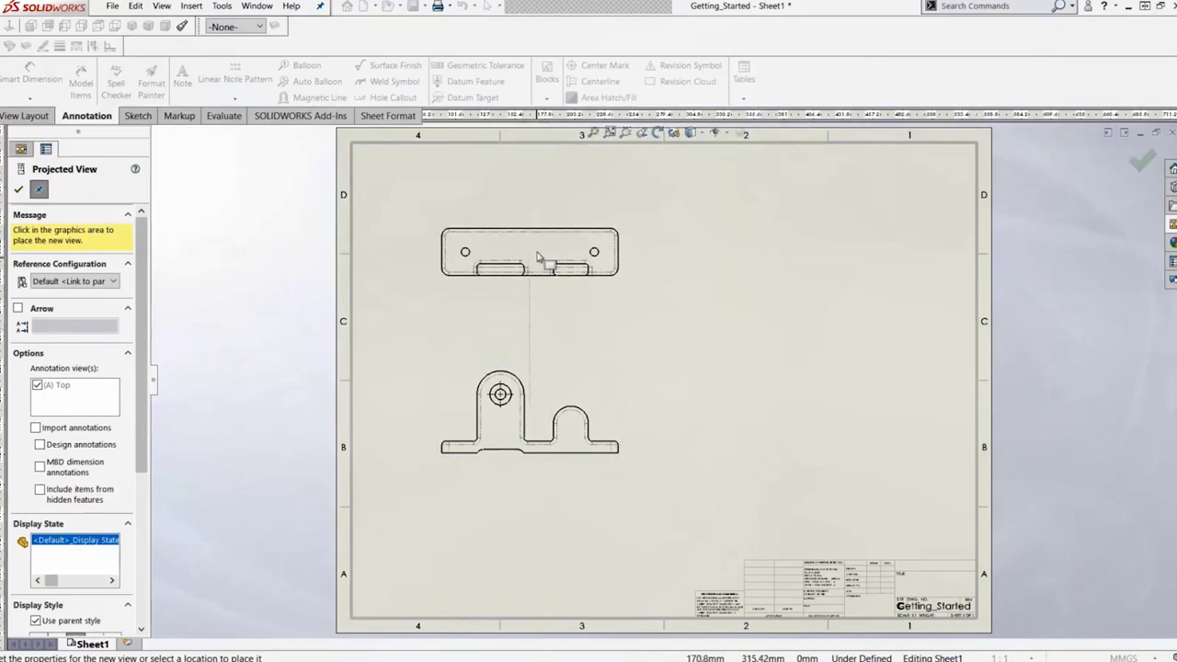
click(539, 258)
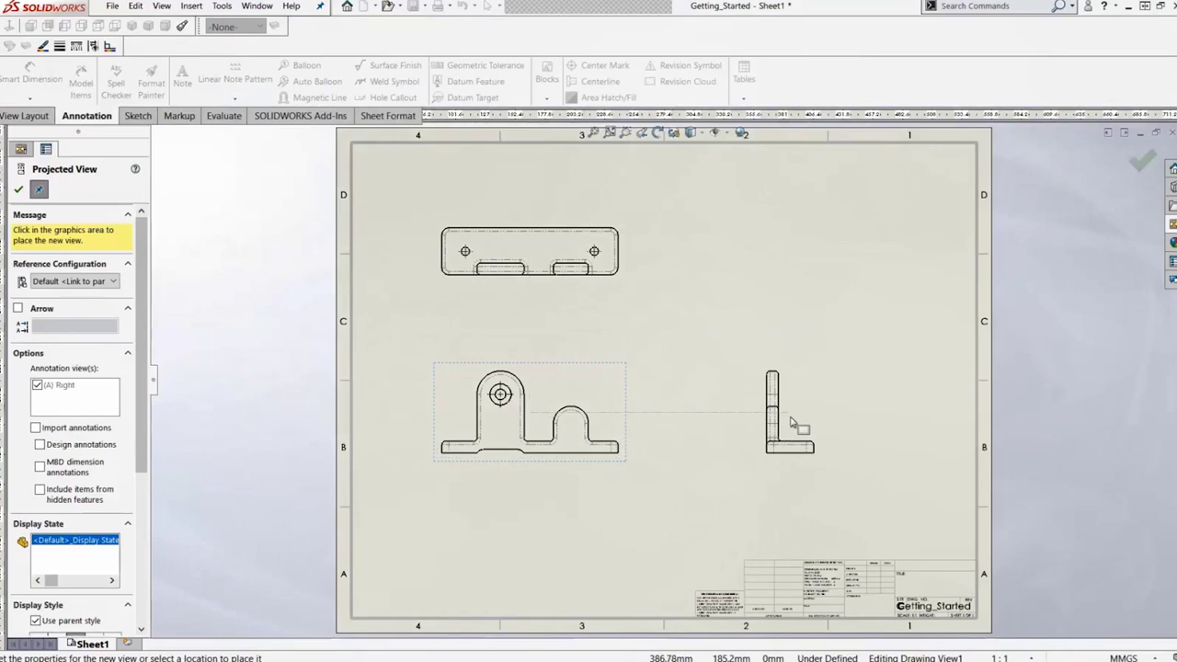
click(841, 427)
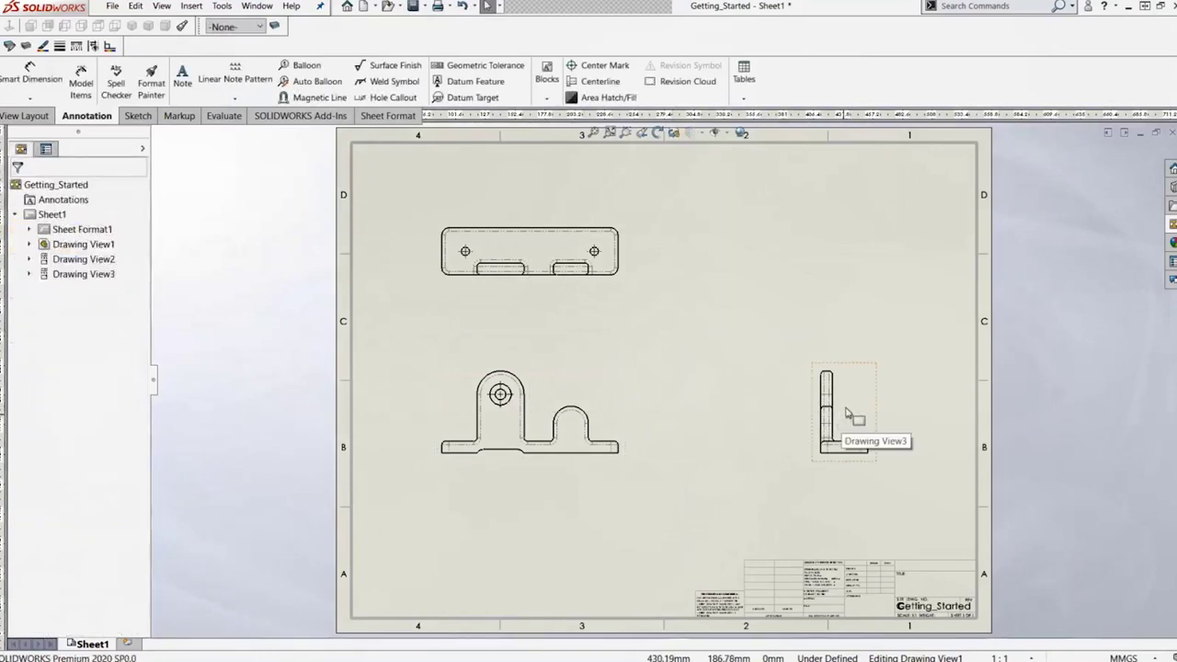
Step: Place an isometric view in the sheet's upper-right area and set its display style to Shaded With Edges
click(1171, 223)
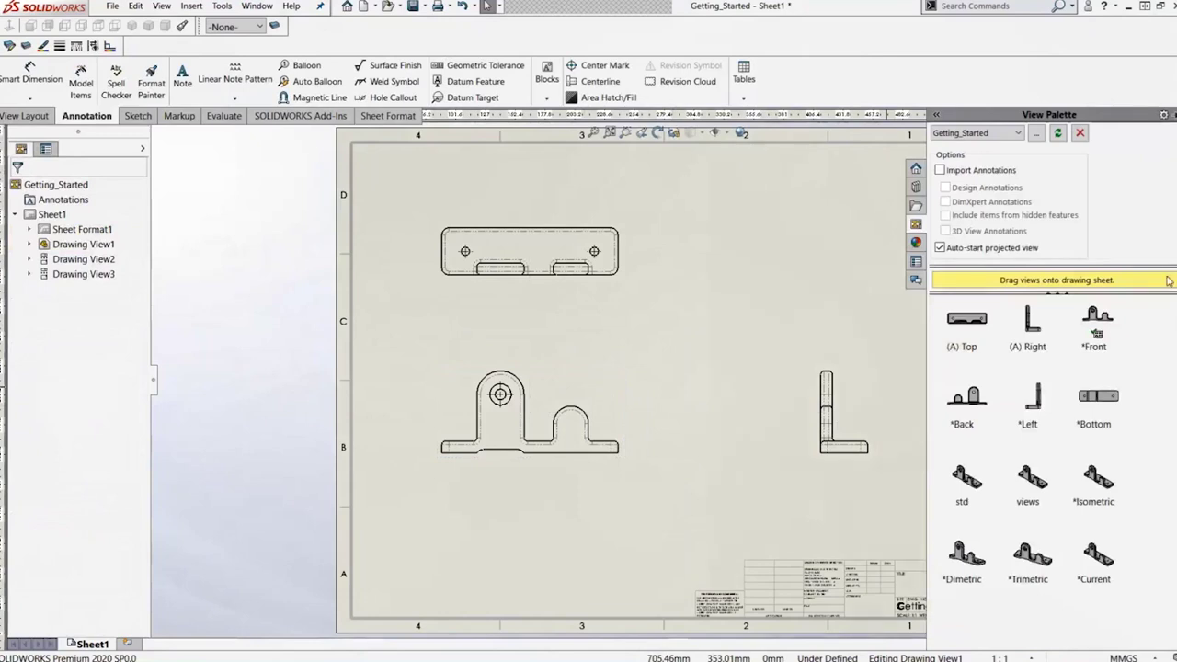
drag(1098, 482, 827, 243)
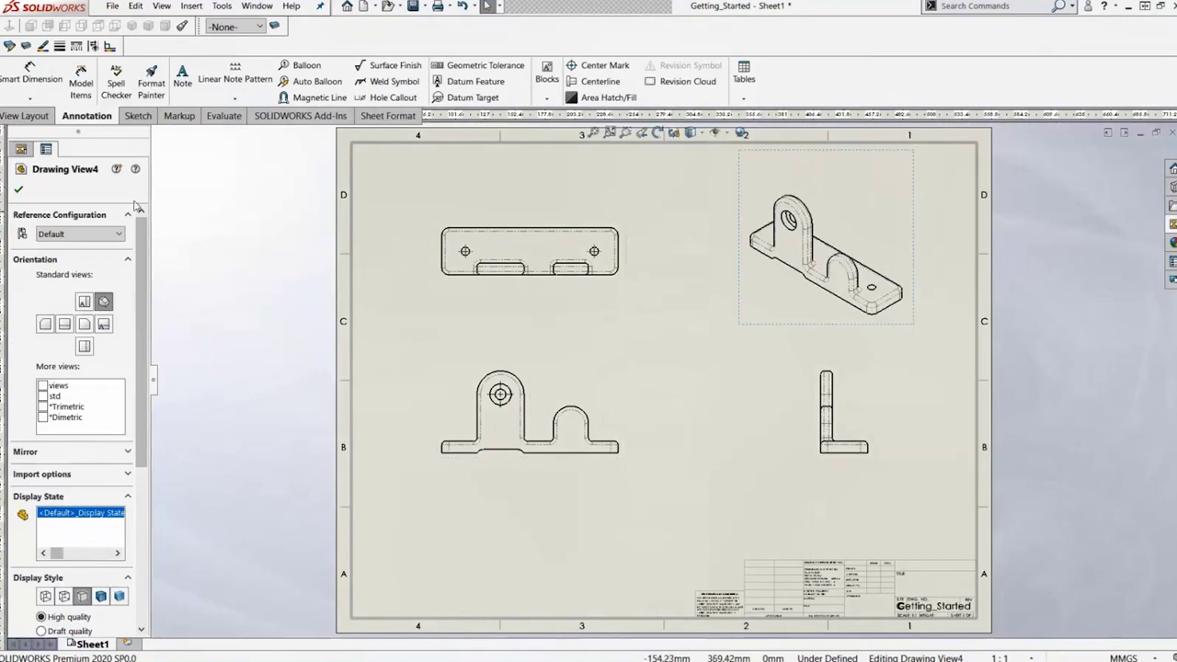
scroll(145, 354, down, 3)
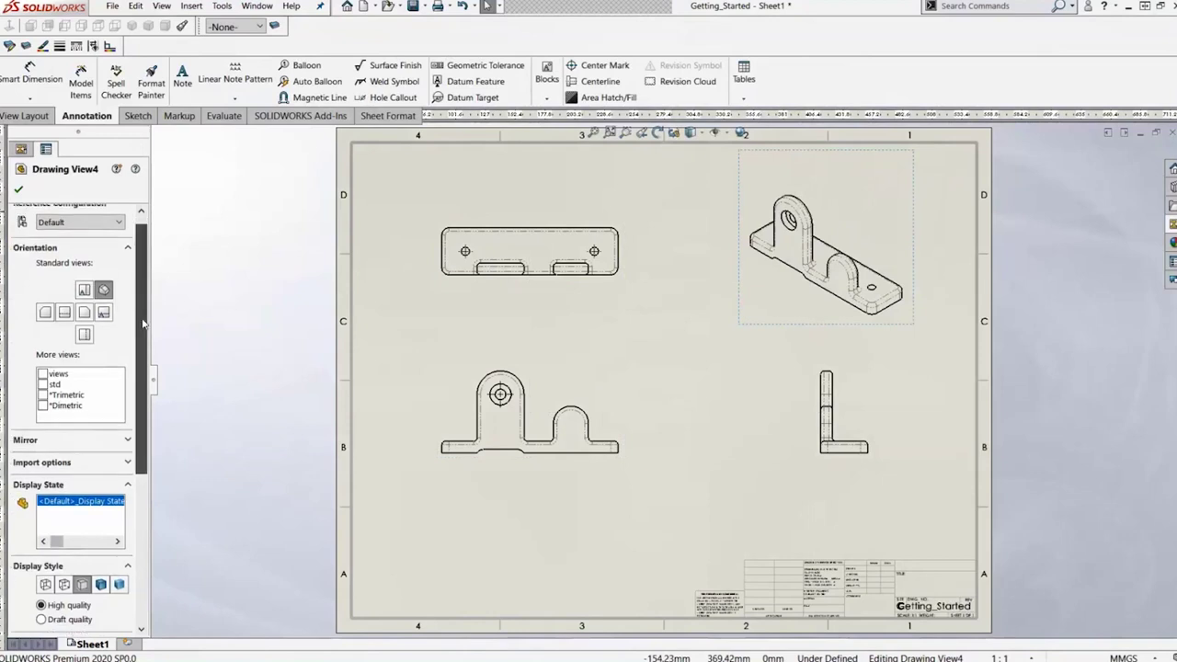
scroll(147, 363, down, 4)
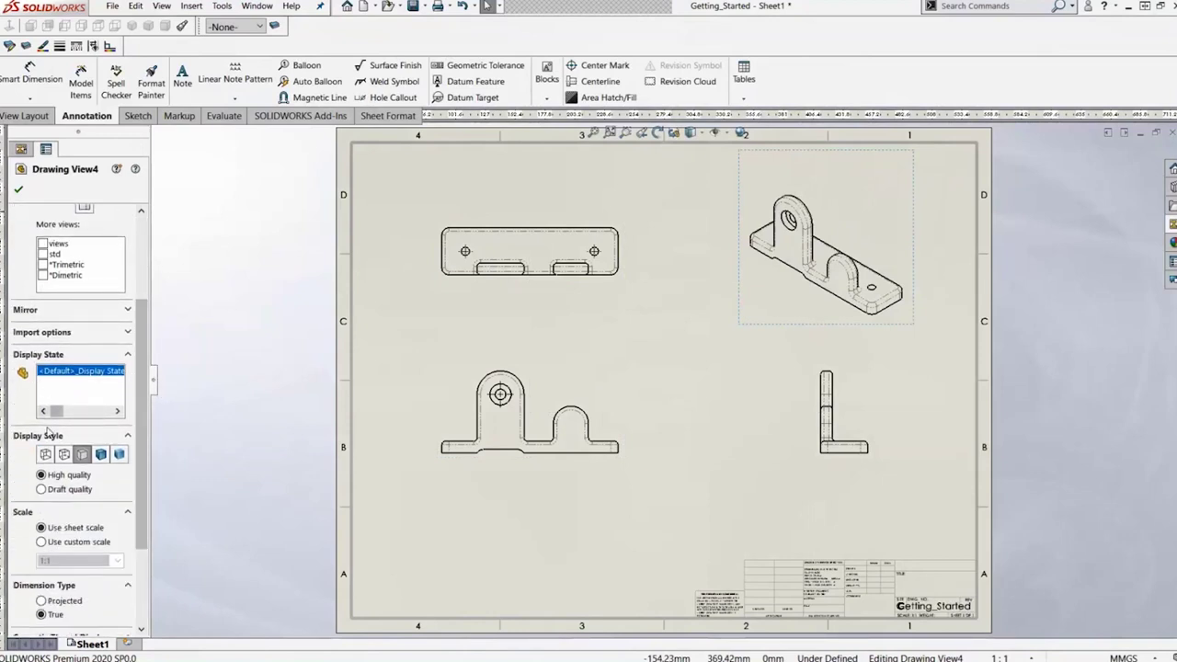
click(102, 454)
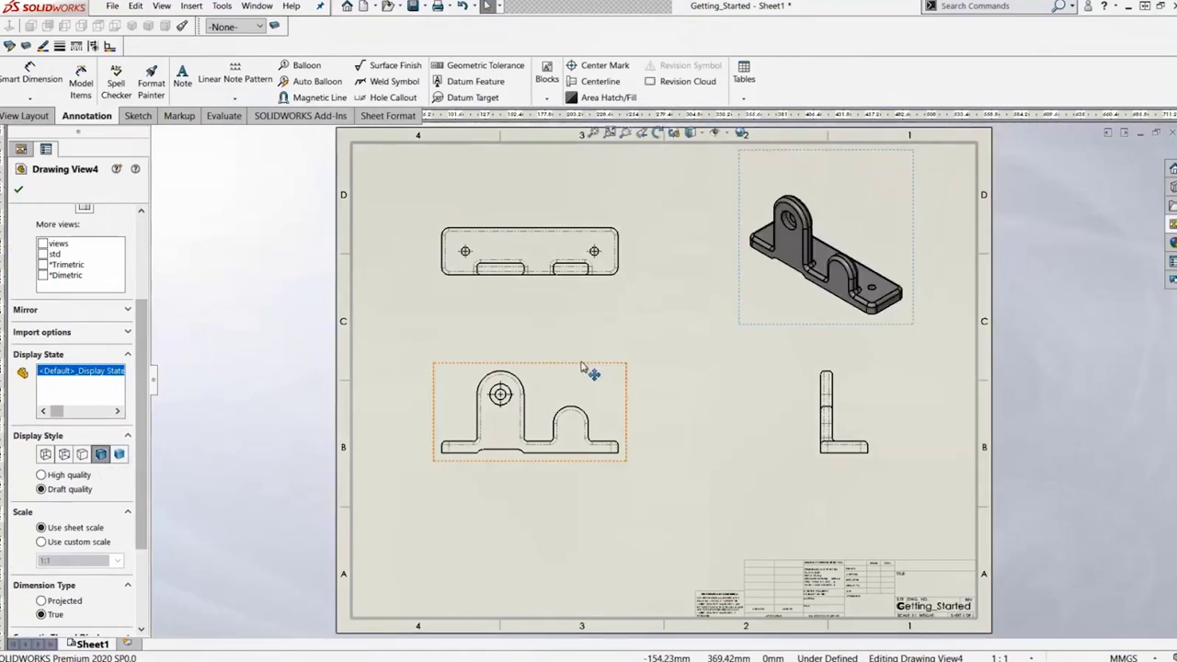
click(641, 341)
Step: Remove the tangent edges from the front, top and right views together
click(617, 377)
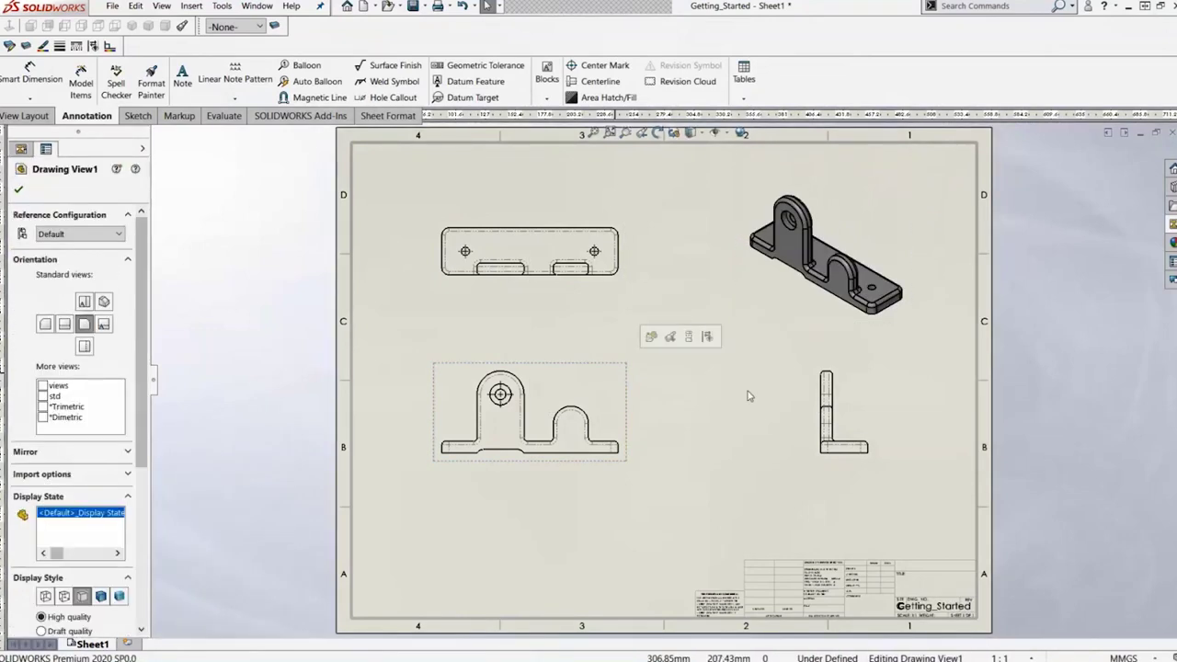
ctrl+click(830, 396)
ctrl+click(626, 266)
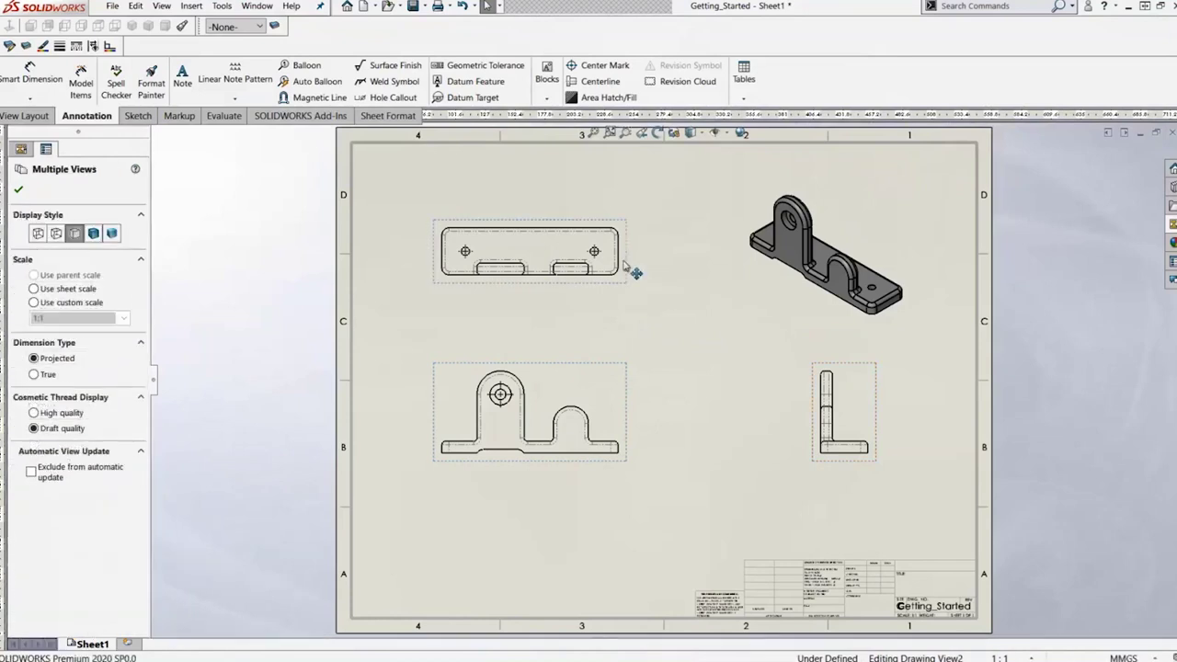
right_click(628, 268)
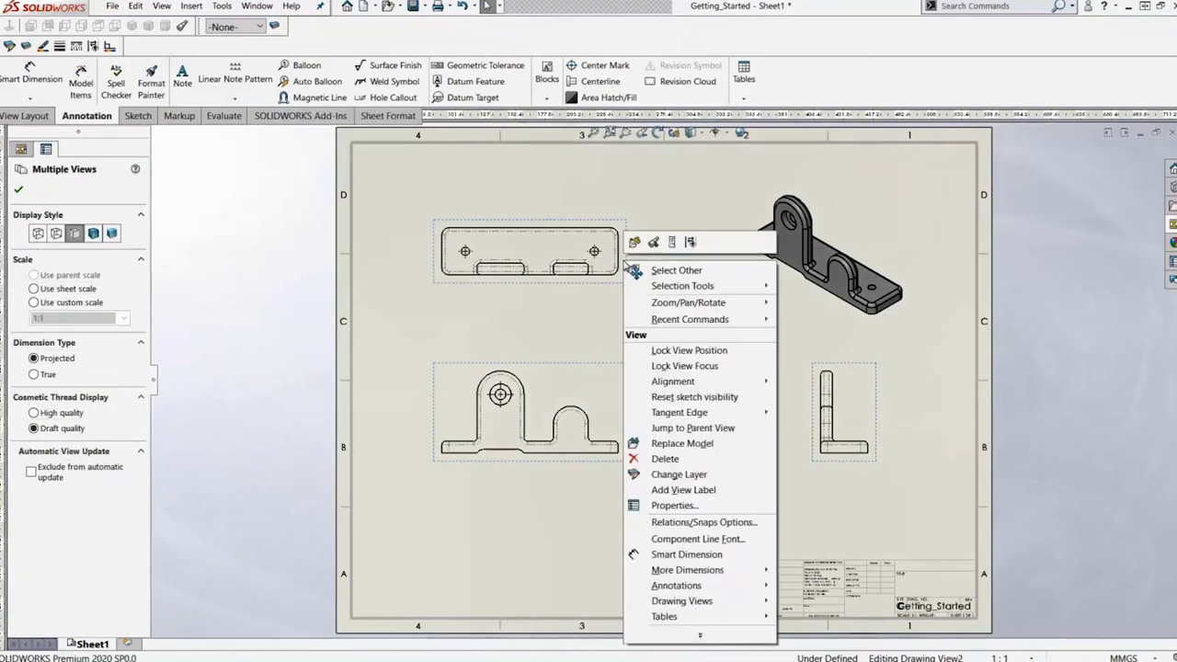
mouse_move(717, 412)
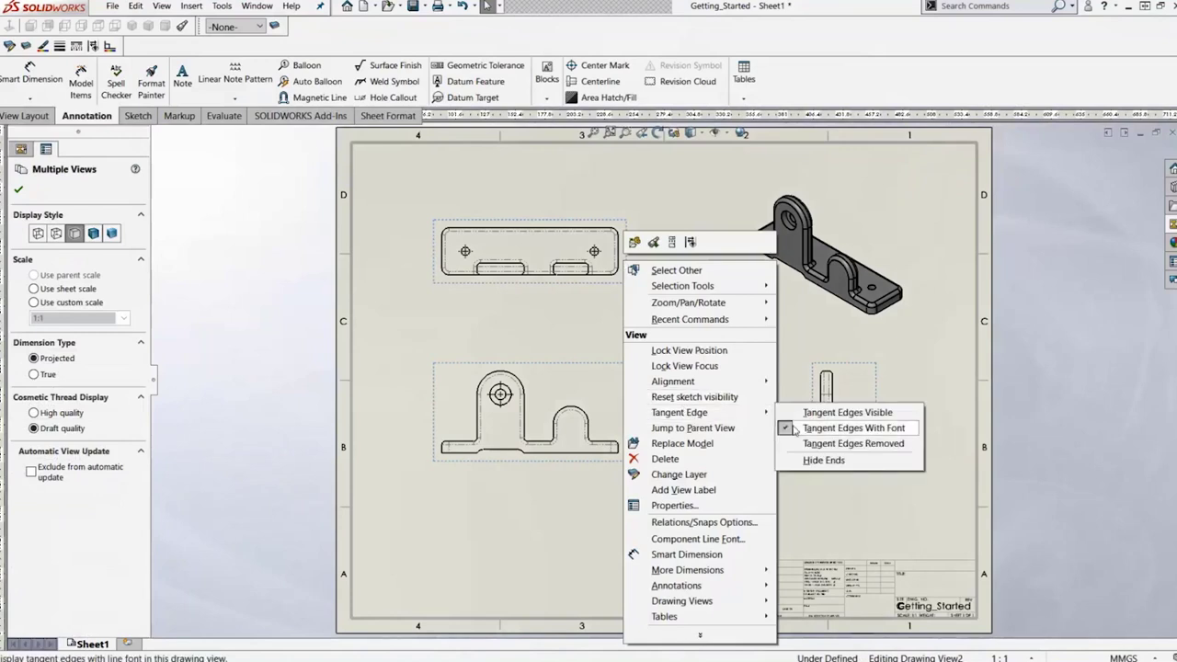
click(851, 443)
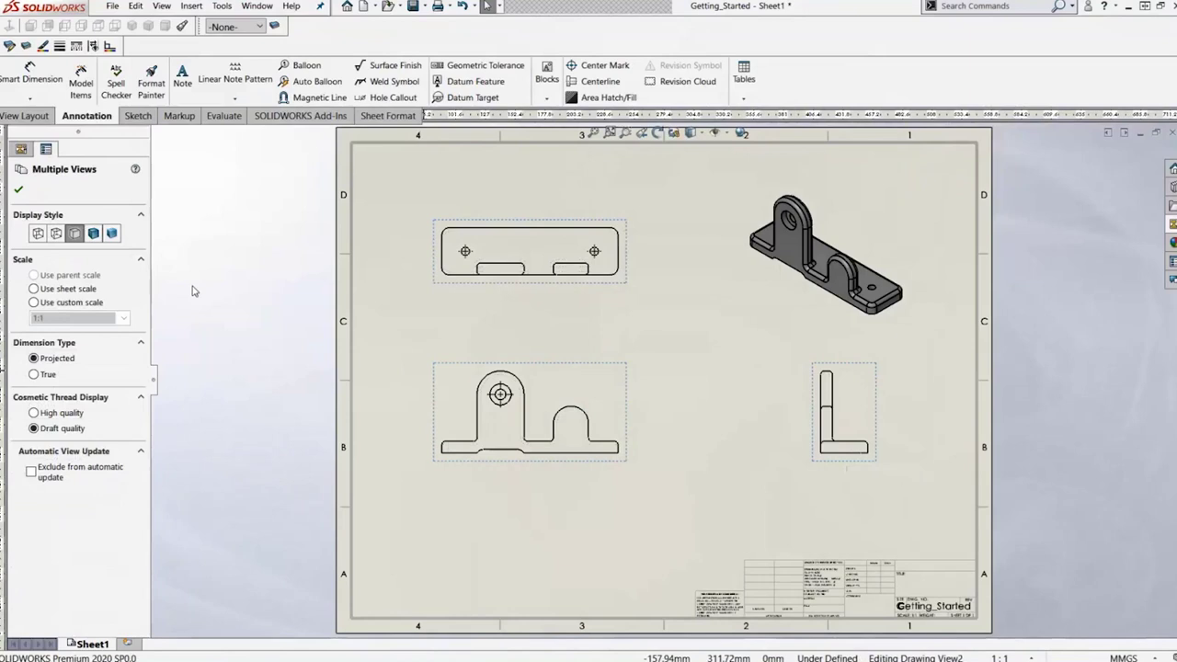
Step: Set the display style of the selected front, top and right views to Hidden Lines Visible
click(56, 233)
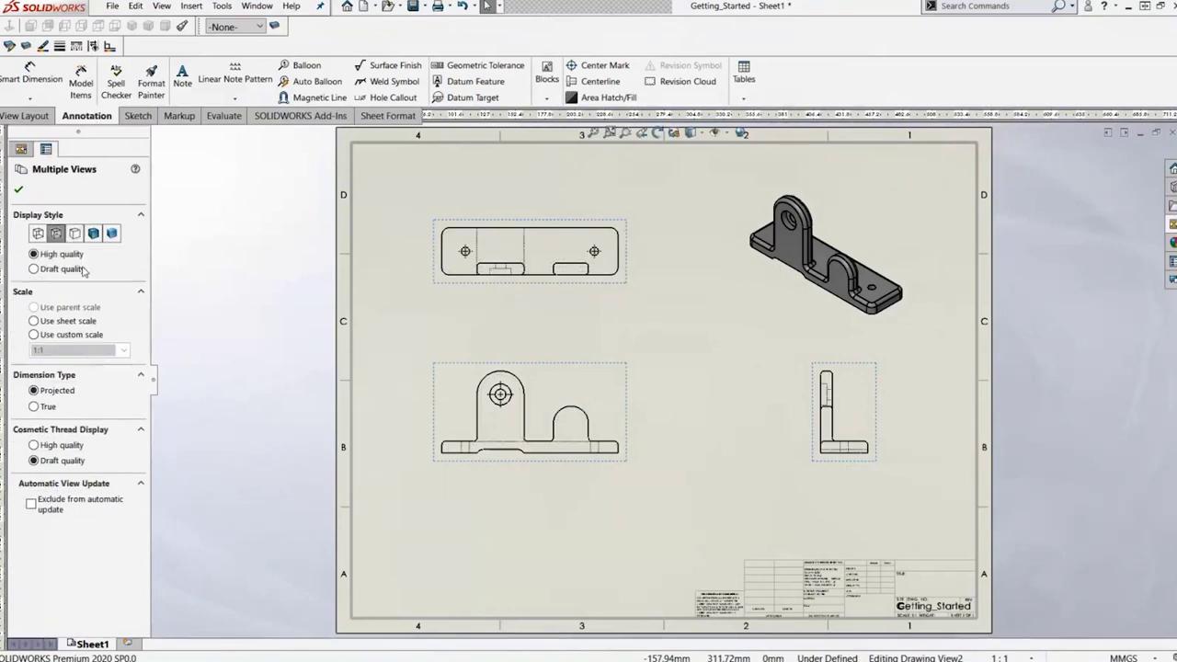
click(18, 189)
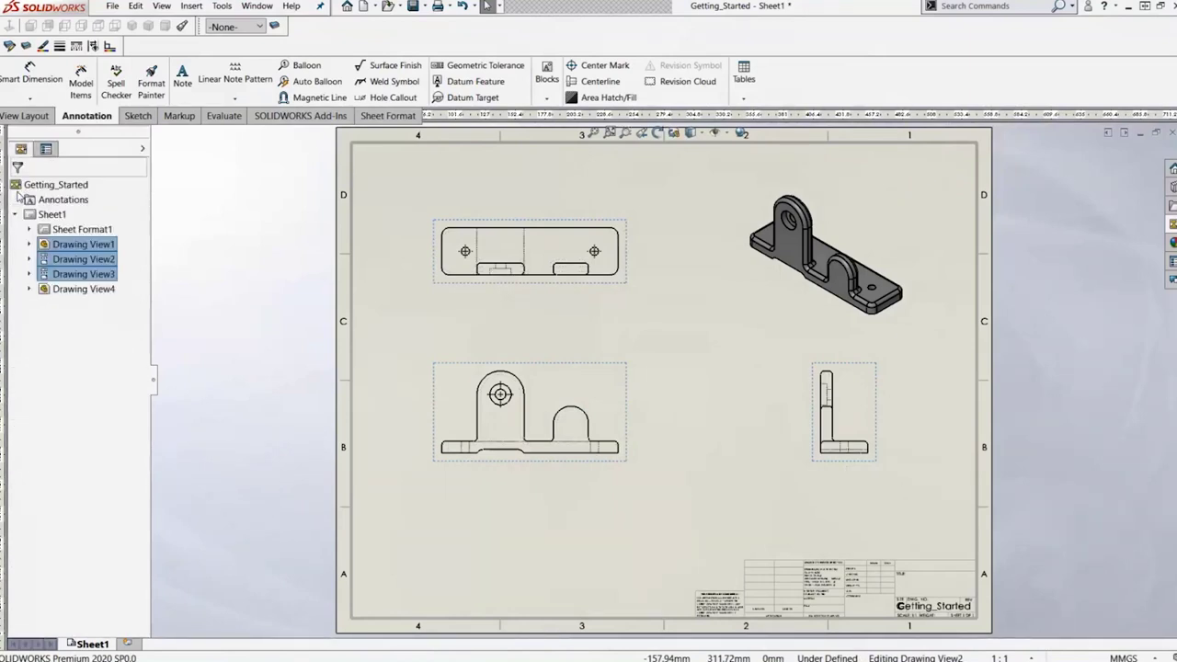
click(390, 334)
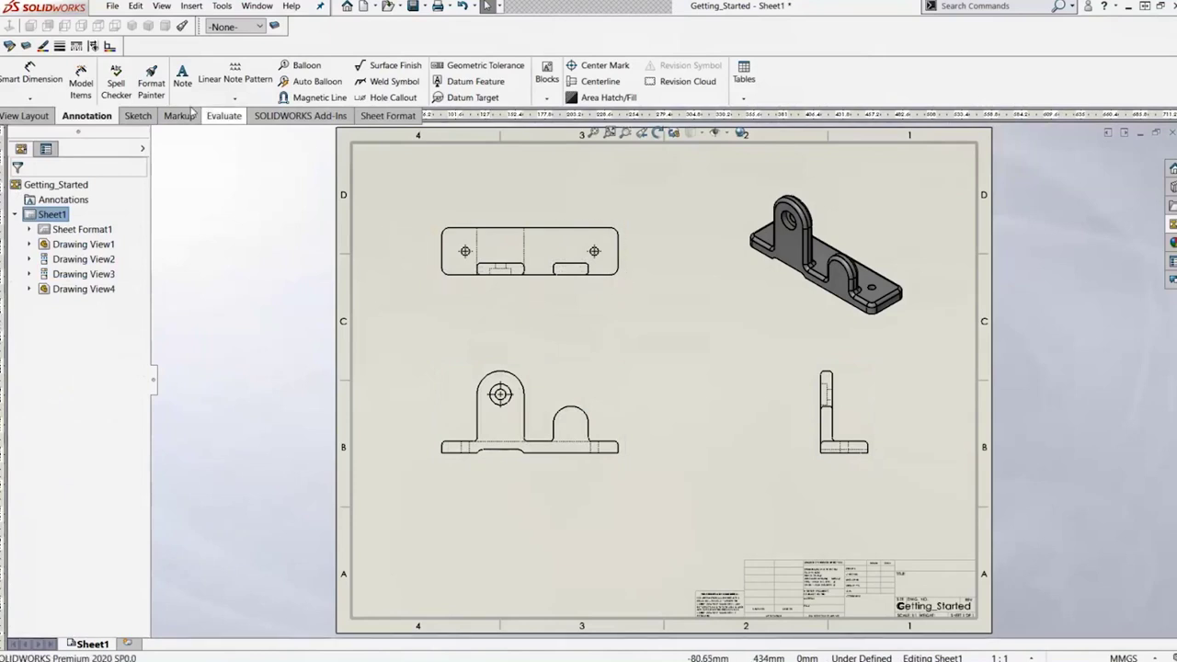
Step: Insert the entire model's dimensions marked for drawing, with hole callouts, into all views as model items, eliminating duplicates
click(80, 84)
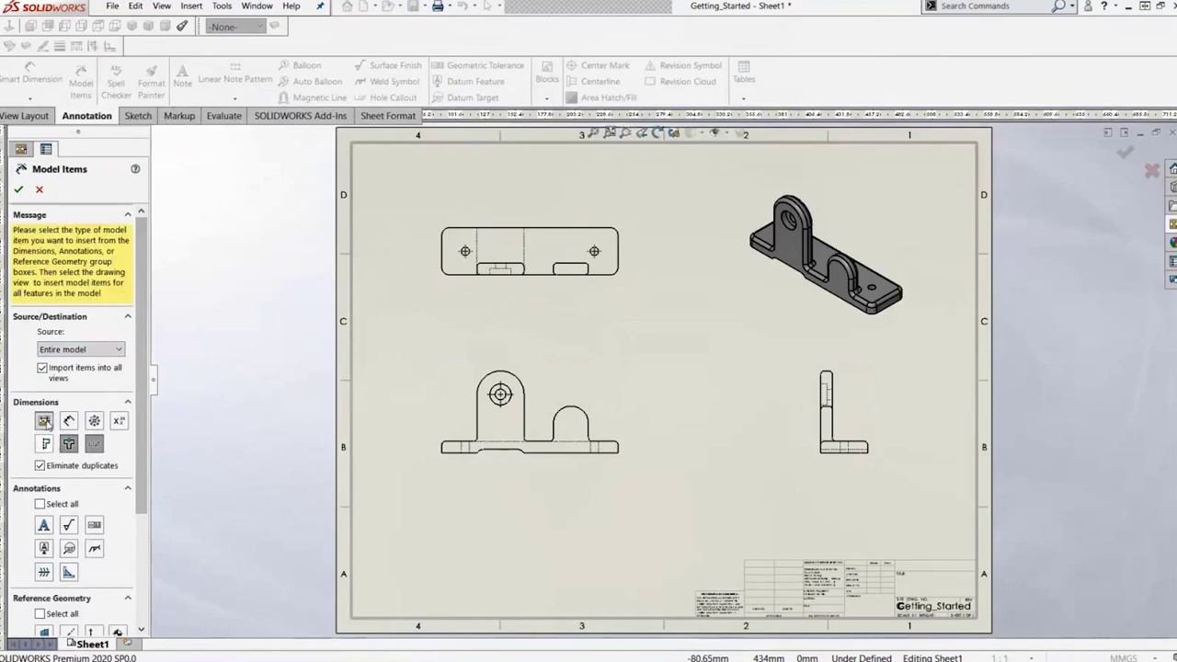
click(44, 420)
click(68, 443)
drag(140, 414, 147, 468)
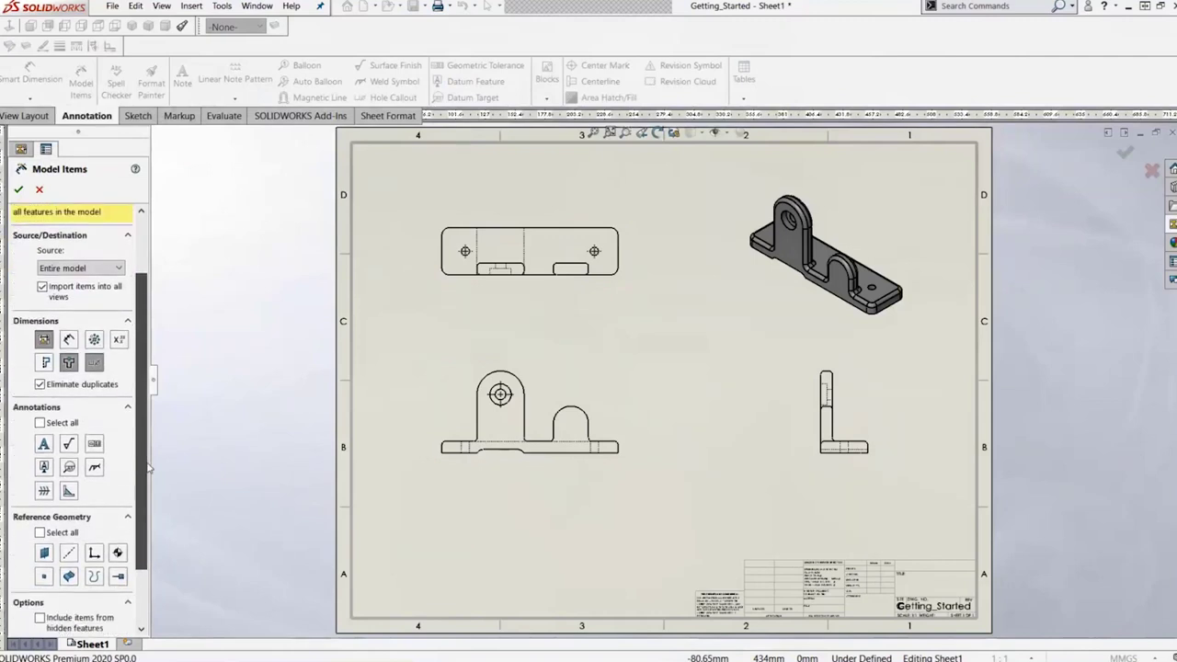
scroll(147, 464, up, 3)
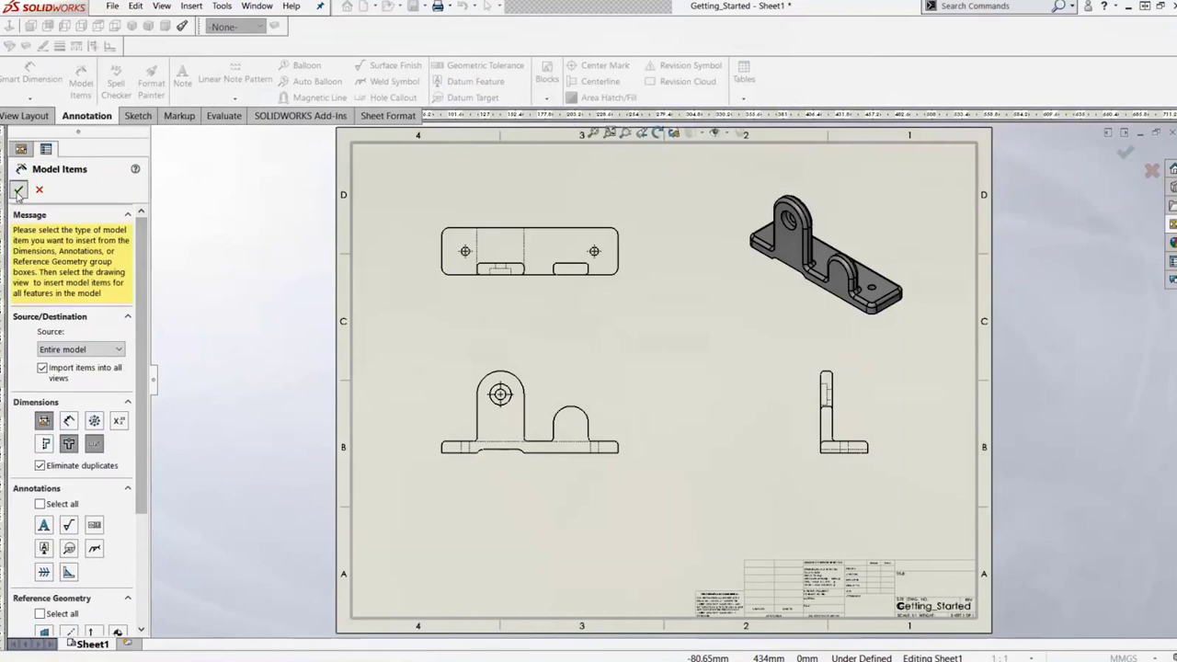
click(18, 190)
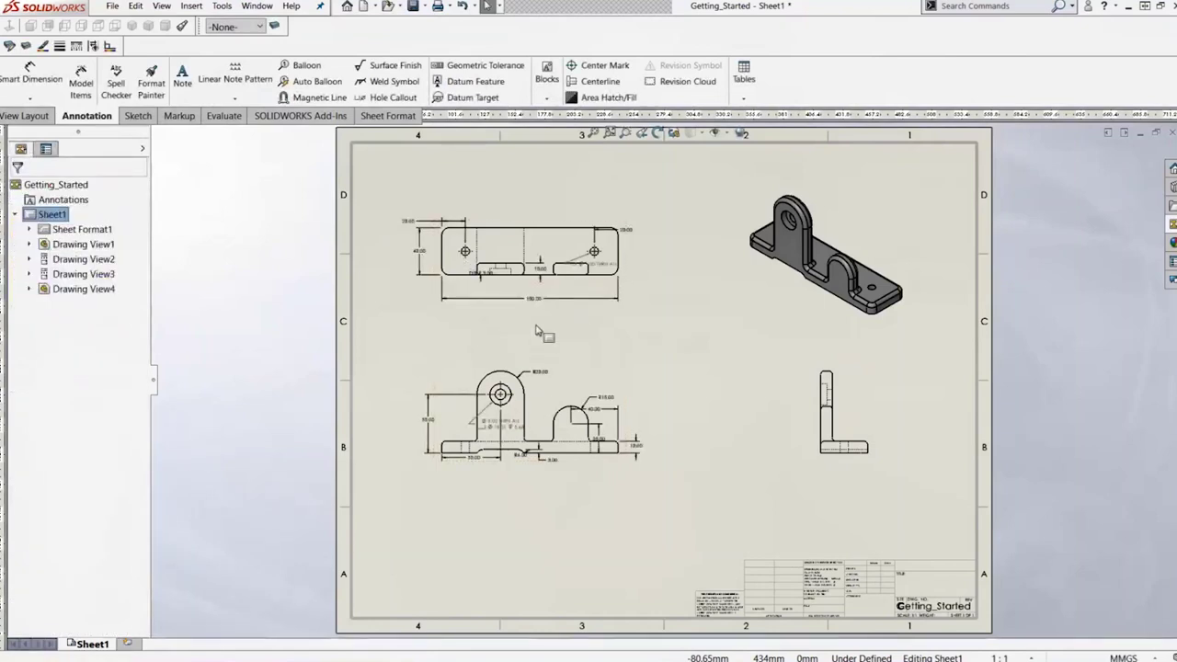
Step: Filter the selection to dimensions and auto-arrange all dimensions of the top view
scroll(508, 290, down, 2)
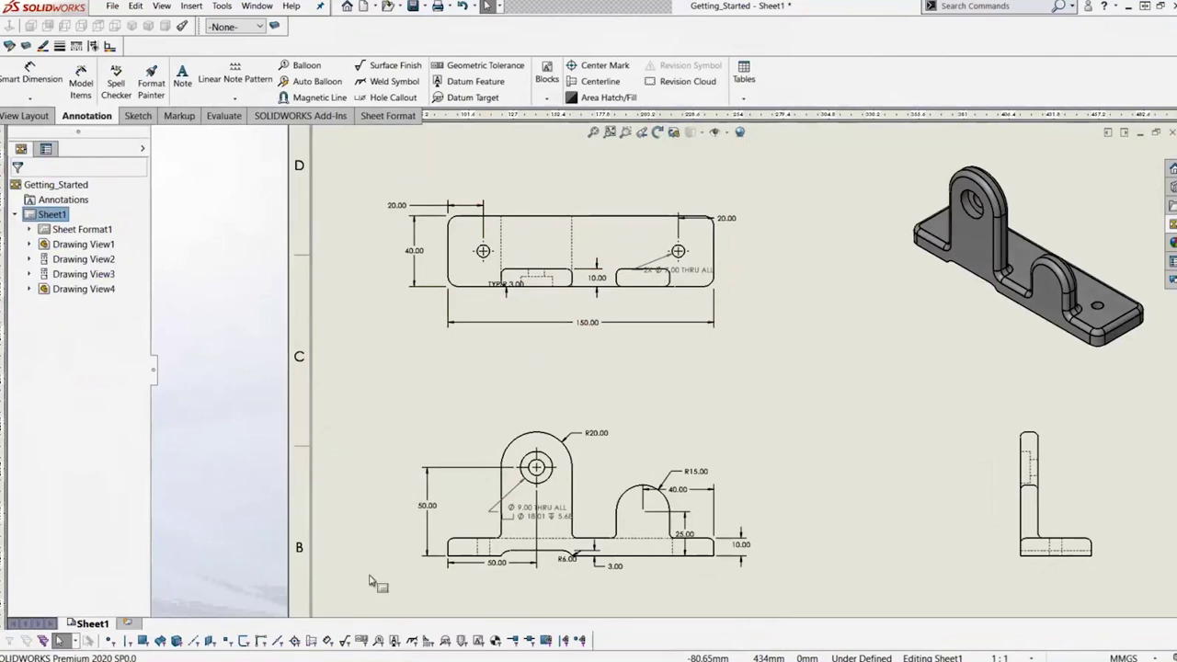
click(328, 641)
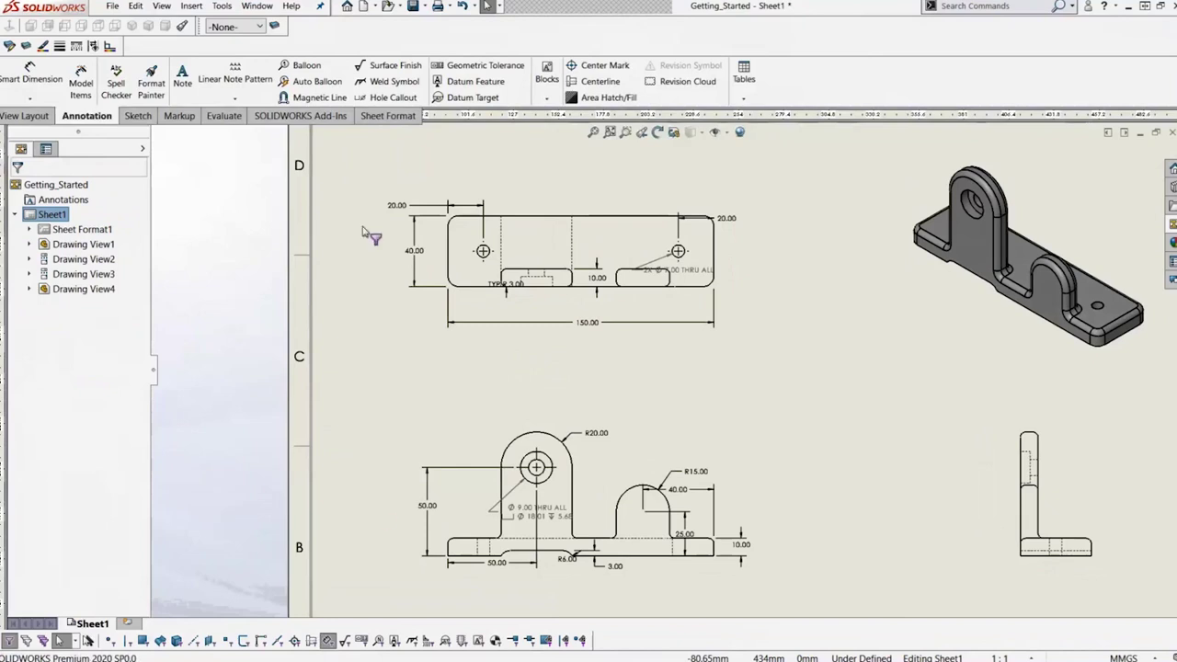
mouse_move(364, 176)
mouse_down()
mouse_move(543, 236)
mouse_move(768, 345)
mouse_up()
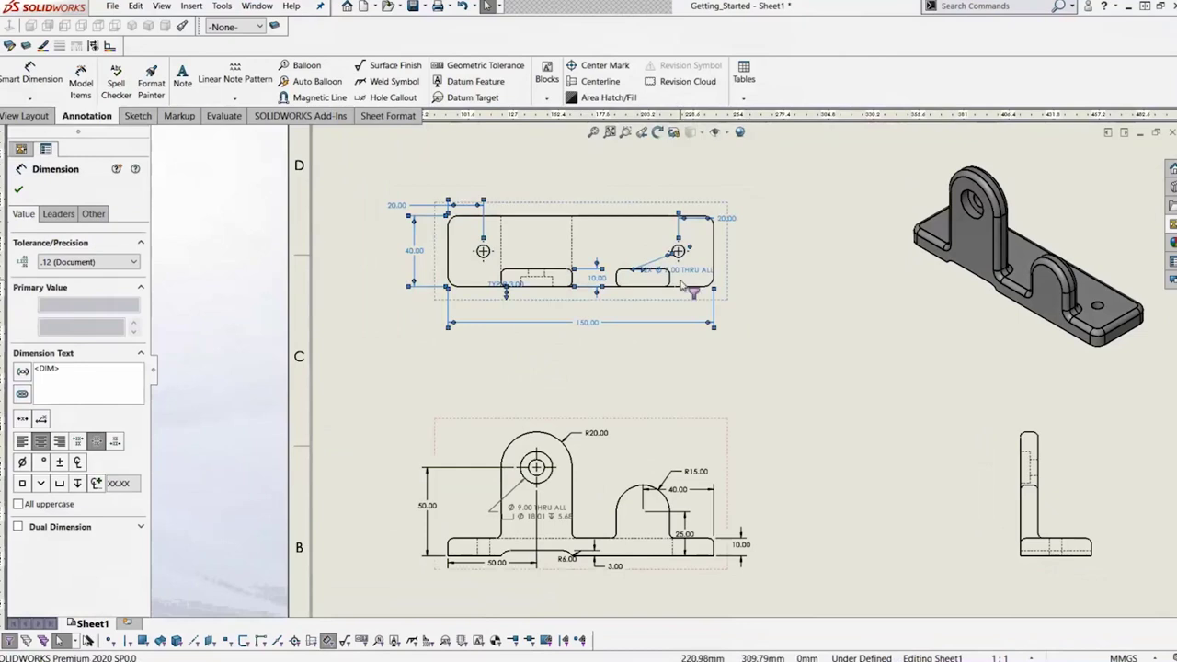
right_click(597, 339)
click(596, 339)
drag(354, 165, 770, 360)
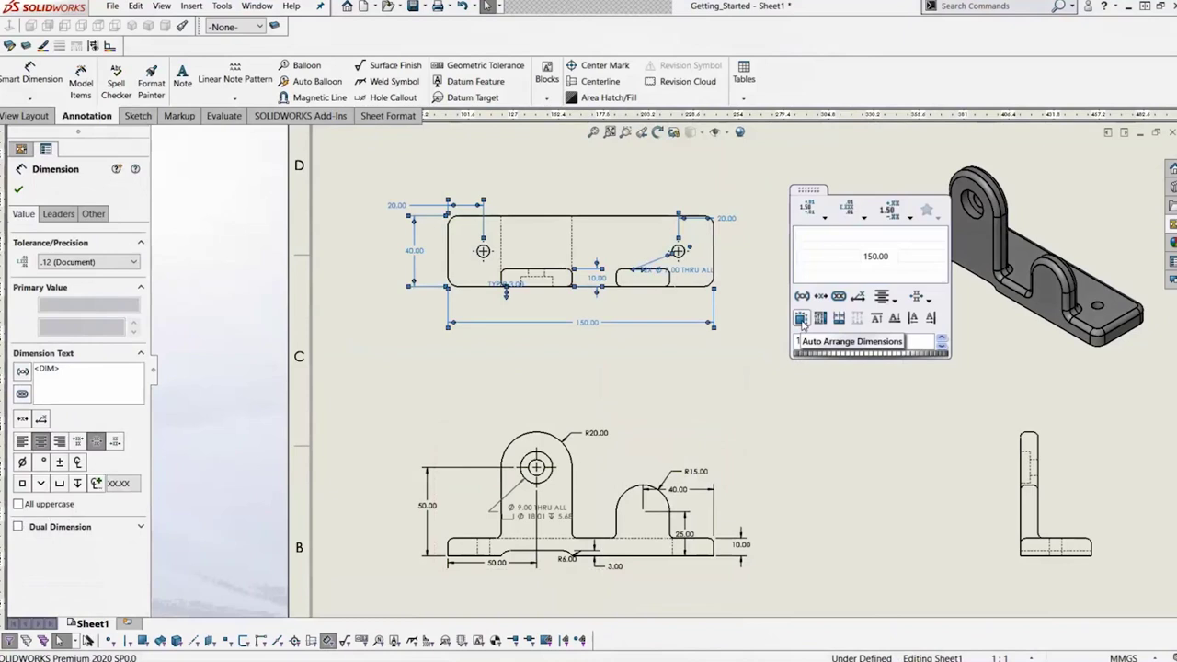
click(802, 319)
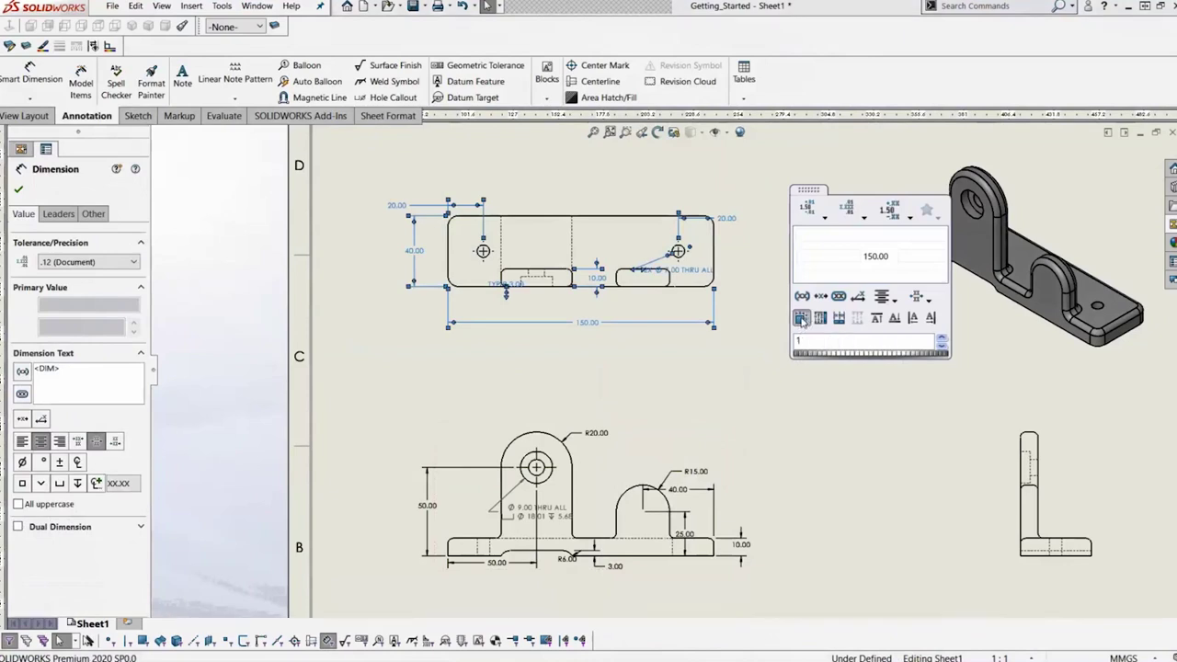
click(628, 334)
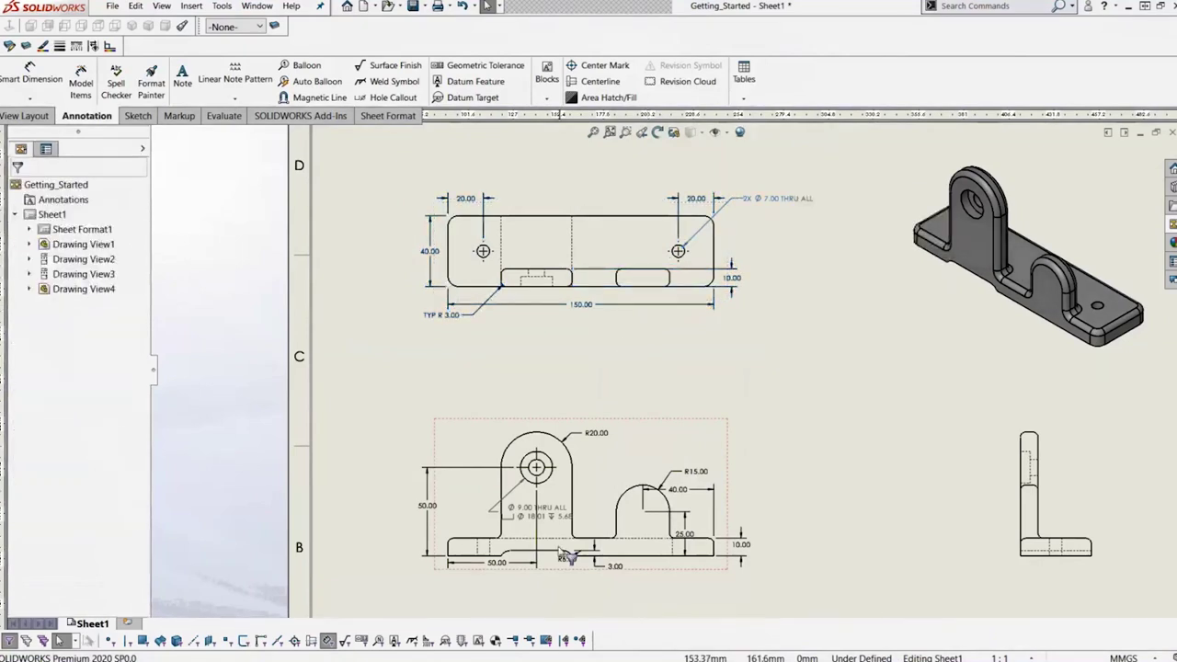
key(z)
scroll(559, 572, down, 2)
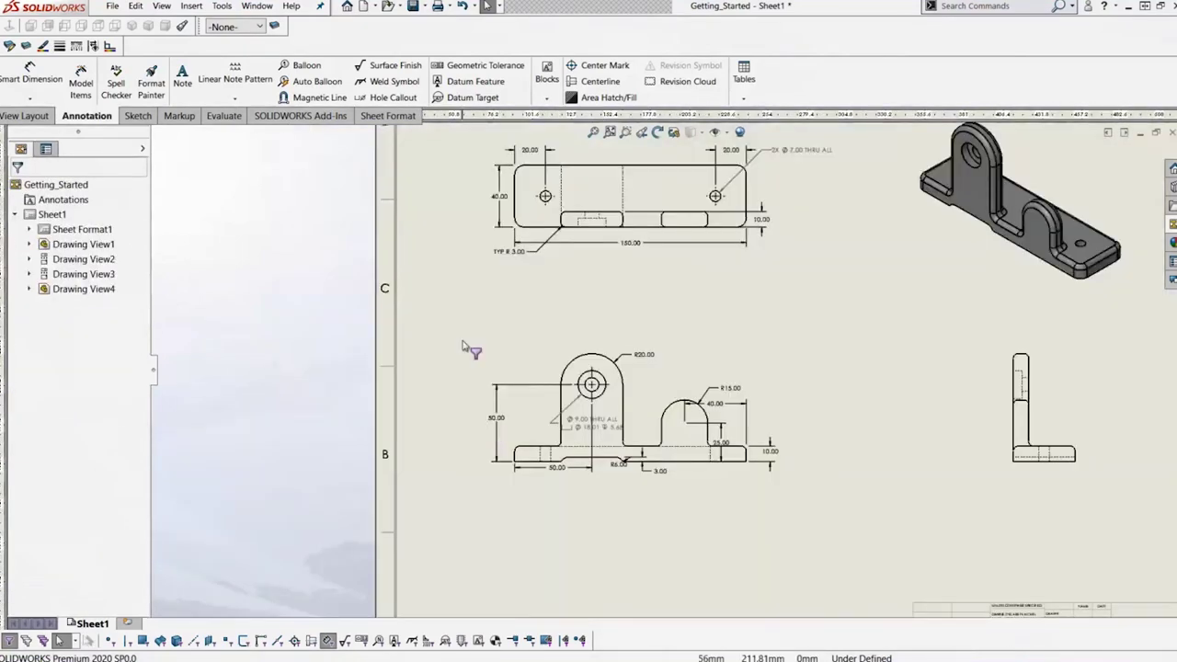
Step: Auto-arrange all dimensions of the front view
drag(469, 331, 799, 489)
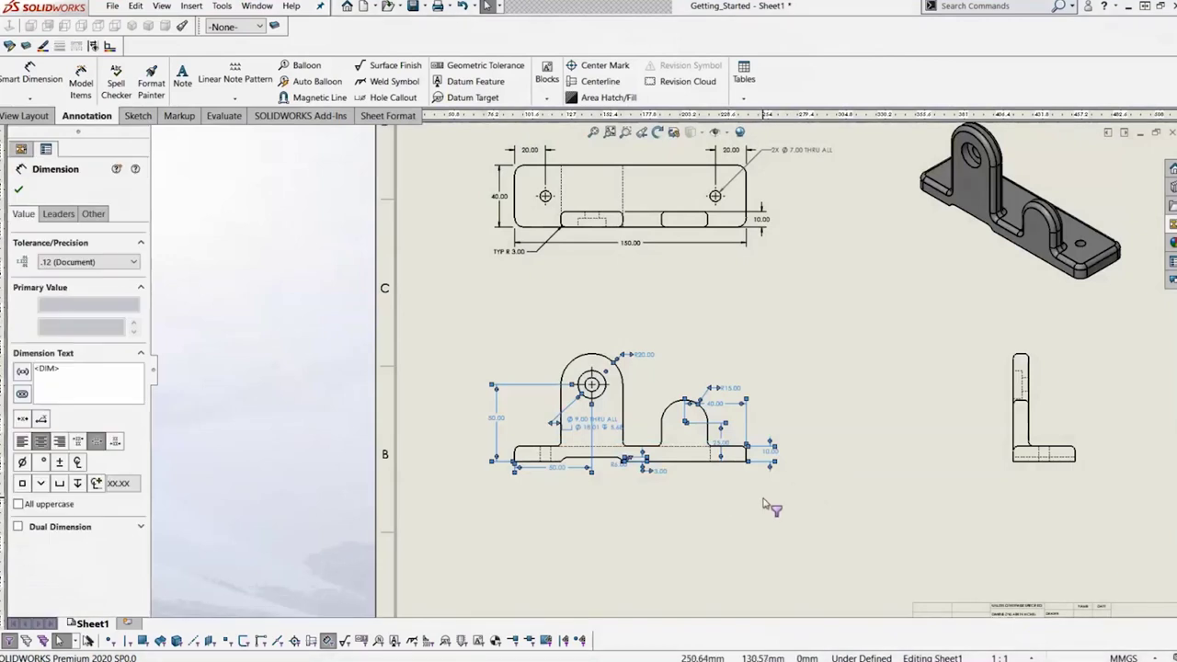
mouse_move(798, 493)
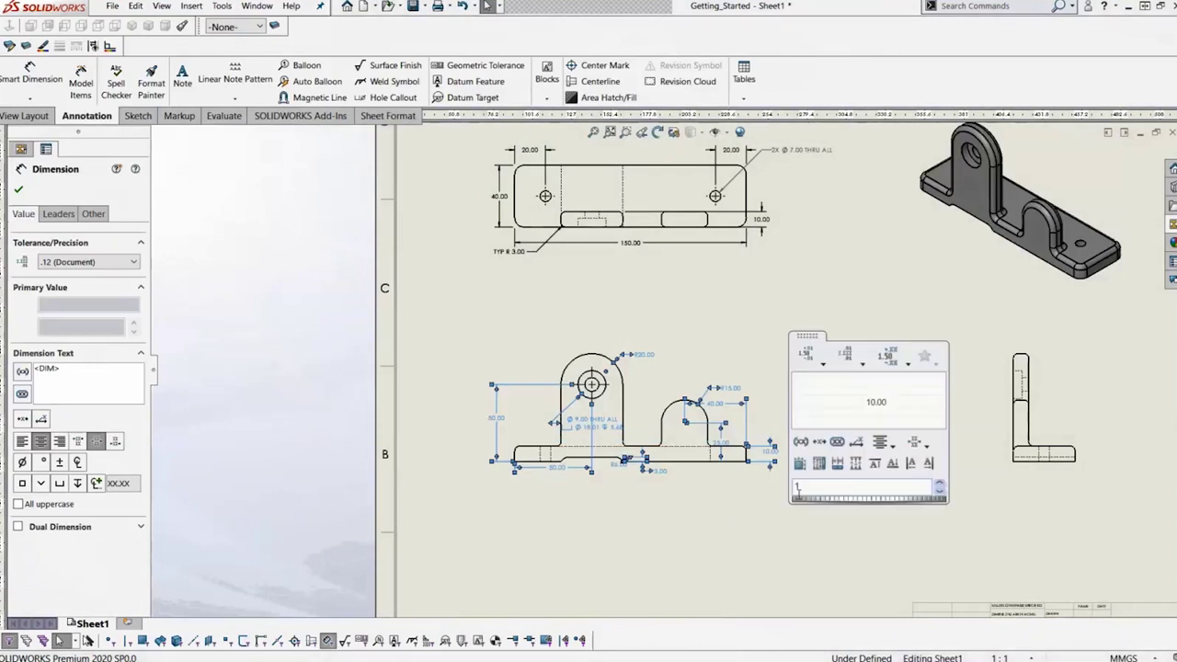
click(800, 466)
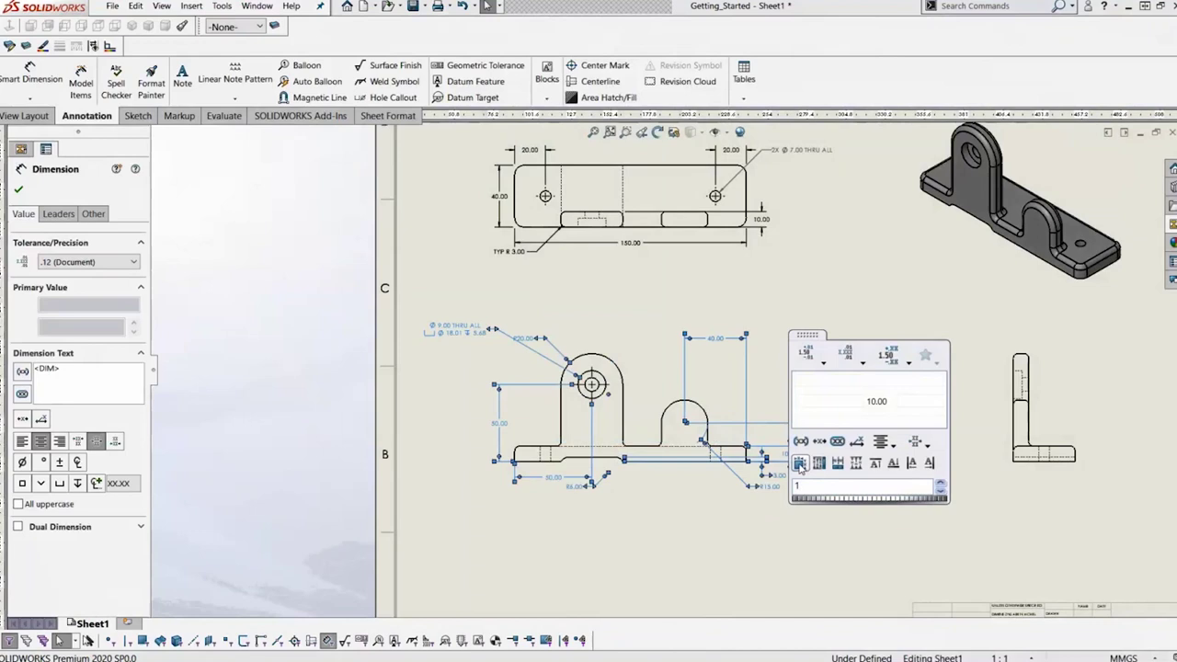
click(723, 517)
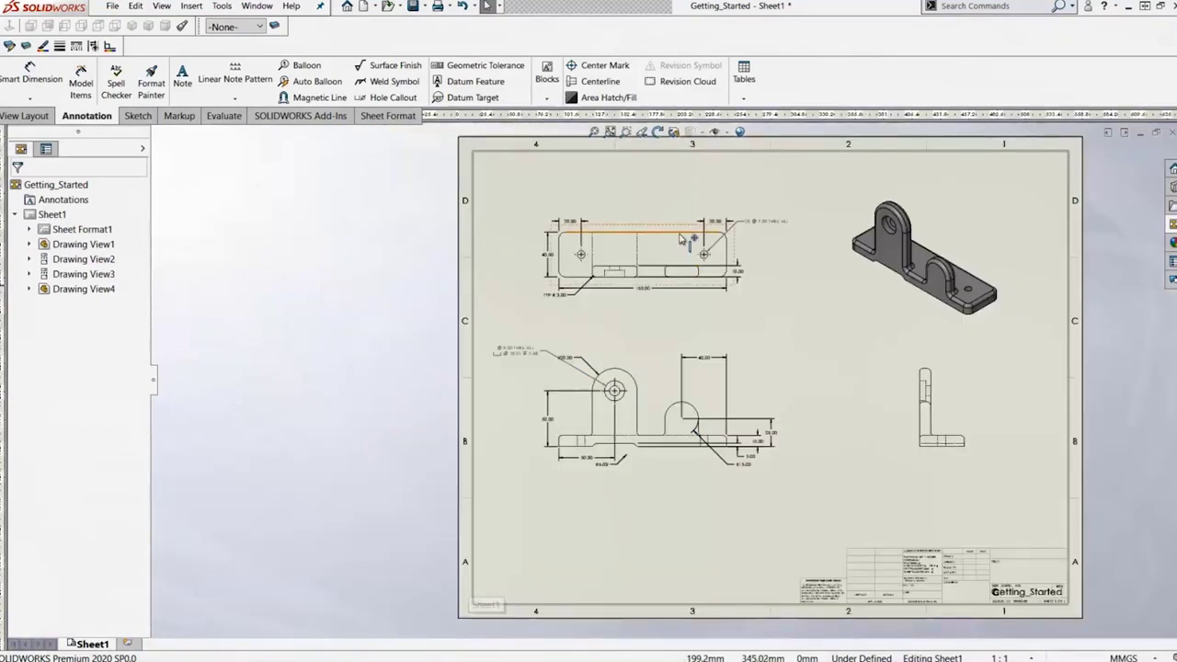
Step: In the top view, dimension the left hole's vertical distance from the plate's bottom edge, placing it inside the 40.00 dimension
scroll(658, 300, down, 4)
scroll(658, 300, down, 2)
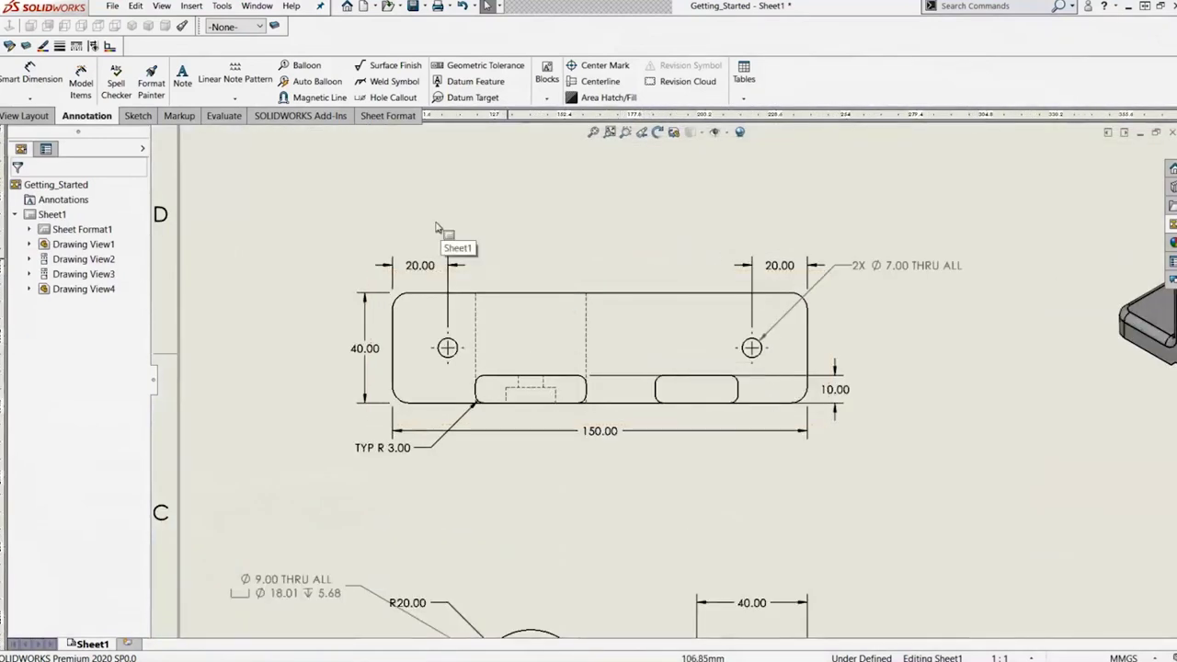
click(556, 232)
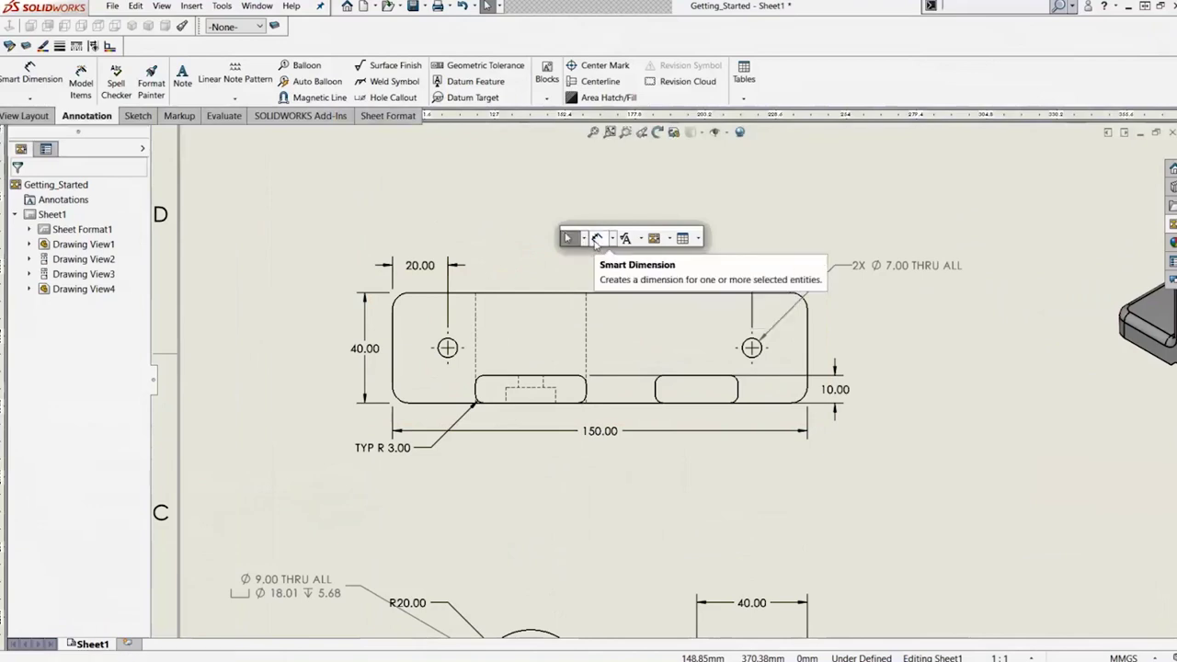
click(596, 240)
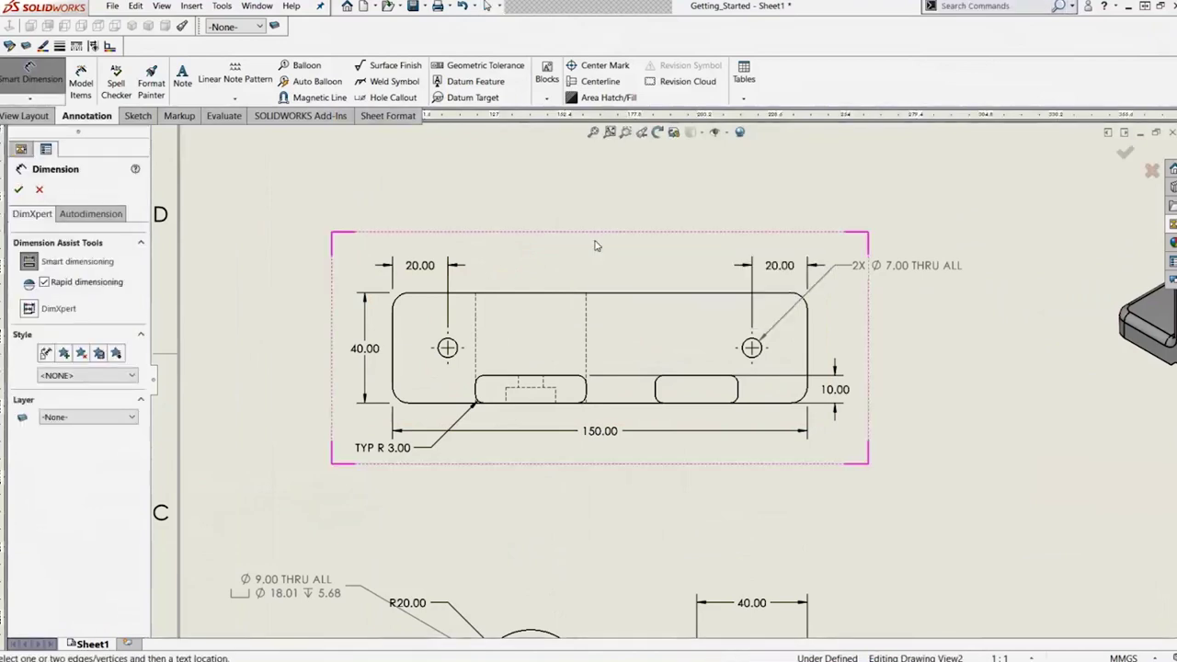
click(444, 357)
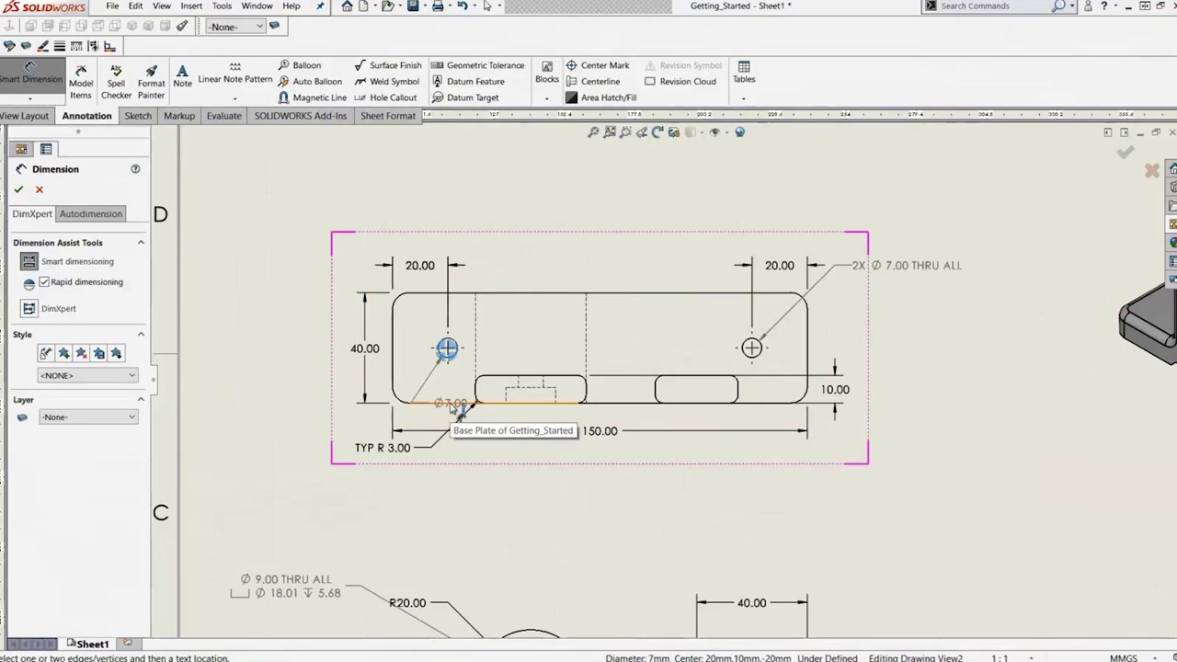
click(458, 405)
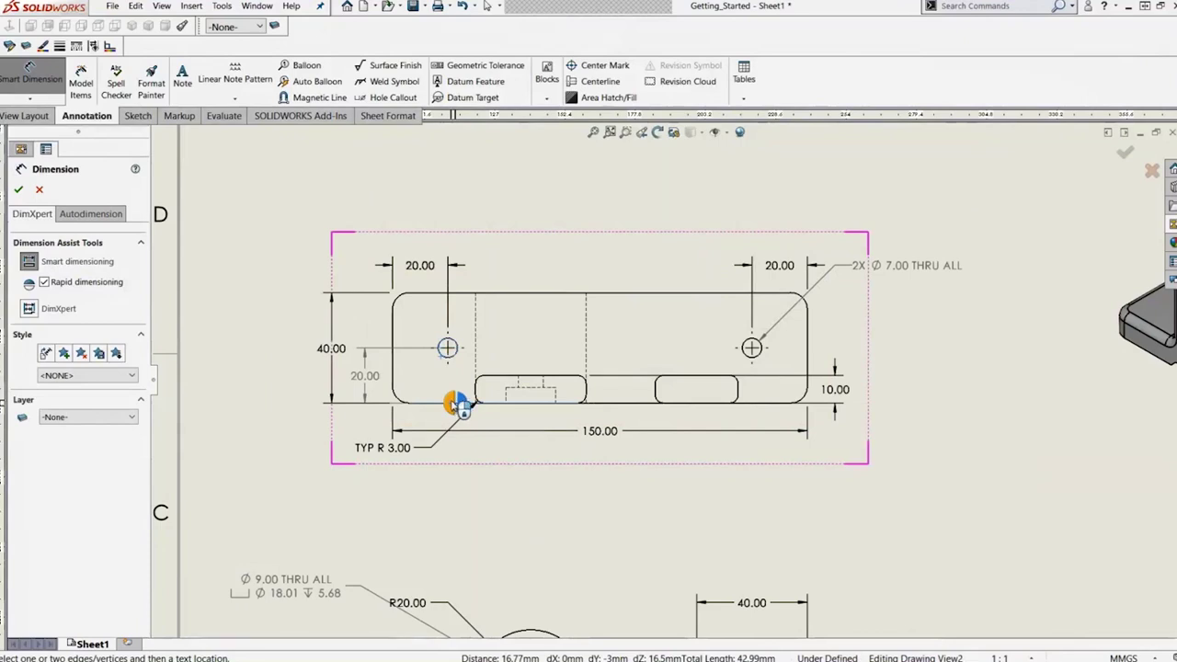
click(457, 403)
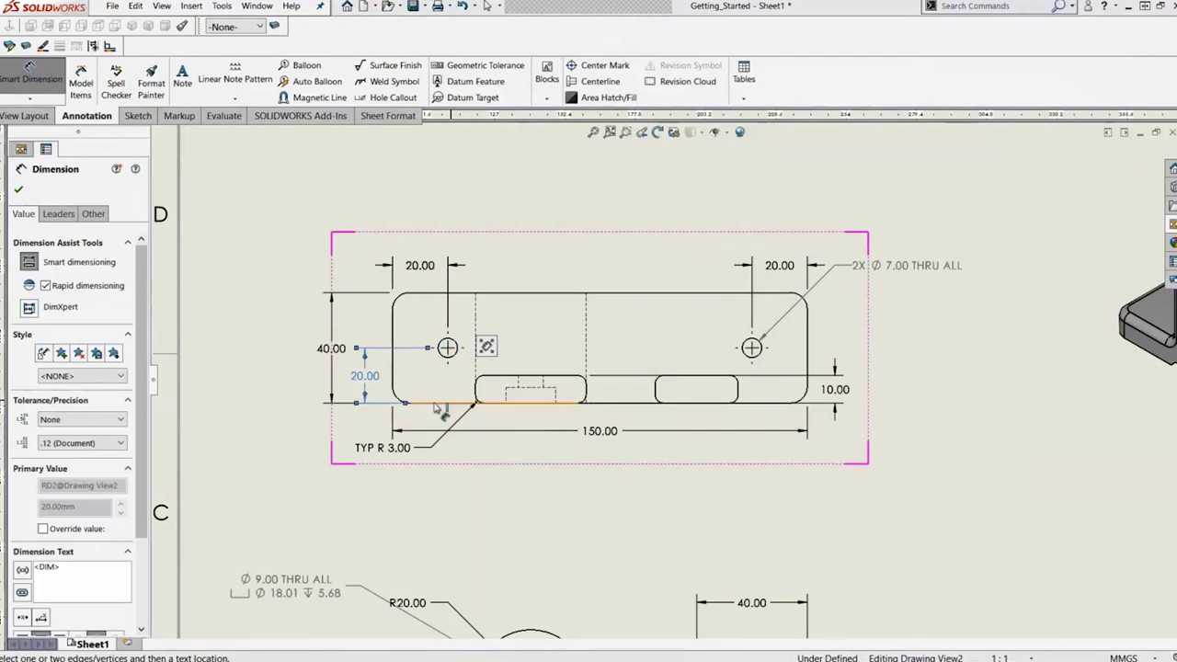
click(507, 484)
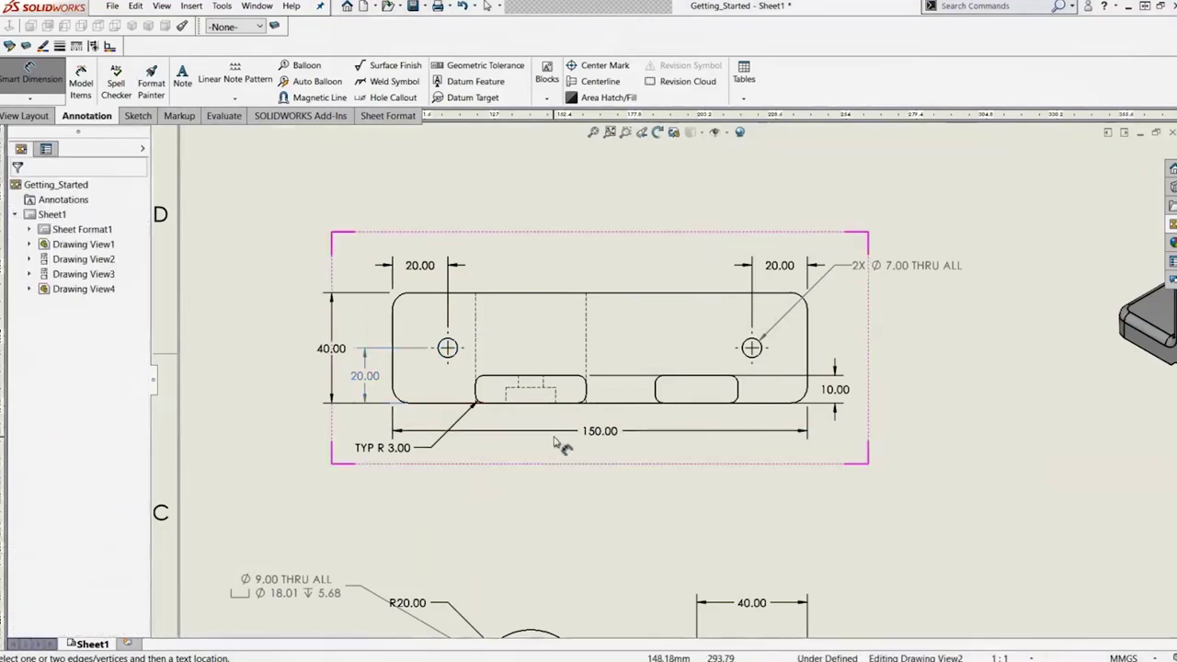
Step: In the front view, dimension the horizontal distance between the centres of the two rounded uprights, in line with the 40.00 dimension
scroll(554, 447, up, 5)
scroll(684, 508, down, 5)
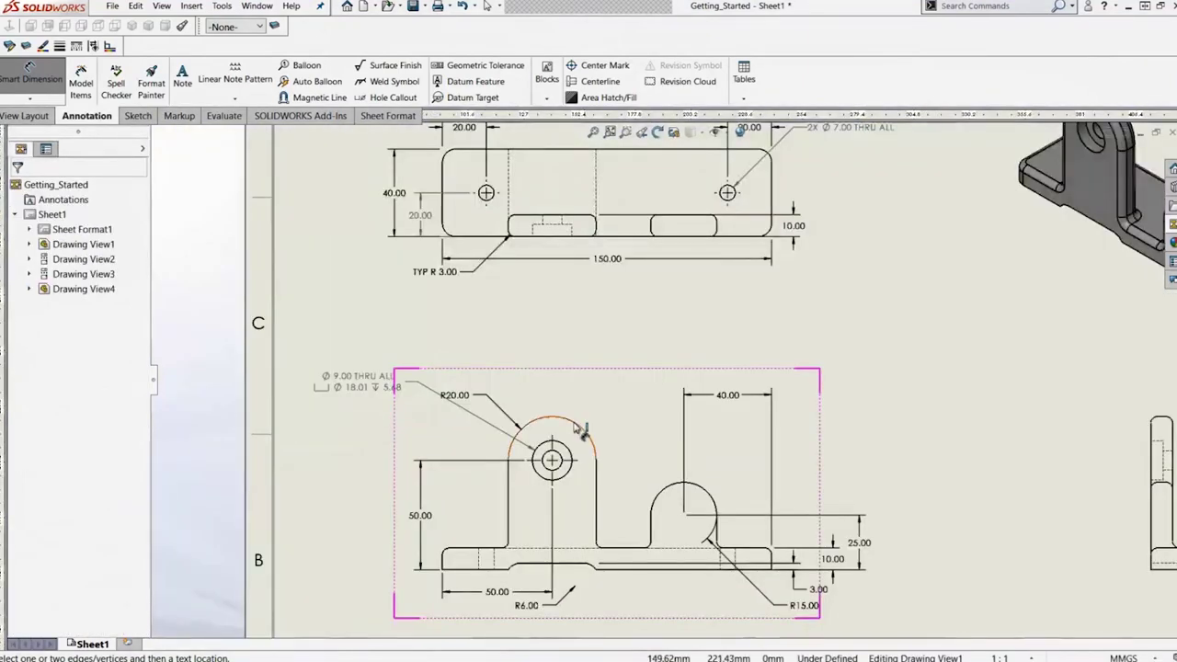
click(669, 489)
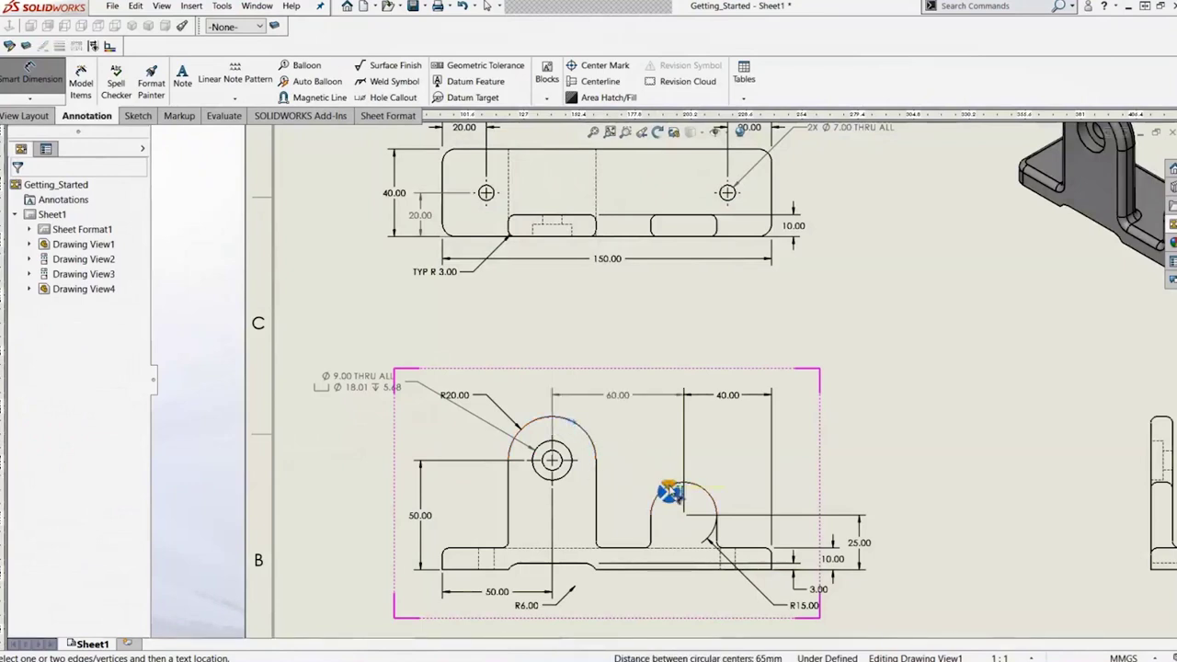
click(631, 403)
mouse_move(654, 382)
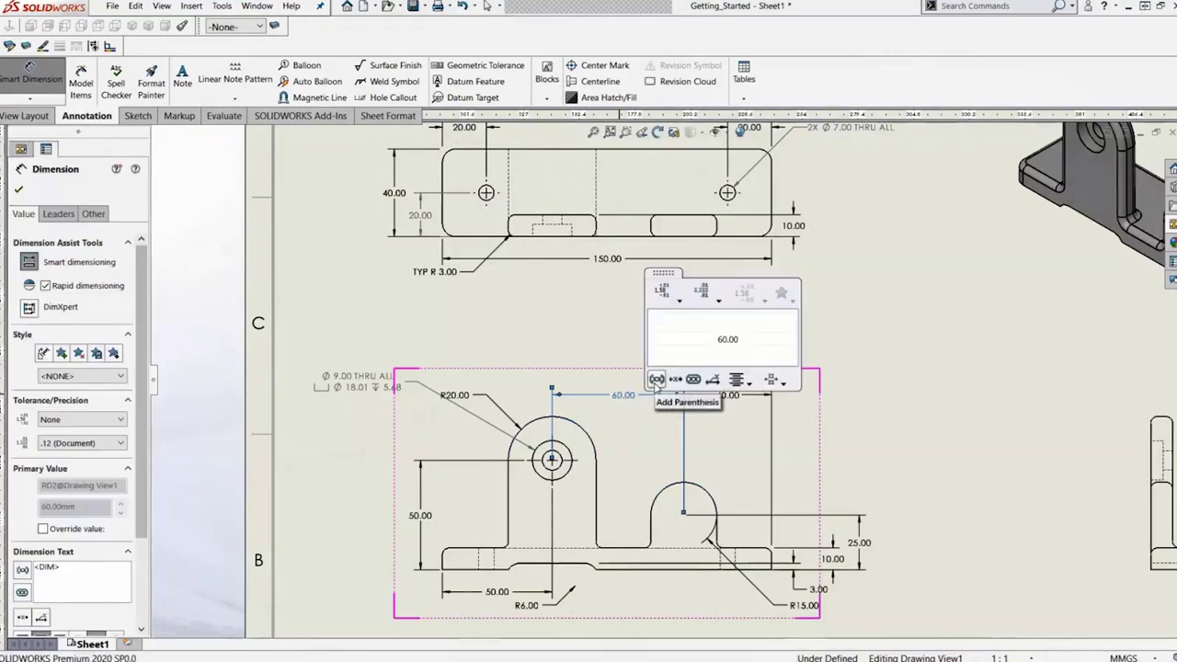
Step: Append the text REF after the value of the centre distance dimension between the two uprights
click(657, 381)
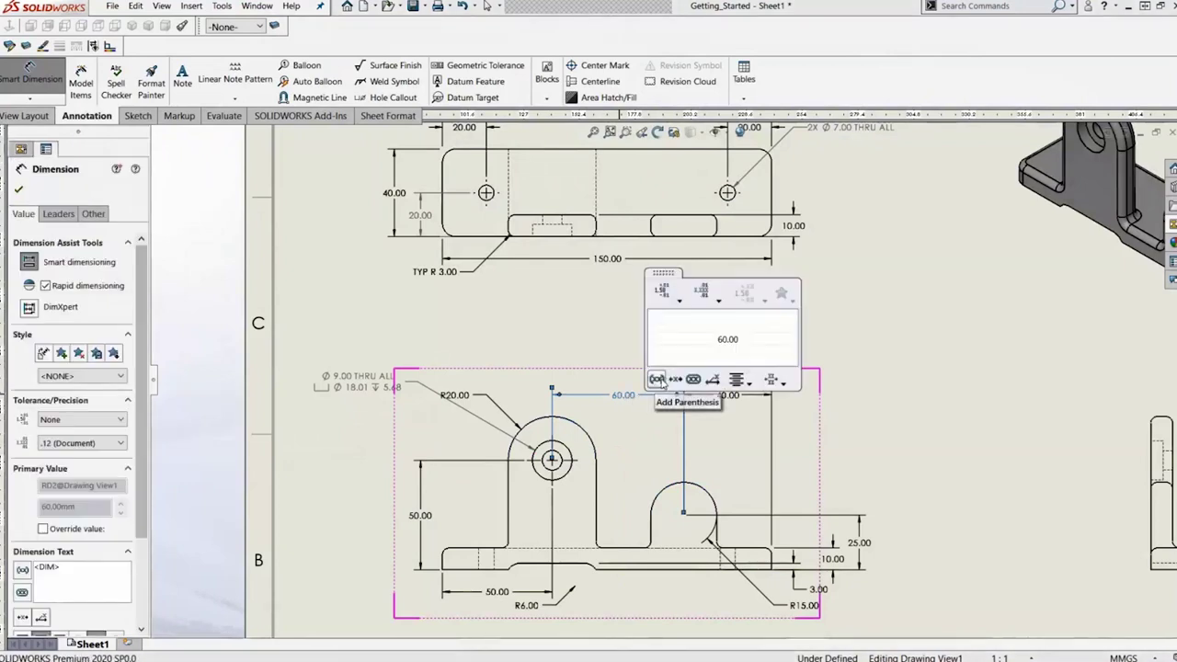
click(659, 381)
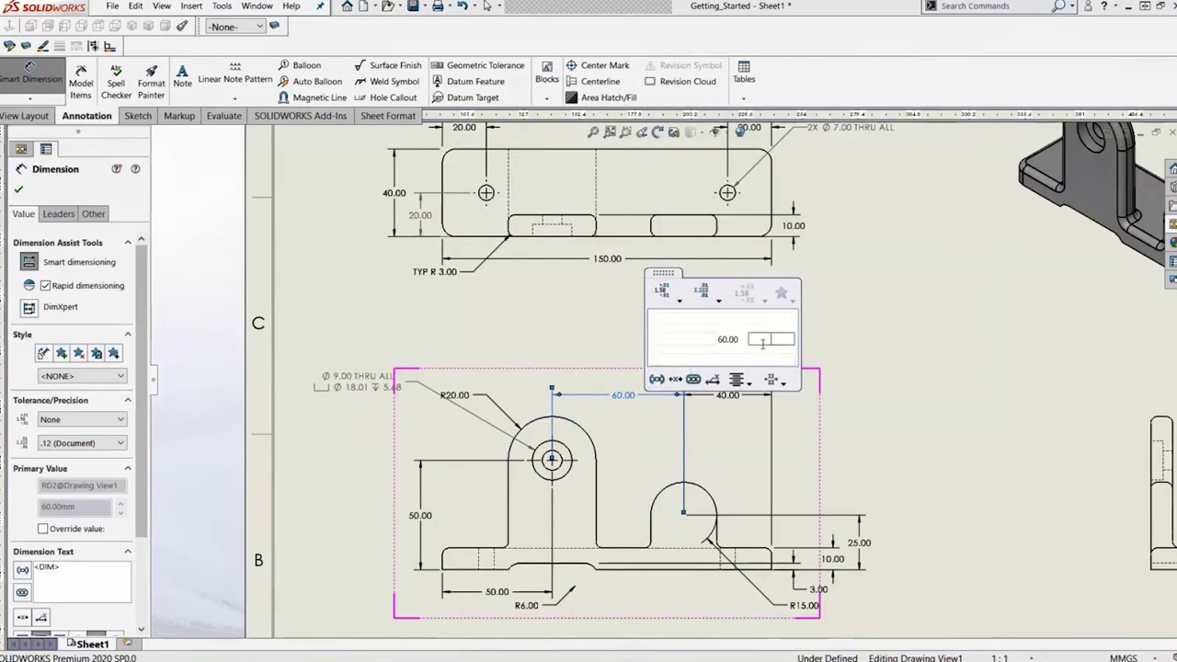
click(762, 344)
text(REF)
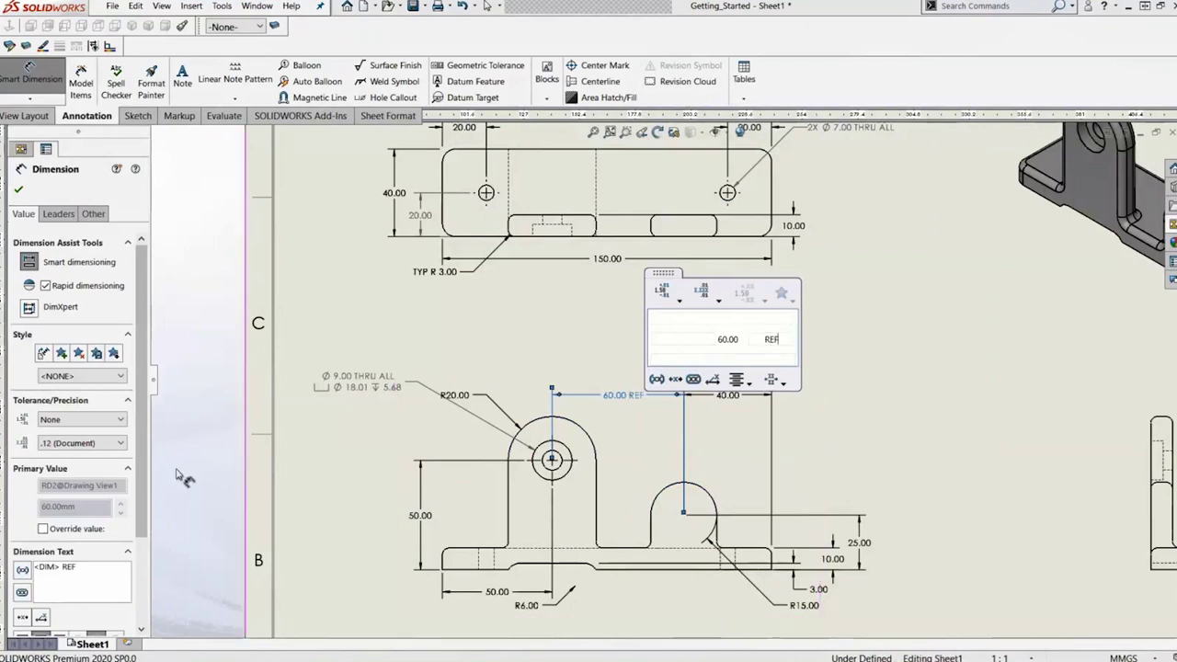
click(631, 336)
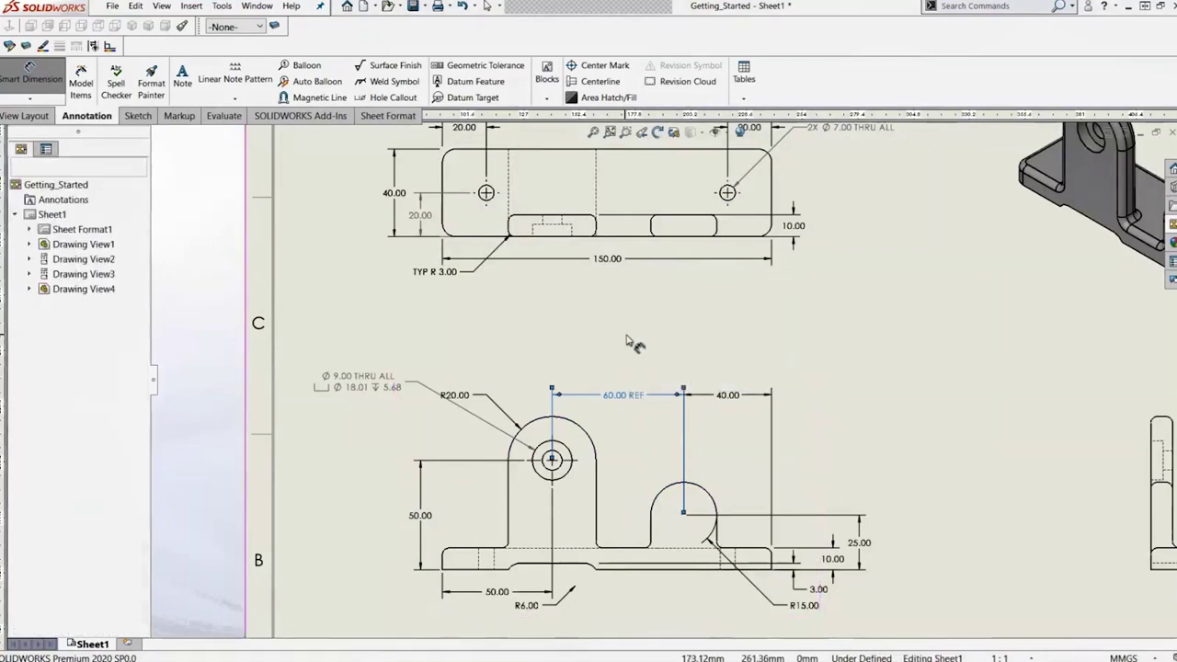
Step: Try a Bilateral tolerance on the REF dimension and return its tolerance type to None
click(618, 401)
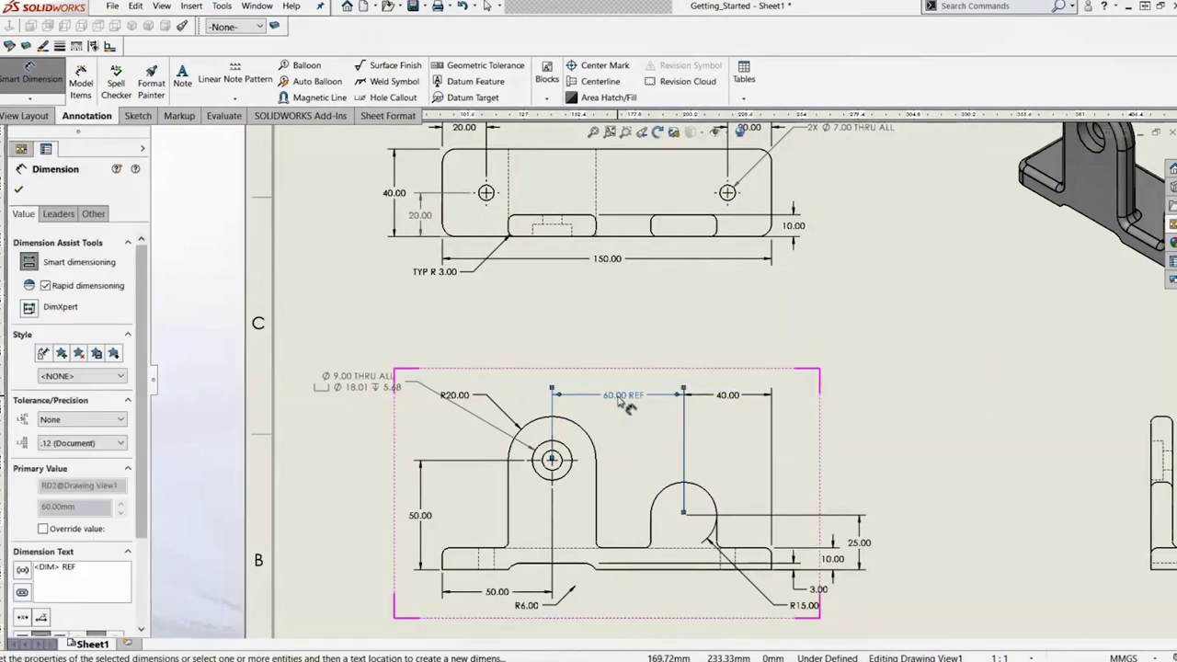
mouse_move(681, 341)
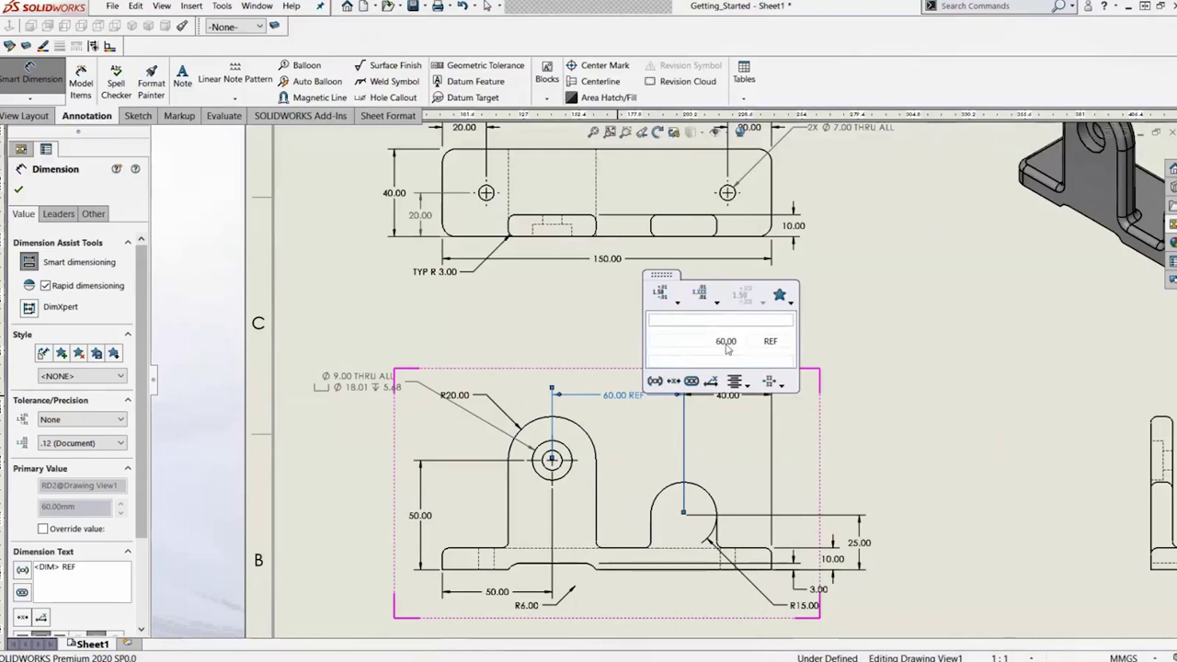
click(664, 294)
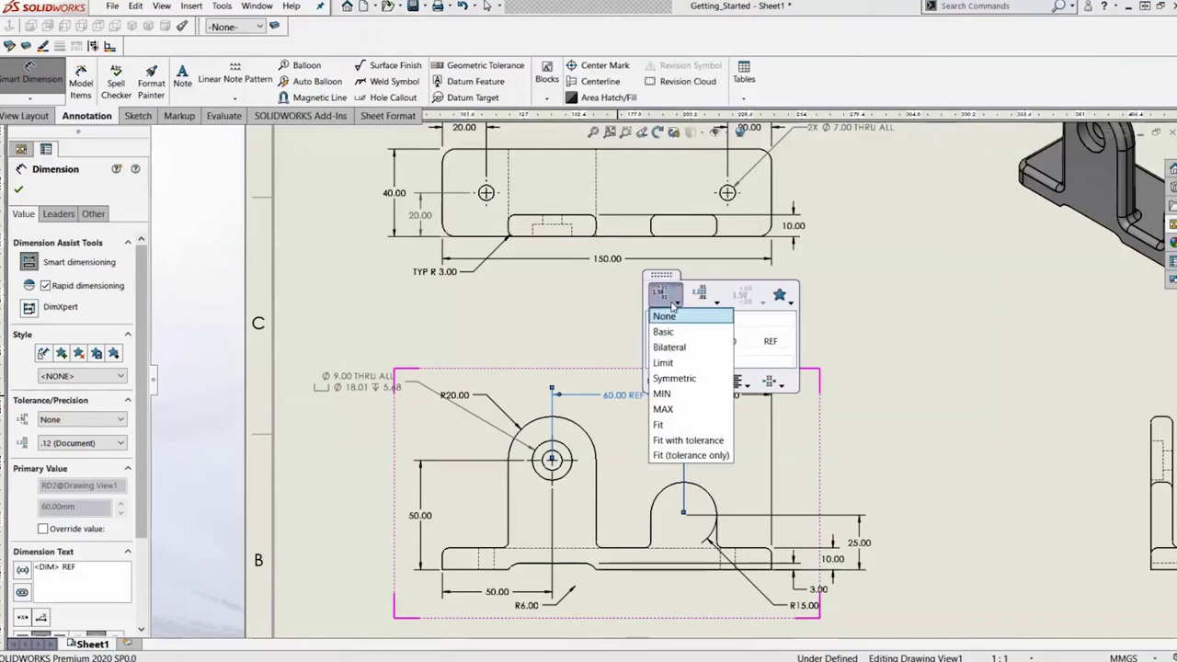
click(666, 348)
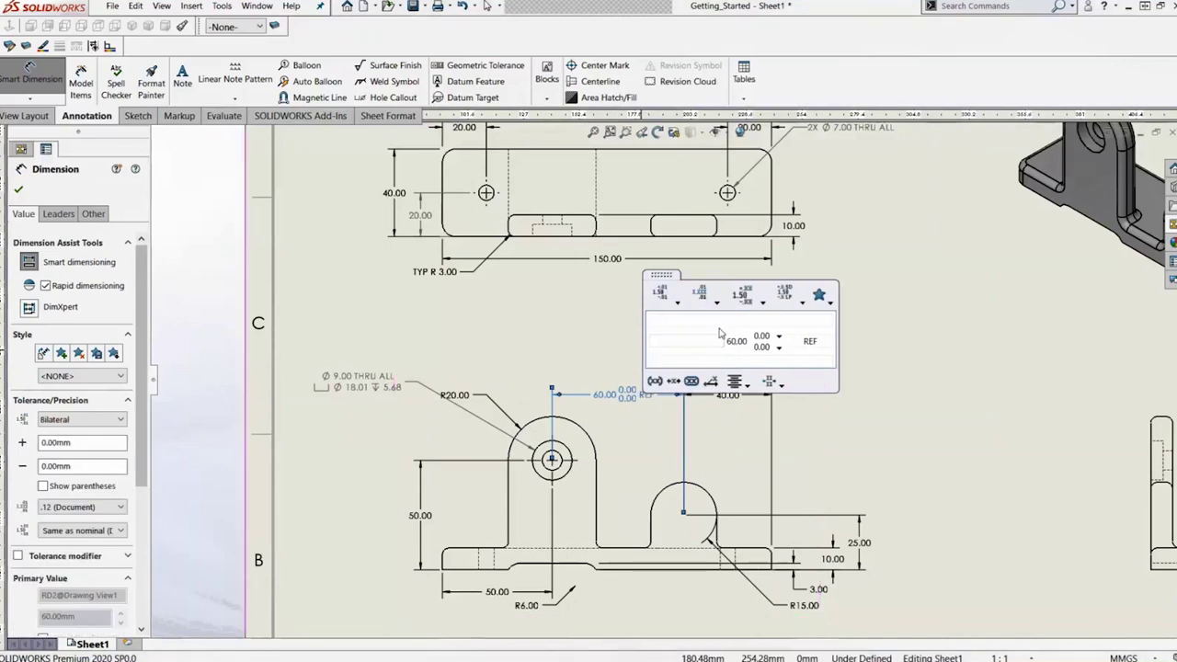
click(676, 303)
click(664, 315)
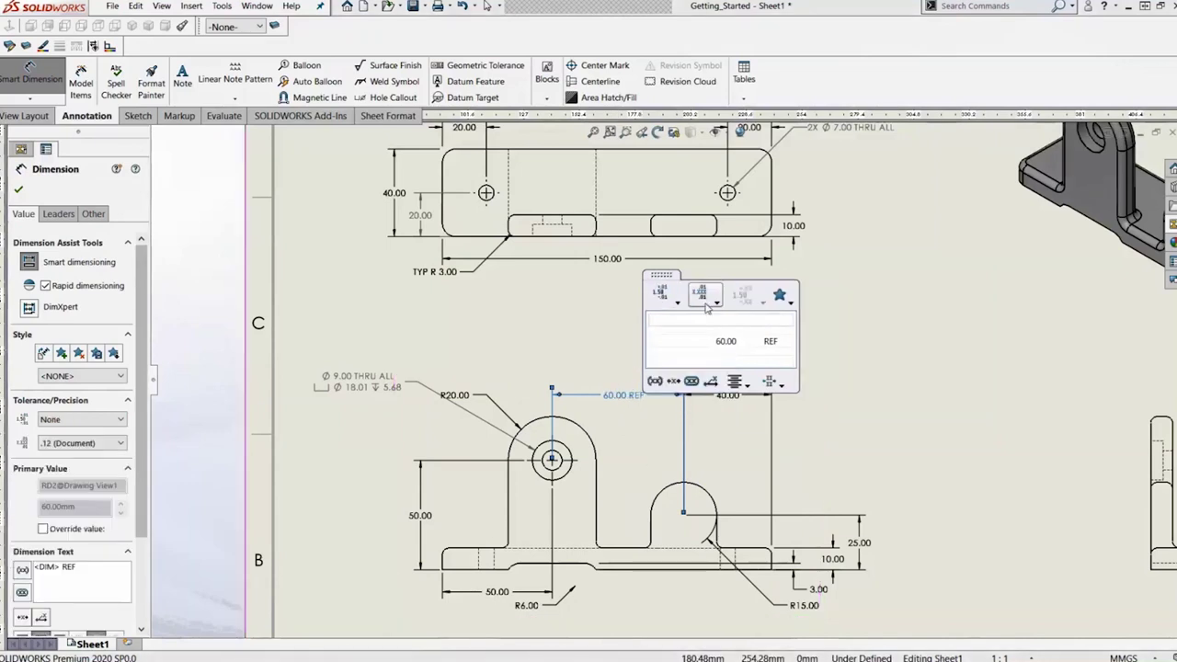
Step: Set the REF dimension's unit precision to one decimal place (.1)
click(708, 299)
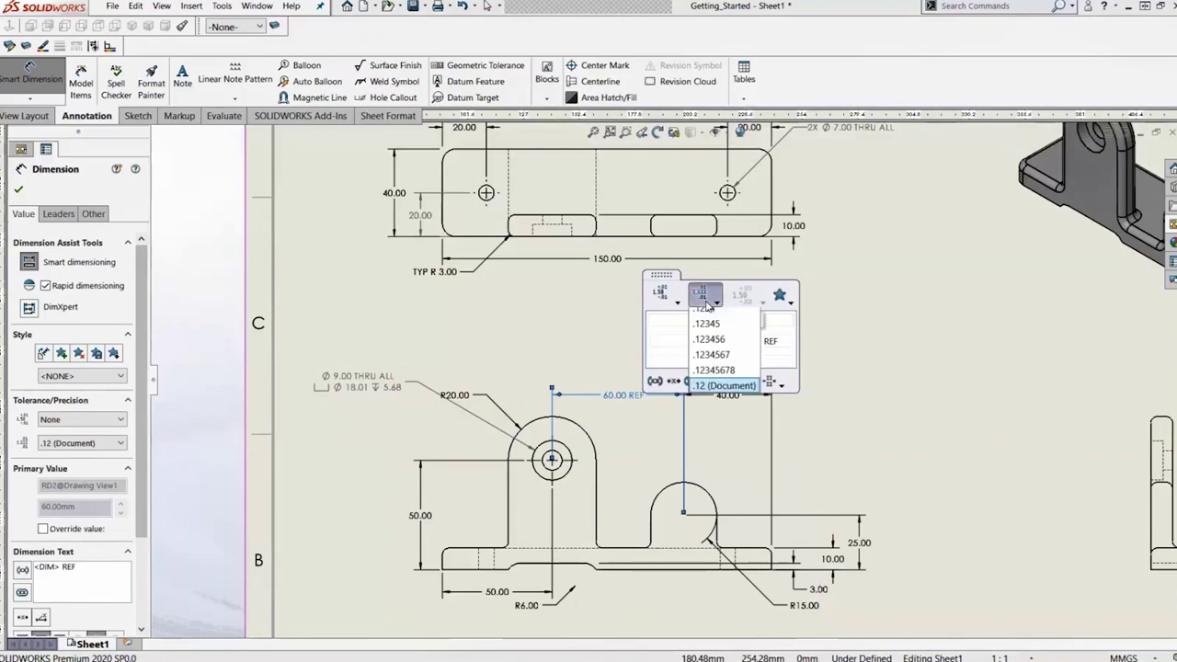
click(705, 326)
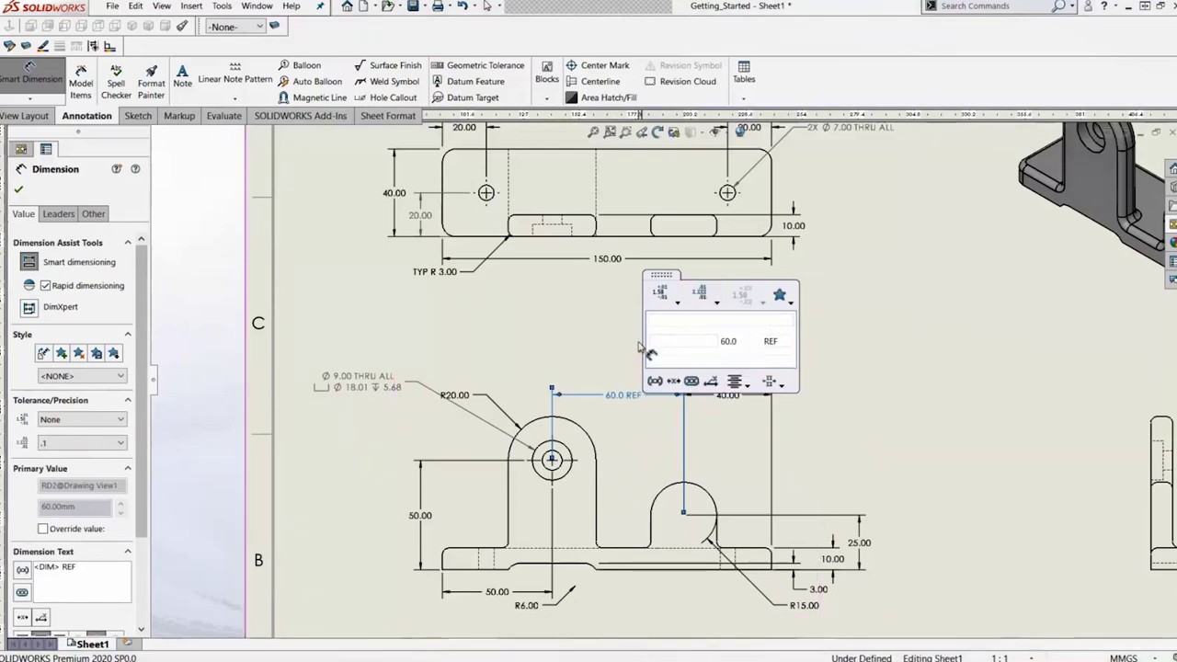
click(589, 340)
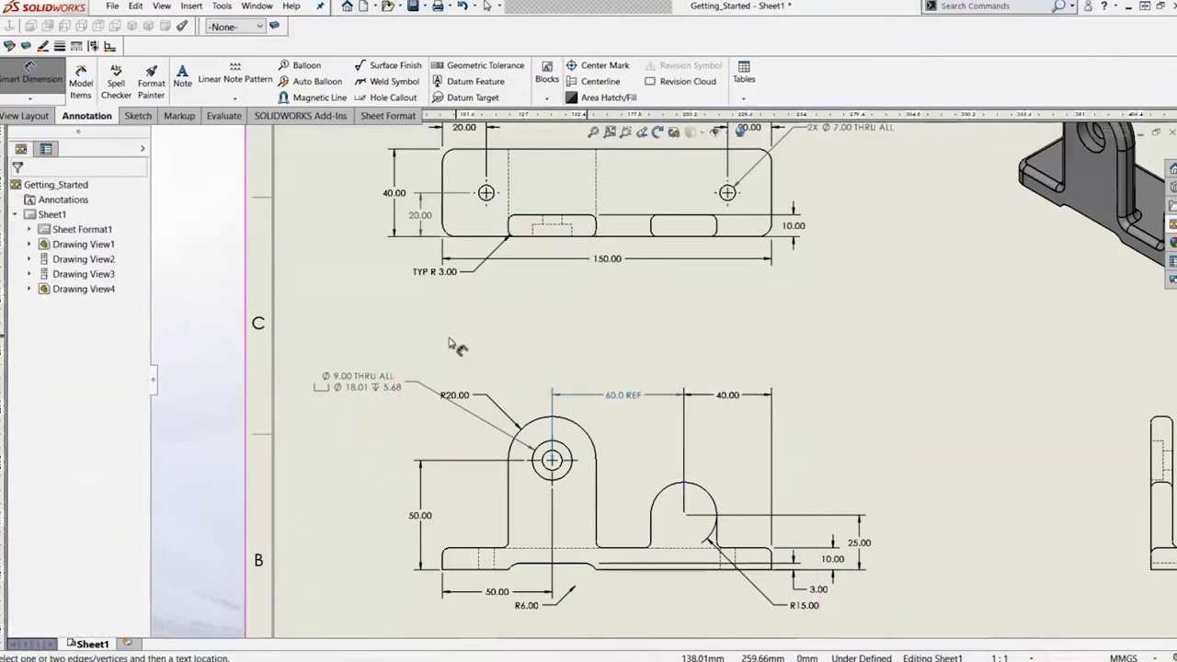
click(294, 366)
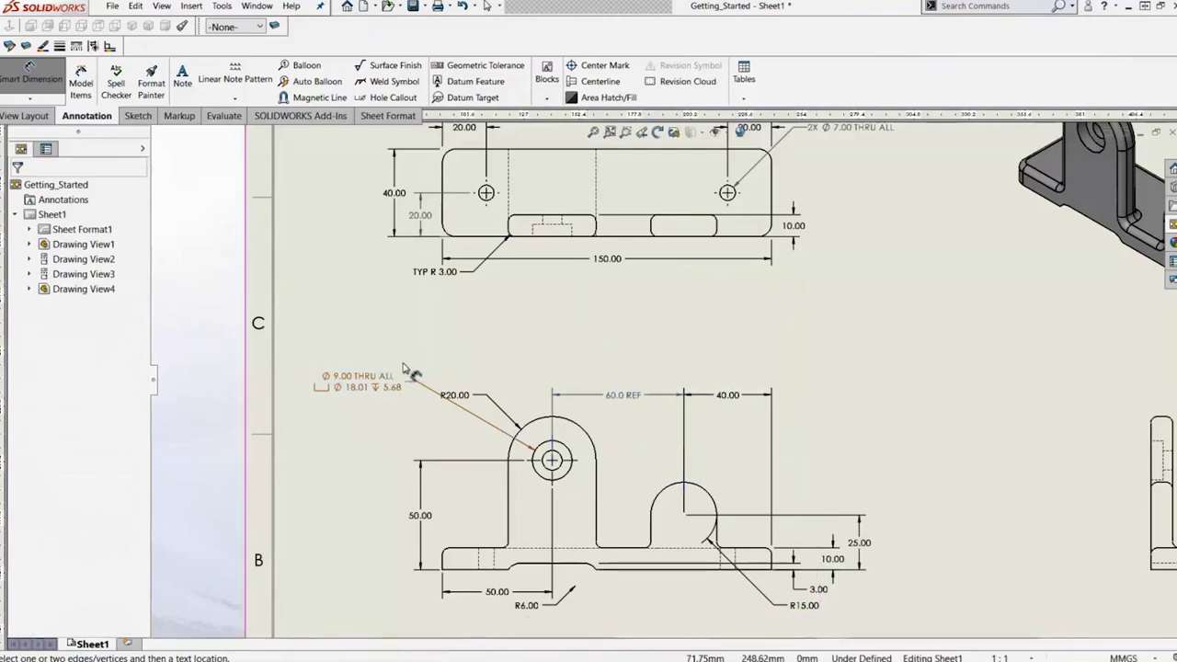
Step: Copy the base plate's 10.00 thickness dimension from the front view to the right view, placing it beside the base
scroll(670, 385, up, 3)
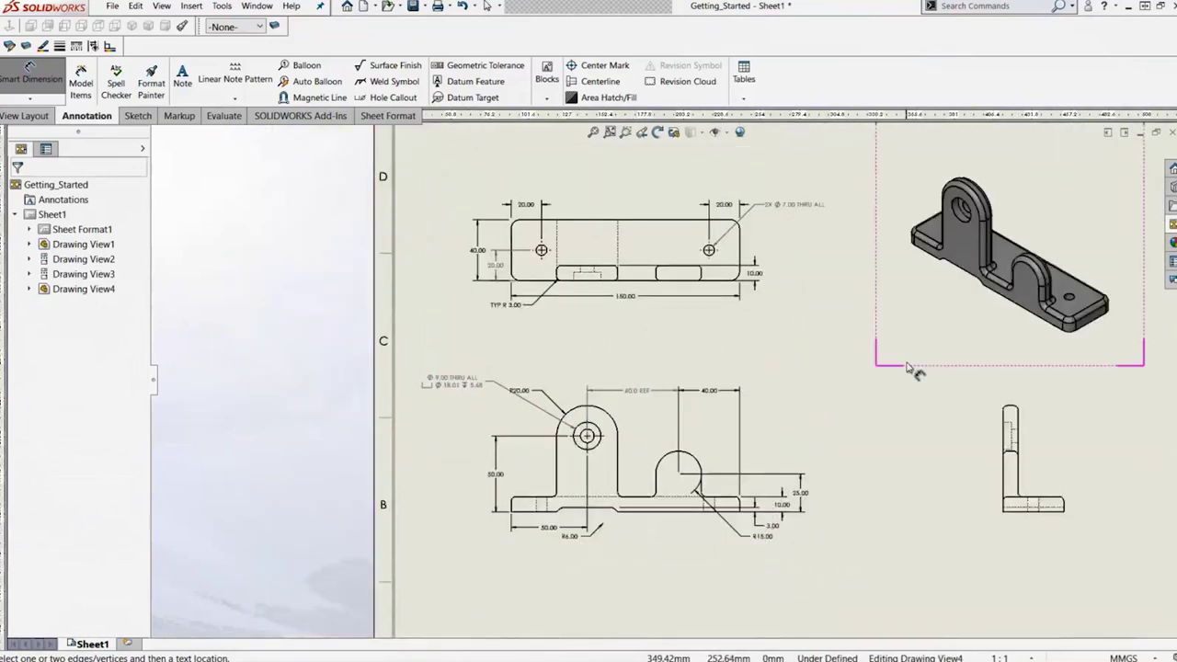
scroll(914, 373, down, 1)
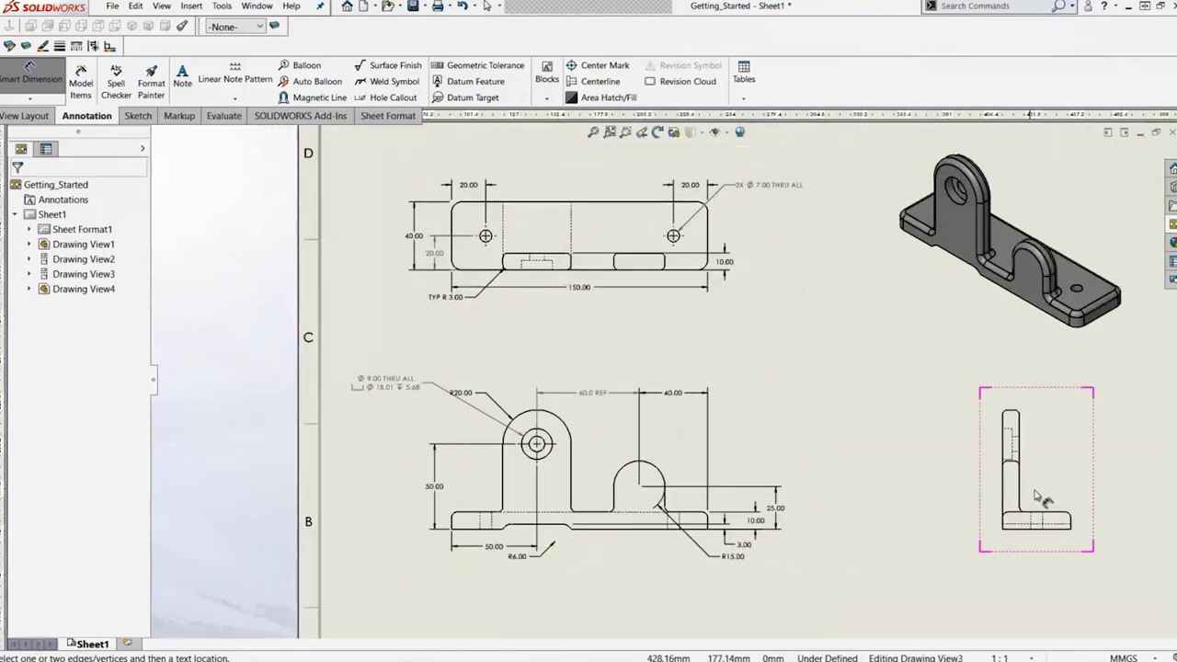
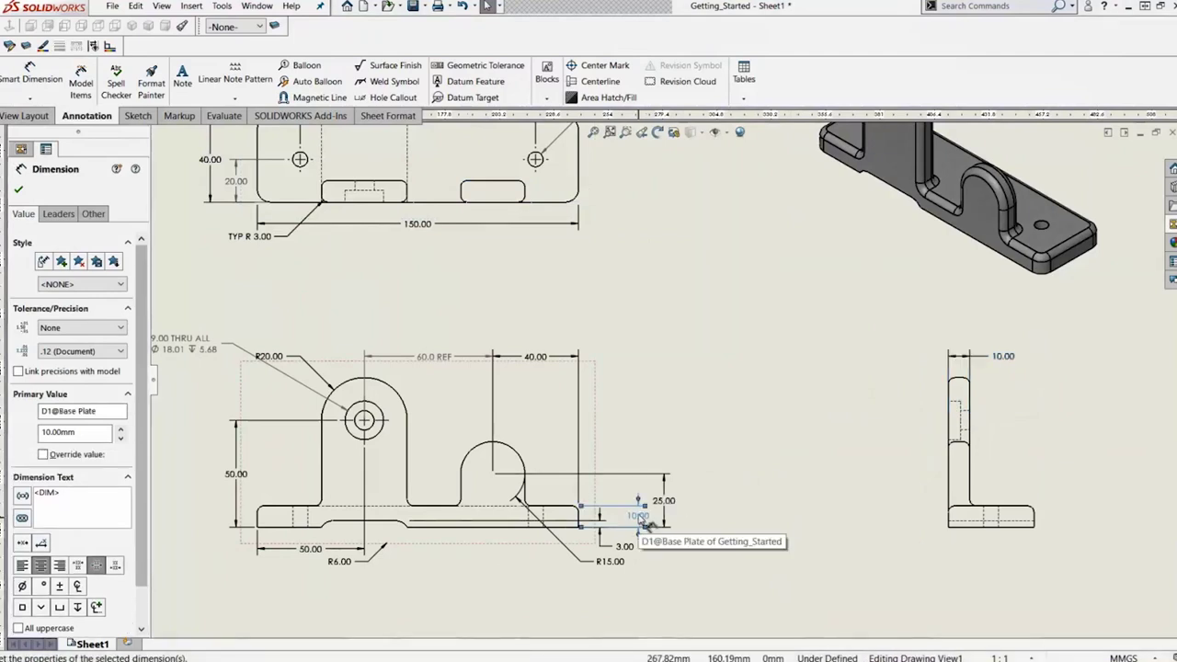
click(984, 504)
drag(974, 520, 1070, 543)
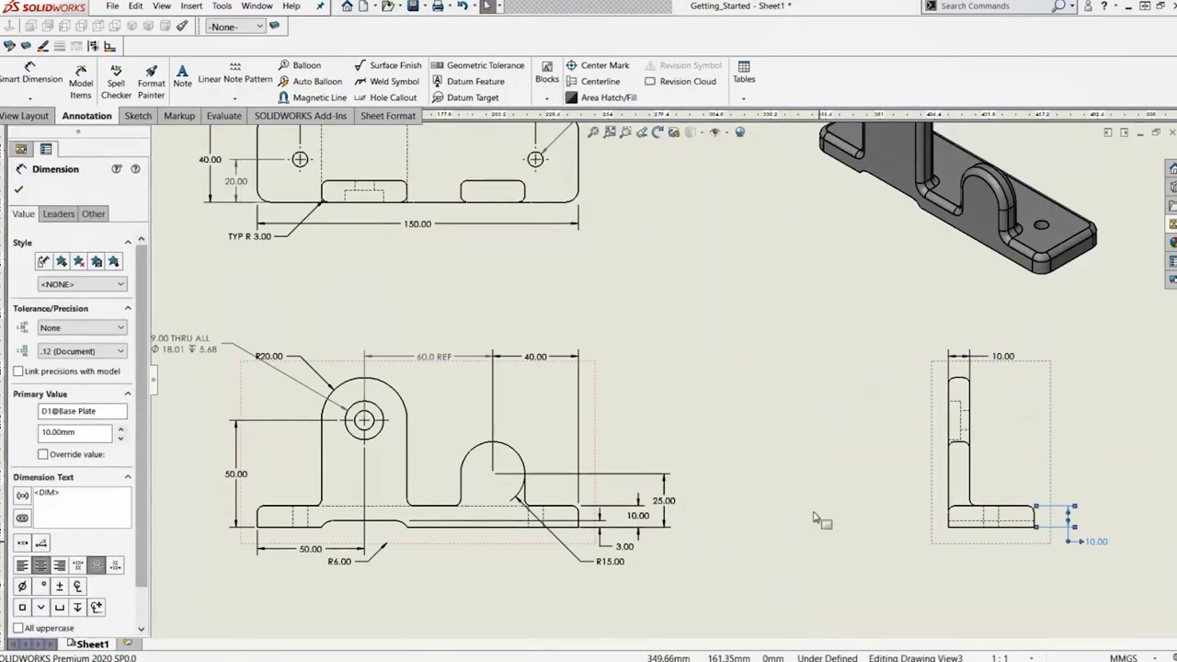
click(772, 526)
Step: Dimension the bracket's overall height in the right view, from the upright's top edge to the base's bottom edge
key(s)
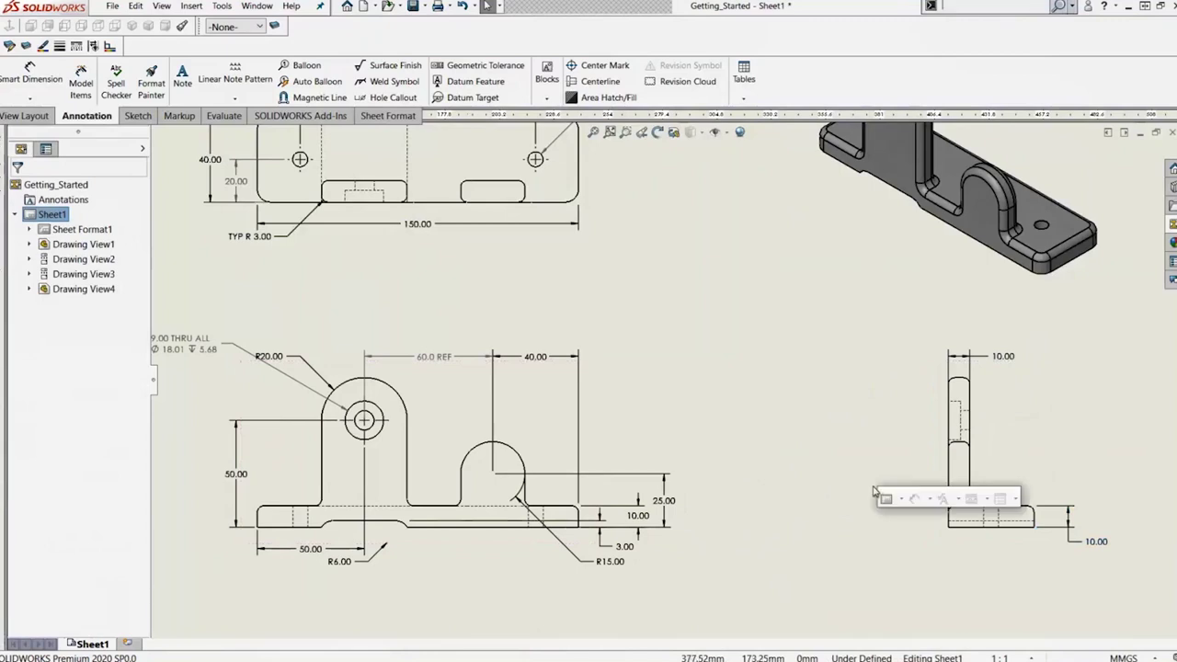
click(893, 496)
click(959, 380)
click(995, 527)
click(903, 454)
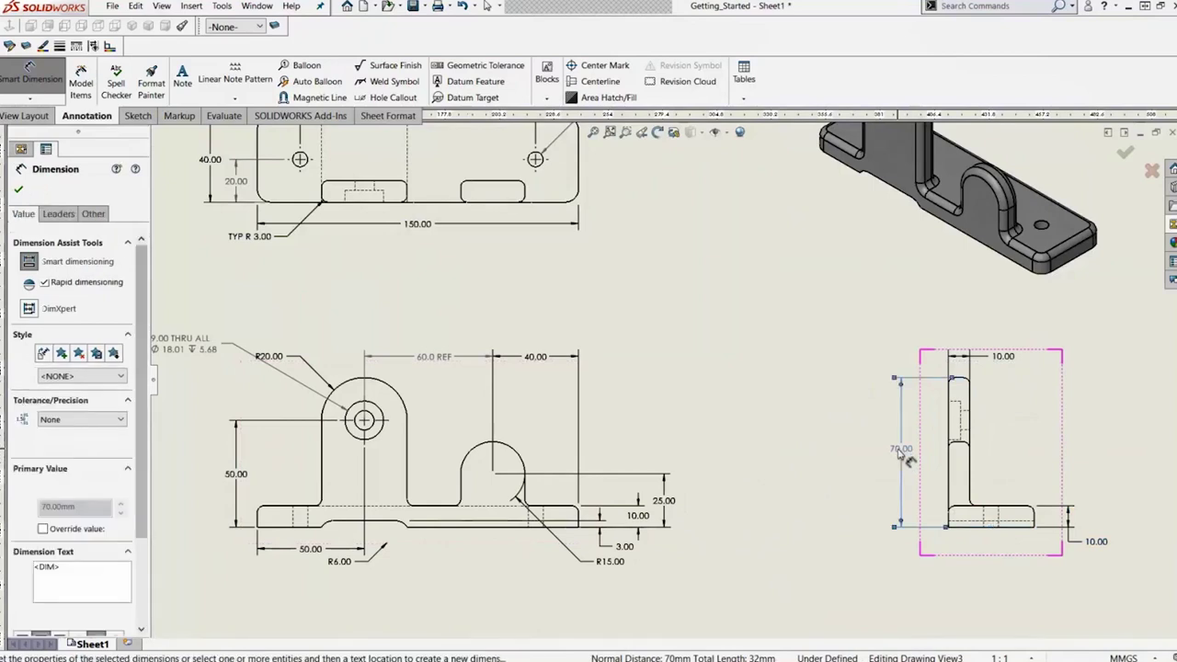
key(Return)
key(Escape)
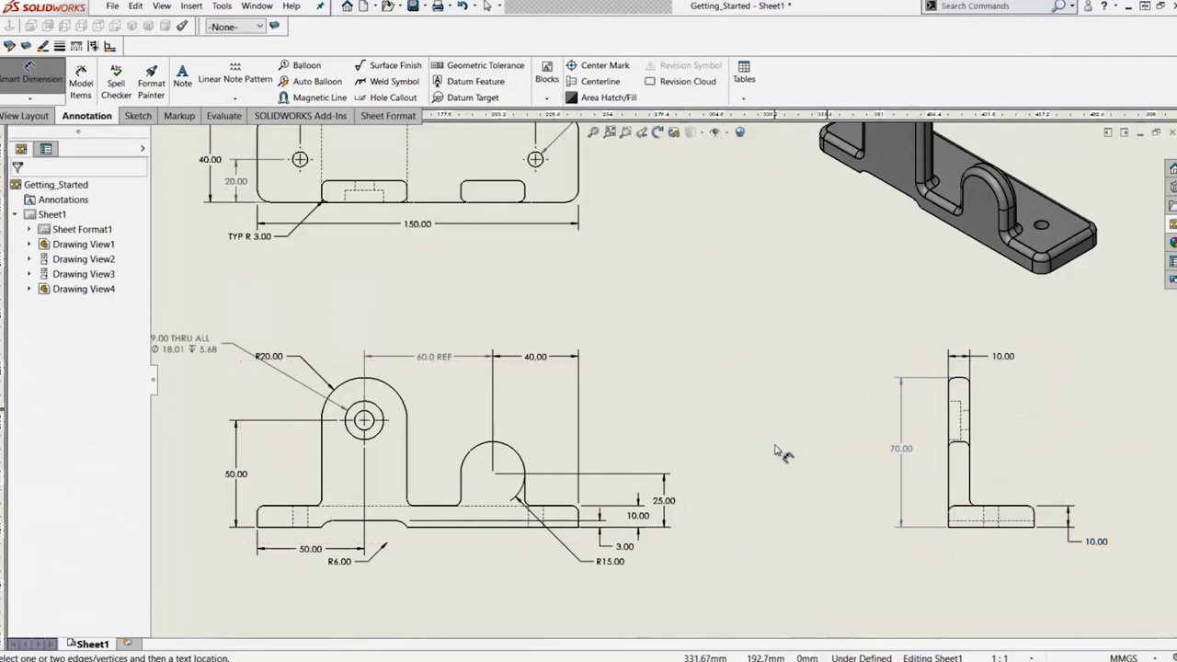
key(f)
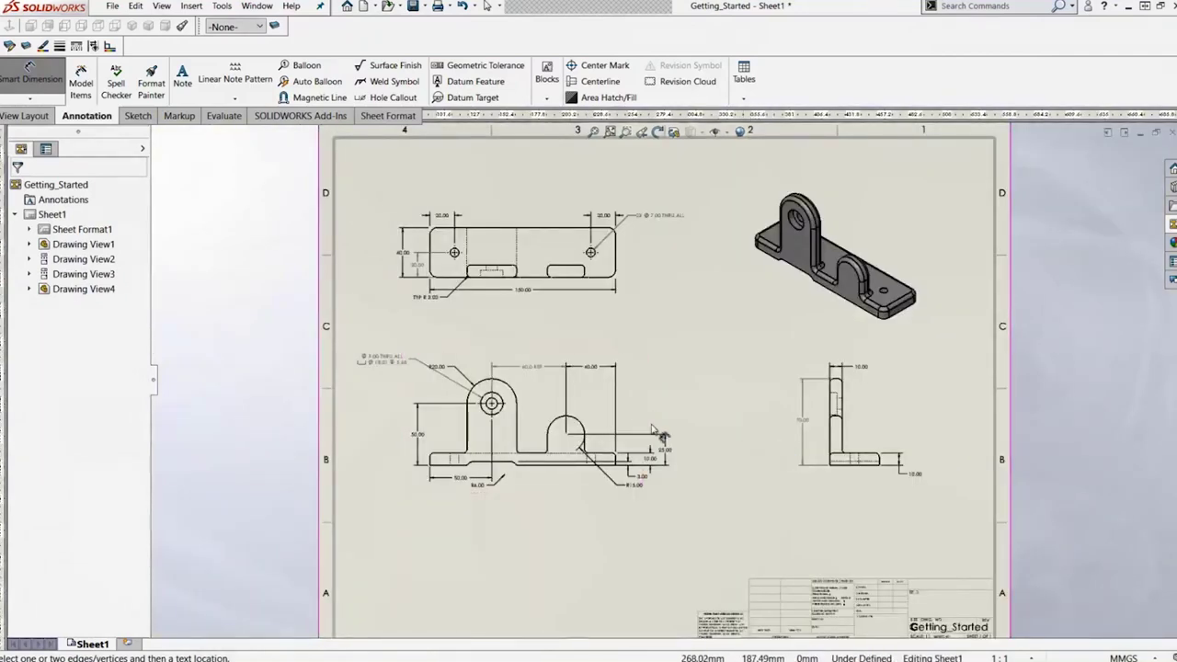
Step: Create section view A-A with a vertical cut through the front view's counterbored hole, placing it between the front and right views
scroll(655, 413, down, 2)
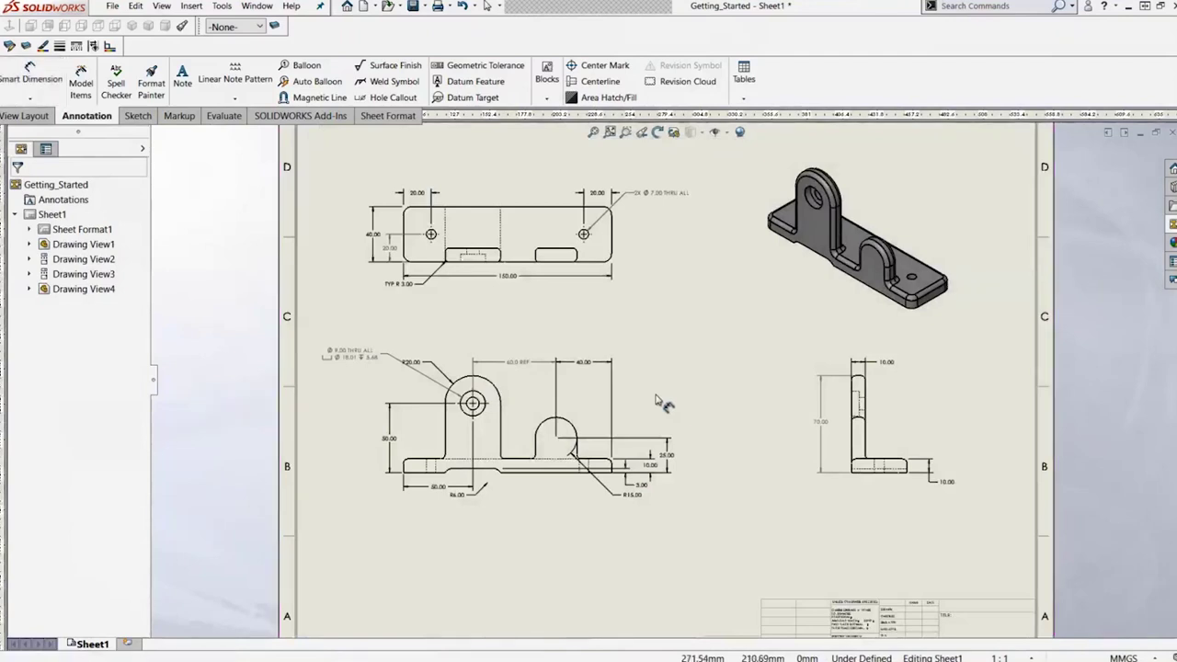
click(26, 116)
click(90, 116)
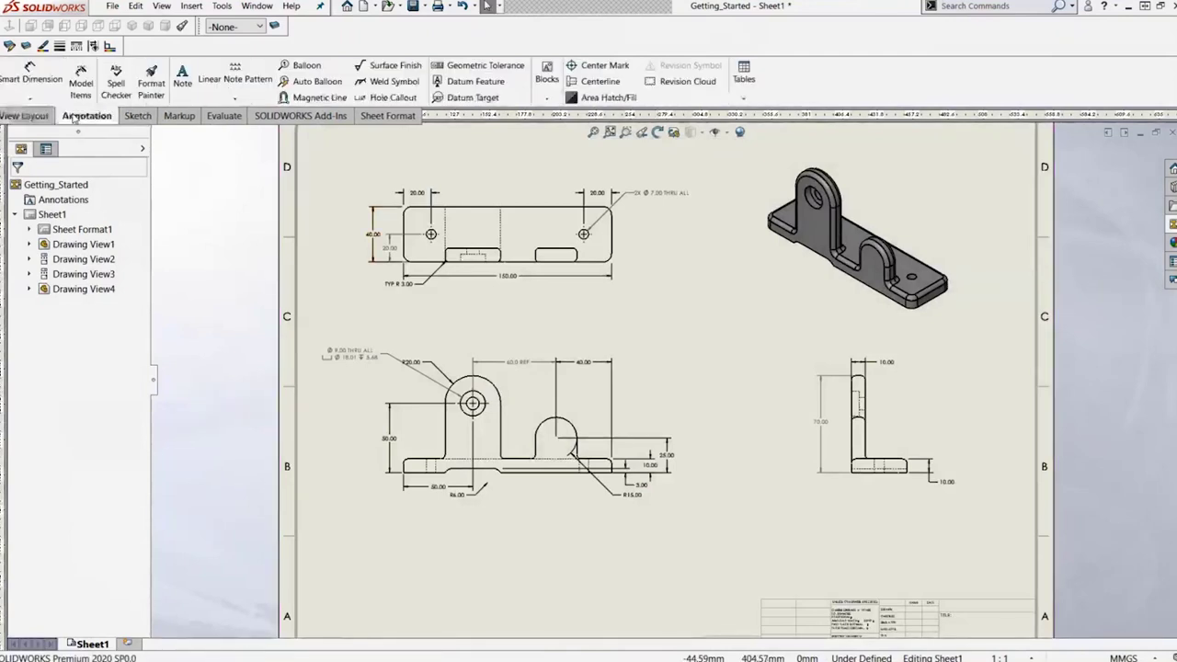
click(725, 342)
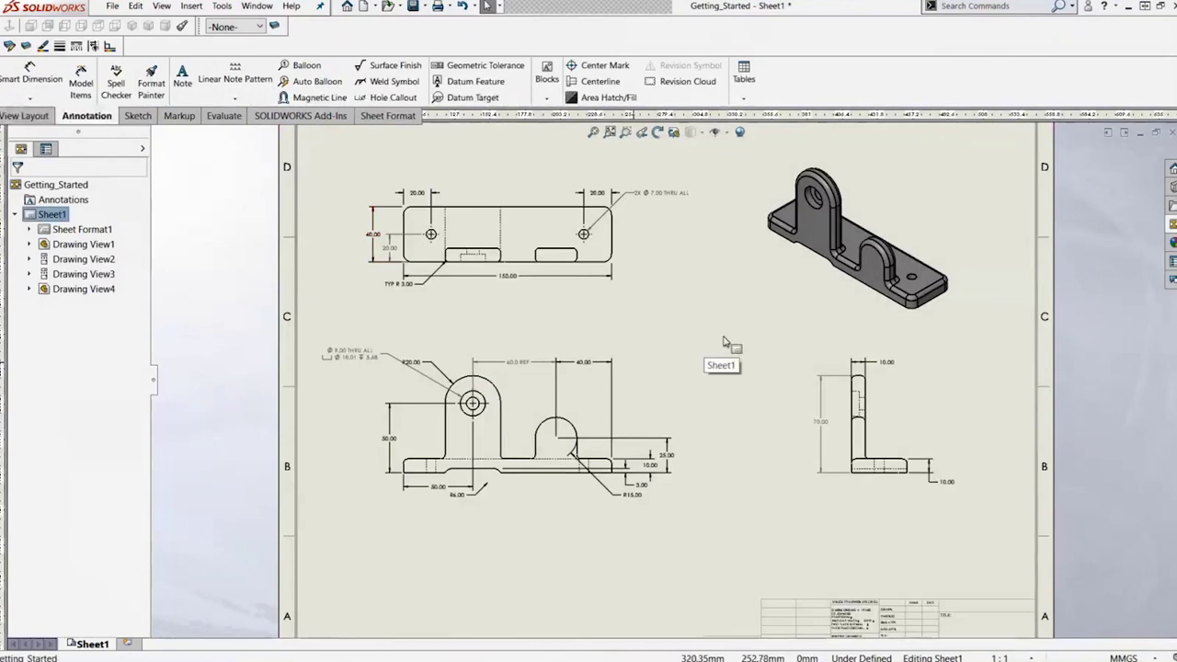
right_drag(724, 342, 685, 382)
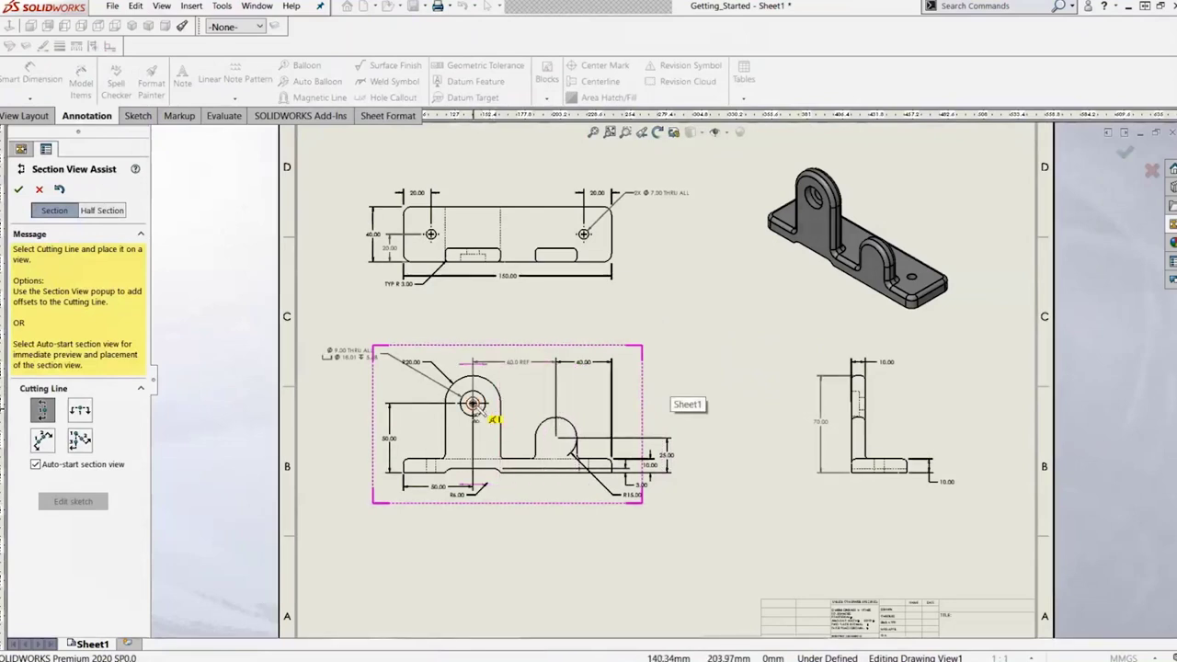
click(472, 402)
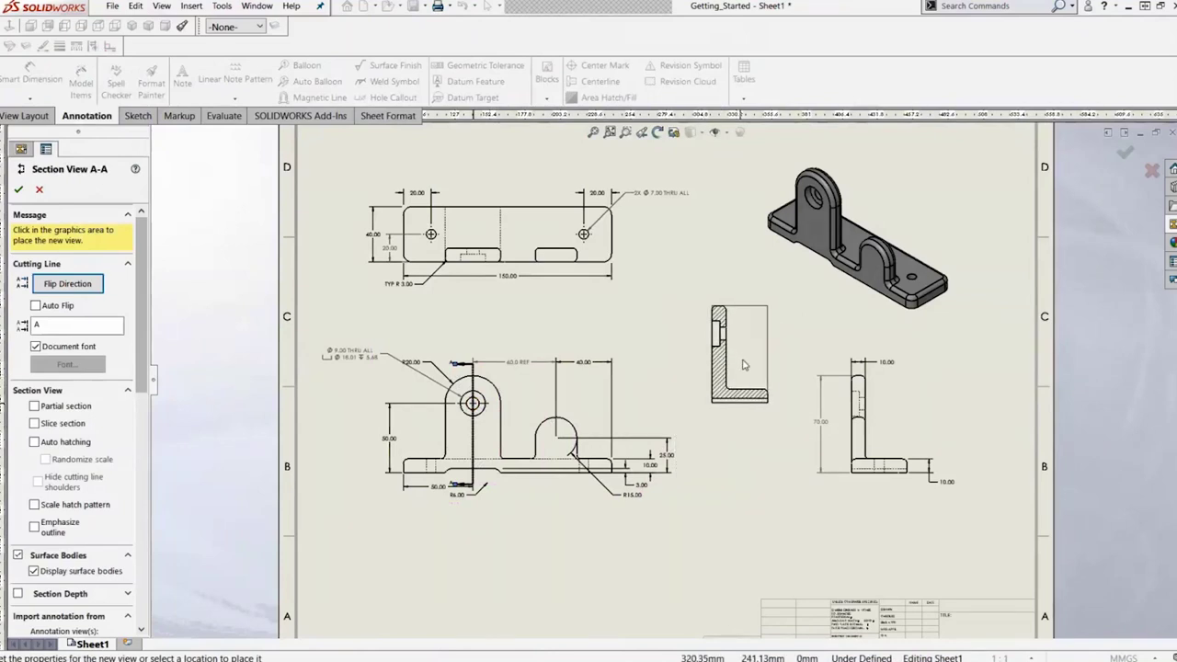
click(741, 356)
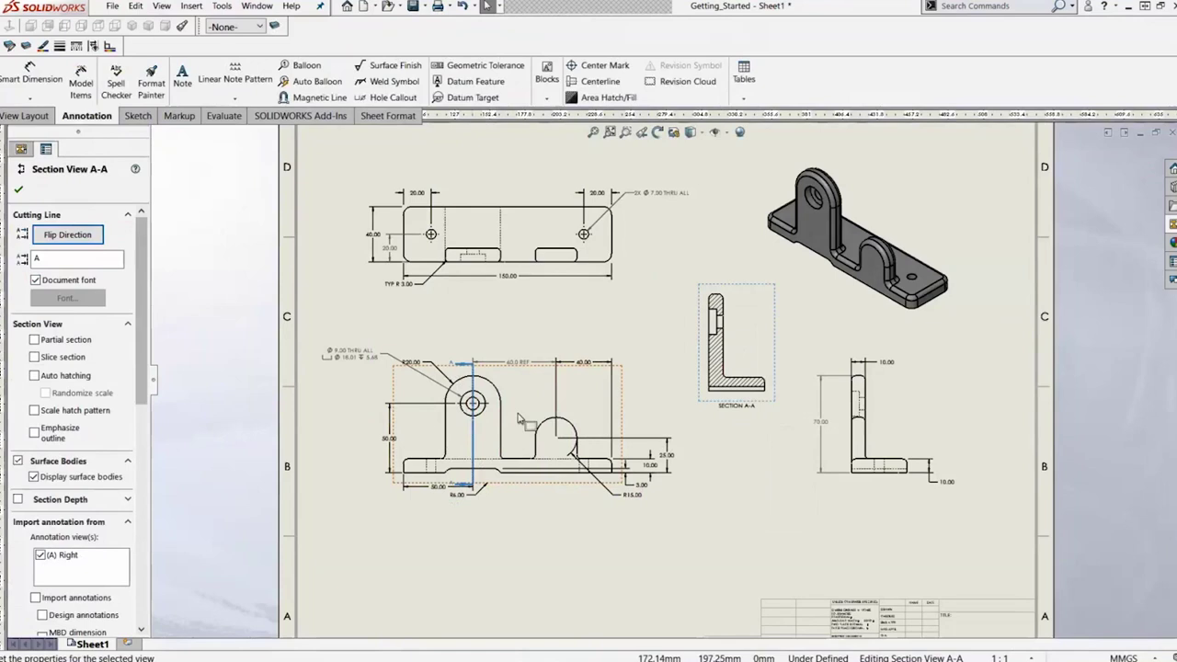
key(Escape)
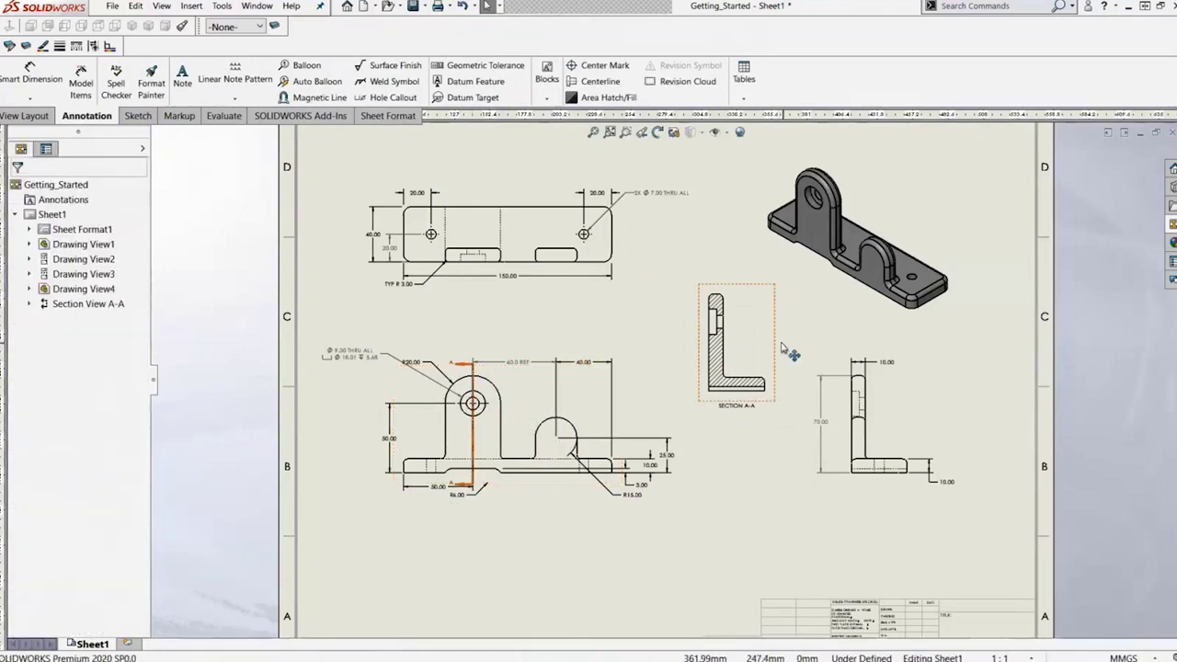
drag(780, 336, 772, 358)
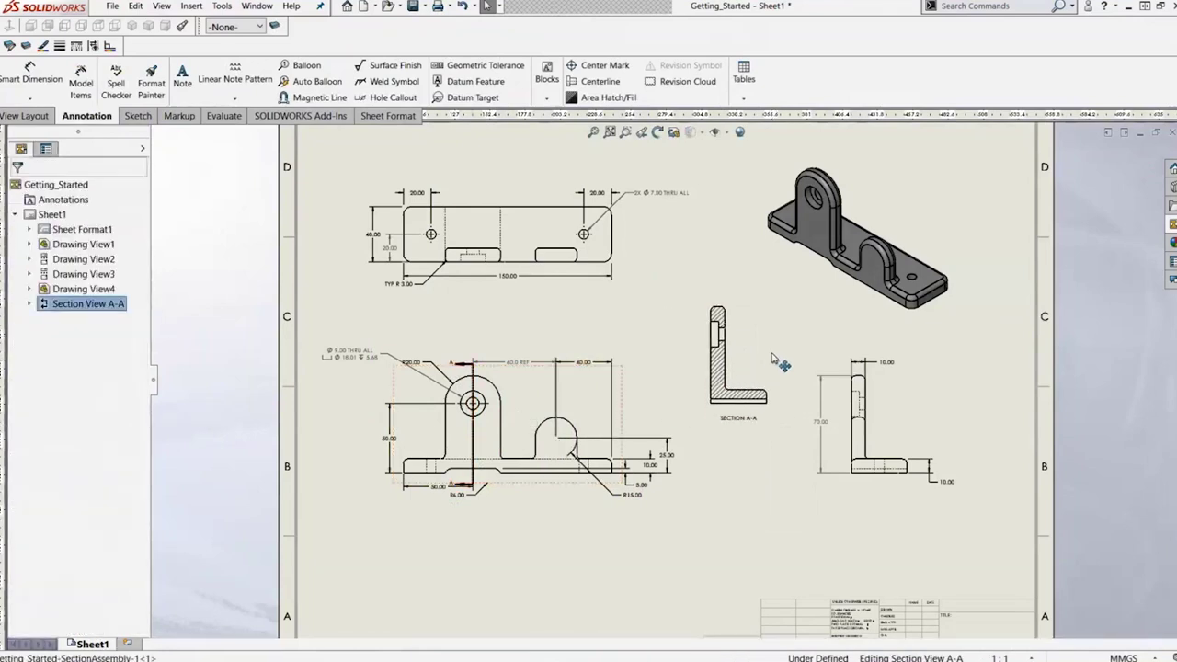
click(773, 359)
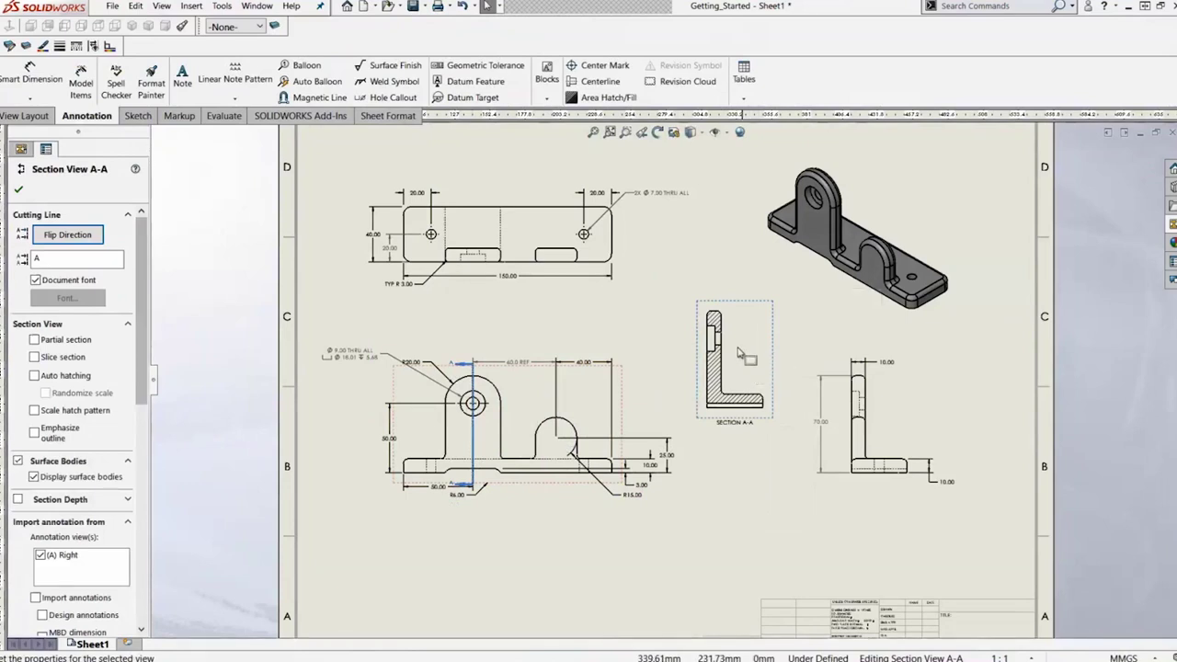
Step: Break the top view's alignment with the front view
right_click(619, 243)
mouse_move(663, 363)
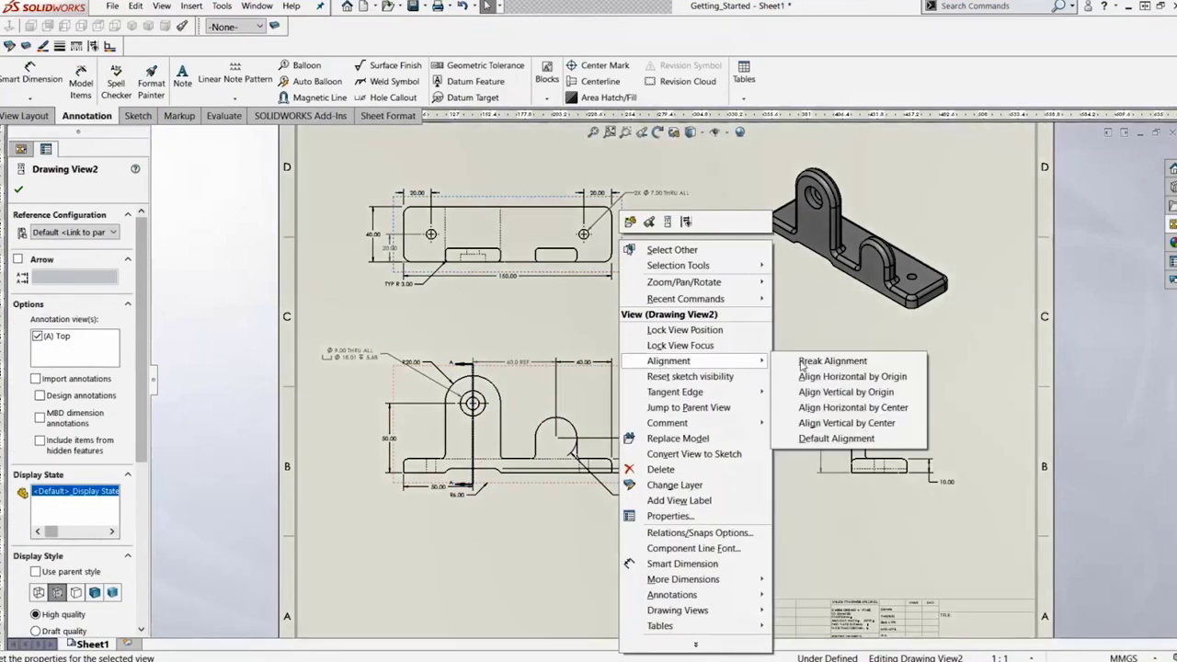
click(800, 364)
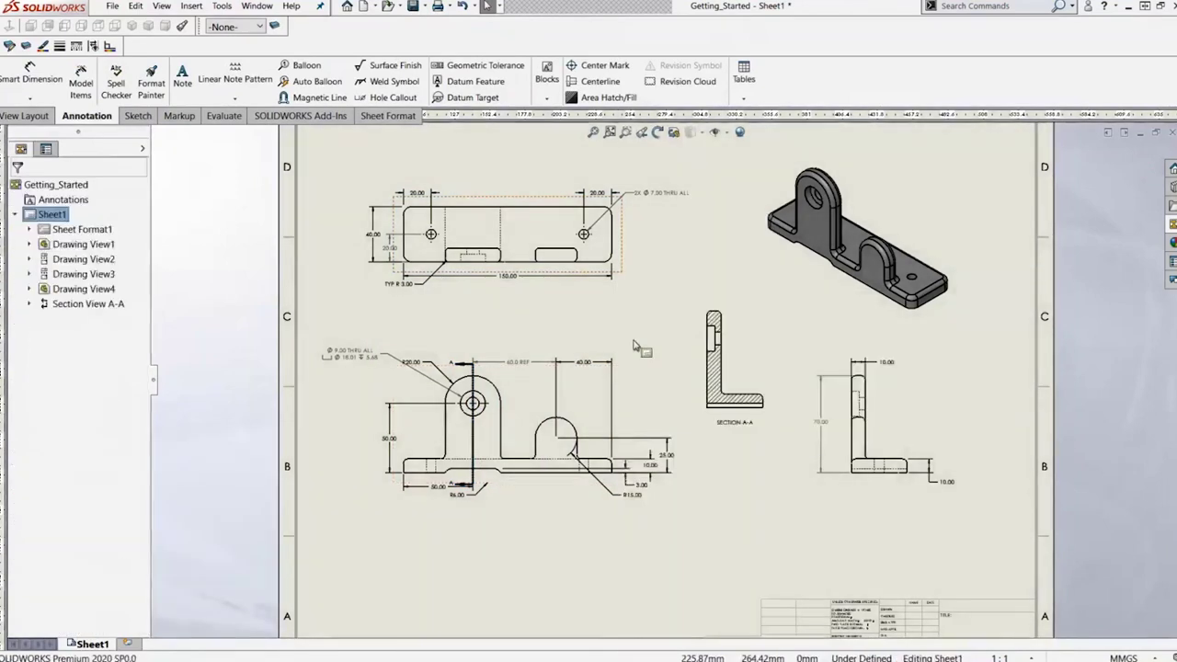
Step: Align section view A-A horizontally by origin with the right view and shift it closer to that view
right_click(759, 365)
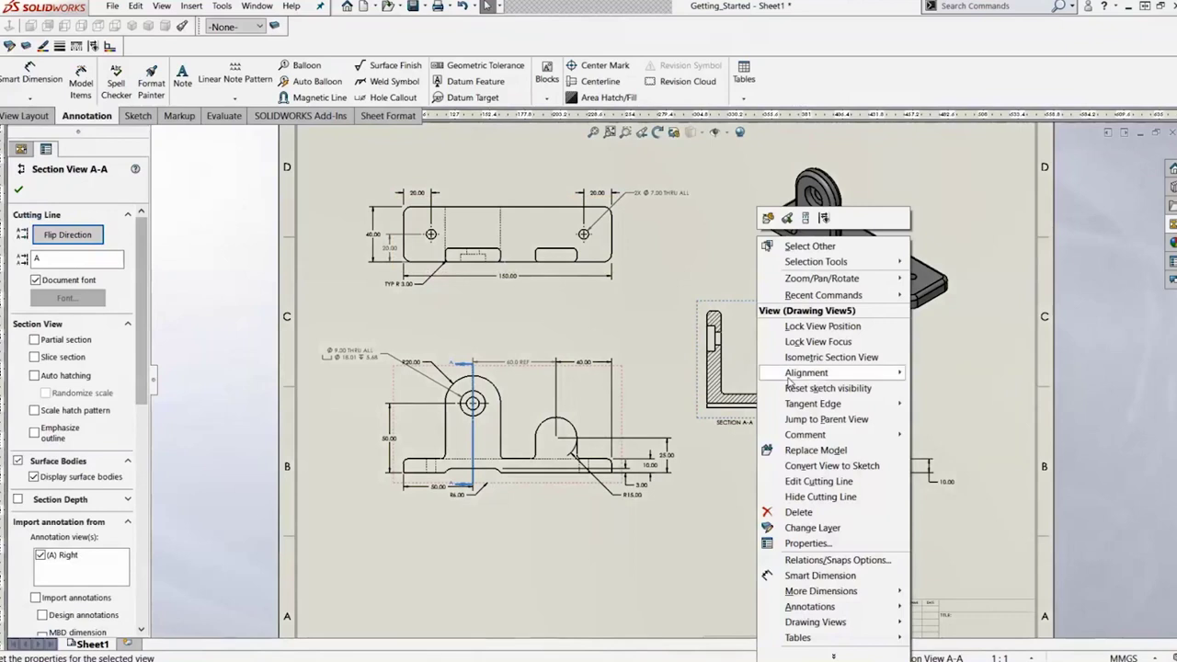
mouse_move(800, 373)
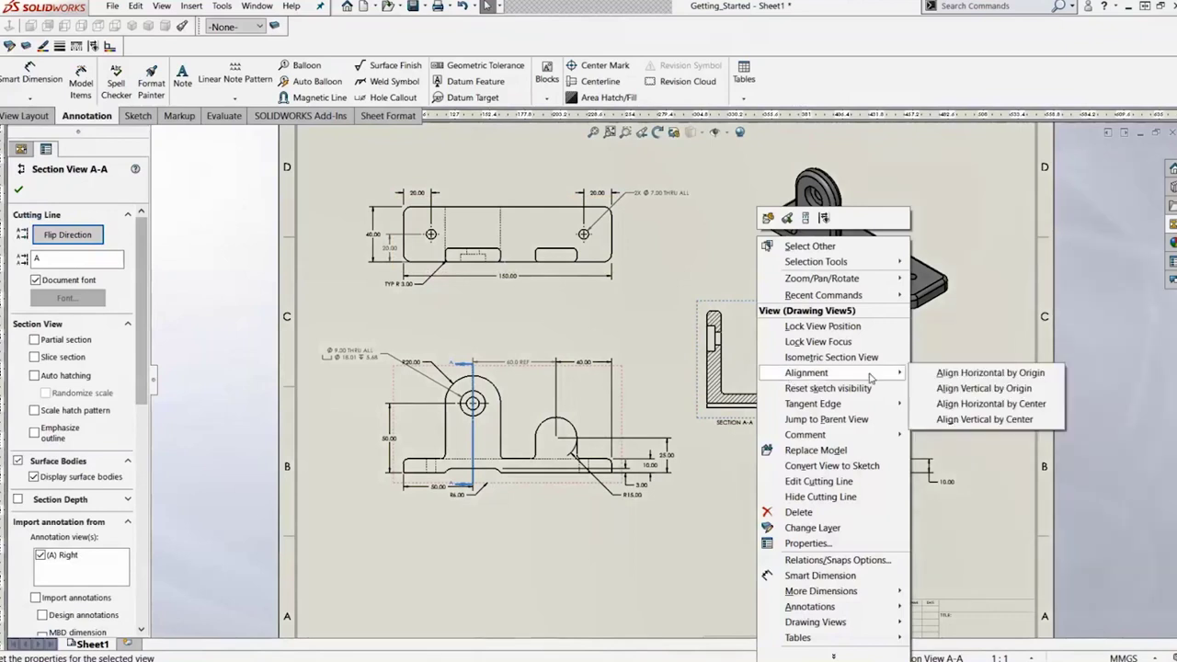
click(989, 372)
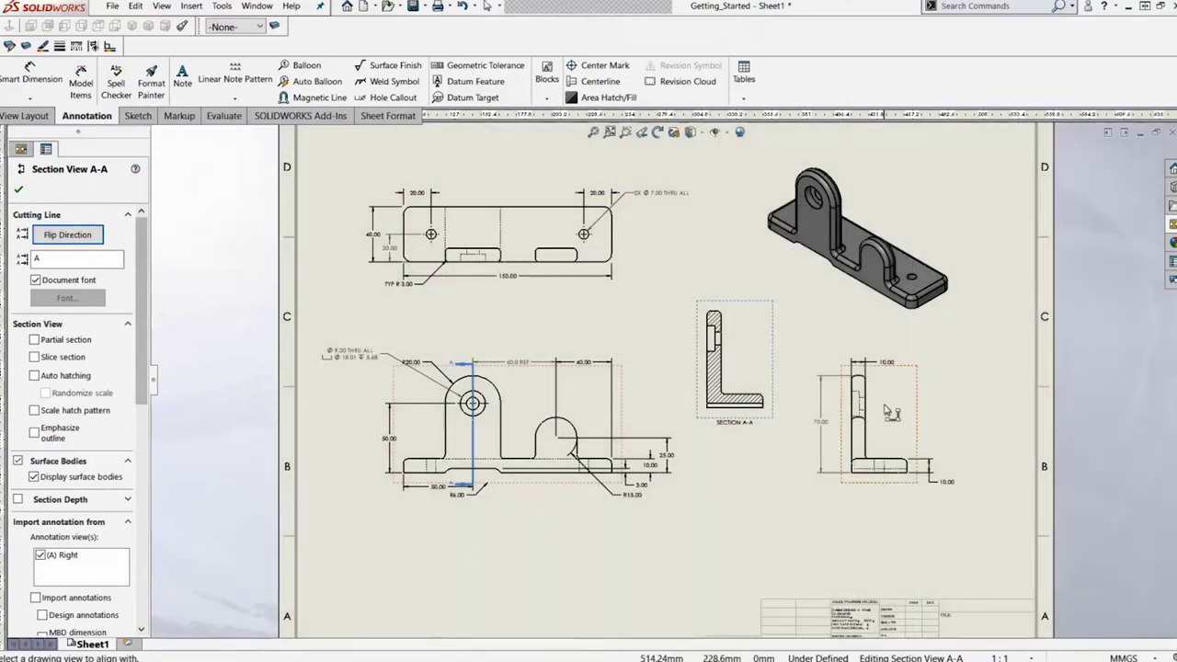
click(775, 421)
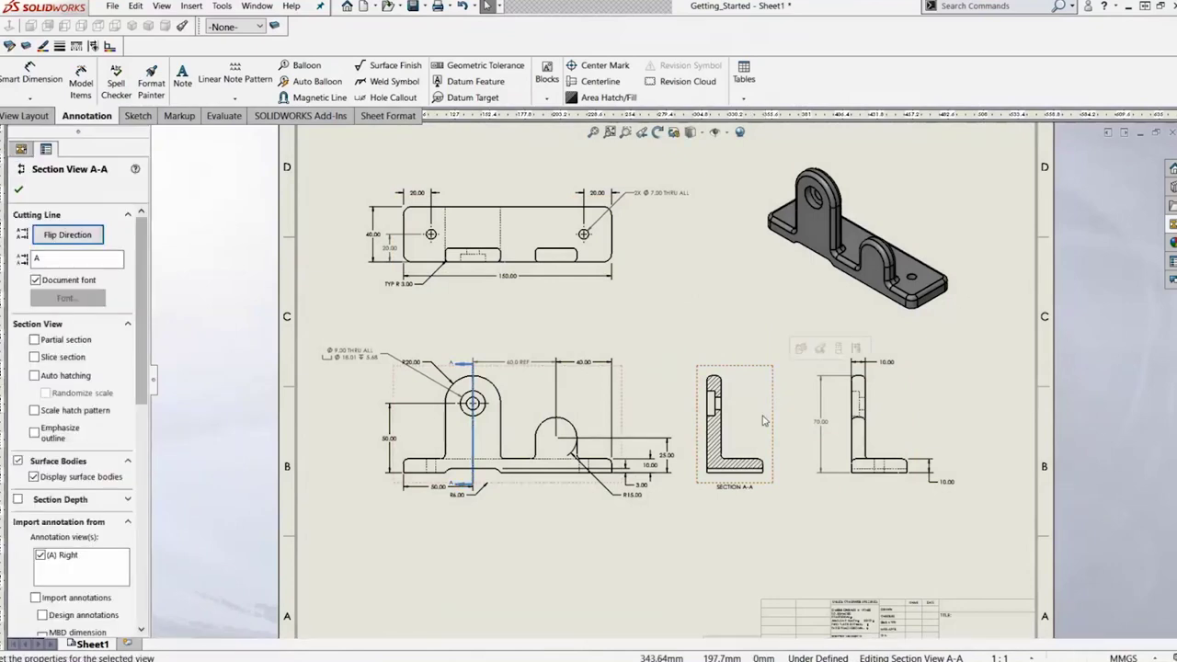
drag(775, 421, 807, 422)
click(703, 310)
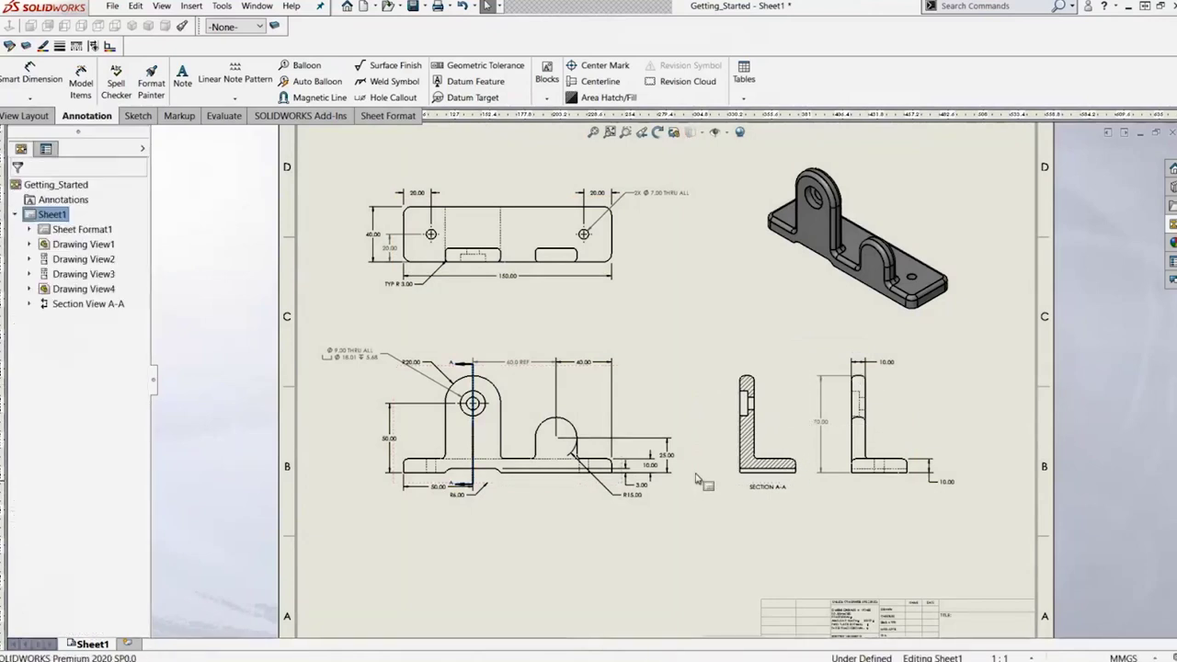
key(f)
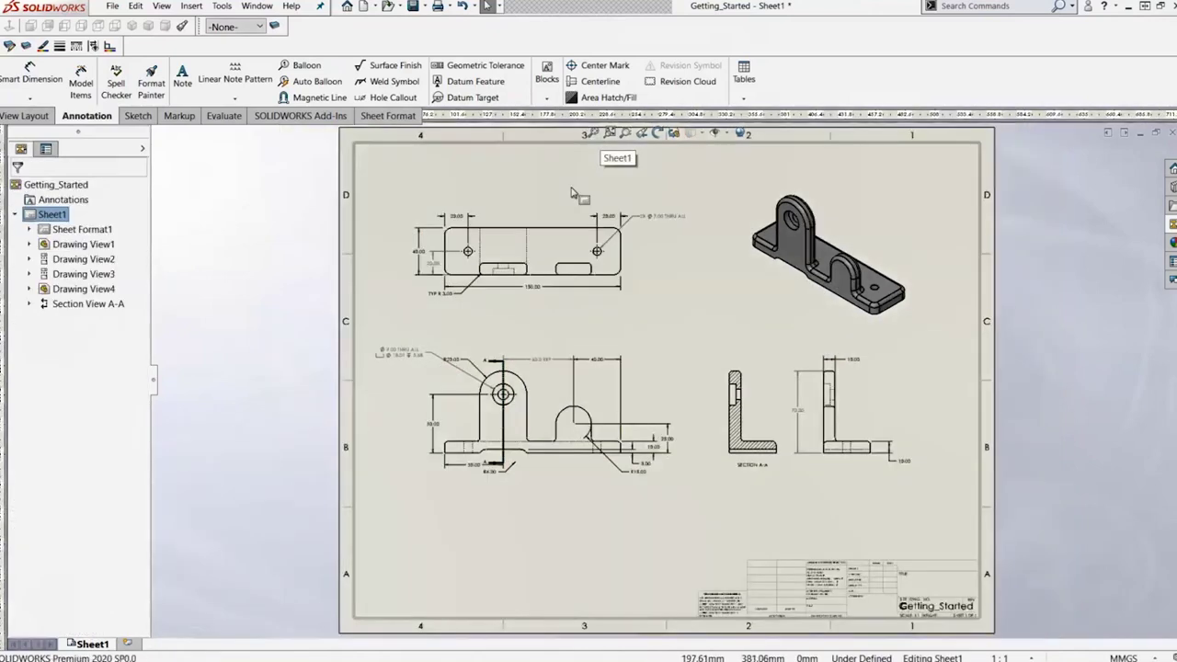
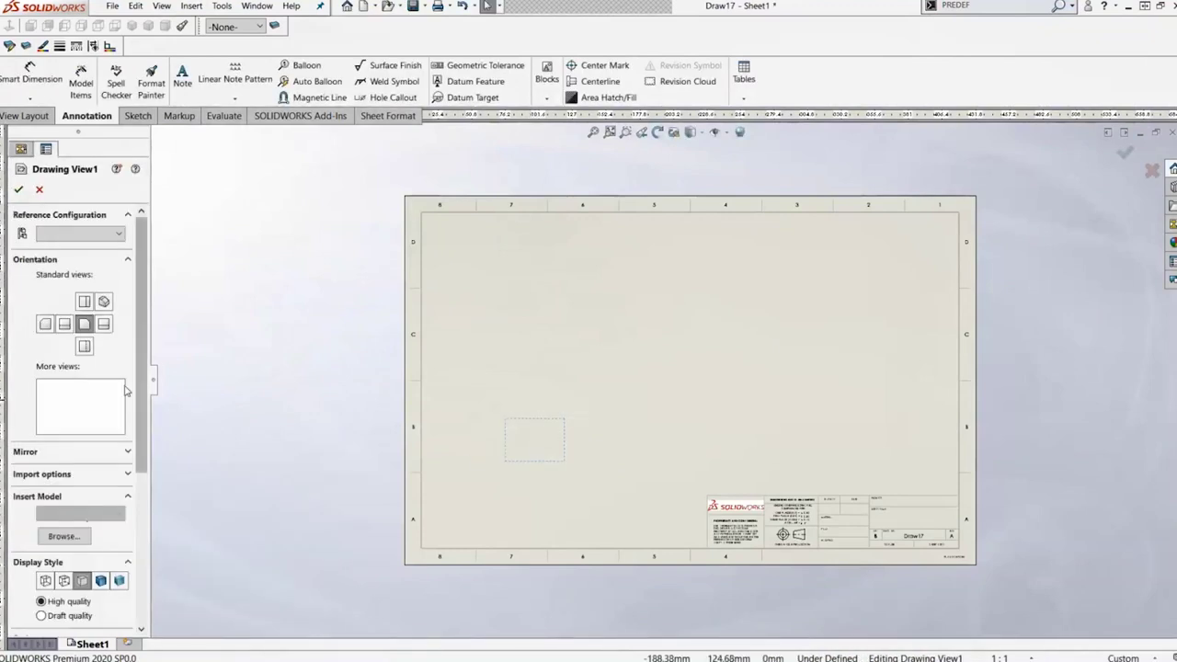
Step: Accept the predefined view in Draw17 with the Front orientation and rename it FRONT
click(83, 323)
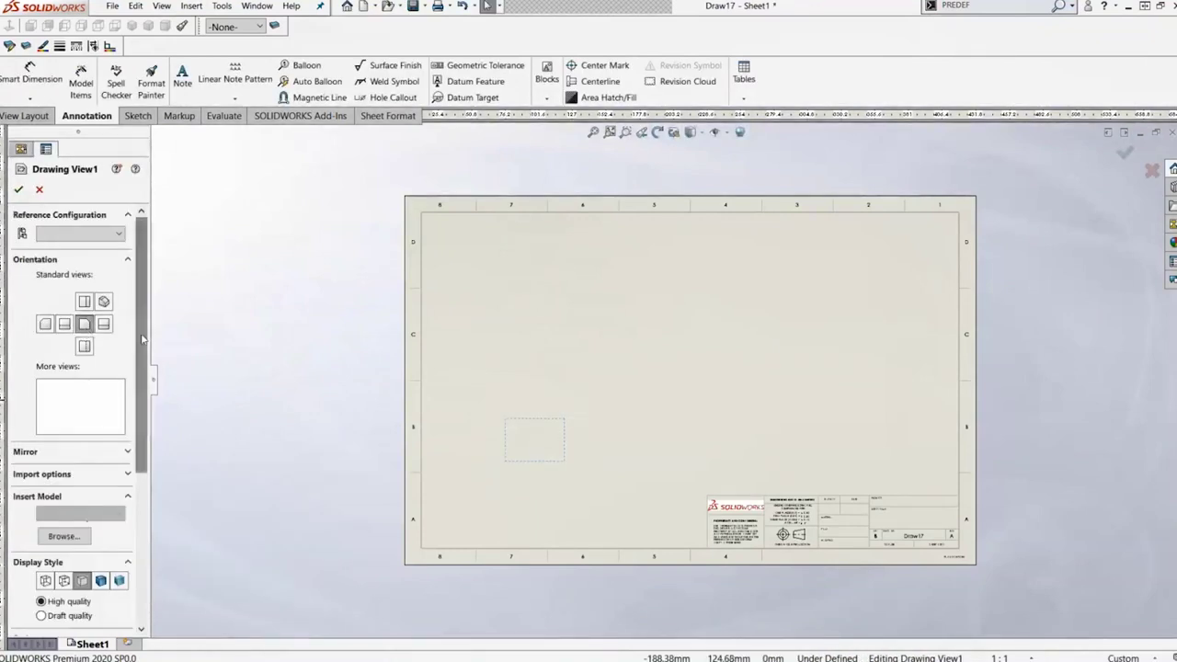
scroll(150, 377, down, 2)
scroll(152, 408, down, 1)
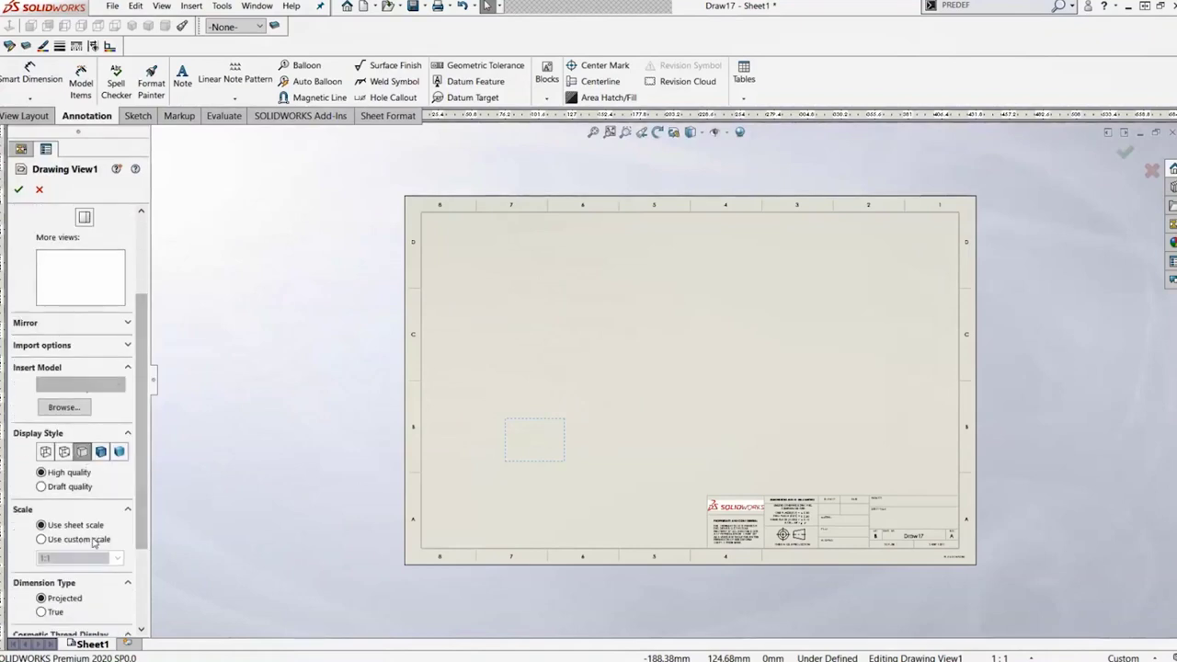
click(19, 190)
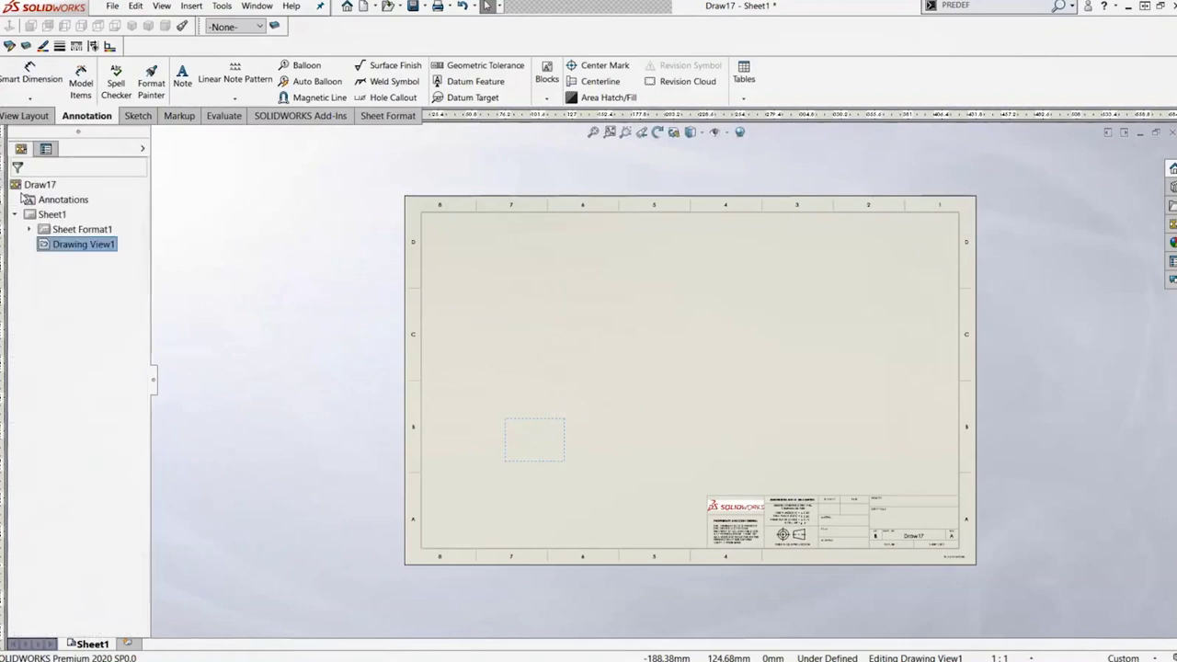
click(80, 249)
text(FRONT)
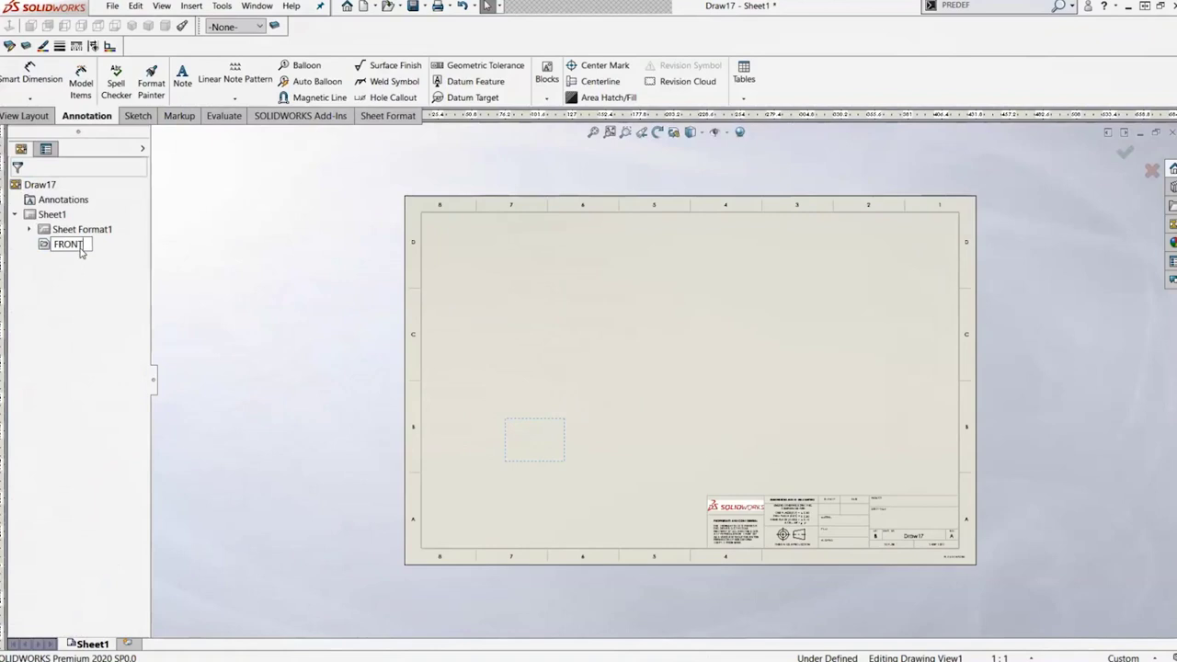
key(Return)
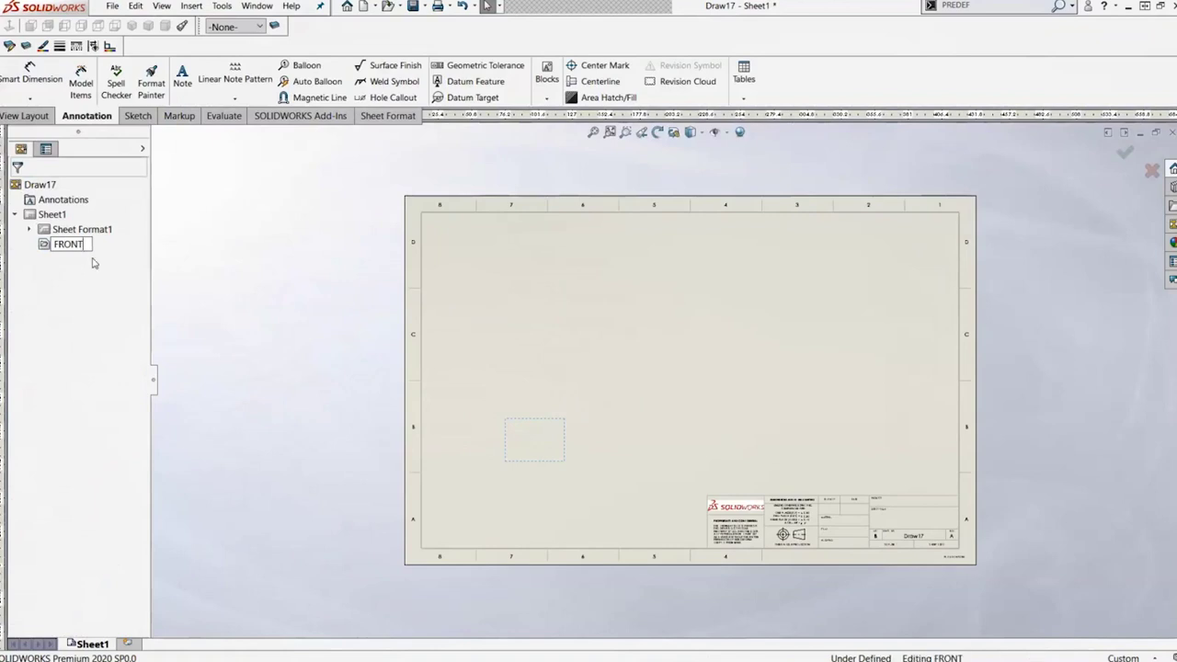
Step: Project two empty views from the FRONT view, one above it and one to its right
click(520, 433)
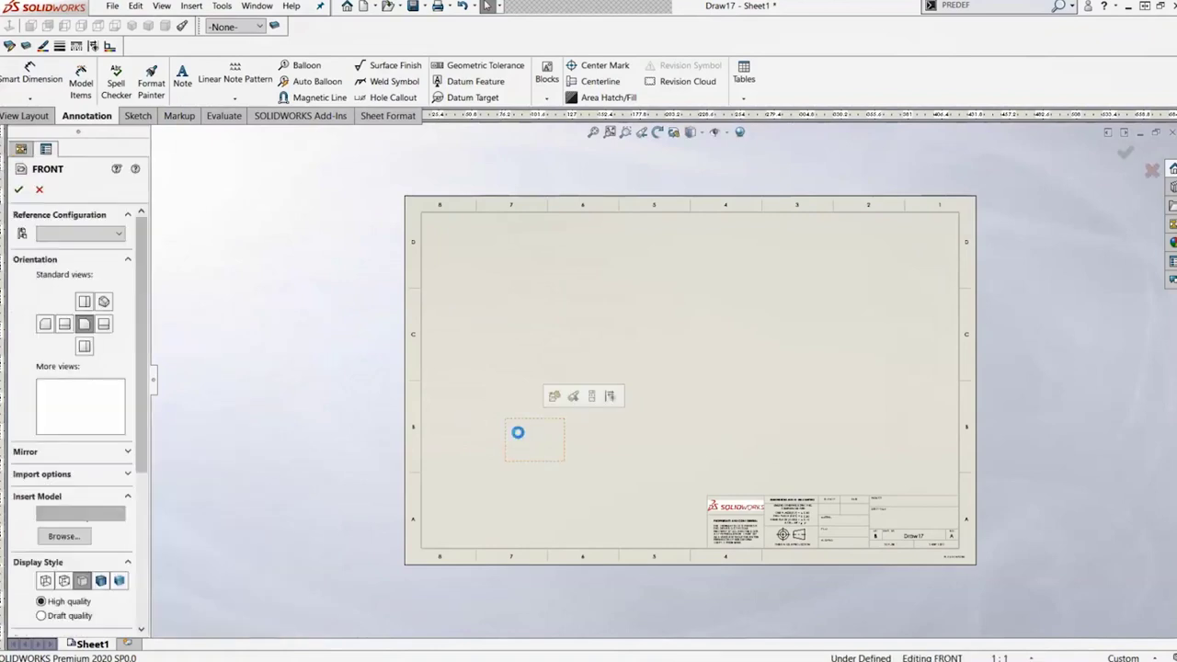
click(592, 397)
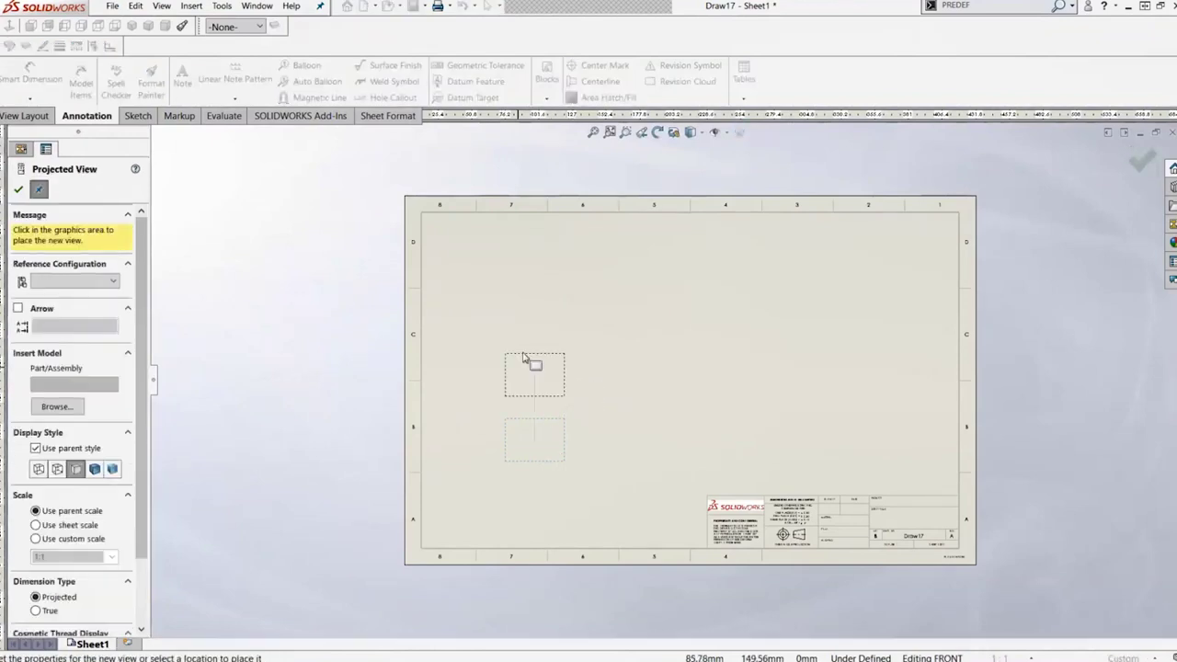
click(533, 292)
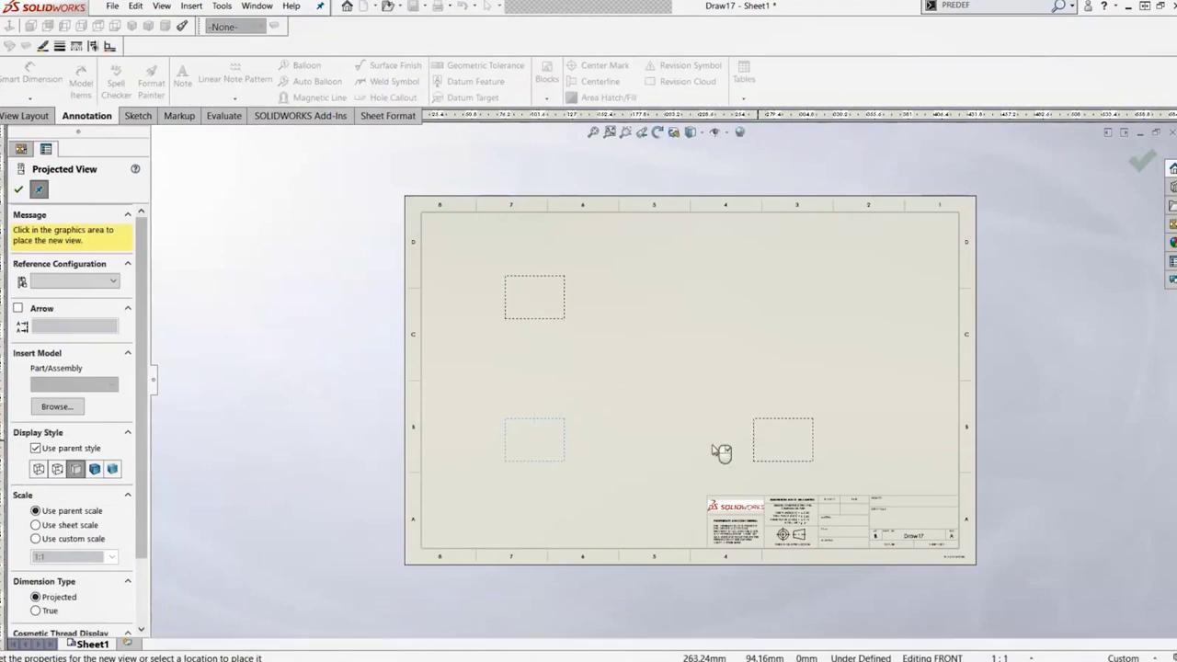
key(Escape)
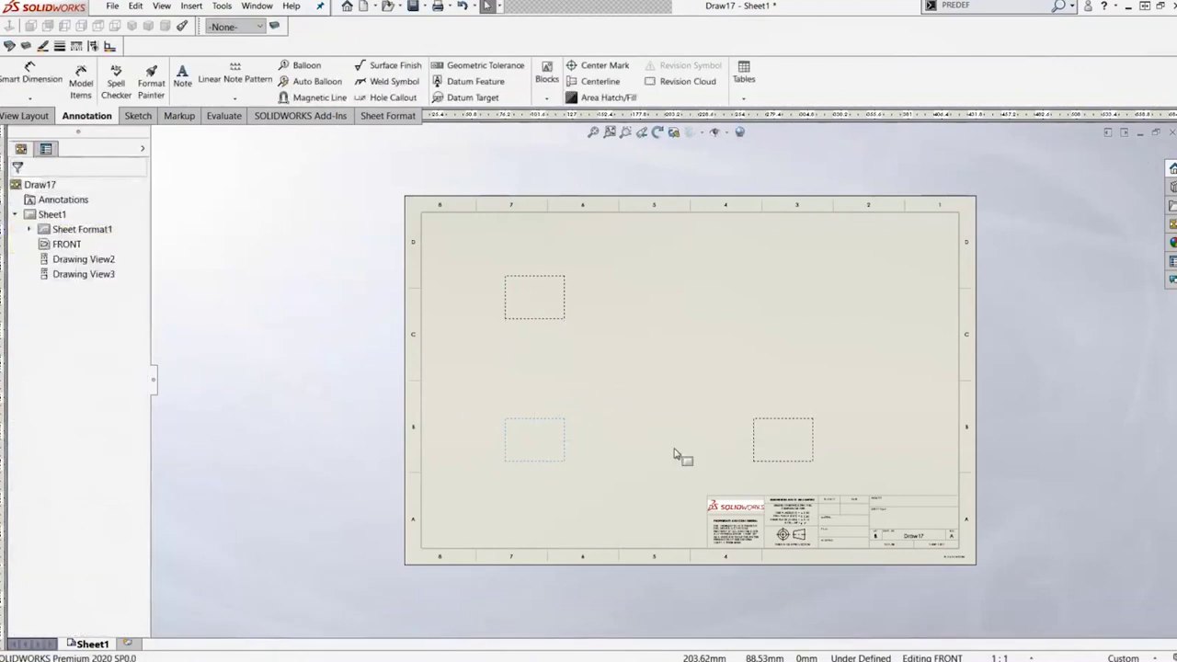
Step: Rename the two projected views TOP and RIGHT
click(98, 261)
click(98, 261)
text(TOP)
key(Return)
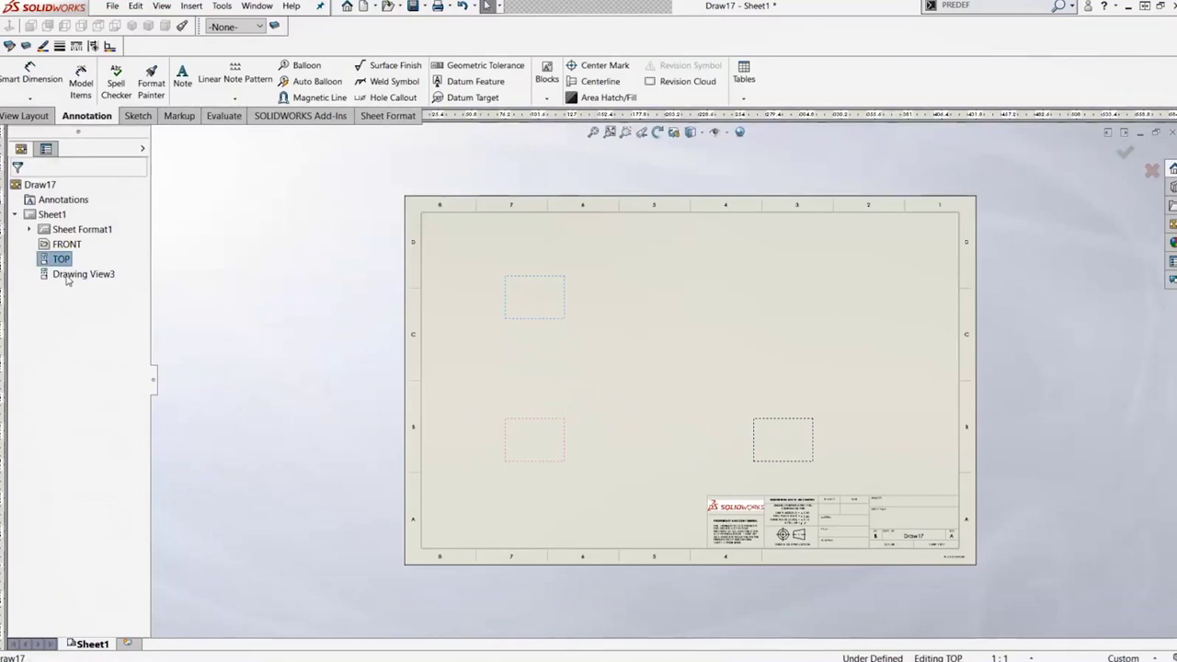
click(67, 275)
click(68, 274)
text(RIGHT)
click(221, 333)
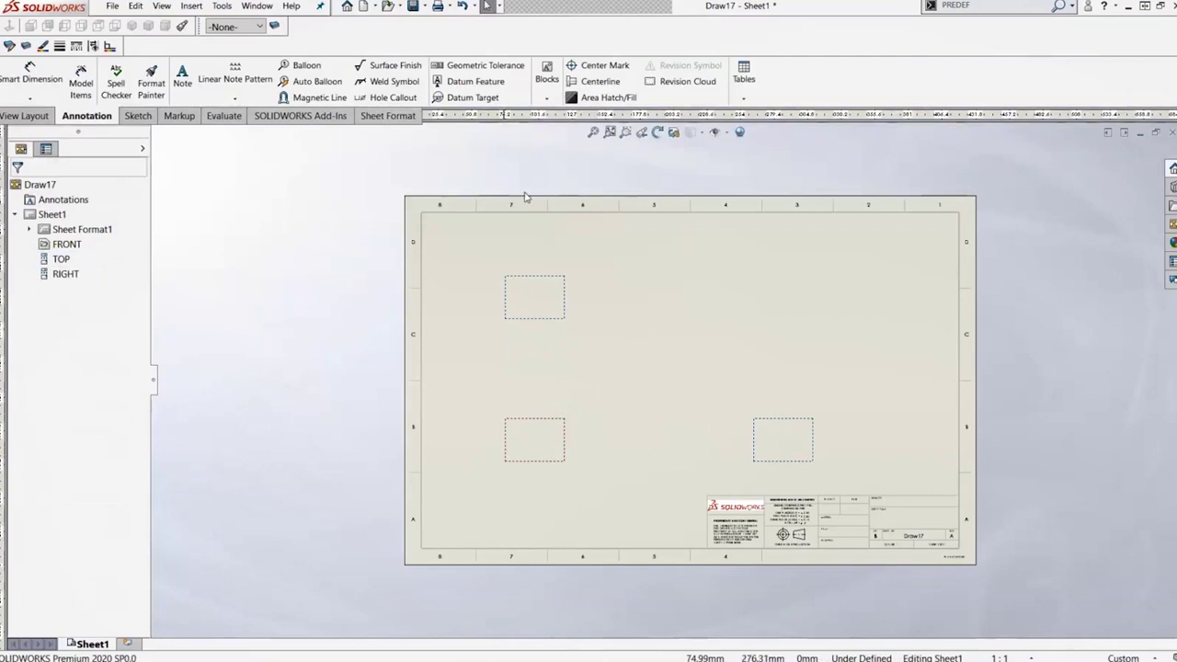
Step: Add a predefined isometric view above the RIGHT view and set its display style to Shaded With Edges
click(957, 6)
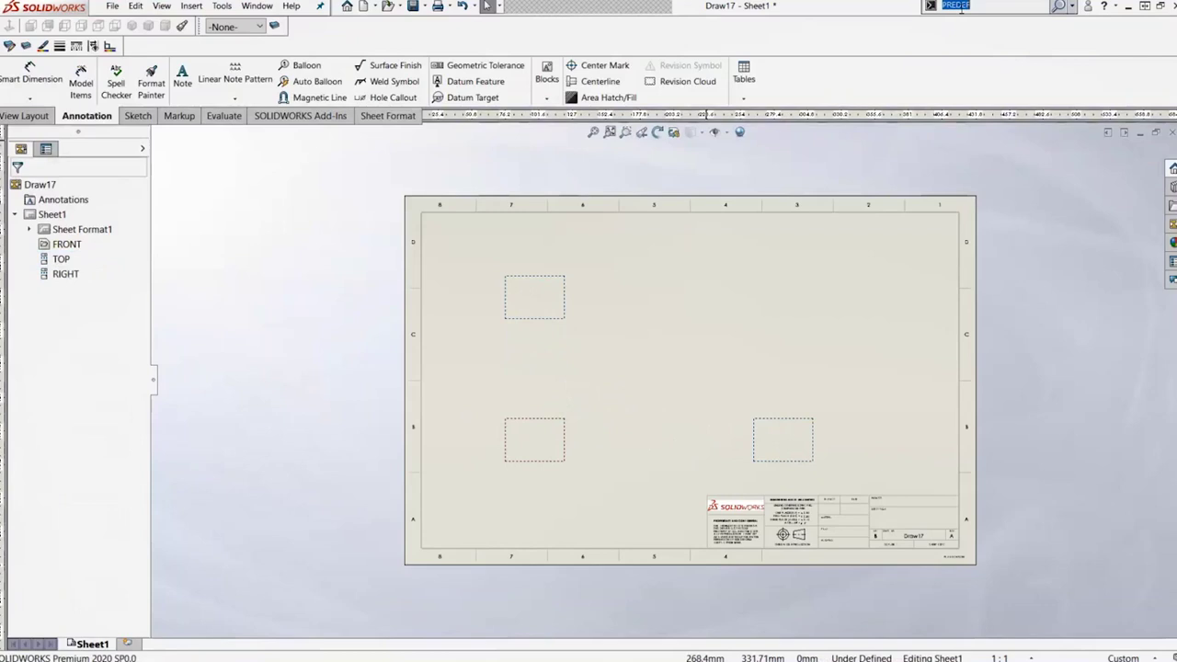
click(968, 24)
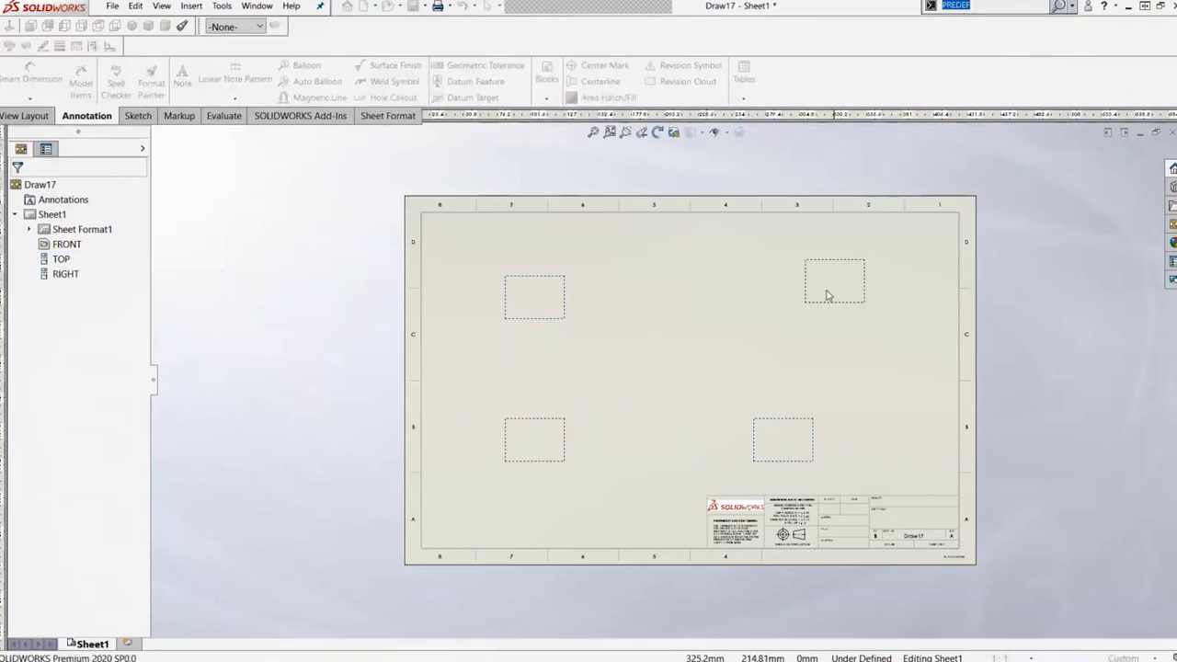
click(813, 303)
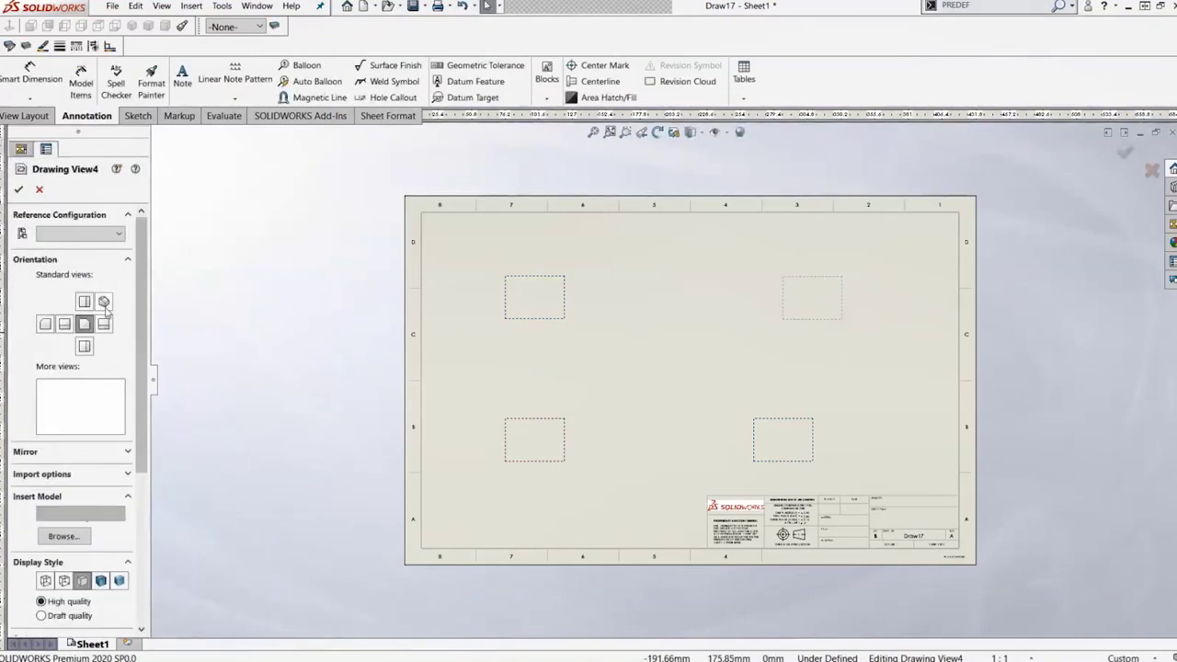
drag(143, 318, 145, 405)
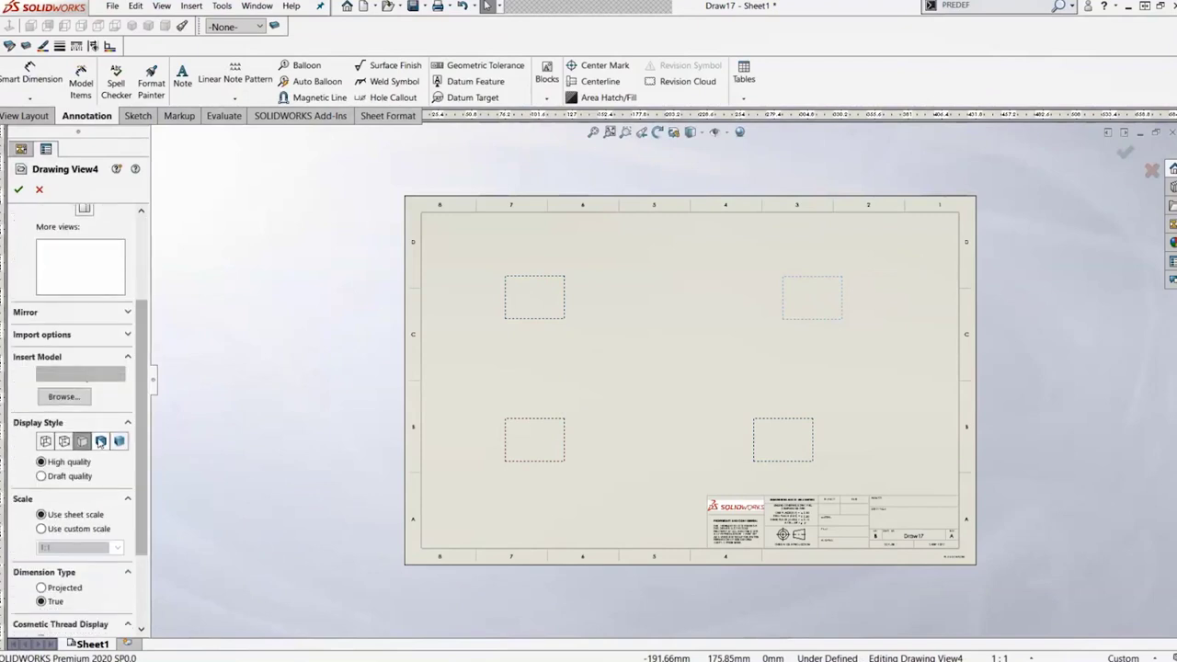
click(101, 442)
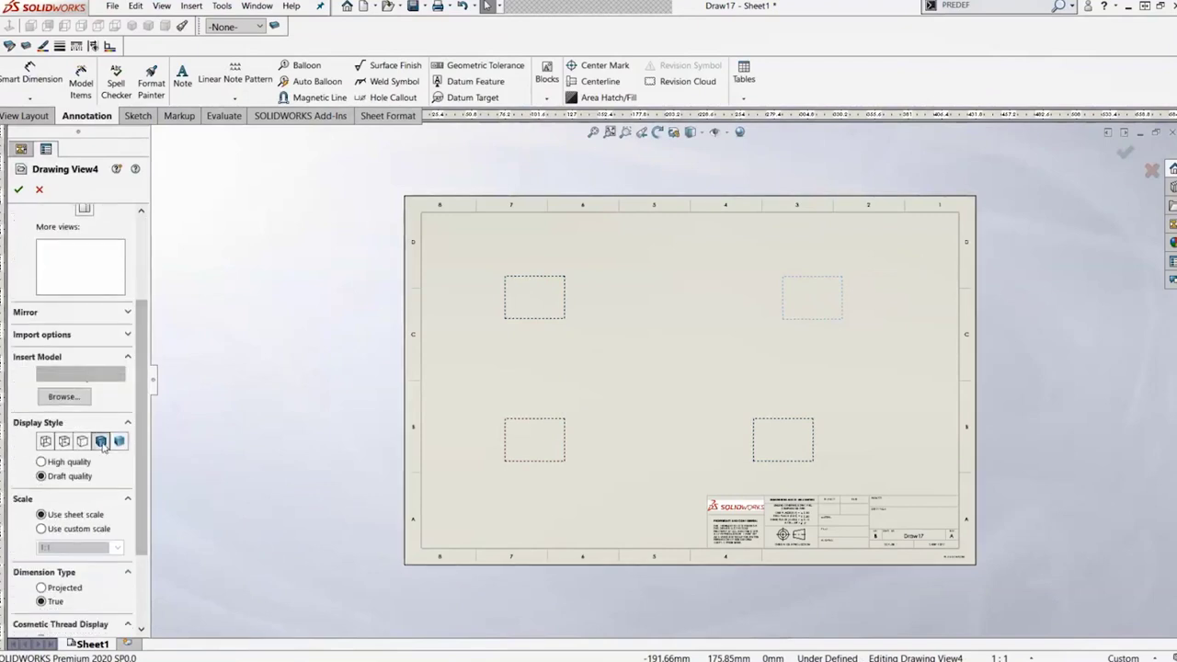
click(18, 189)
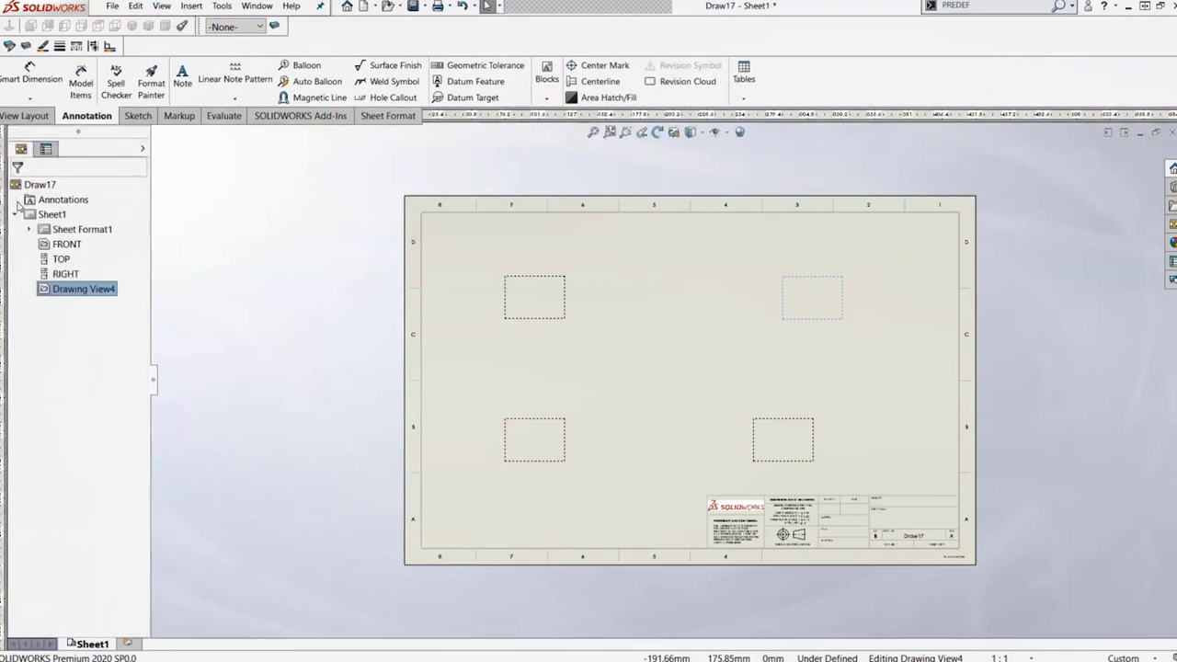
Step: Rename the predefined isometric view ISOMETRIC
click(66, 292)
text(ISOMETRIC)
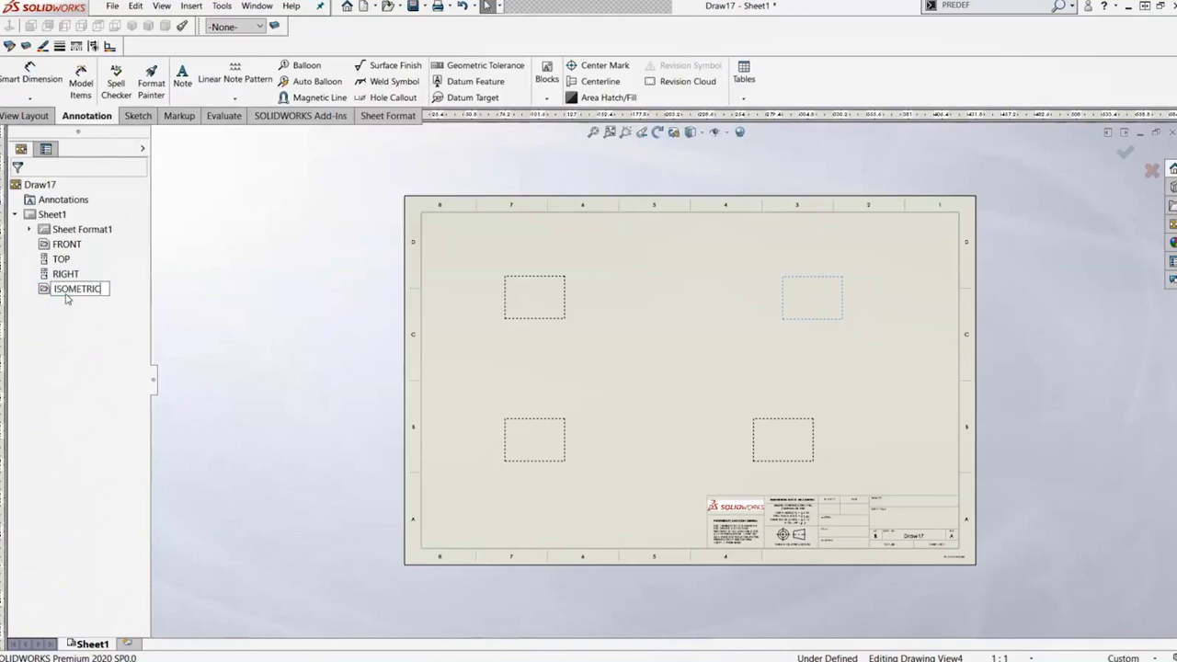
key(Return)
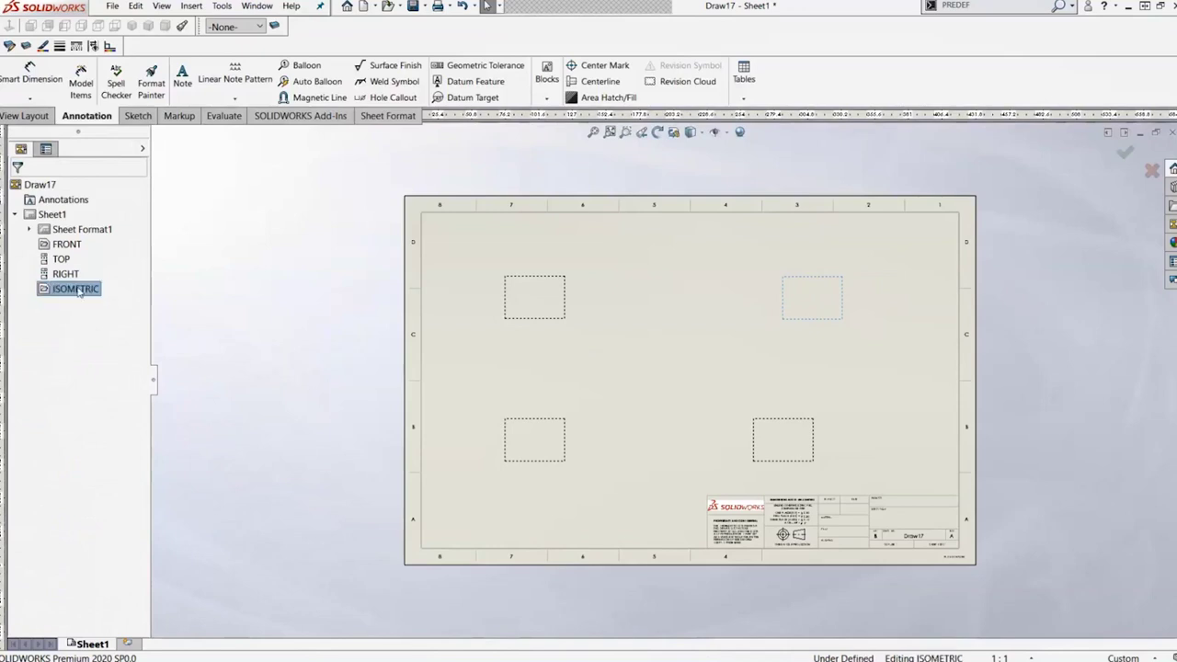
click(471, 377)
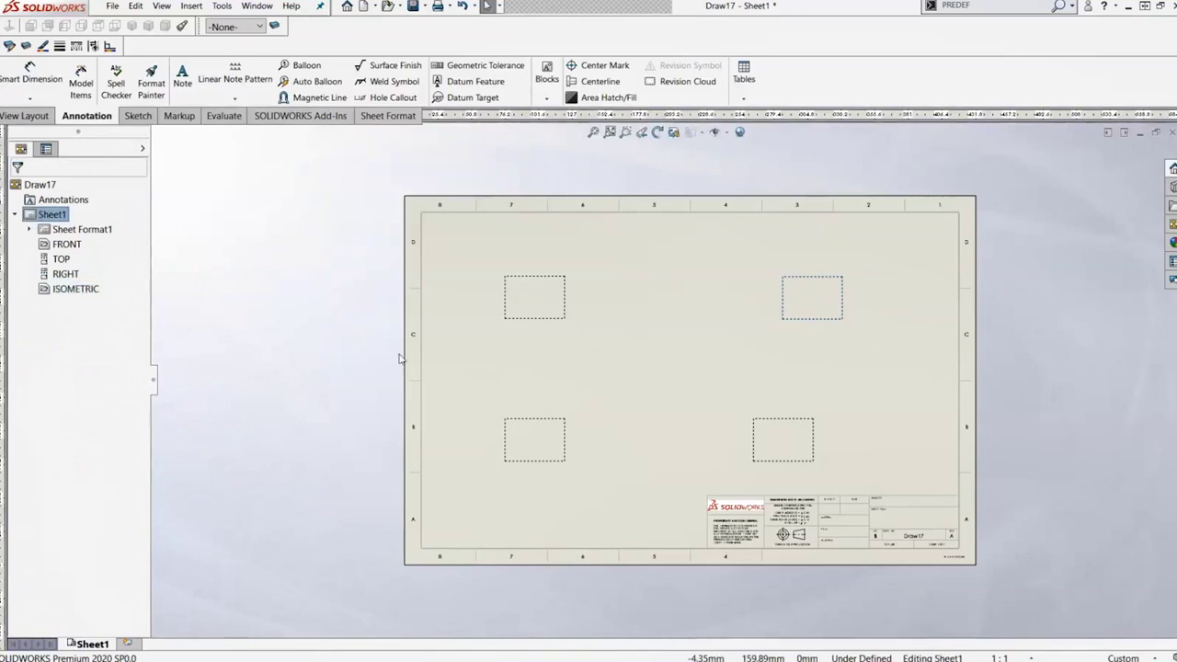
Step: Save the drawing as a drawing template (*.drwdot) named PREDEFINED_WEBINAR in the WEBINAR_TEMPLATE folder on the Desktop
click(112, 7)
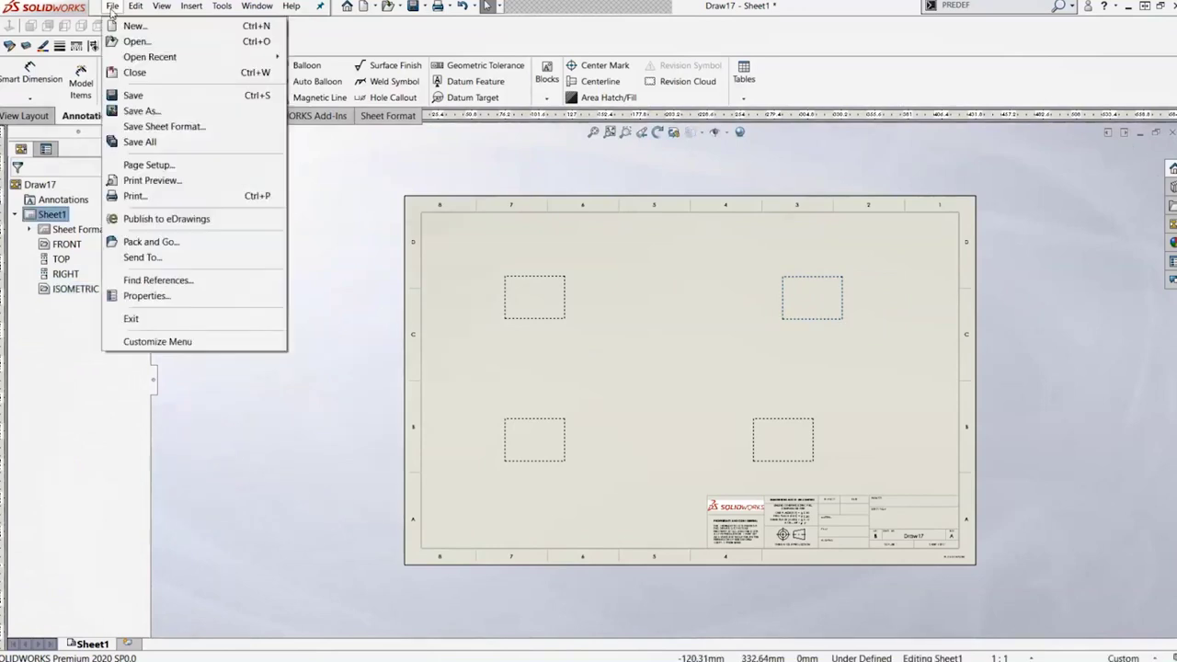
click(162, 110)
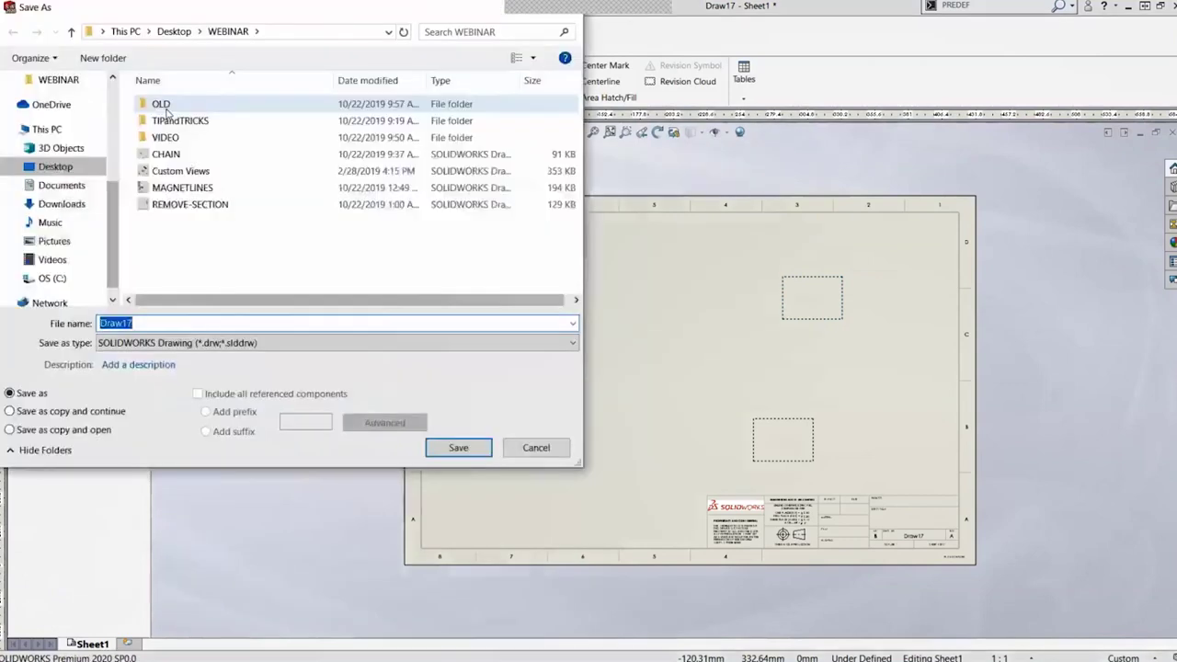
click(204, 343)
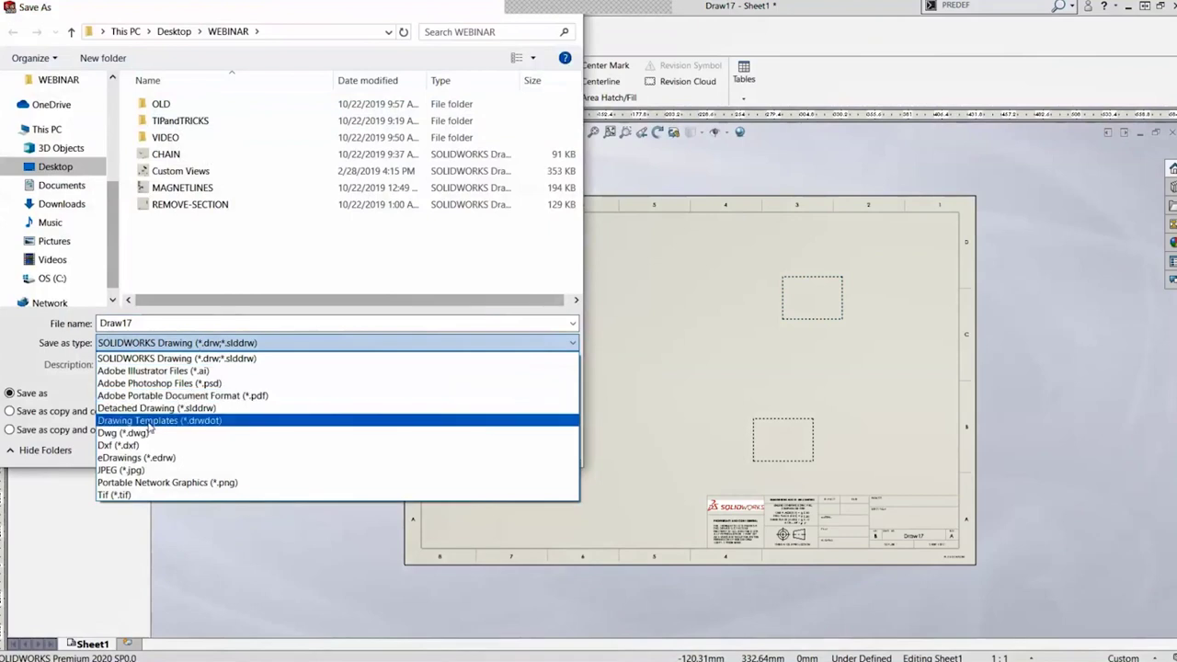
click(201, 422)
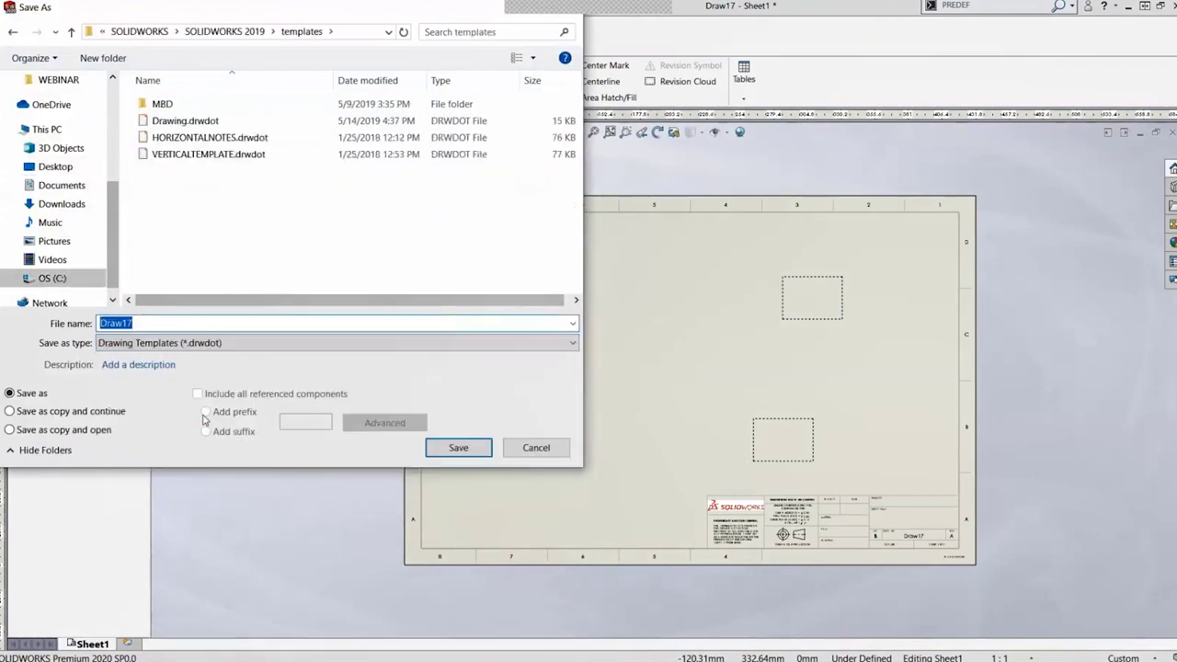
click(78, 166)
double_click(166, 156)
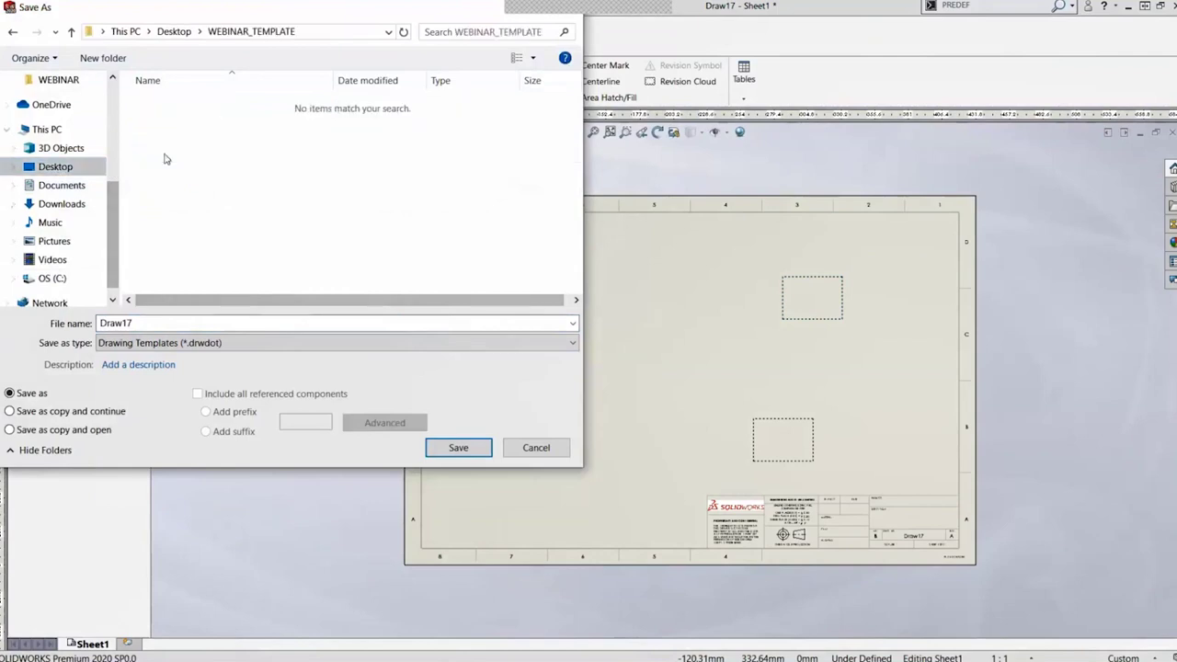
double_click(144, 323)
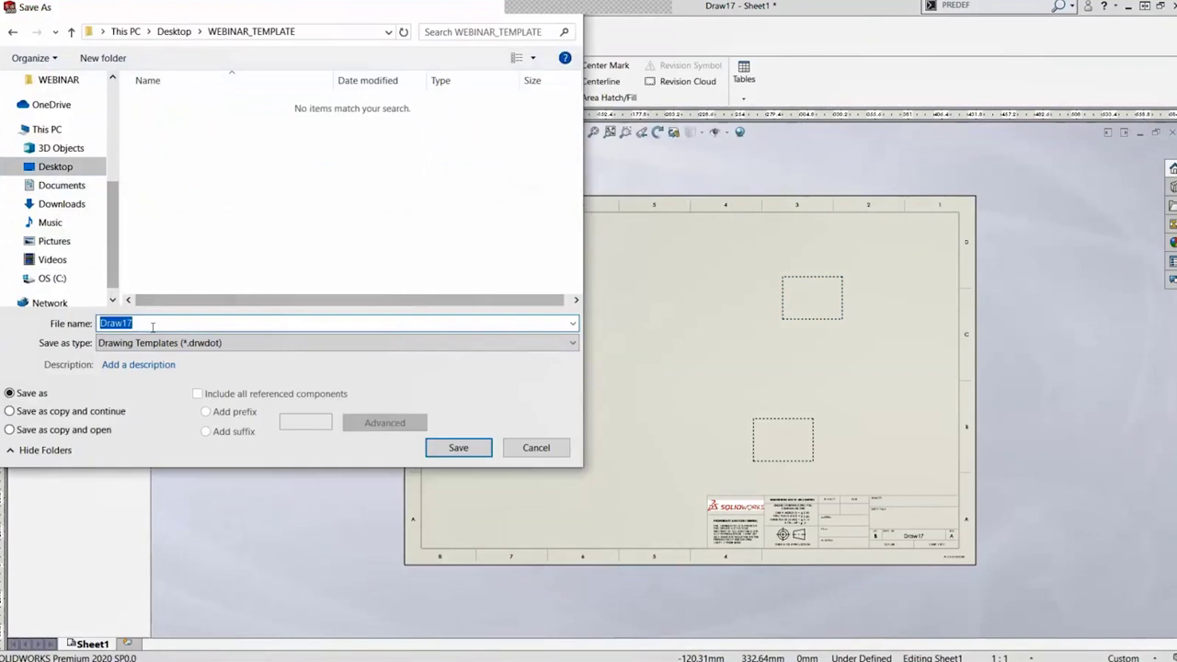
text(PREDEFINED_WEB)
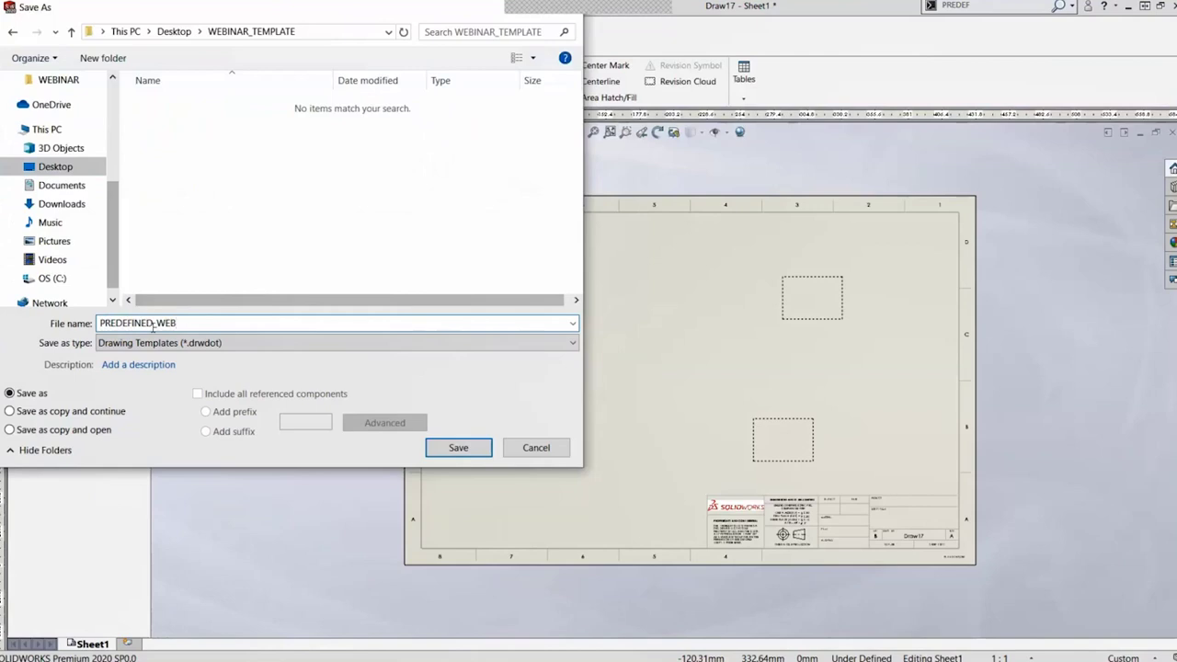
text(INAR)
click(465, 451)
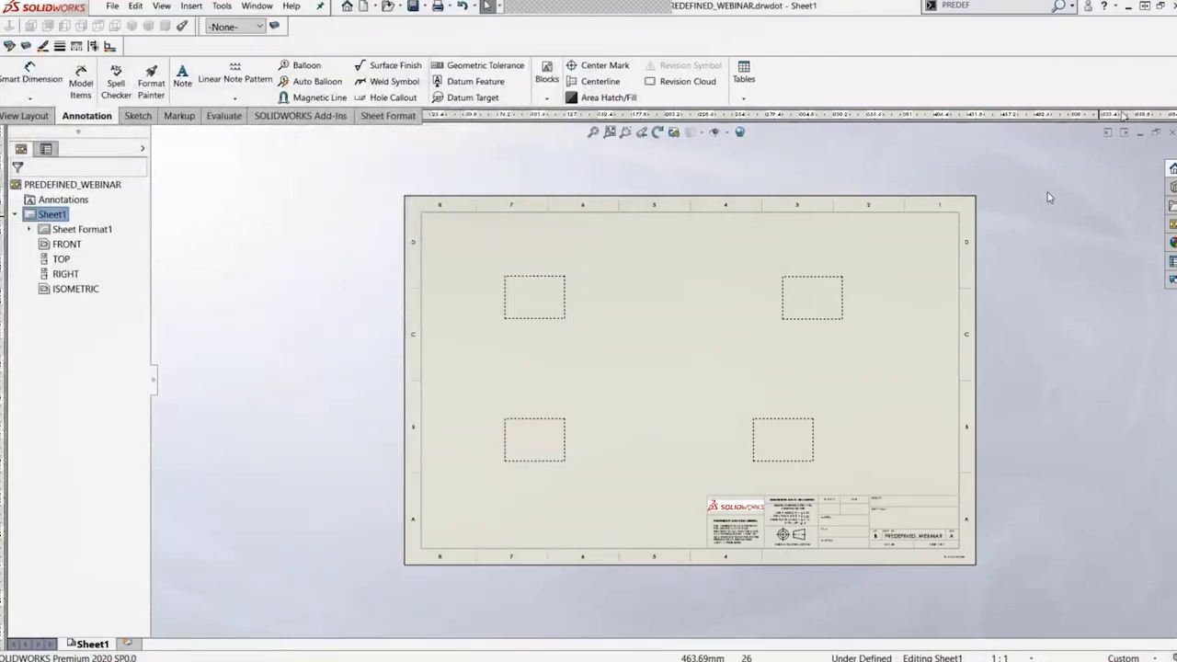
Step: Close the template and open the Getting_Started part from the recent documents
click(1171, 132)
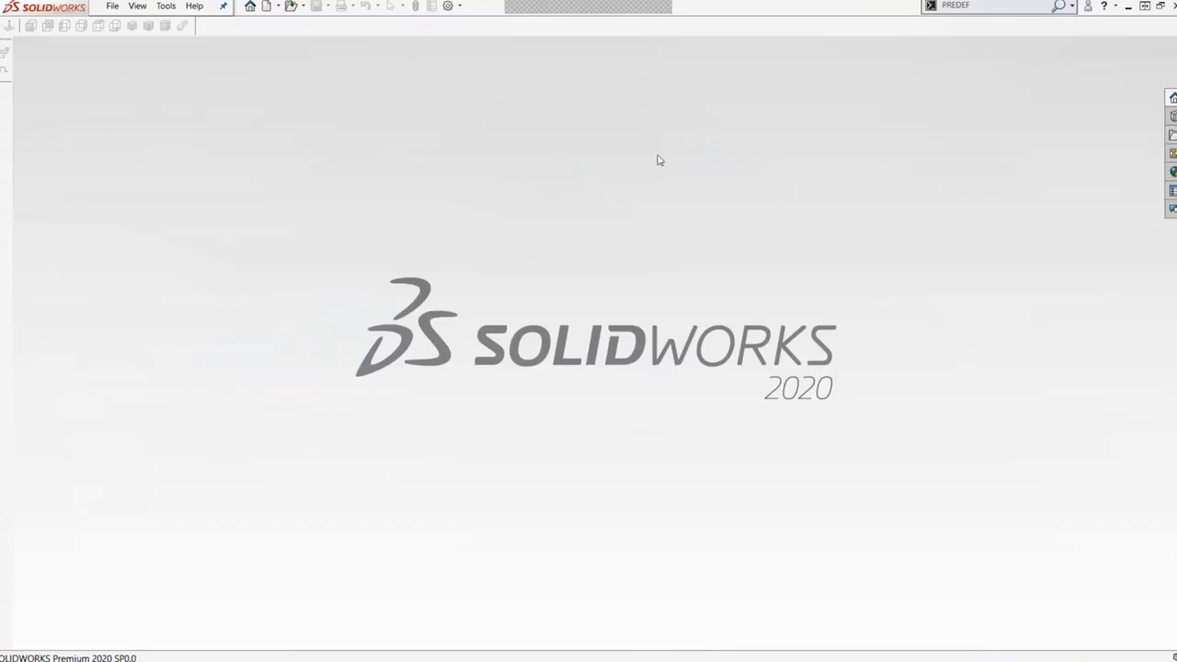
click(250, 7)
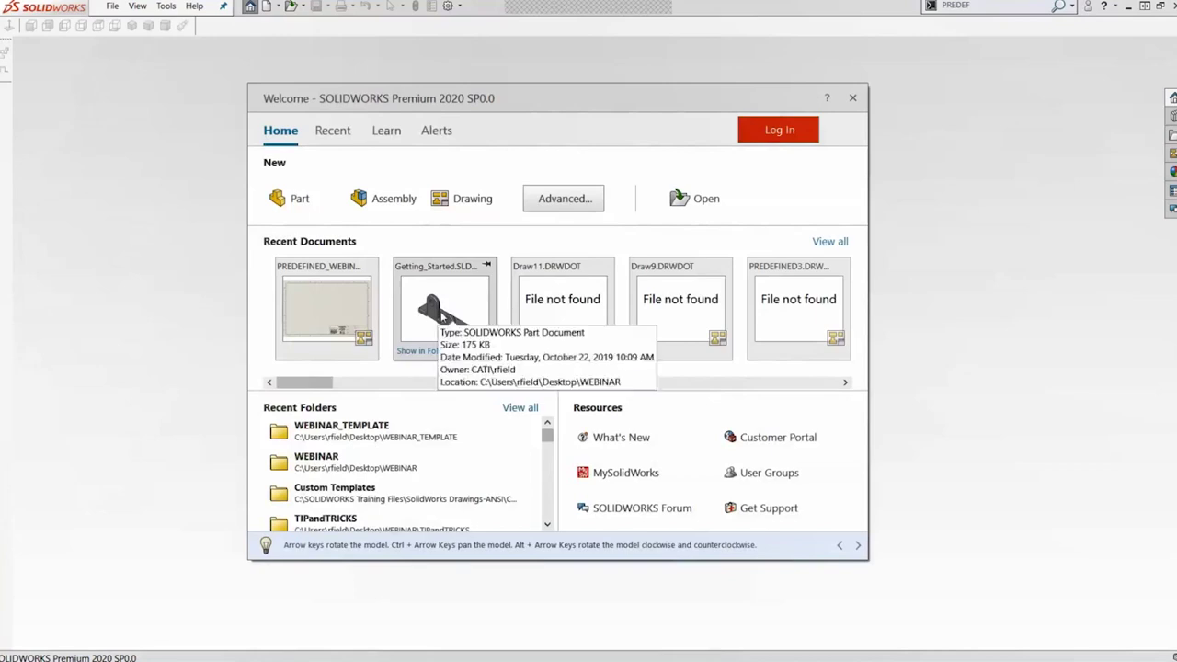
click(441, 315)
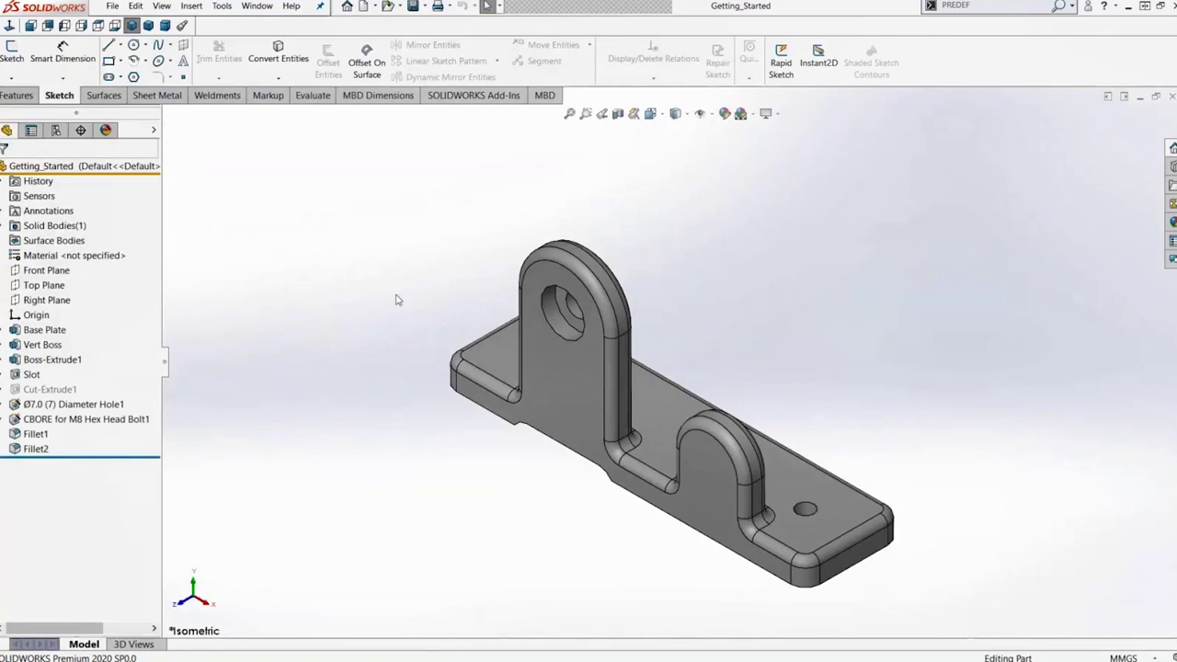
Step: Make a drawing from the Getting_Started part using the PREDEFINED_WEBINAR template in WEBINAR_TEMPLATE
click(375, 7)
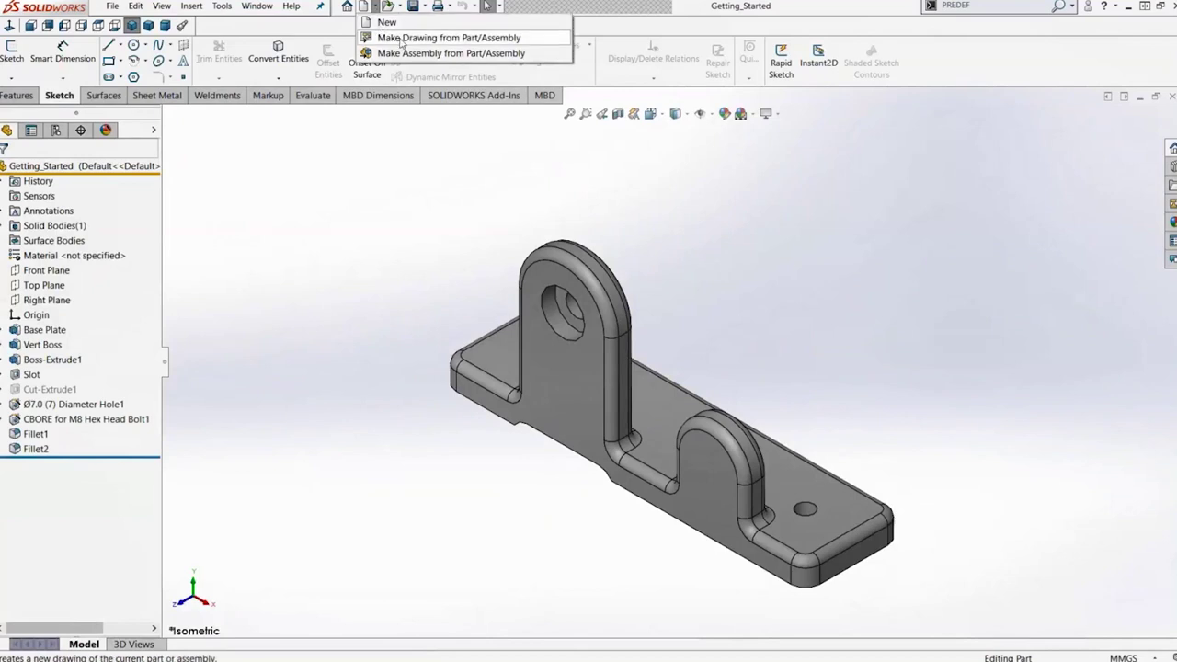
click(401, 38)
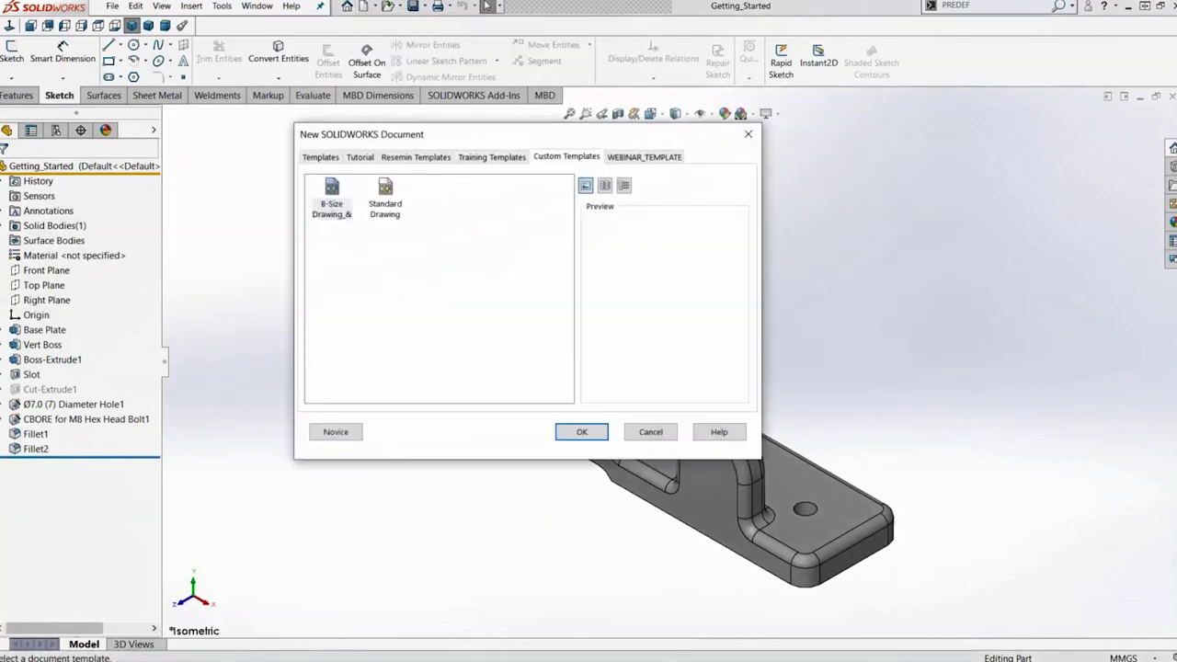
click(634, 156)
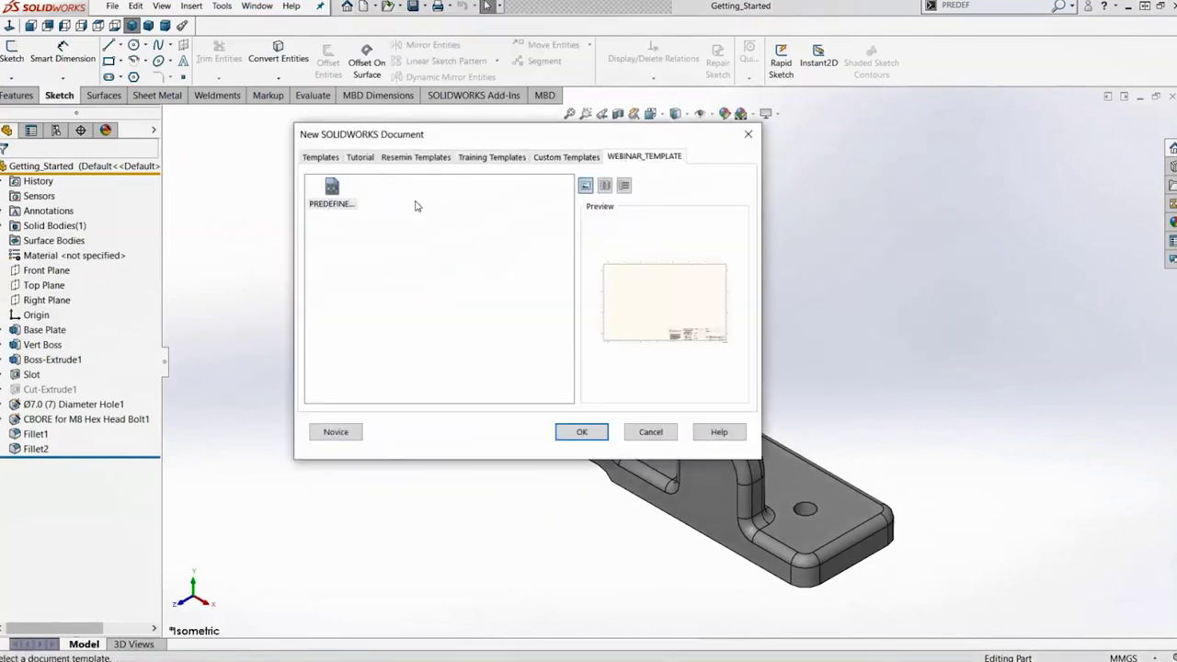
click(320, 199)
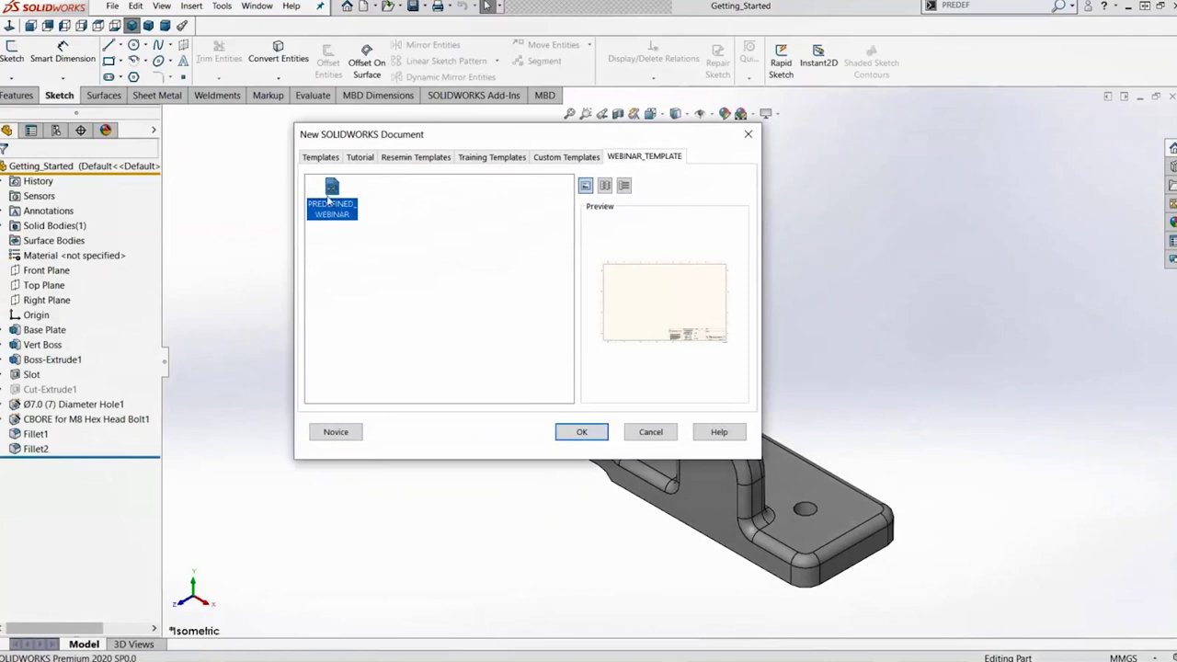
click(580, 429)
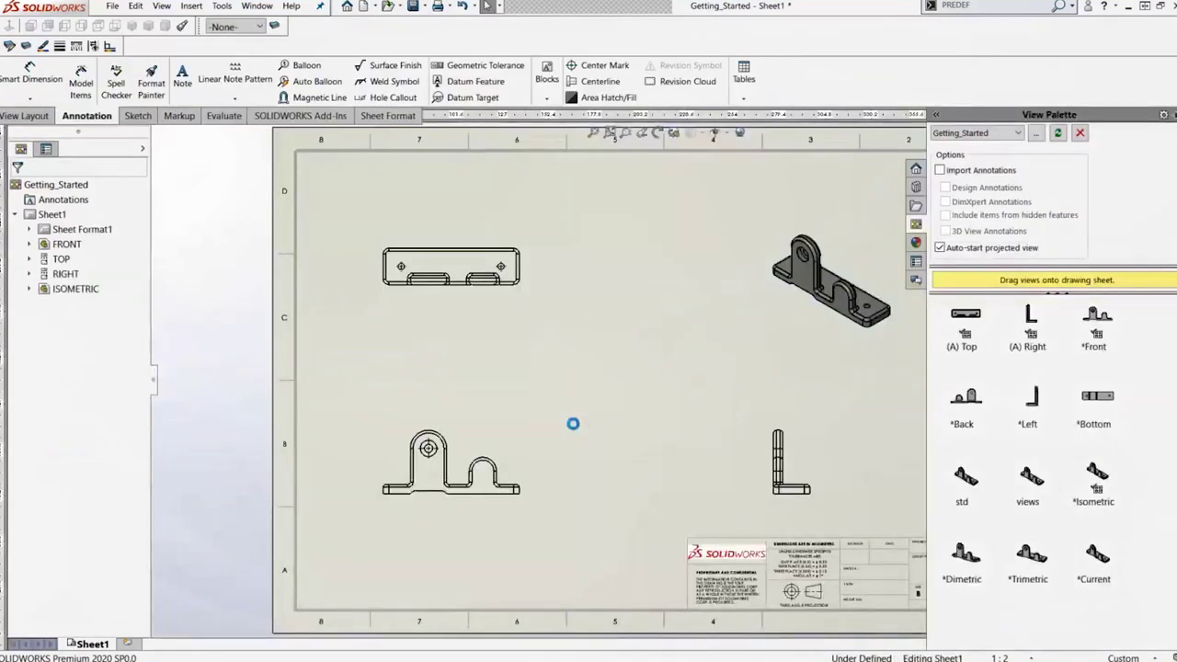
click(662, 442)
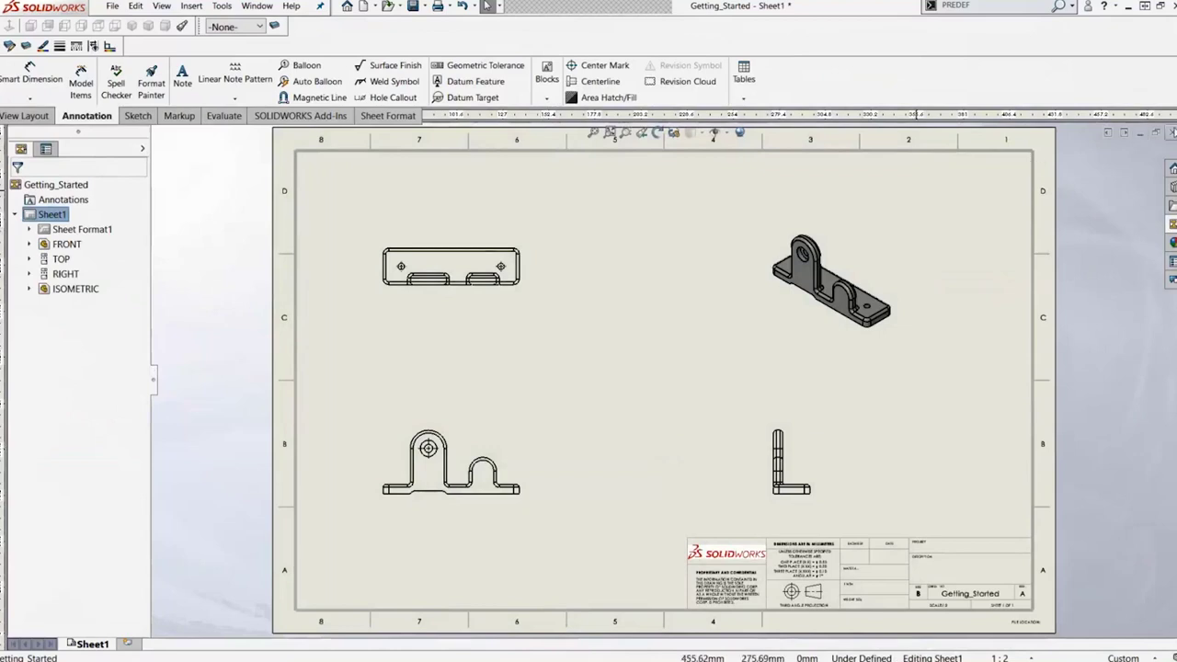
Step: Close the part's drawing without saving and create a new drawing from the PREDEFINED_WEBINAR template
click(1171, 133)
click(652, 366)
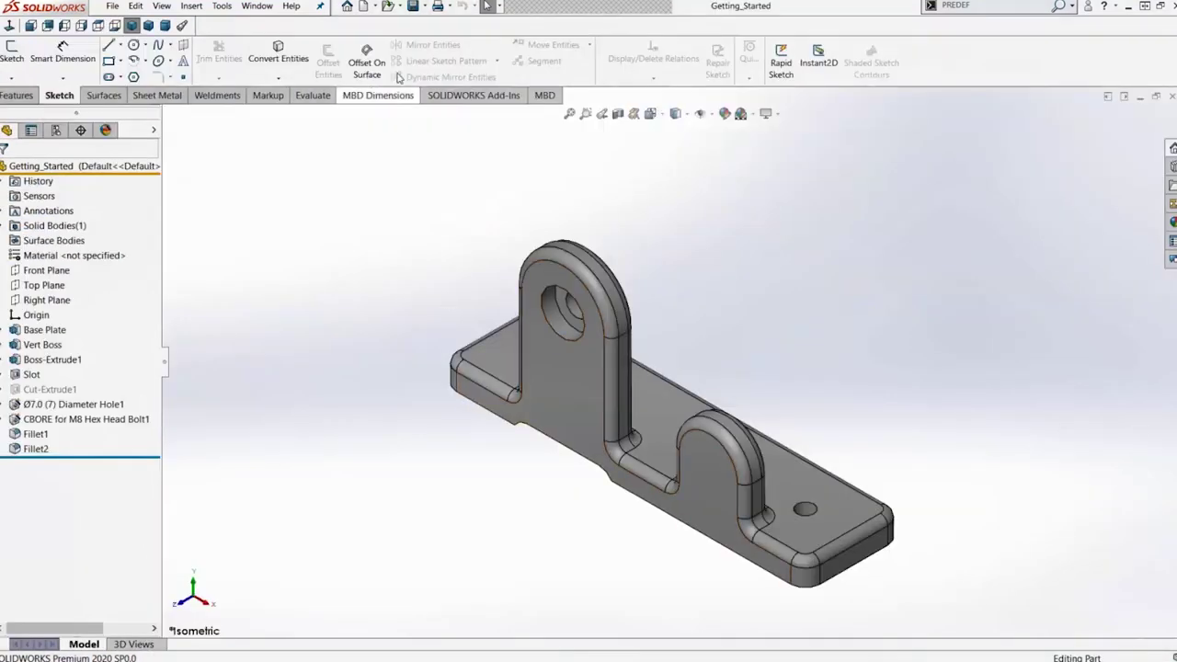
click(364, 6)
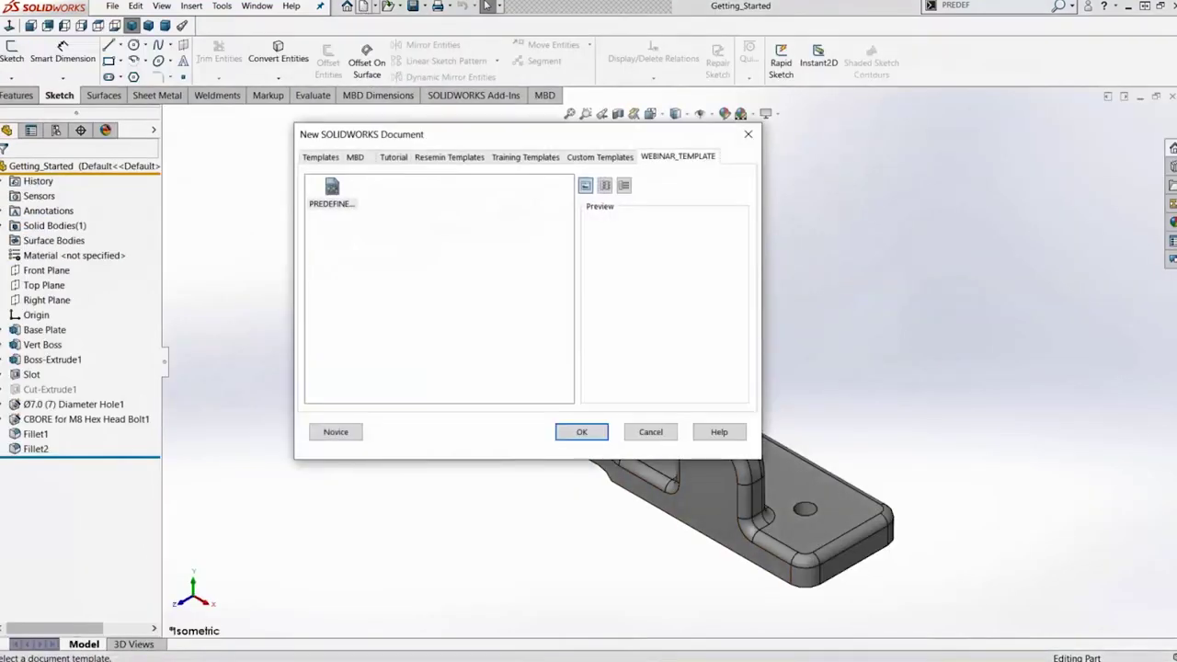
click(581, 431)
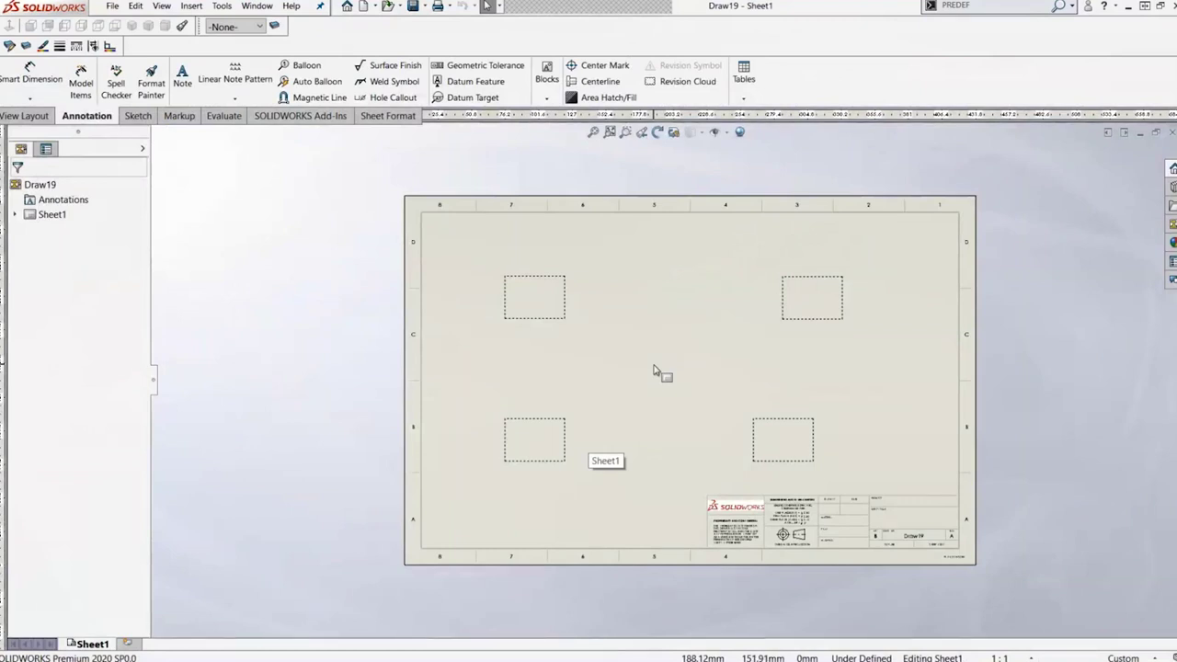
Step: Set the sheet scale to 1:2 and insert the Getting_Started model into the predefined FRONT view
click(1006, 658)
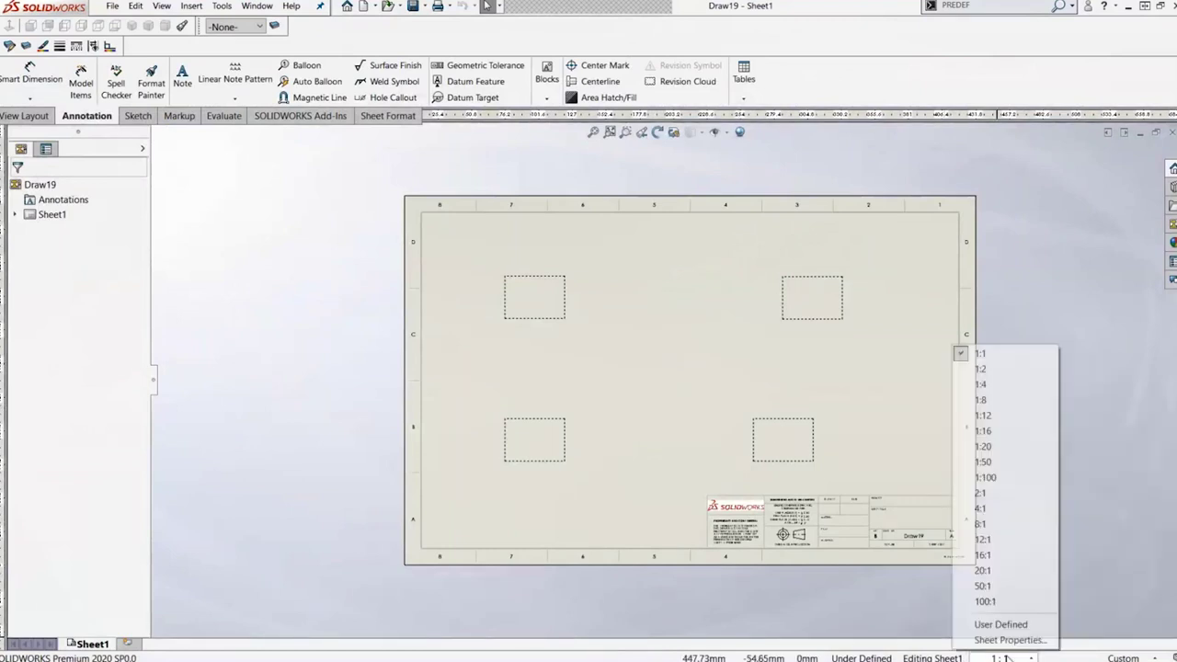
click(982, 368)
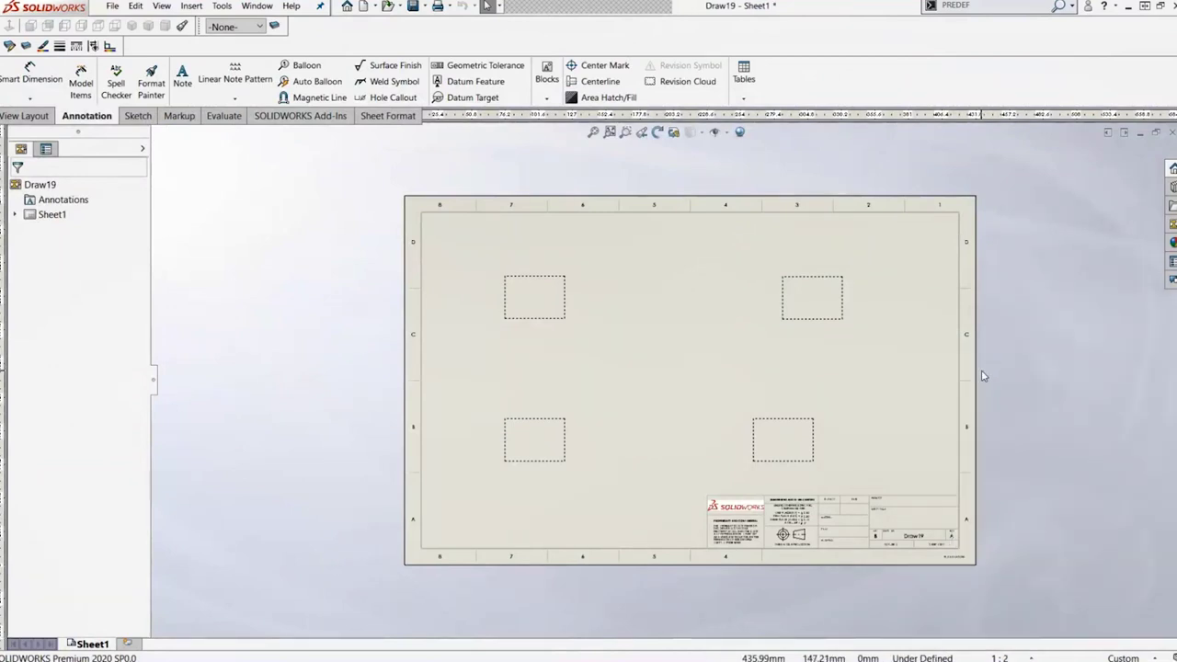
click(528, 450)
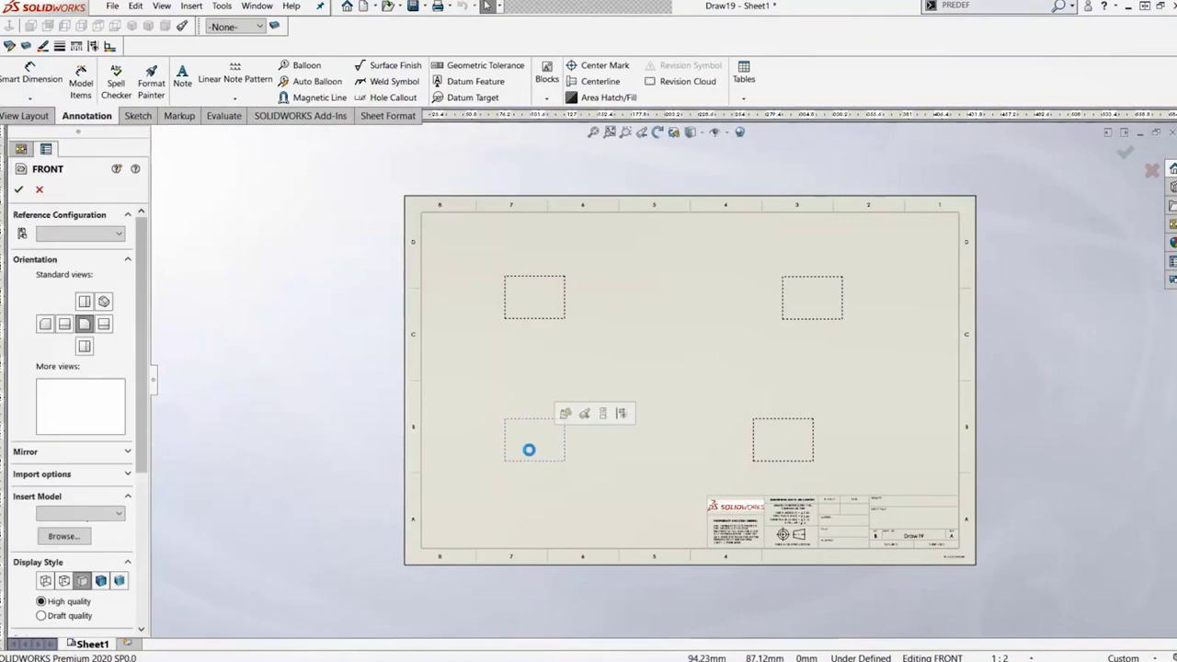
click(53, 515)
click(79, 528)
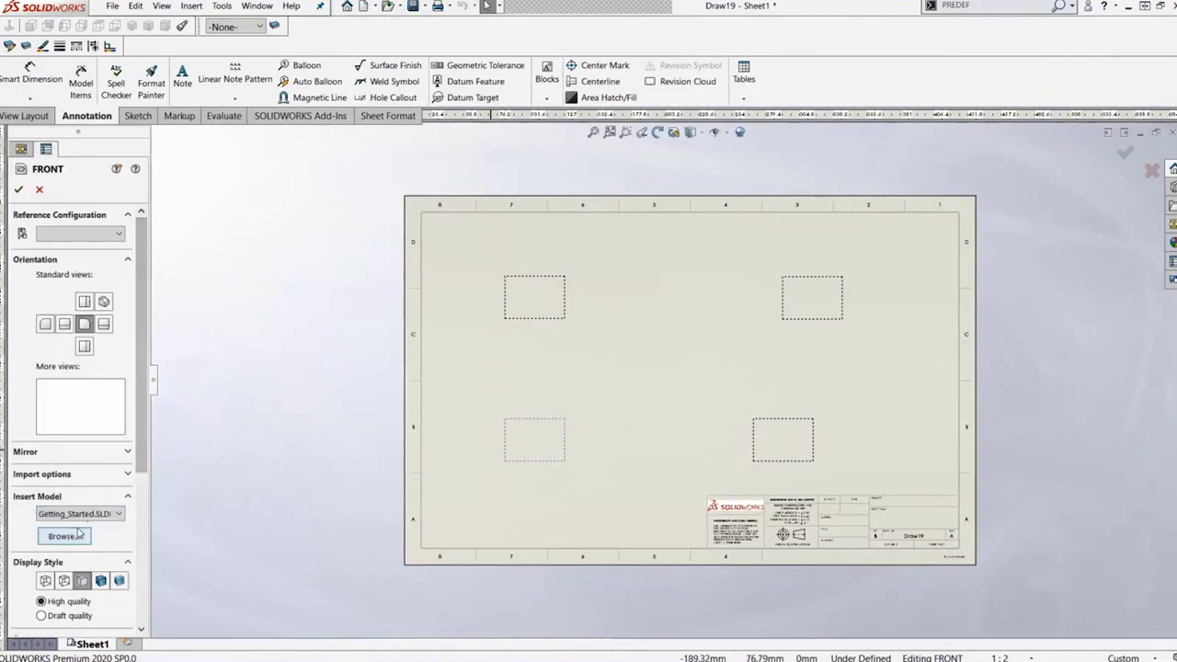
click(18, 188)
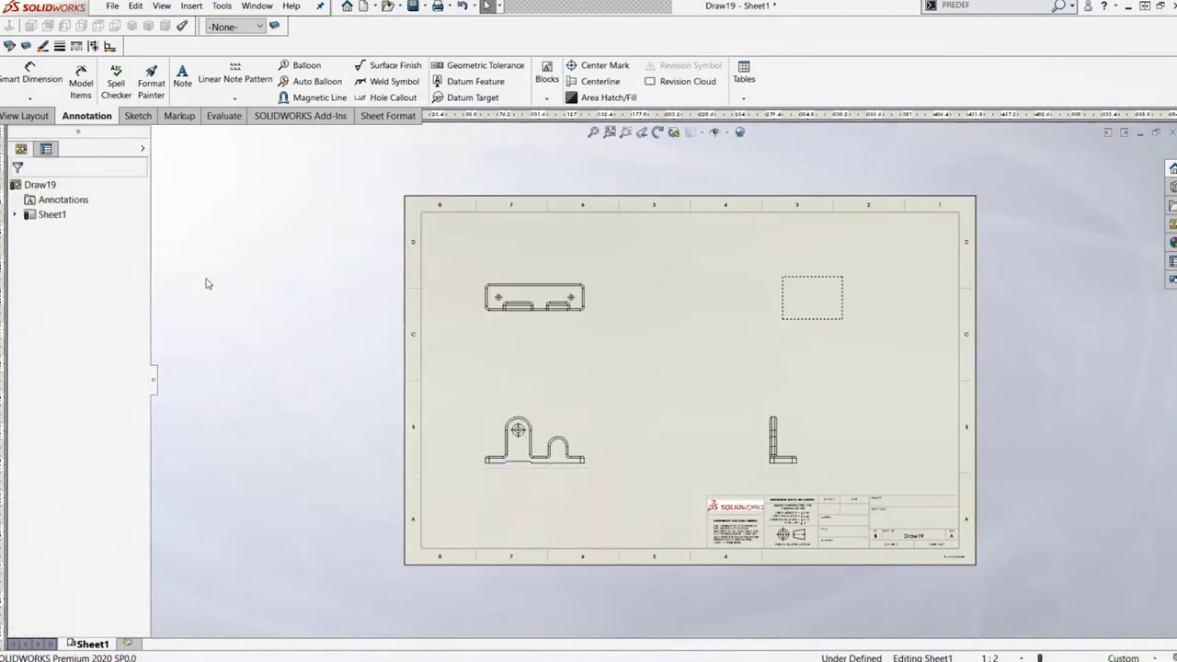
click(24, 219)
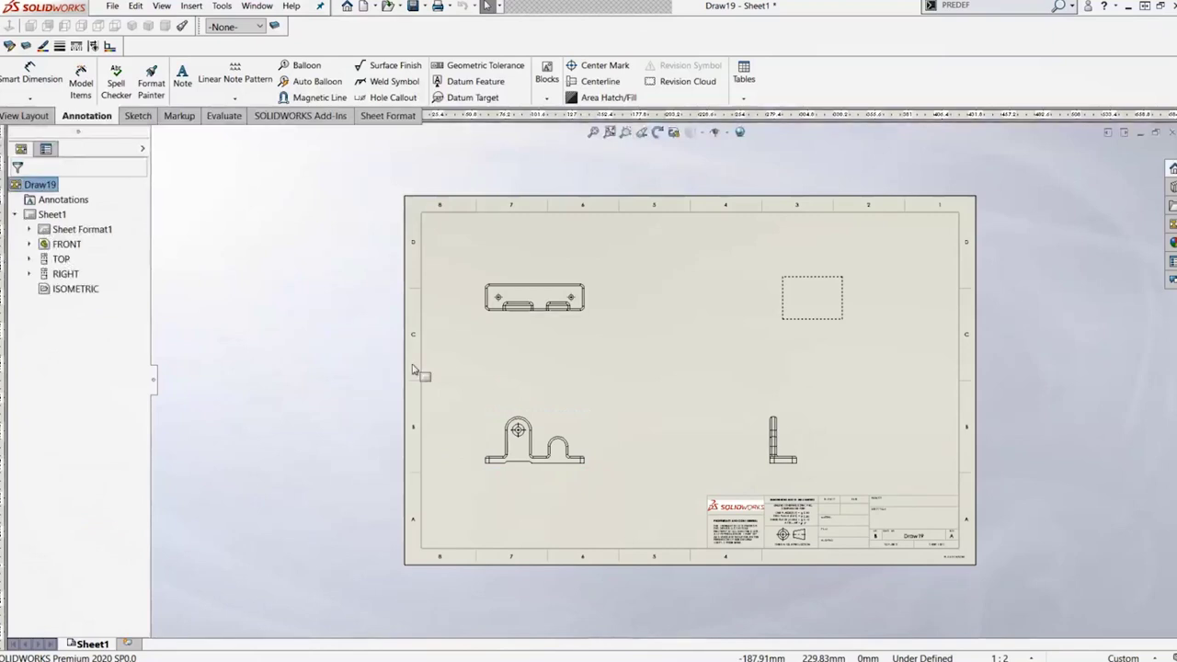
Step: Insert the Getting_Started model into the predefined ISOMETRIC view
click(806, 299)
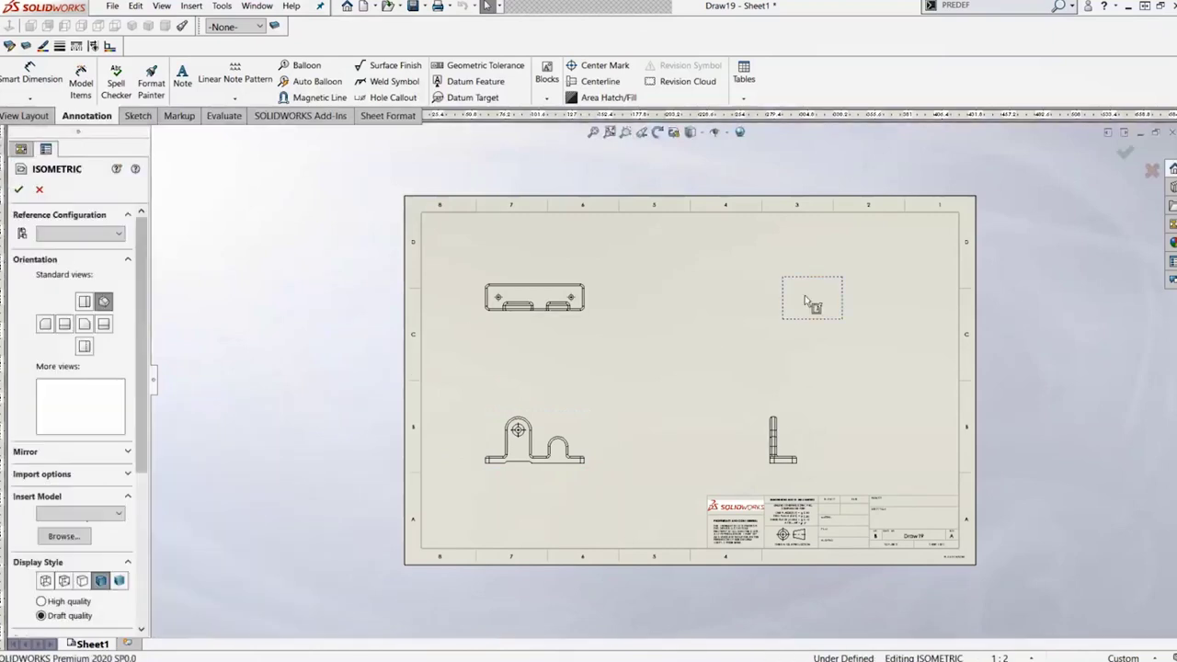
right_click(804, 295)
click(860, 357)
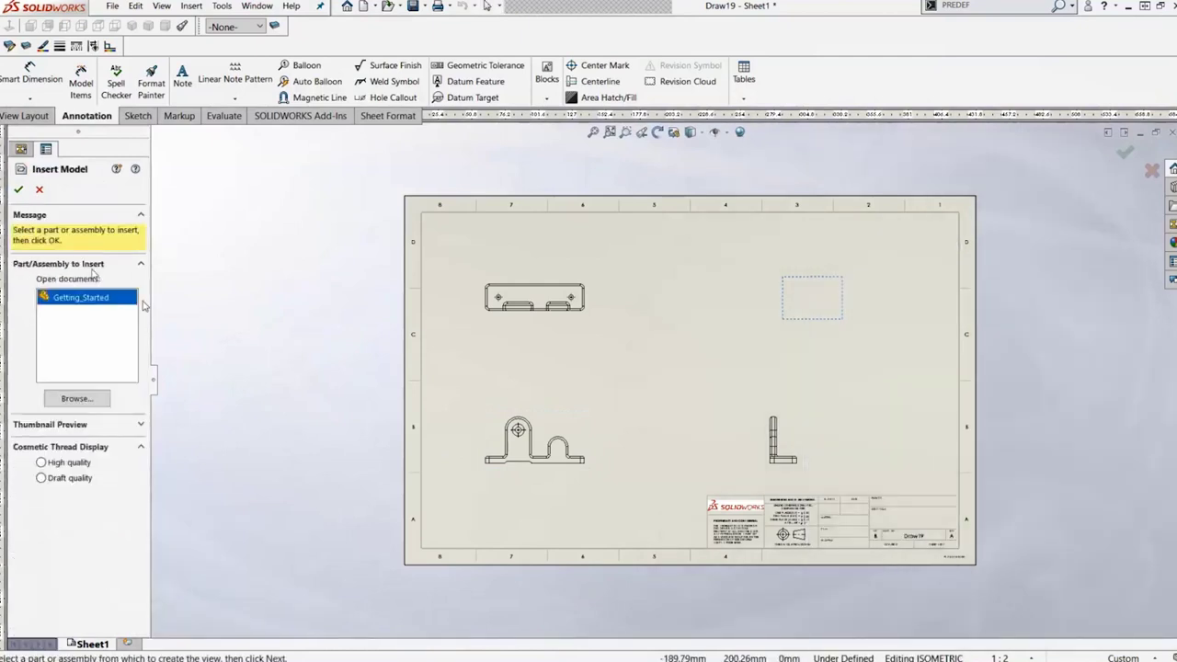
click(17, 188)
click(635, 358)
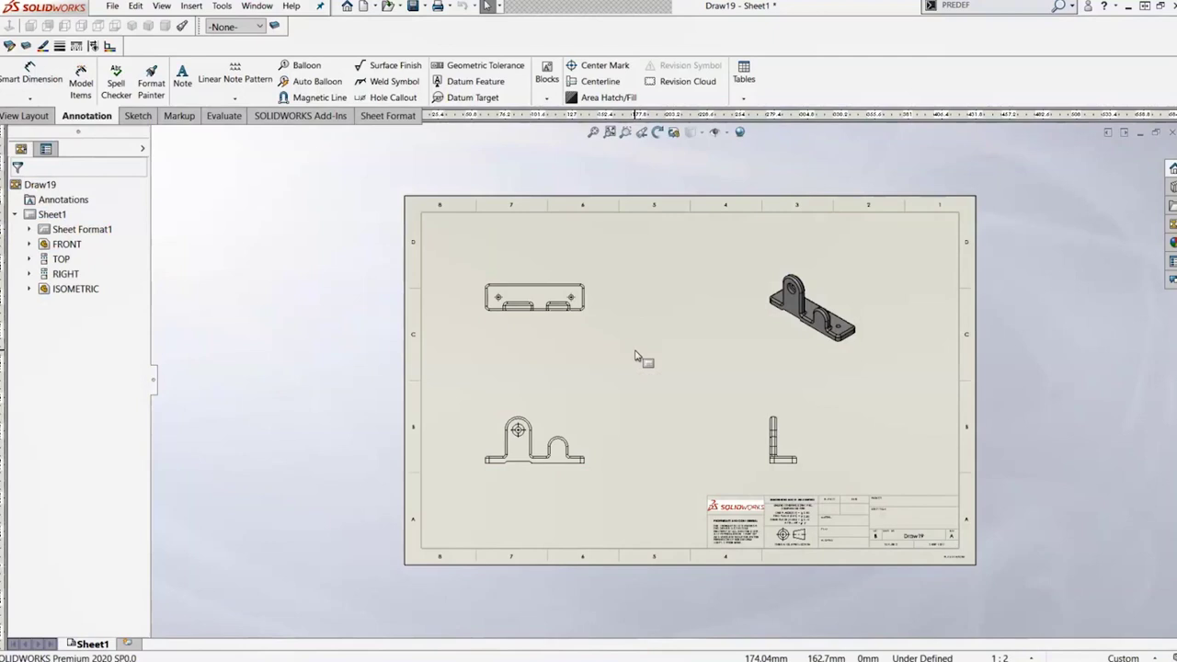
key(f)
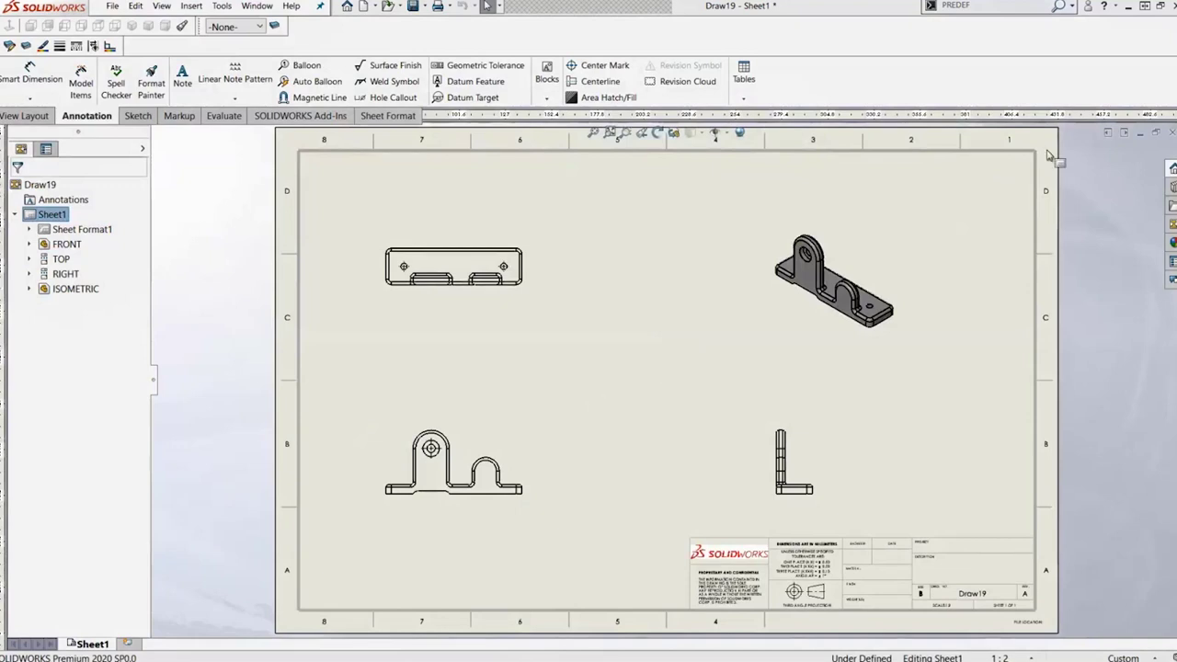
Step: Close the drawing without saving the modified documents
click(1171, 132)
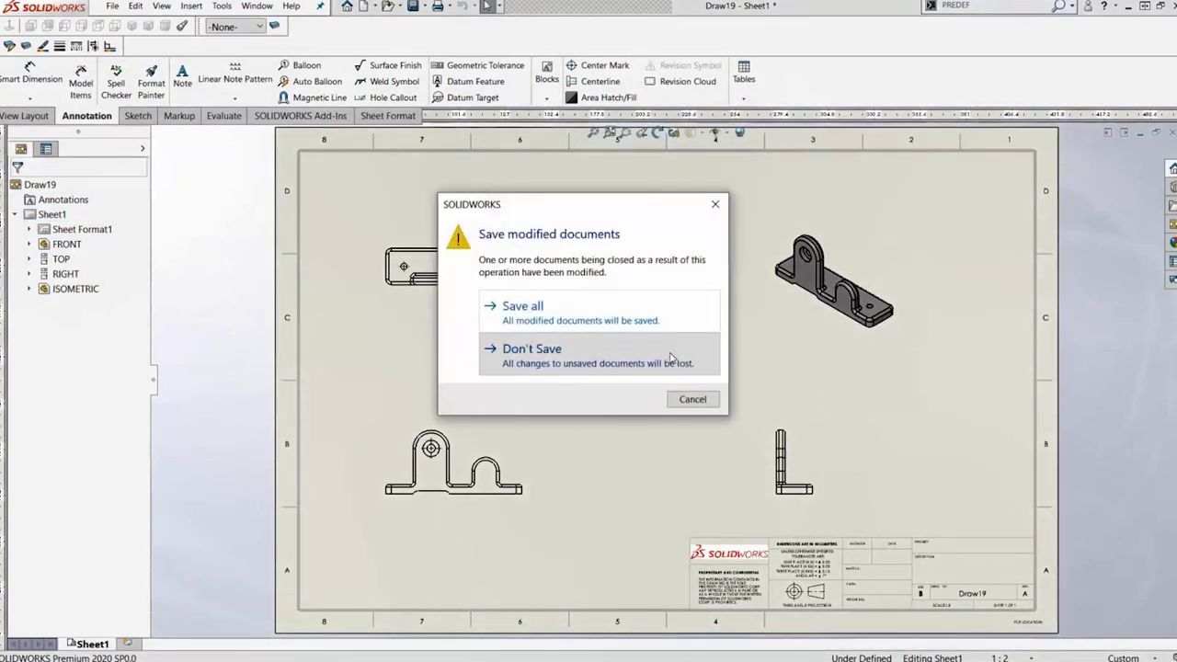
click(674, 361)
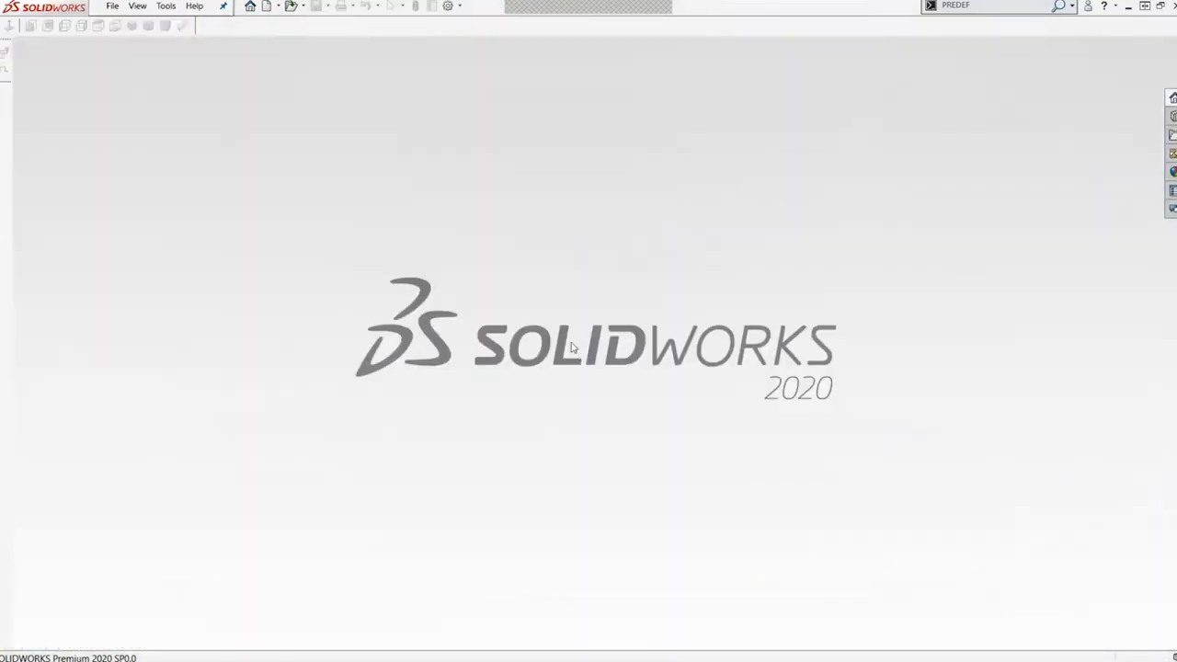
Step: Open the Custom Views drawing from the WEBINAR folder and inspect the angled pocket on the machined shaft
click(290, 6)
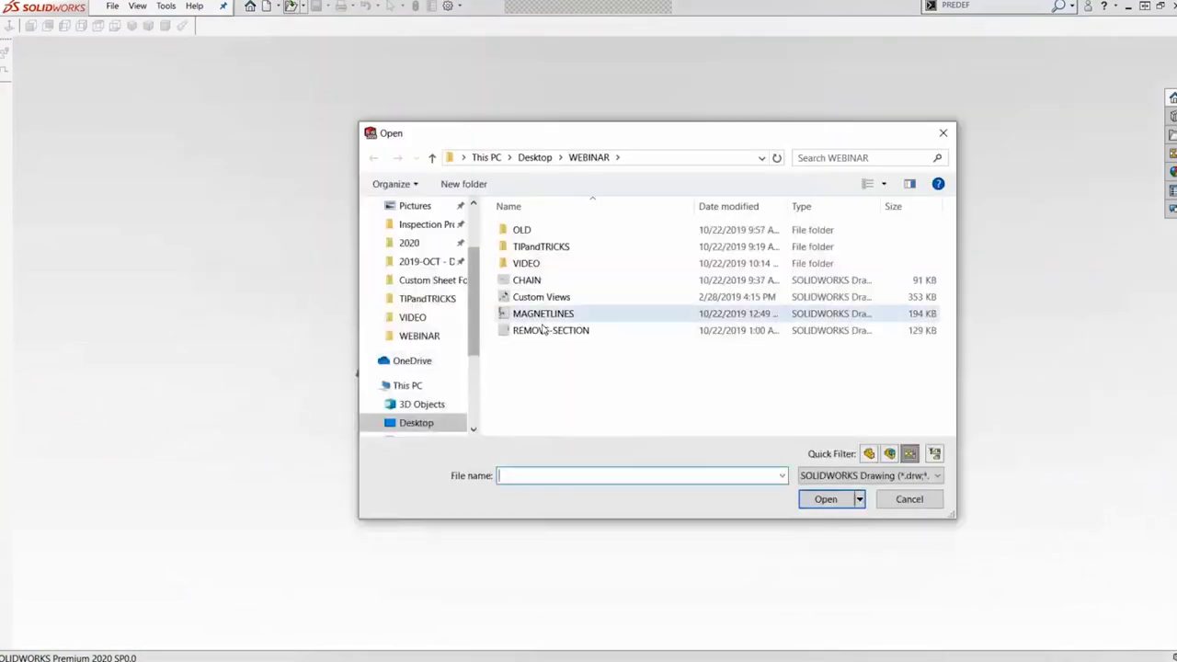
click(544, 298)
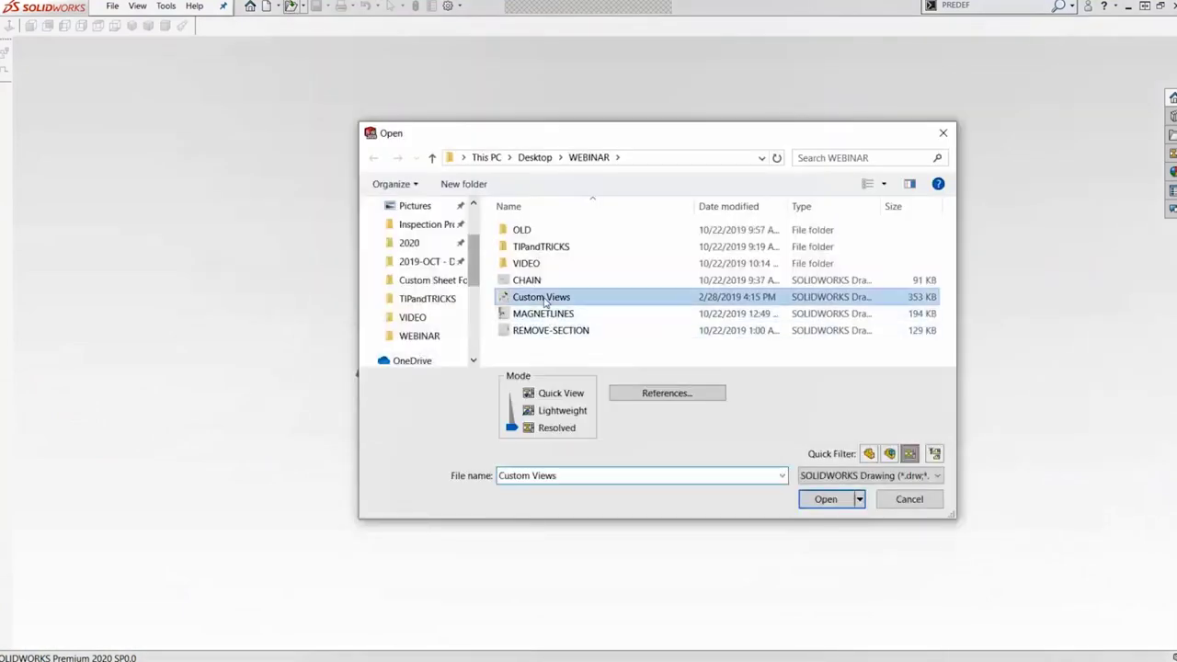
click(821, 502)
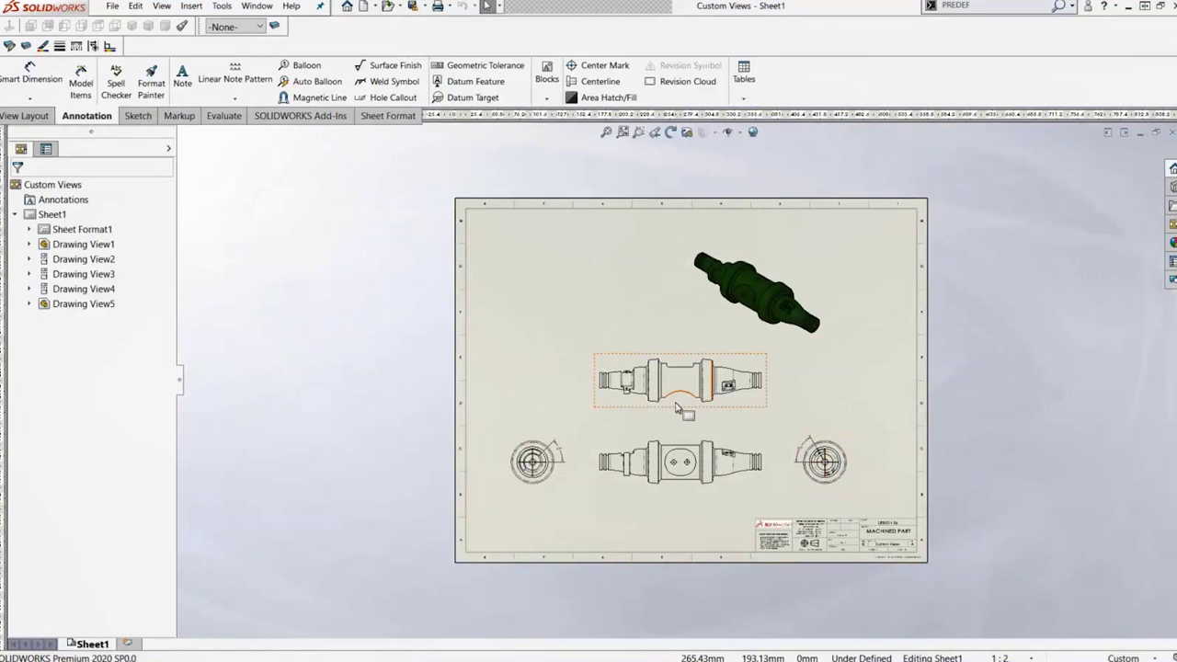
scroll(677, 407, down, 2)
scroll(709, 390, down, 4)
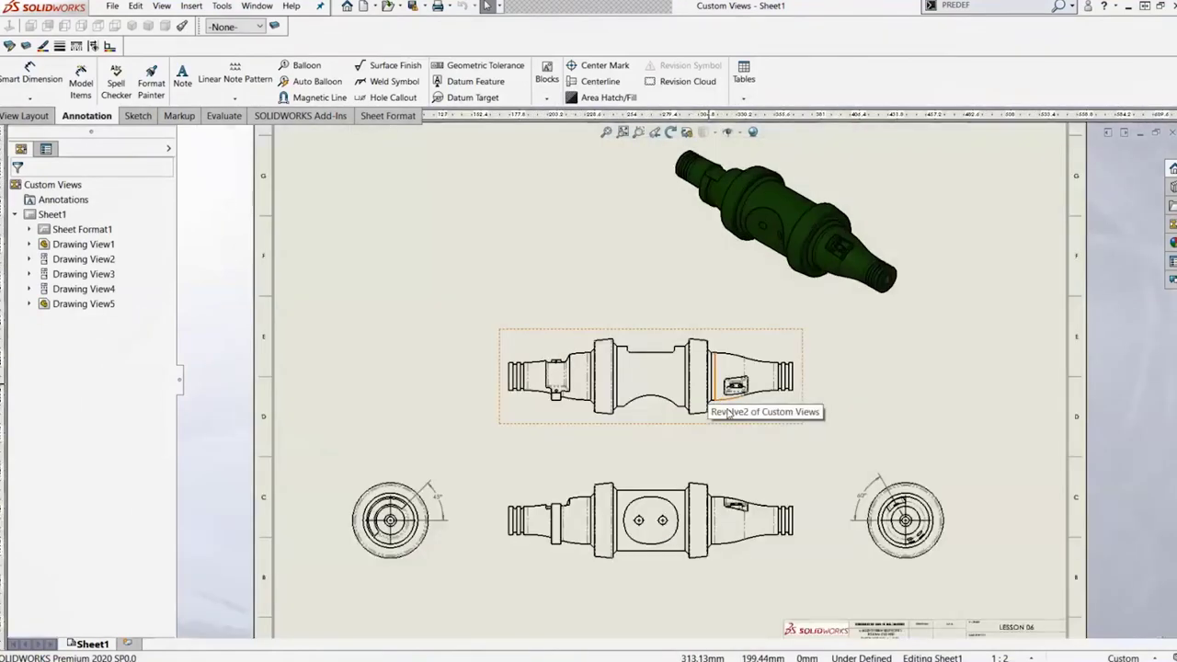
scroll(733, 387, down, 3)
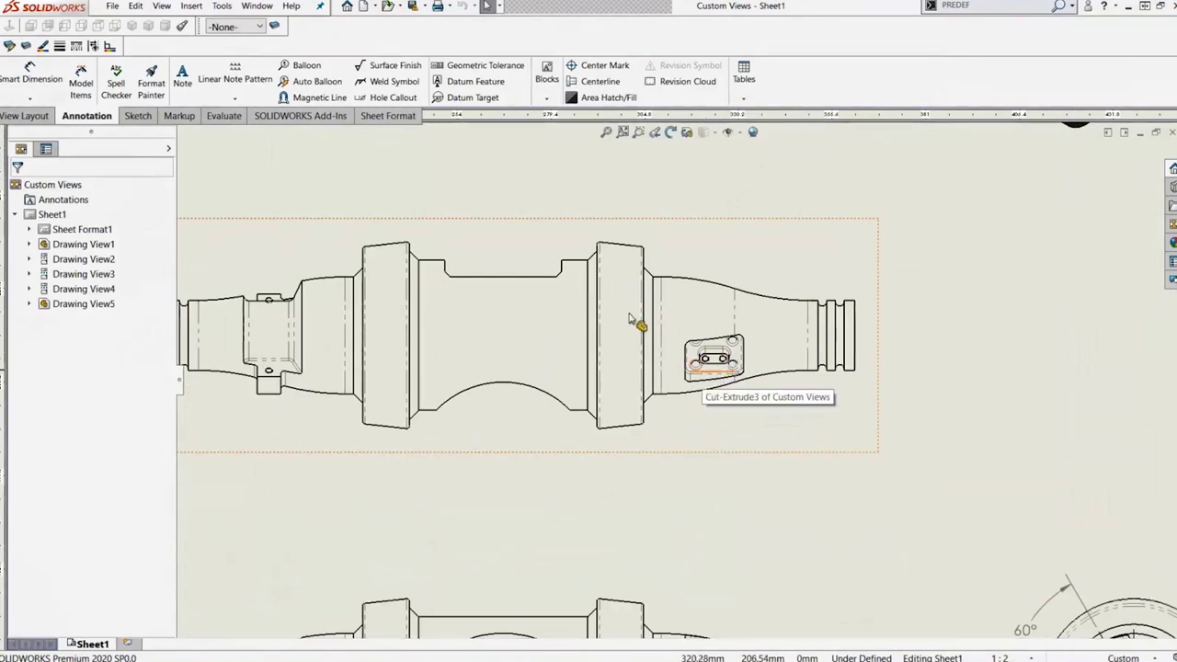
scroll(630, 318, up, 5)
scroll(622, 286, down, 1)
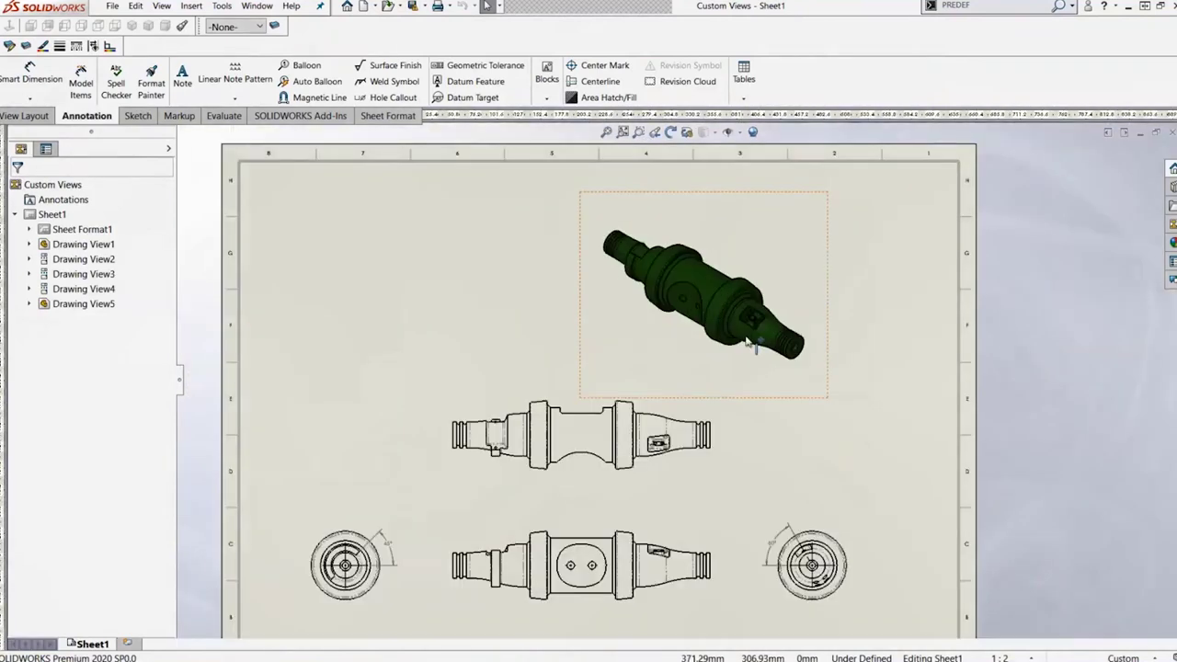
scroll(487, 402, down, 2)
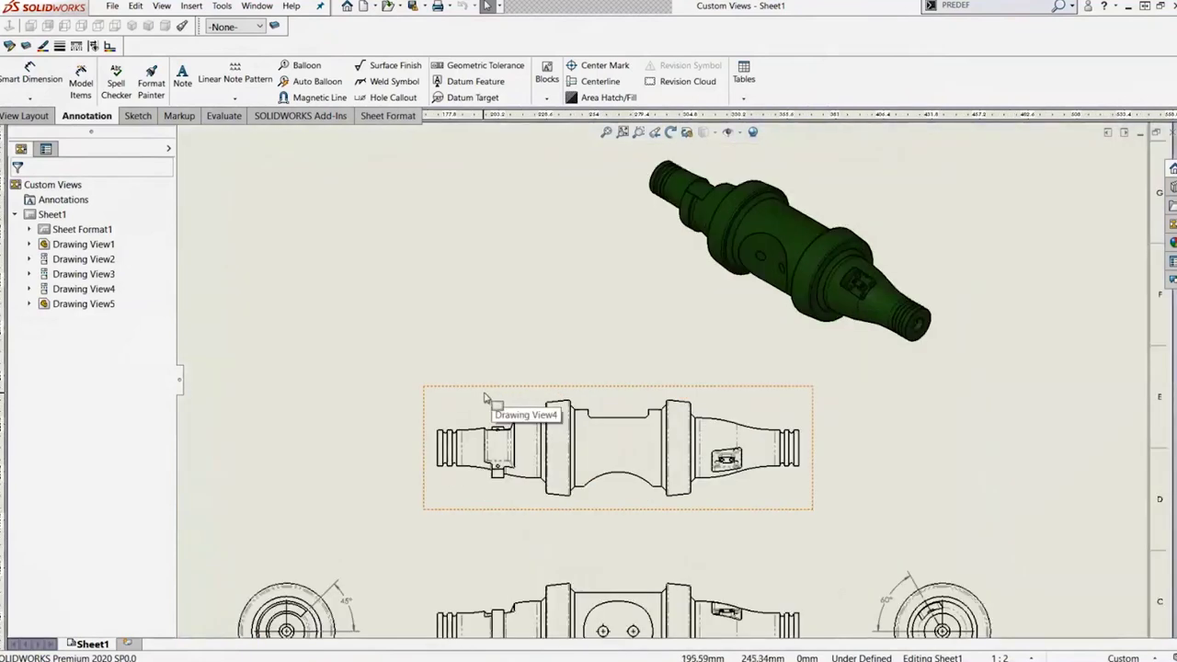
Step: Start a Relative View from the orthographic view below the isometric and assign the slotted boss face in the shaft's pocket as Front
right_click(486, 401)
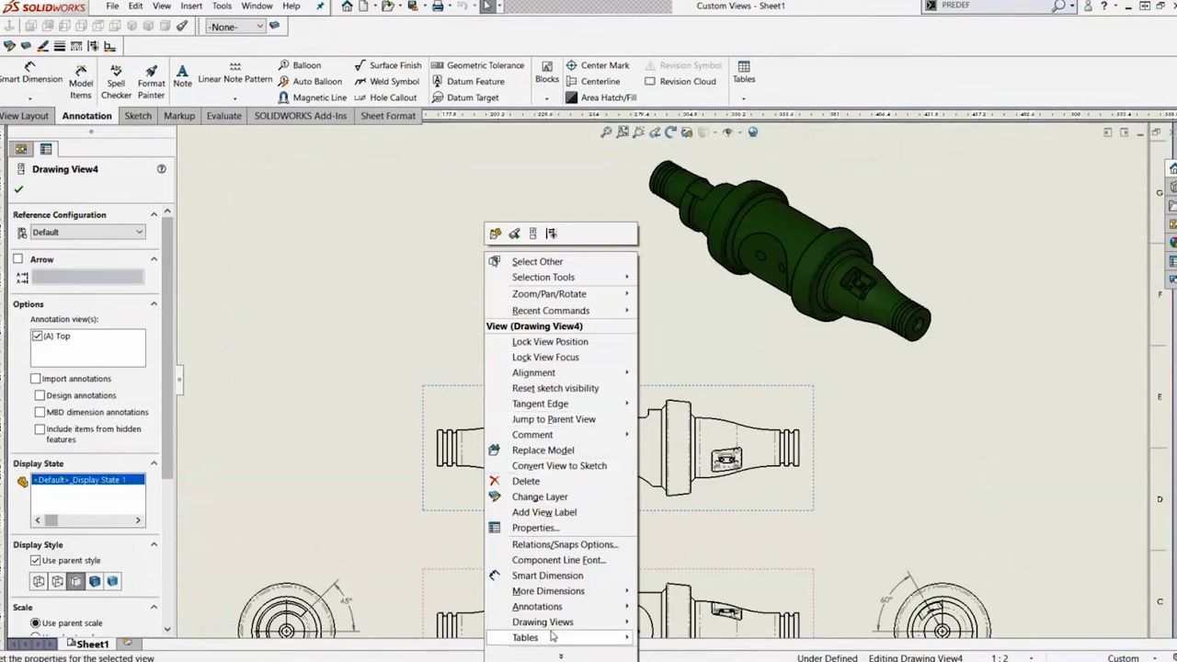
mouse_move(551, 622)
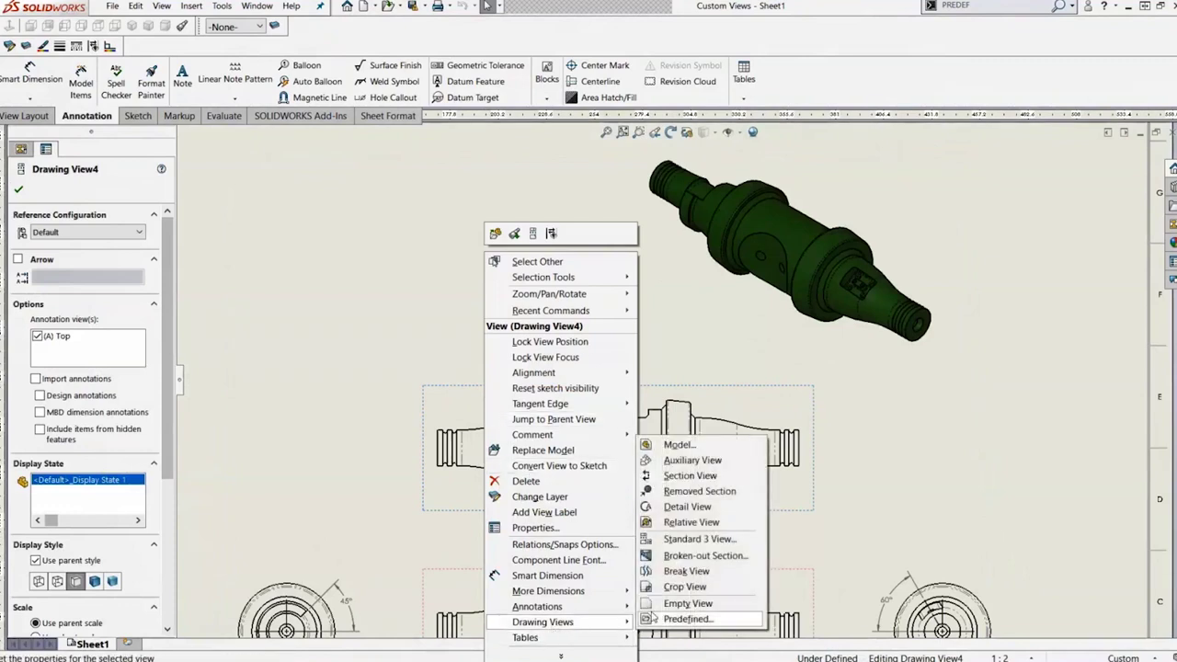
key(Escape)
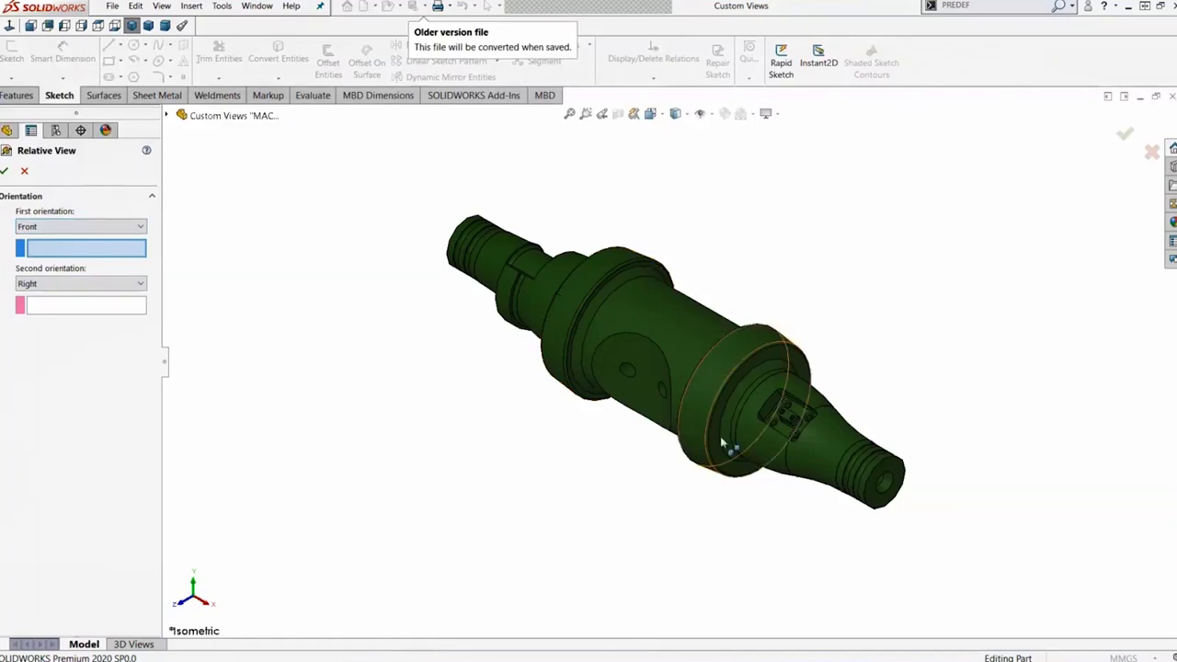
scroll(787, 414, down, 5)
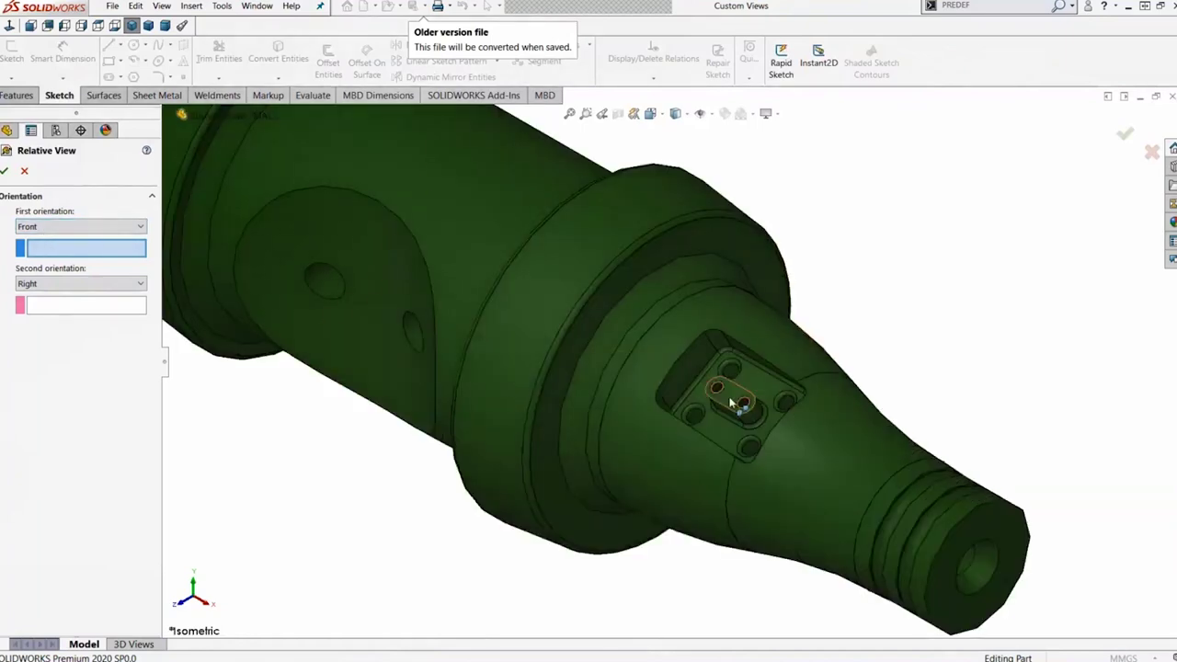
click(140, 227)
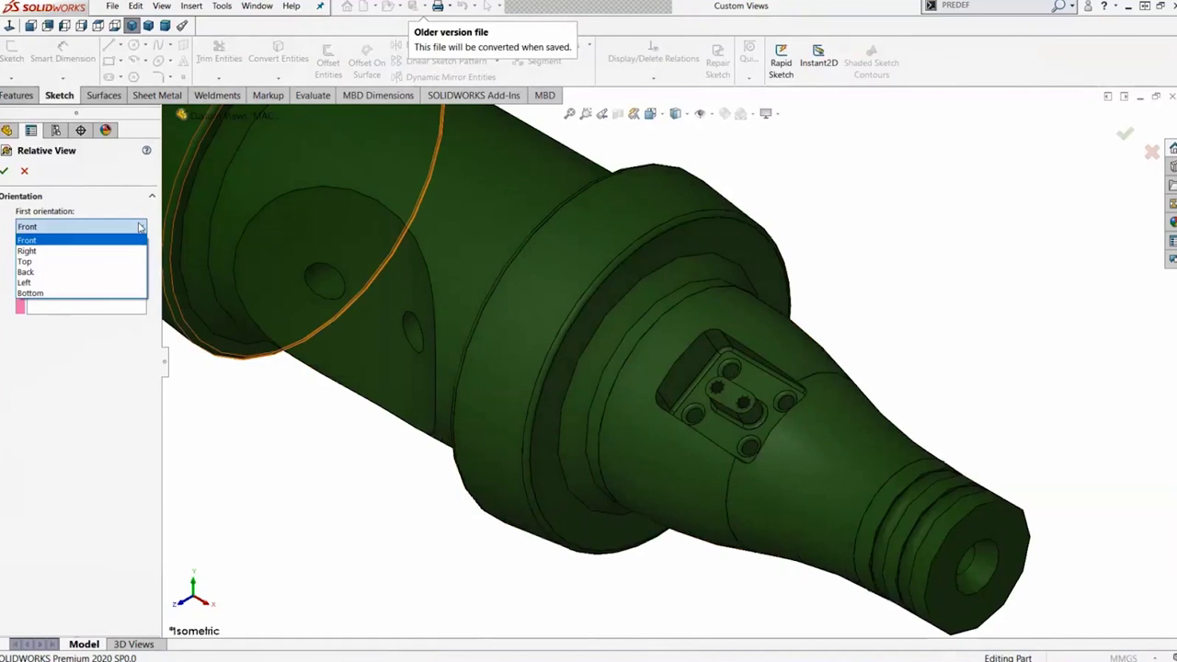
click(137, 240)
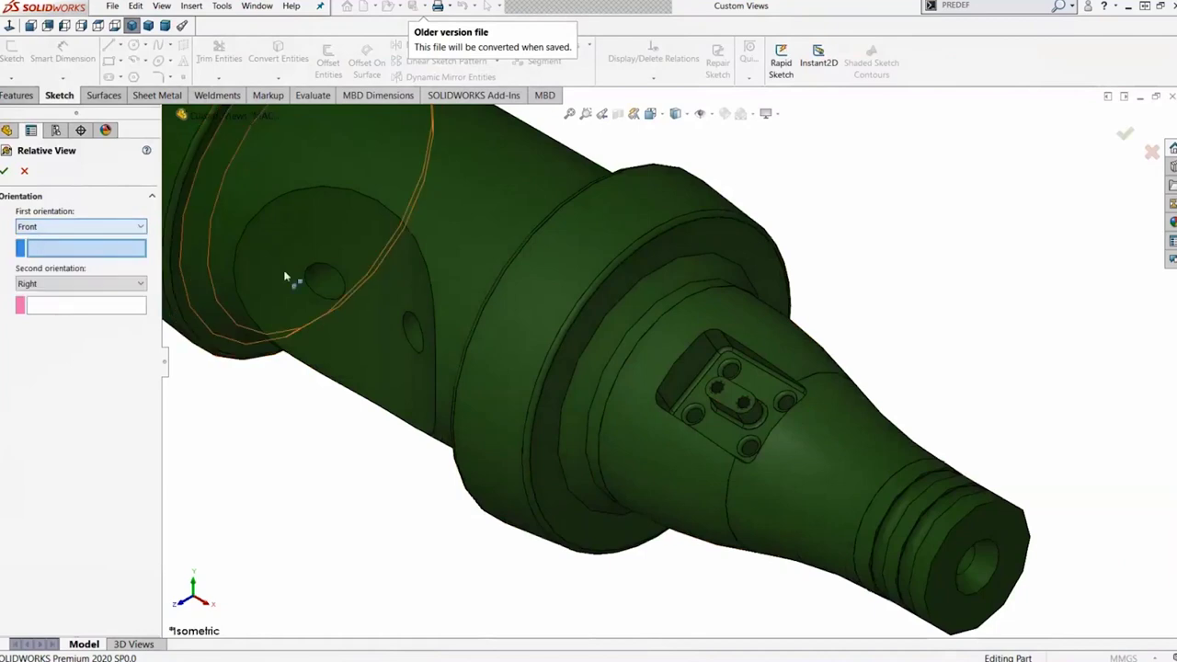
click(731, 402)
Step: Assign the pocket's flat side wall as the Right orientation and accept the relative view definition
click(92, 285)
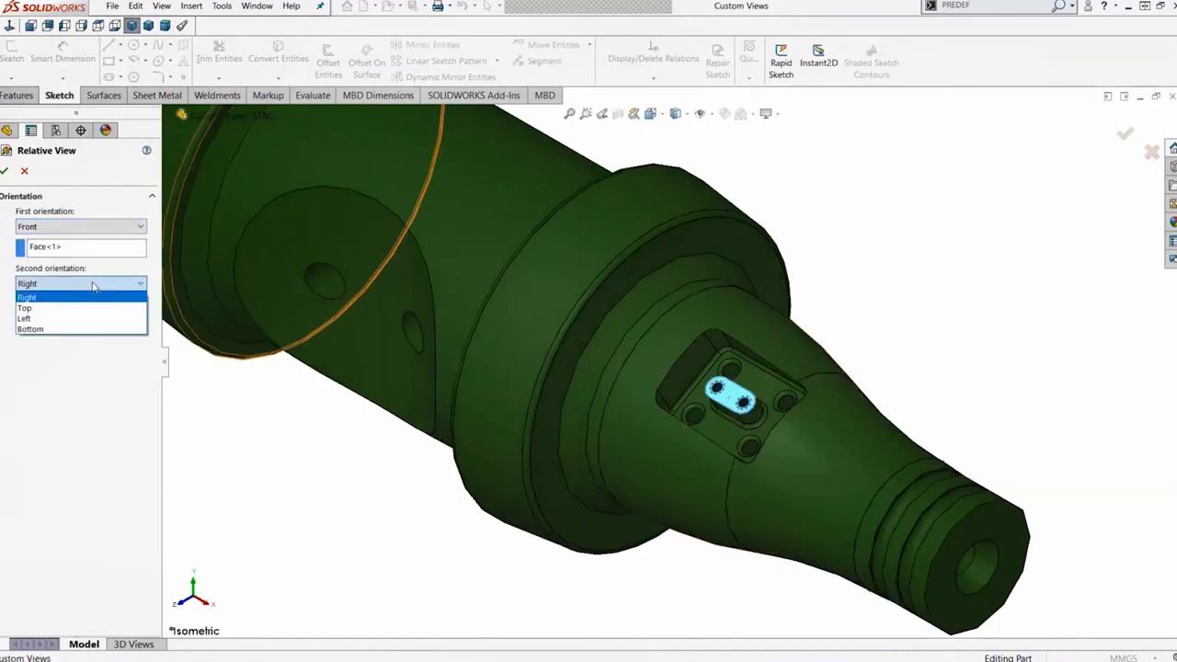
click(92, 296)
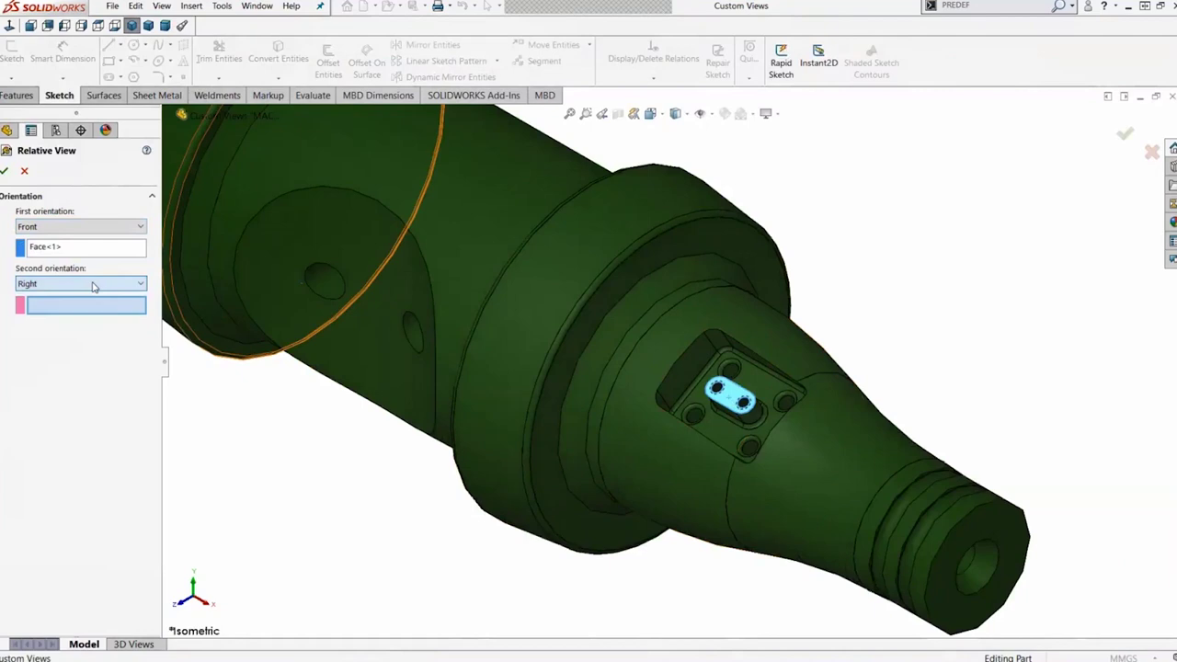
click(682, 378)
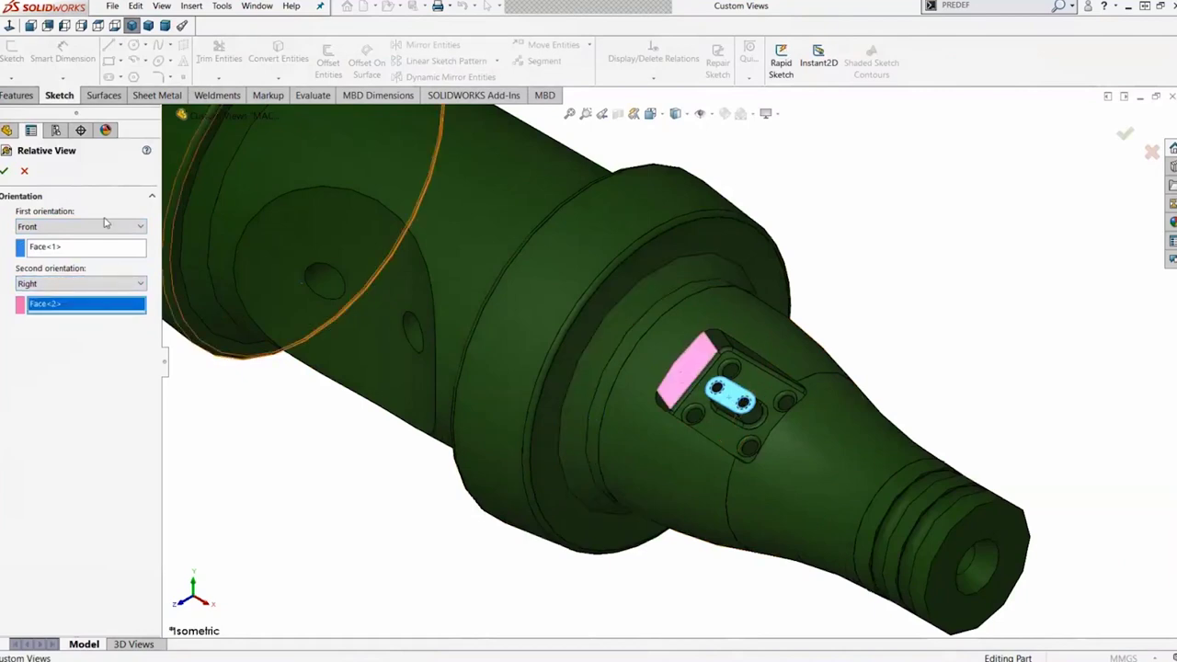
click(4, 171)
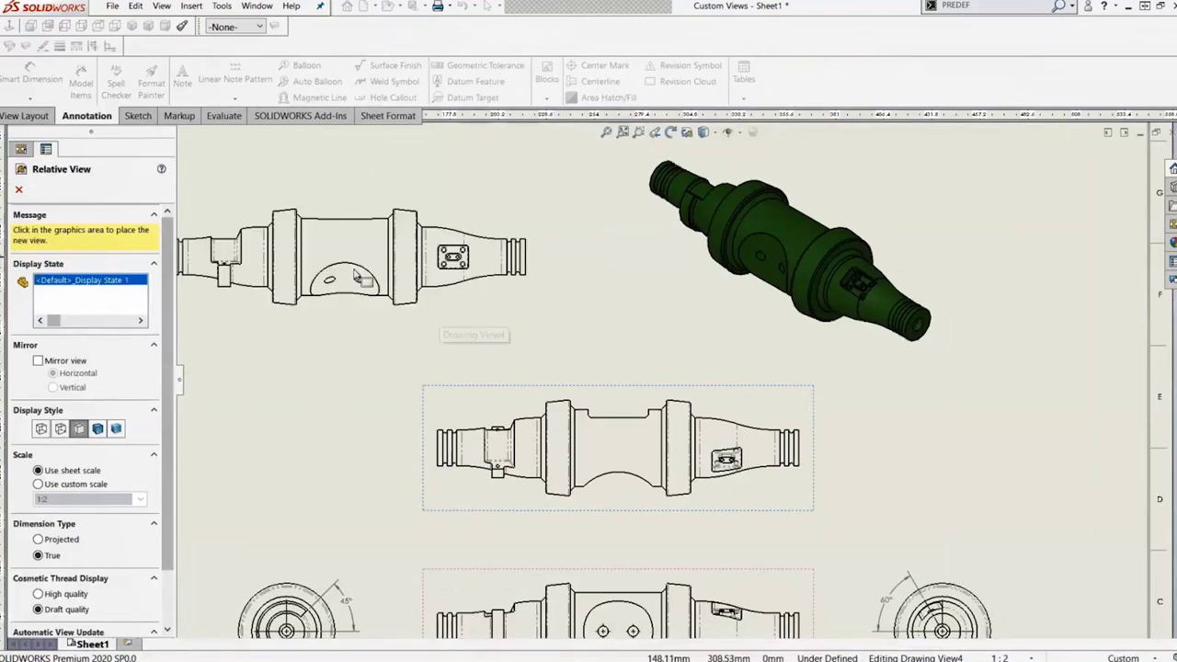
Step: Place the relative view in the sheet's empty area beside the shaded isometric view and check the pocket's orientation
key(f)
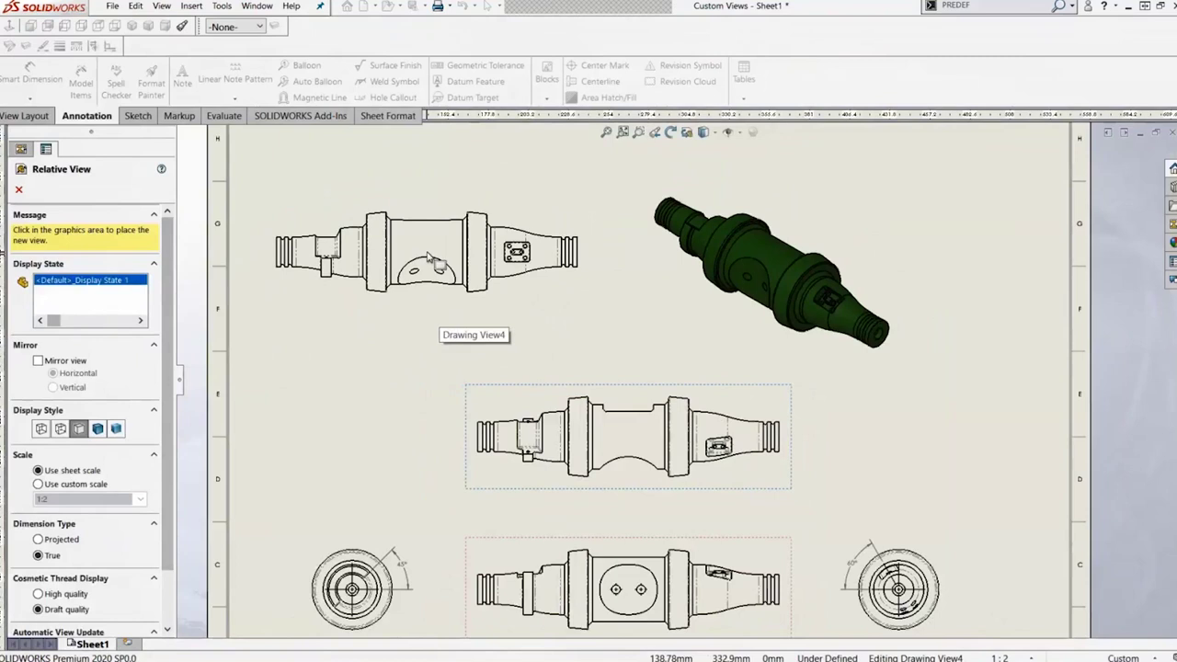
click(430, 258)
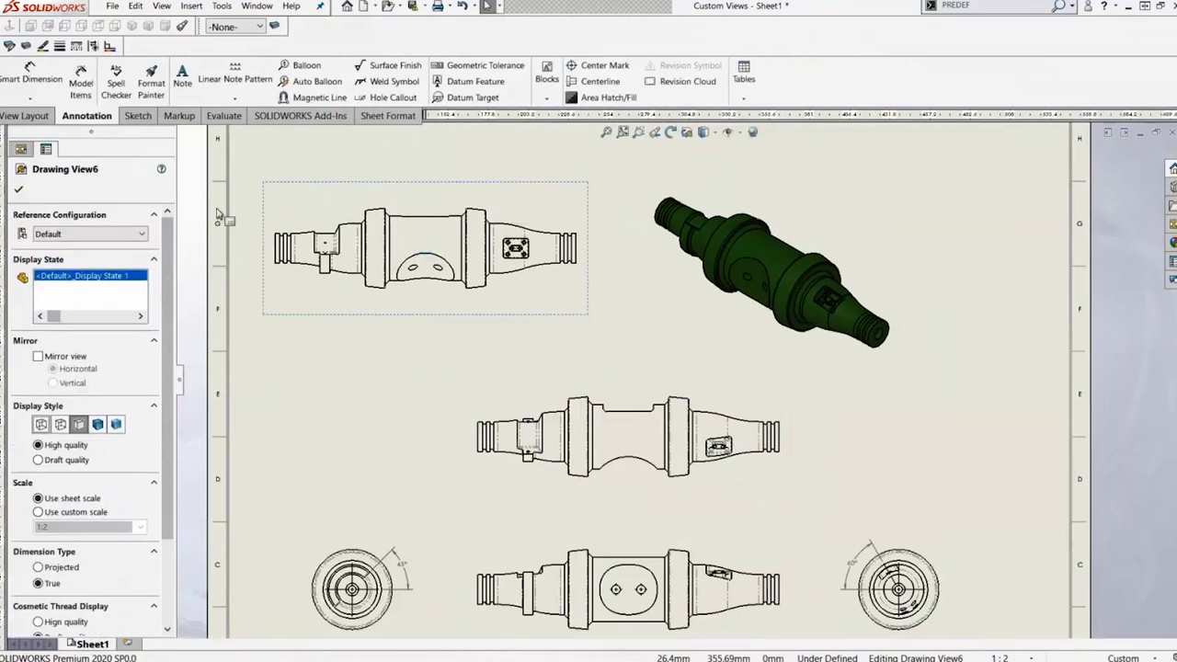
click(19, 189)
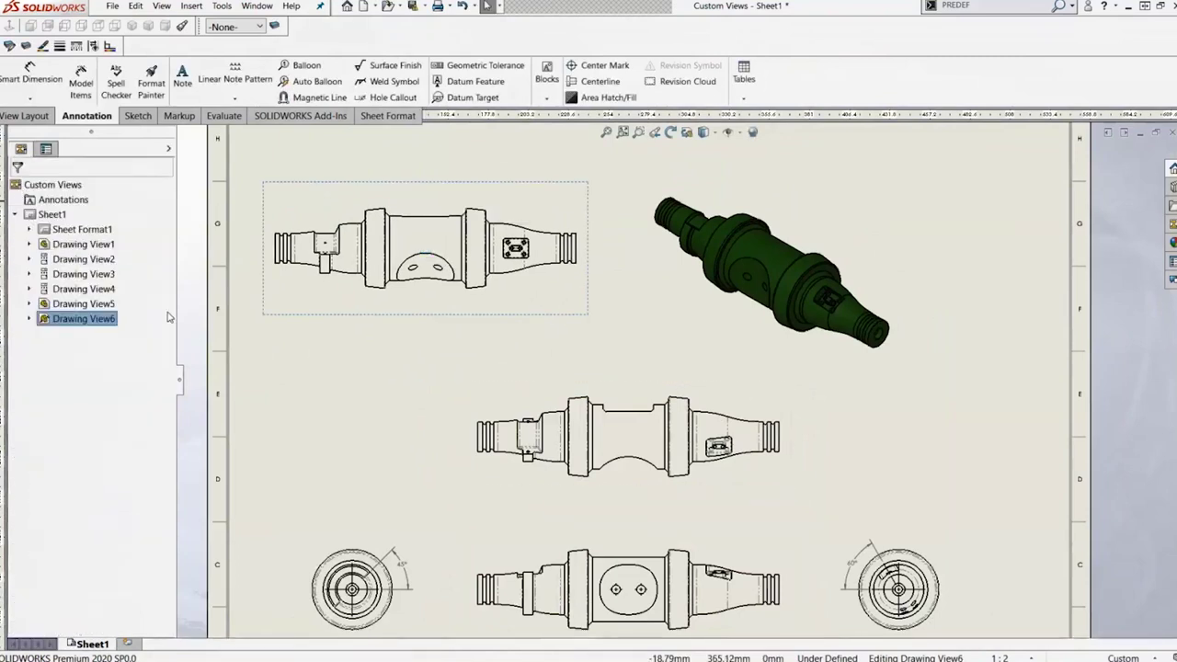
scroll(448, 219, down, 4)
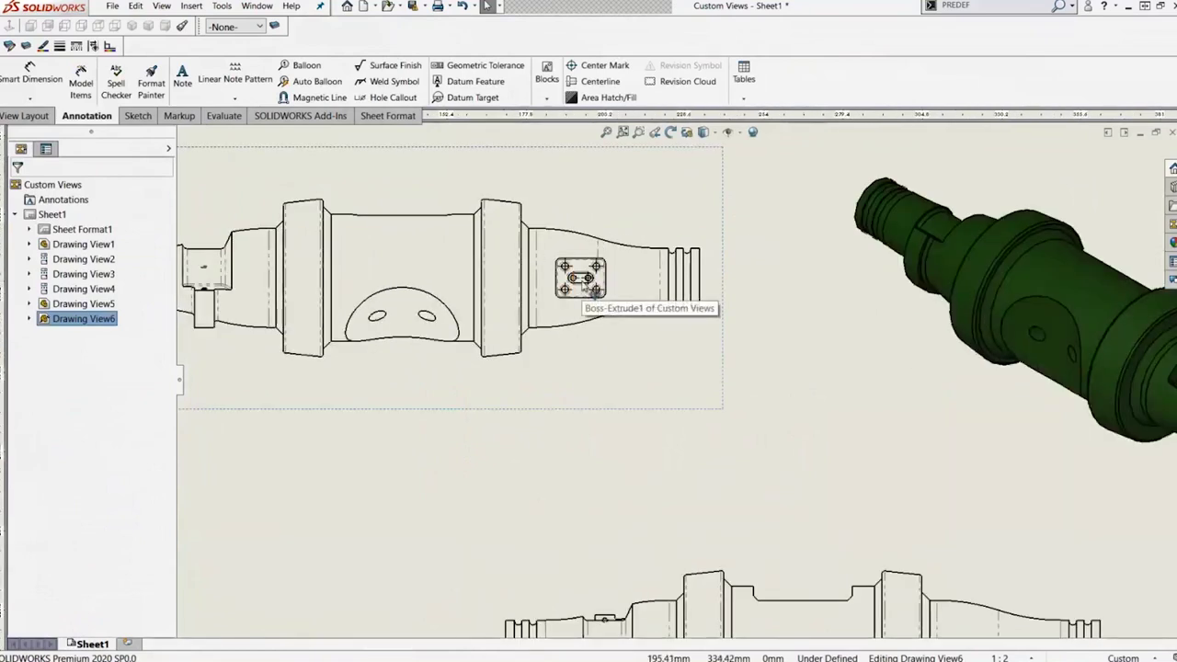
click(606, 133)
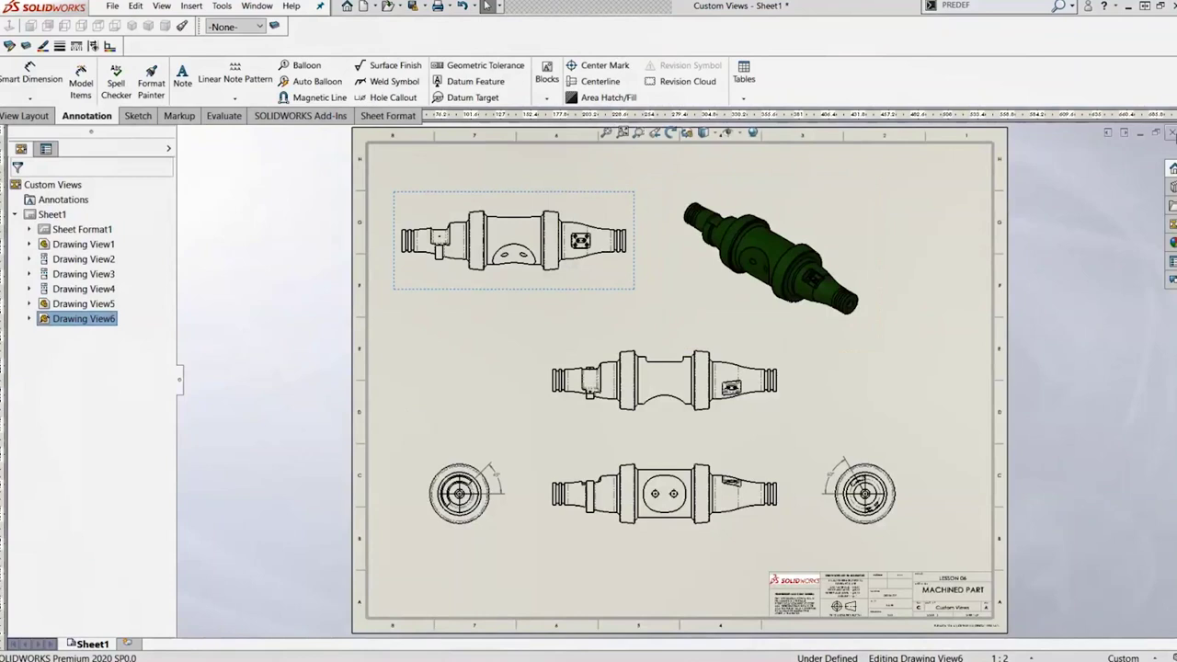
Step: Close the Custom Views drawing and its machined part without saving
click(1171, 132)
click(292, 262)
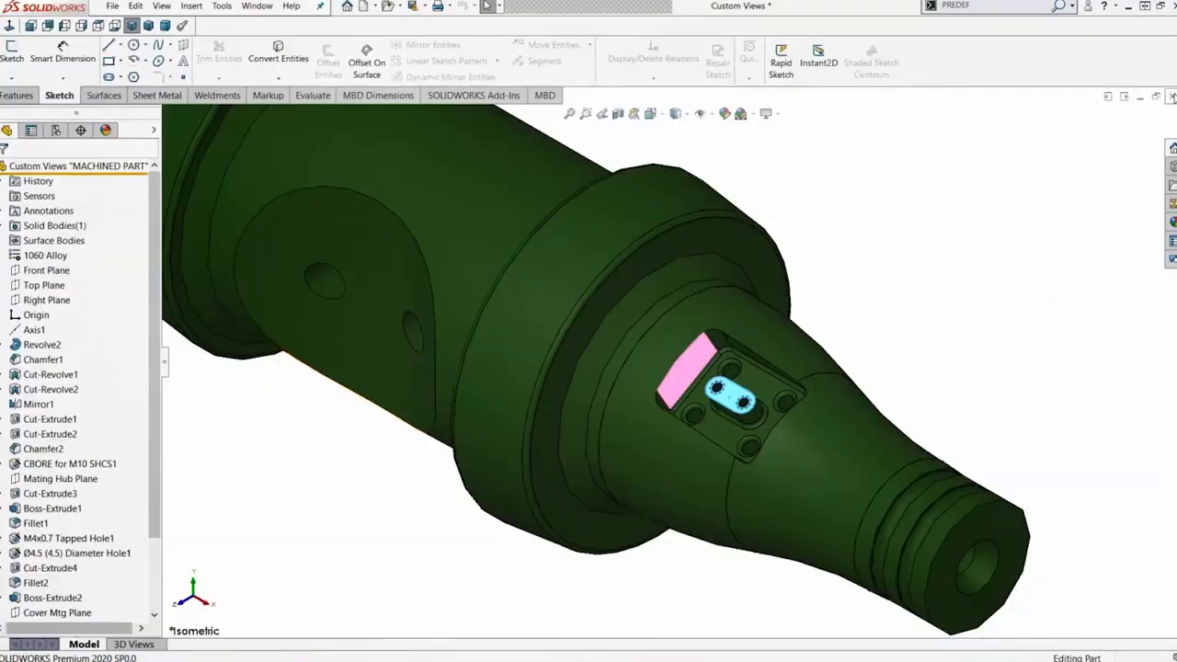
click(1157, 97)
click(545, 366)
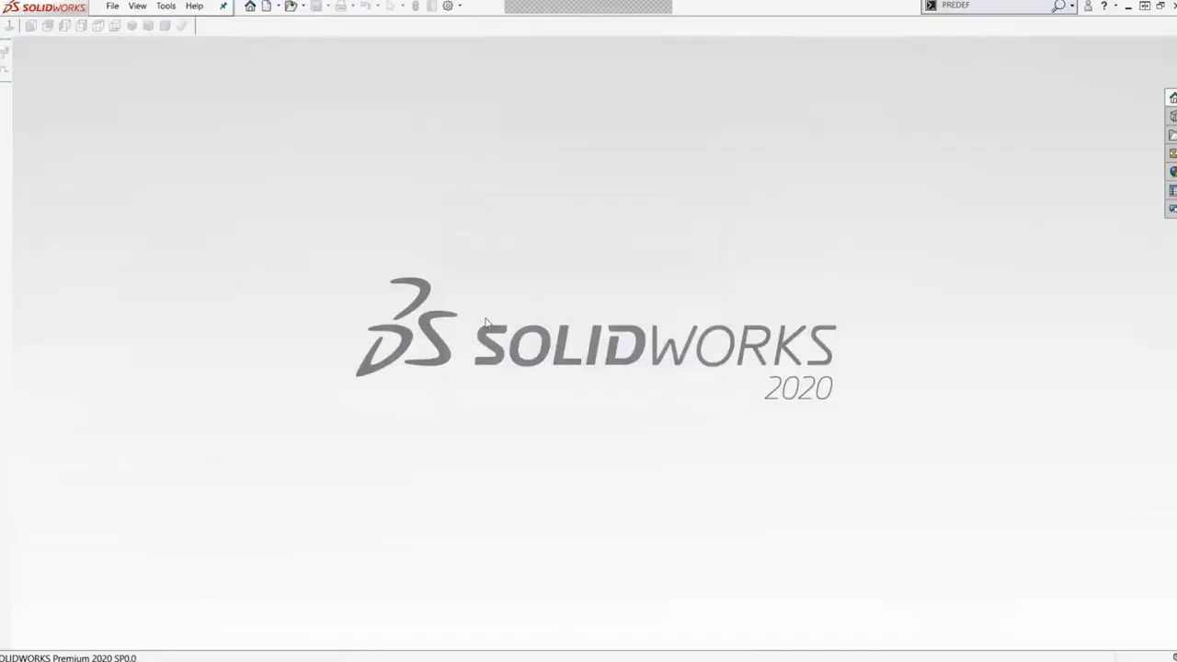
Step: Open the REMOVE-SECTION drawing of the bottle from the WEBINAR folder
click(290, 7)
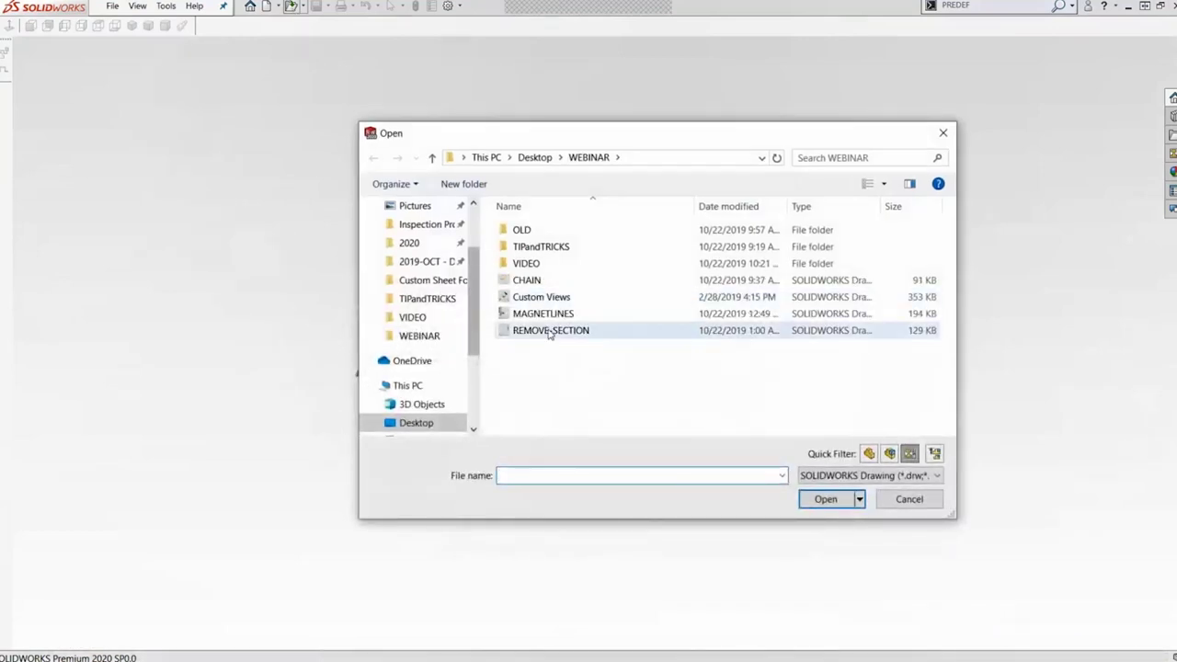
click(549, 331)
click(824, 498)
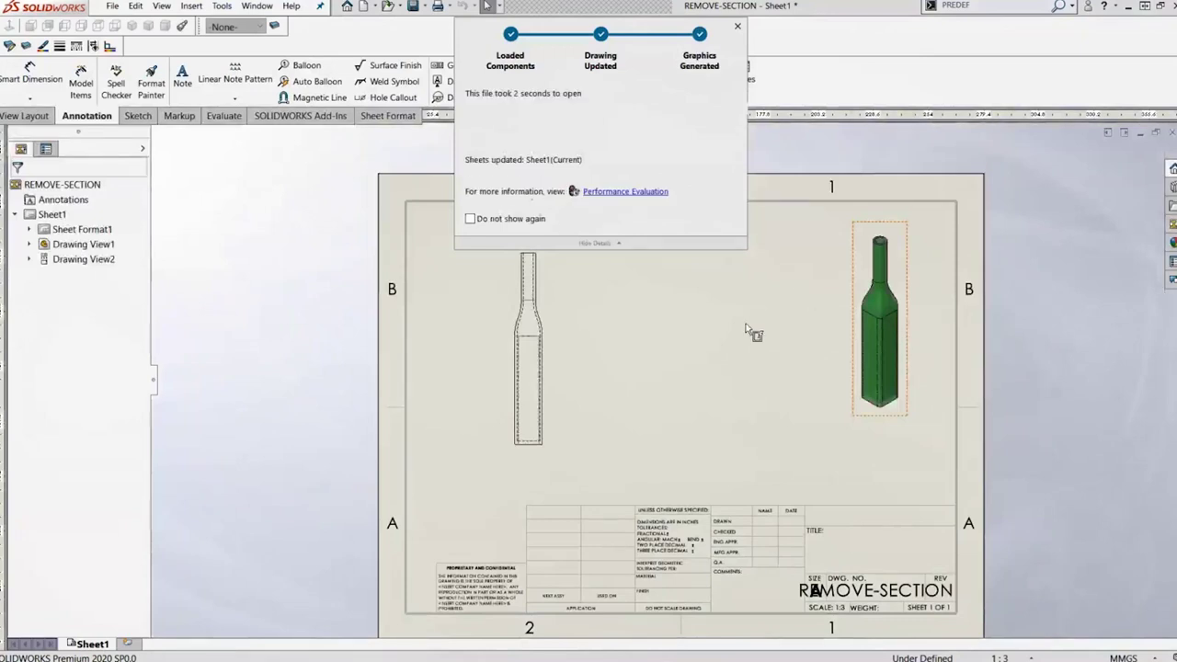
scroll(874, 310, down, 4)
scroll(819, 286, up, 3)
scroll(491, 312, up, 1)
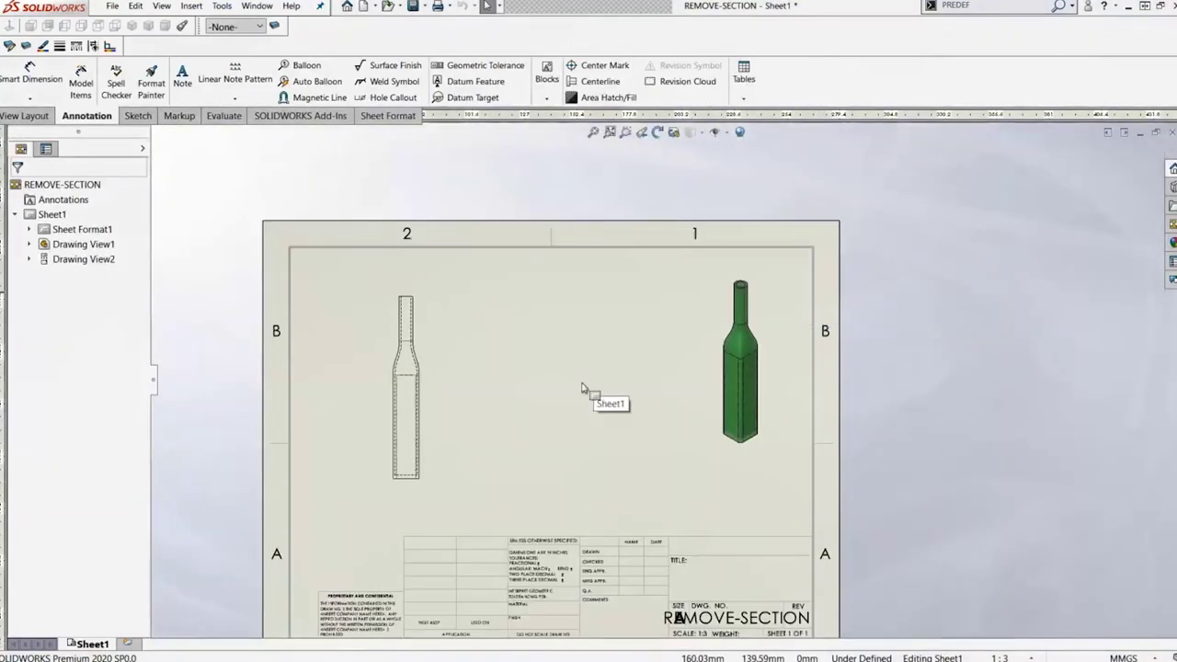
scroll(464, 376, down, 2)
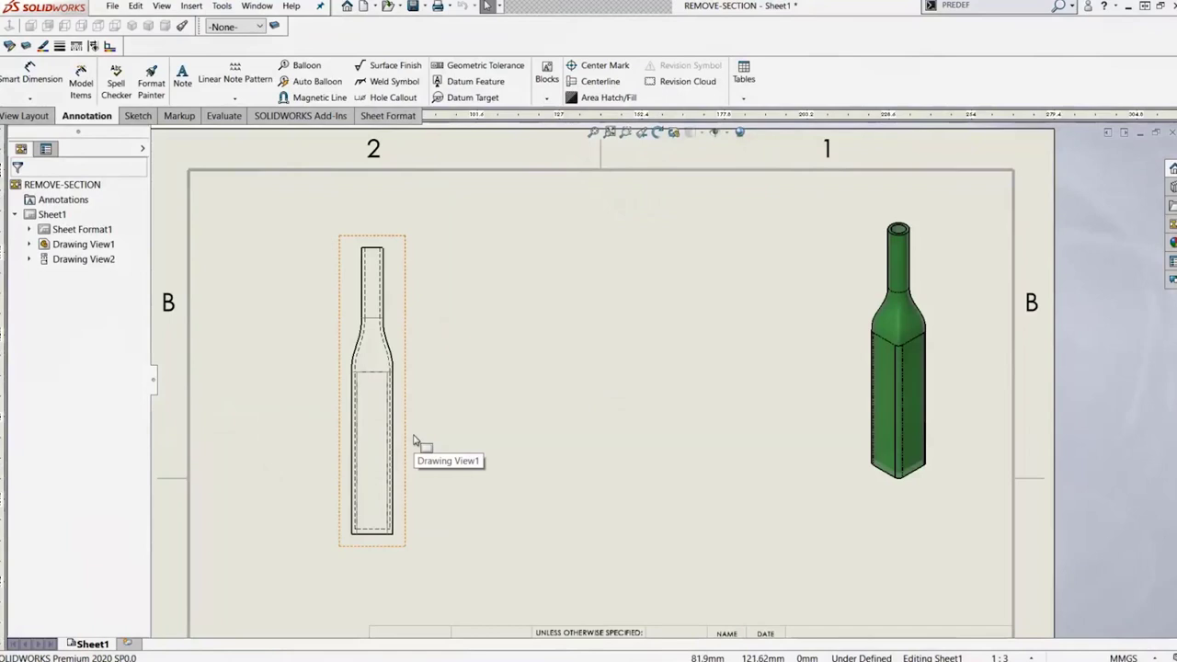
Step: Start a Removed Section on the bottle's front view using the neck's two opposed outer silhouette edges
click(31, 117)
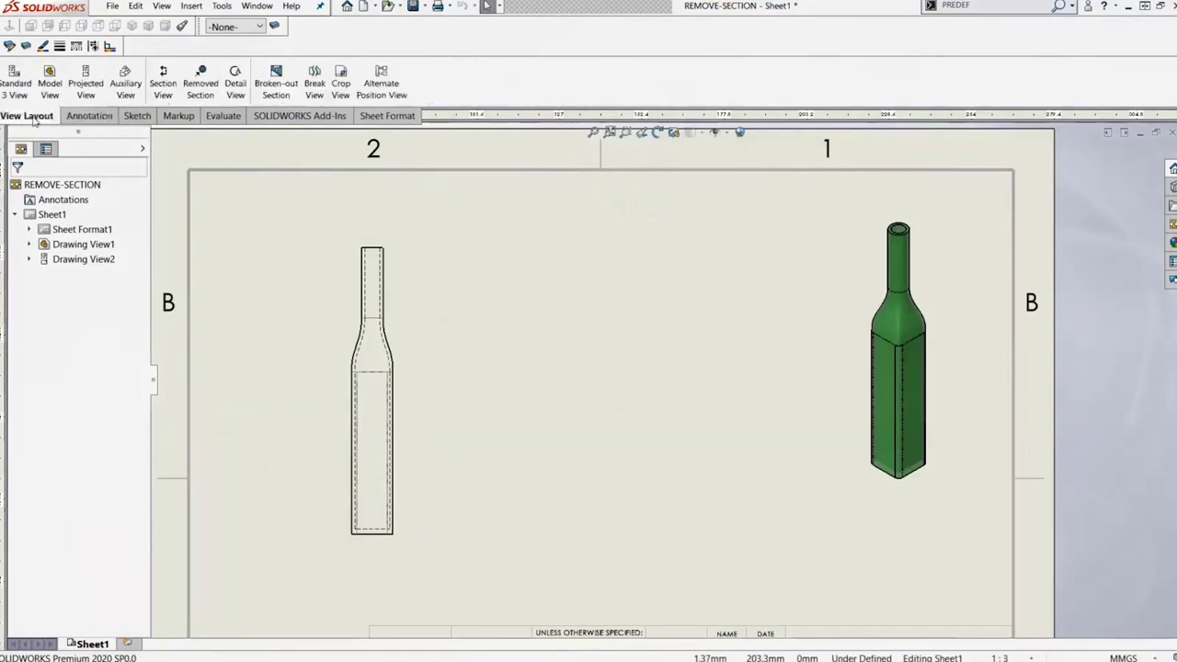
click(203, 86)
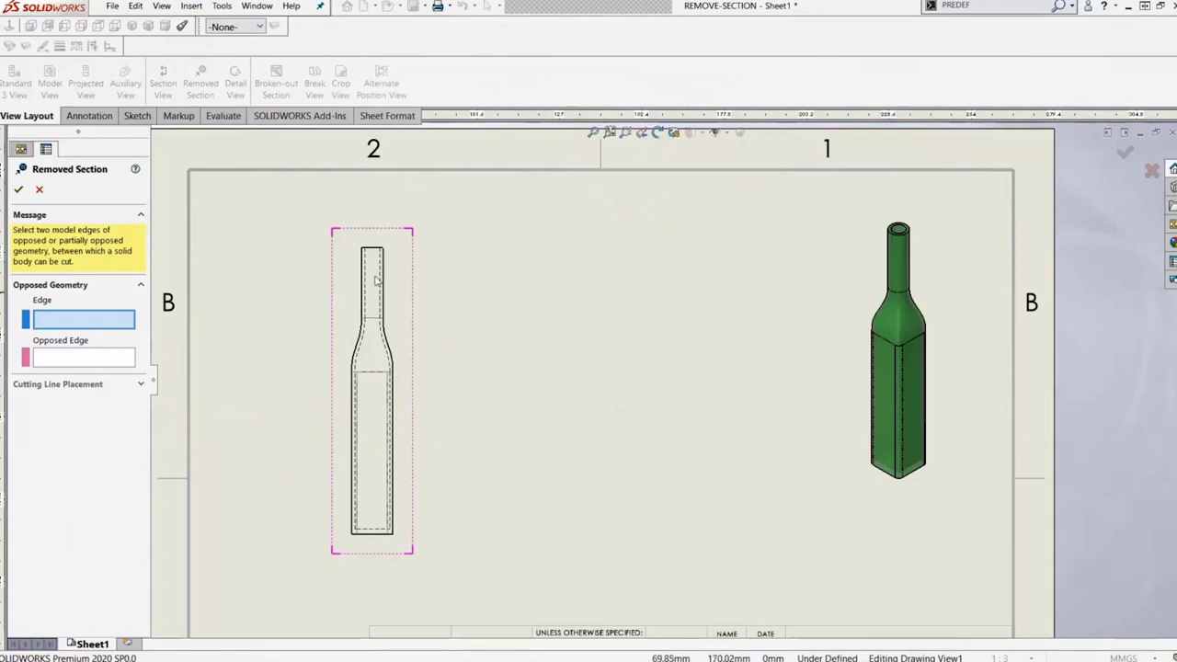
scroll(397, 284, down, 2)
click(396, 298)
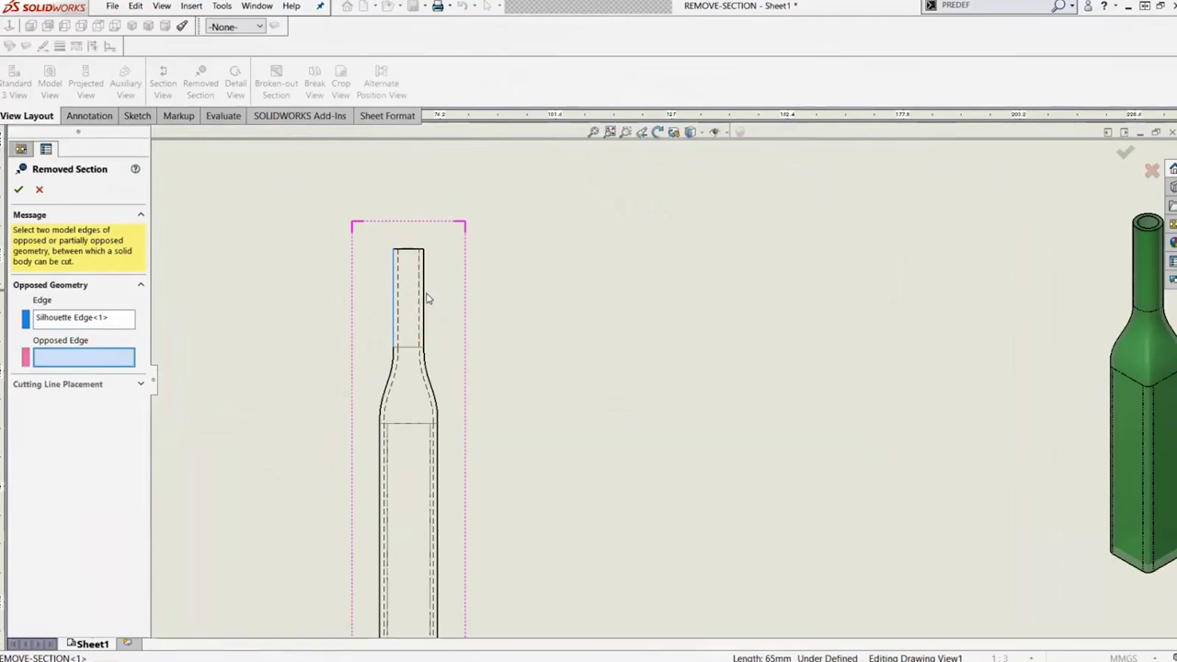
click(425, 298)
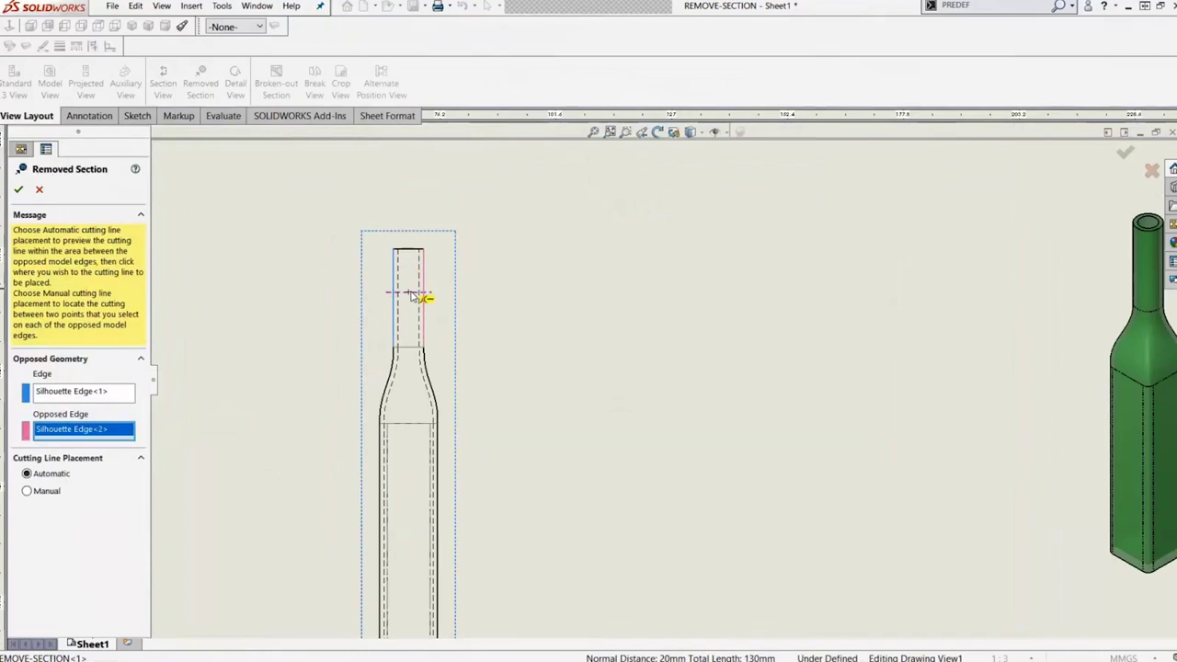
Step: Set the automatic cutting line across the middle of the bottle neck and place the removed section beside the front view
click(411, 293)
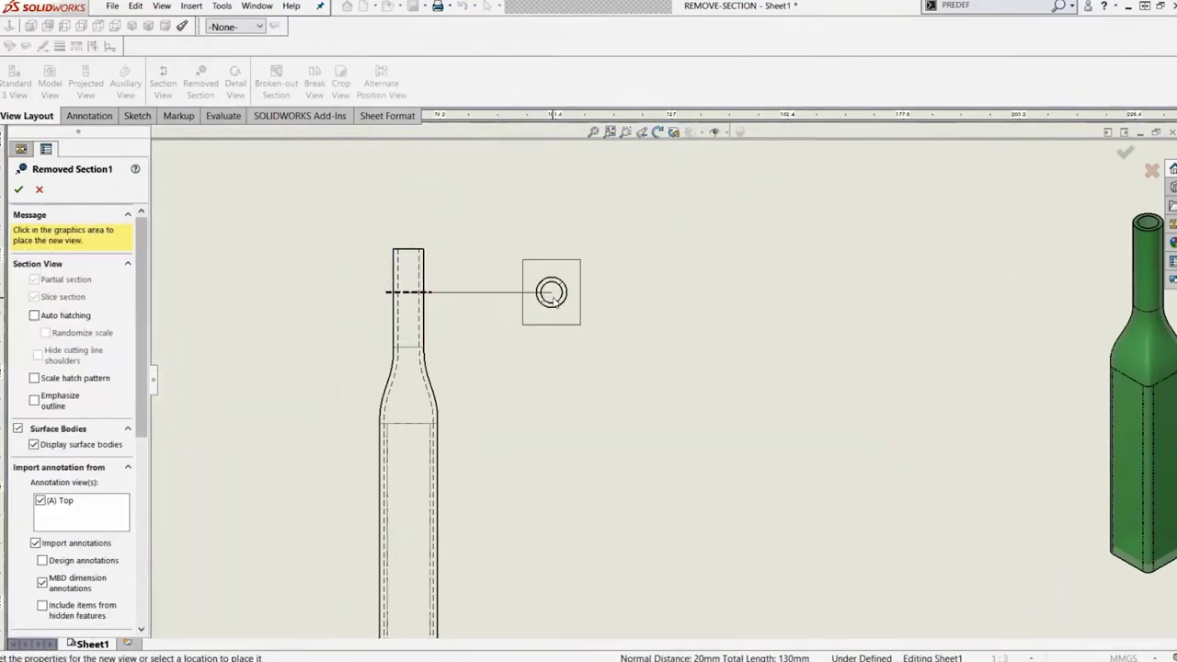
click(532, 301)
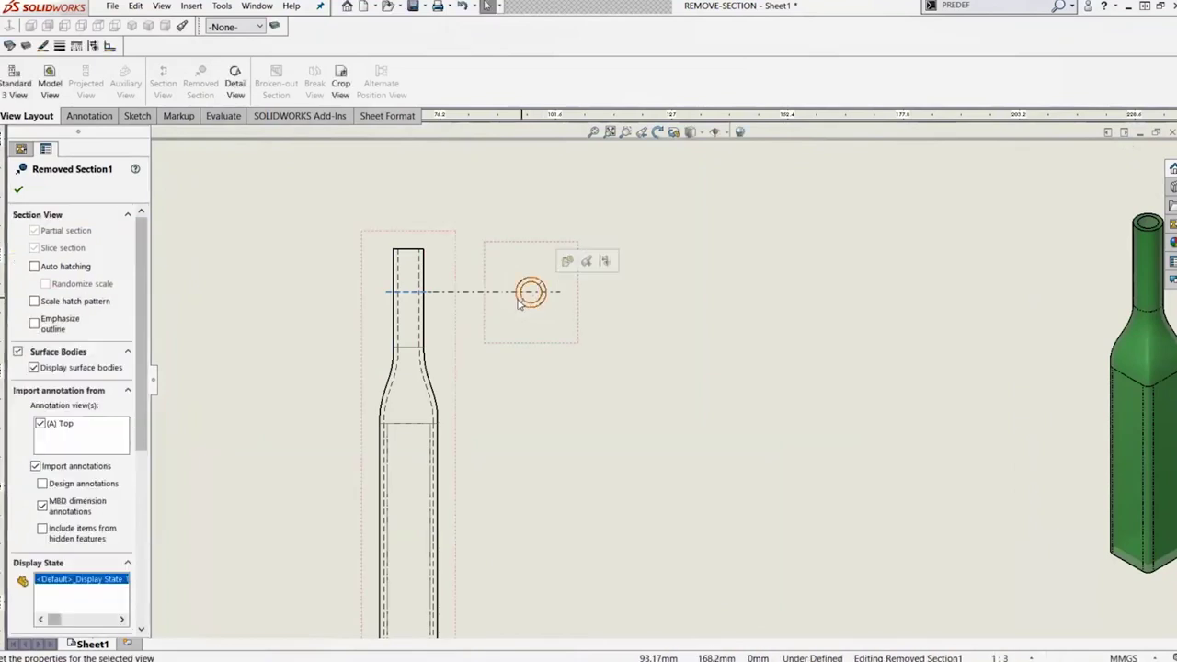
click(19, 188)
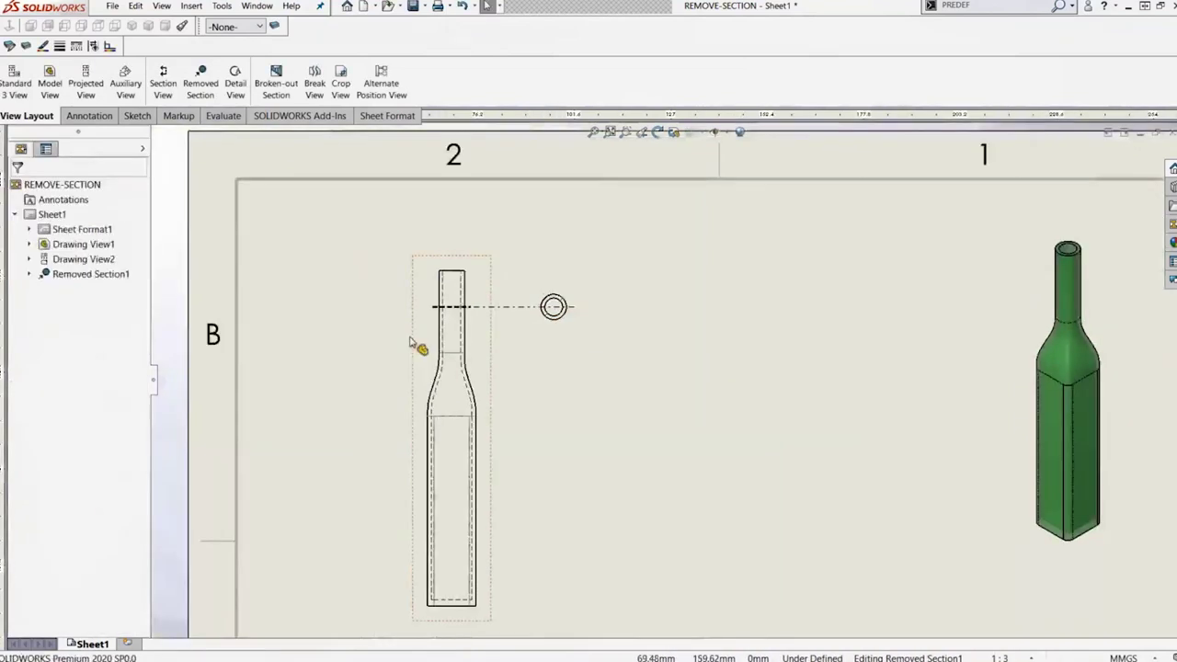
Step: Create a Removed Section across the bottle's square body using its two opposed outer side edges, placed beside the front view below the neck section
scroll(560, 428, down, 2)
scroll(560, 427, up, 2)
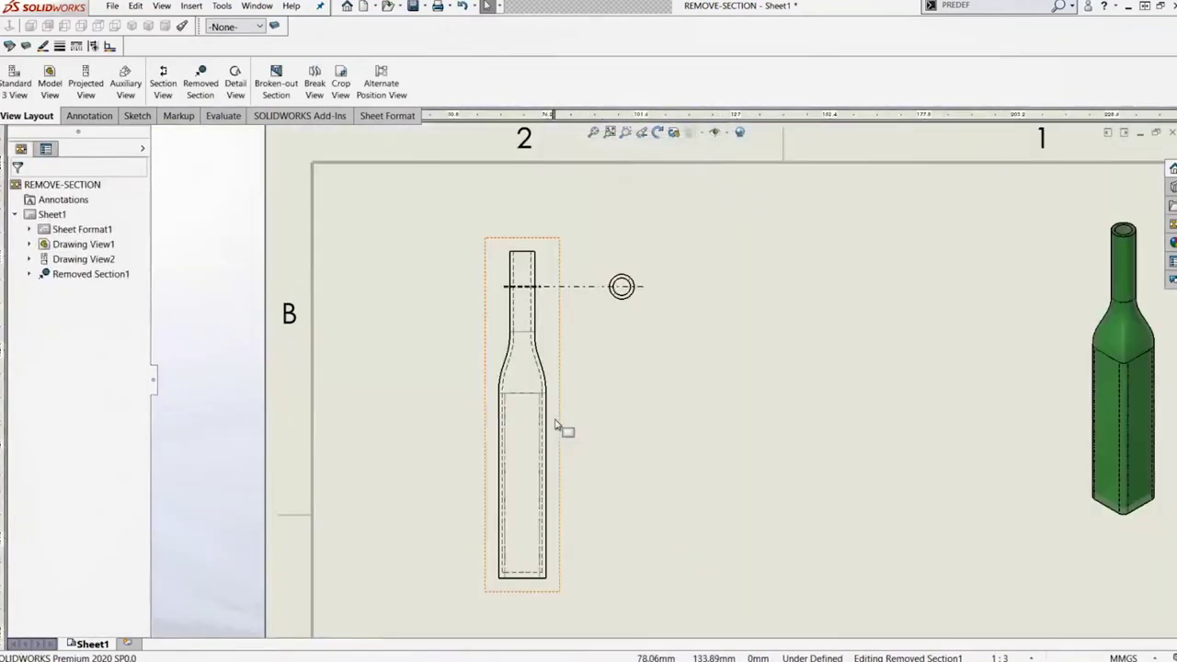
click(206, 94)
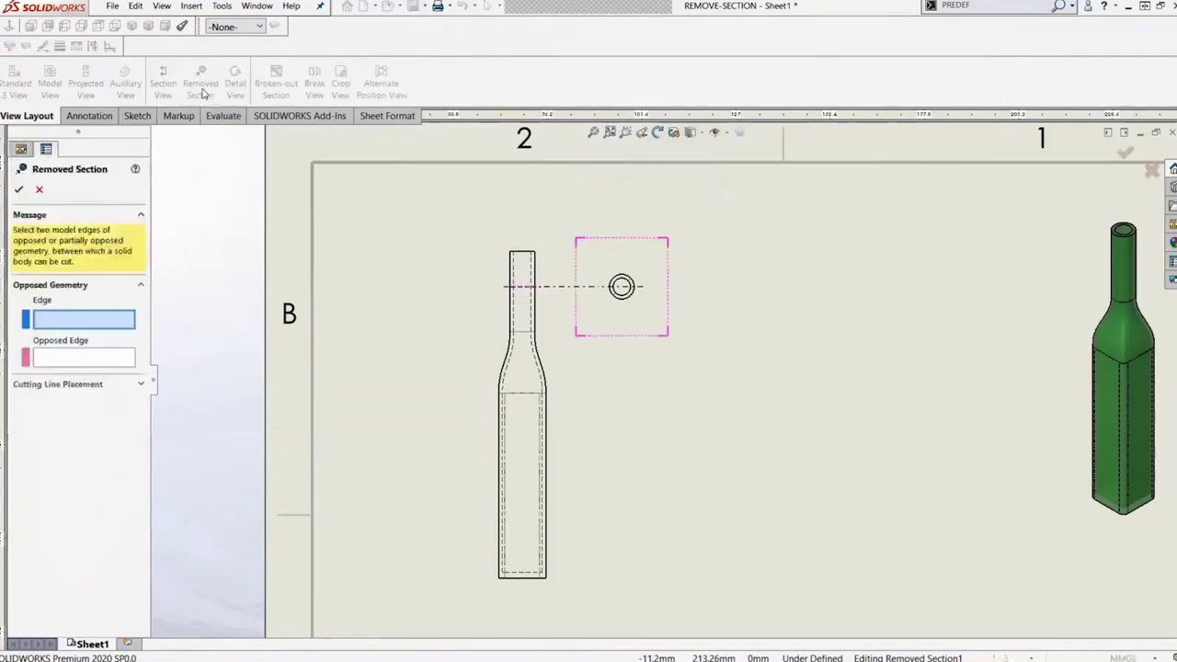
click(502, 474)
click(542, 473)
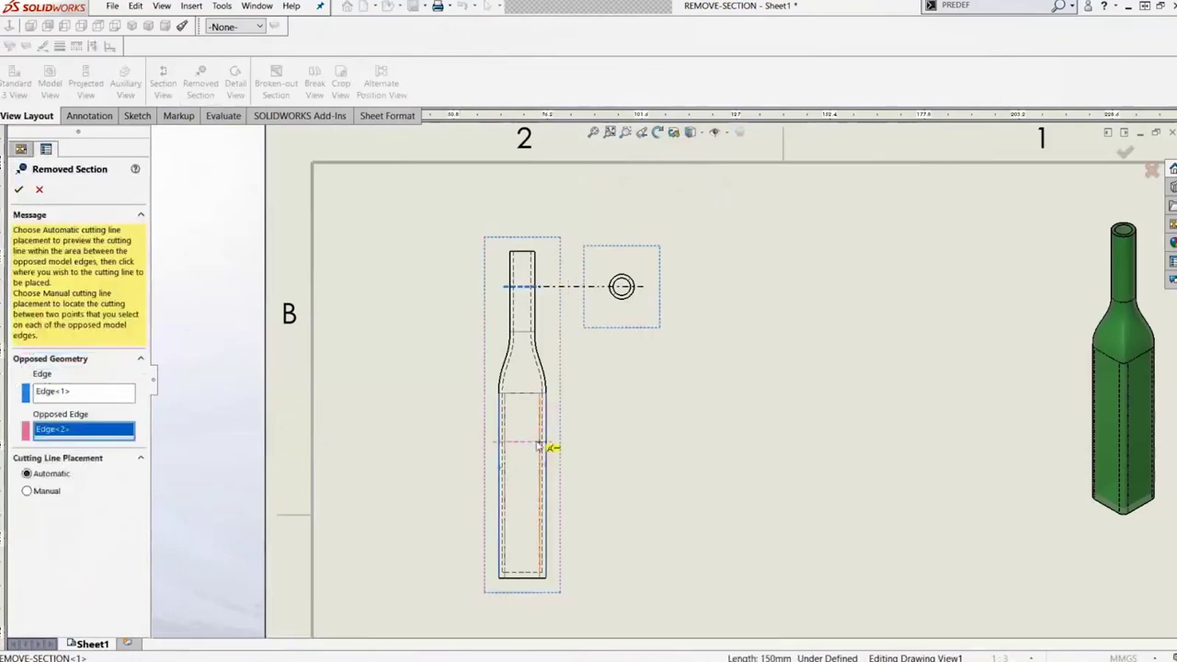
click(533, 474)
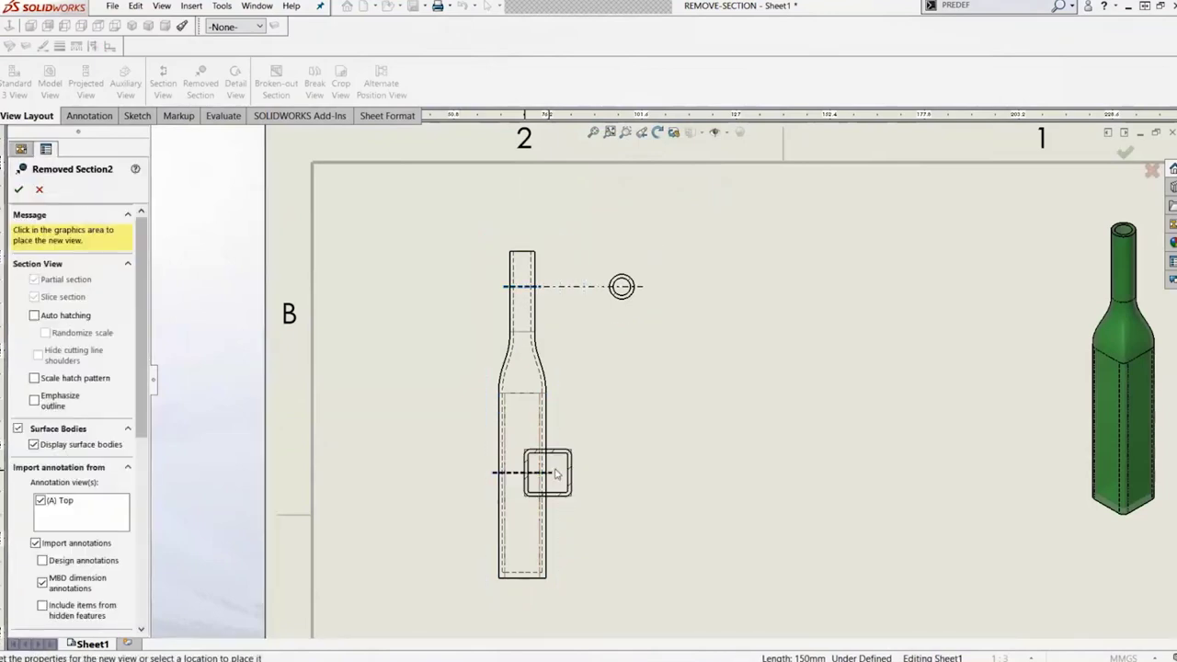
click(623, 464)
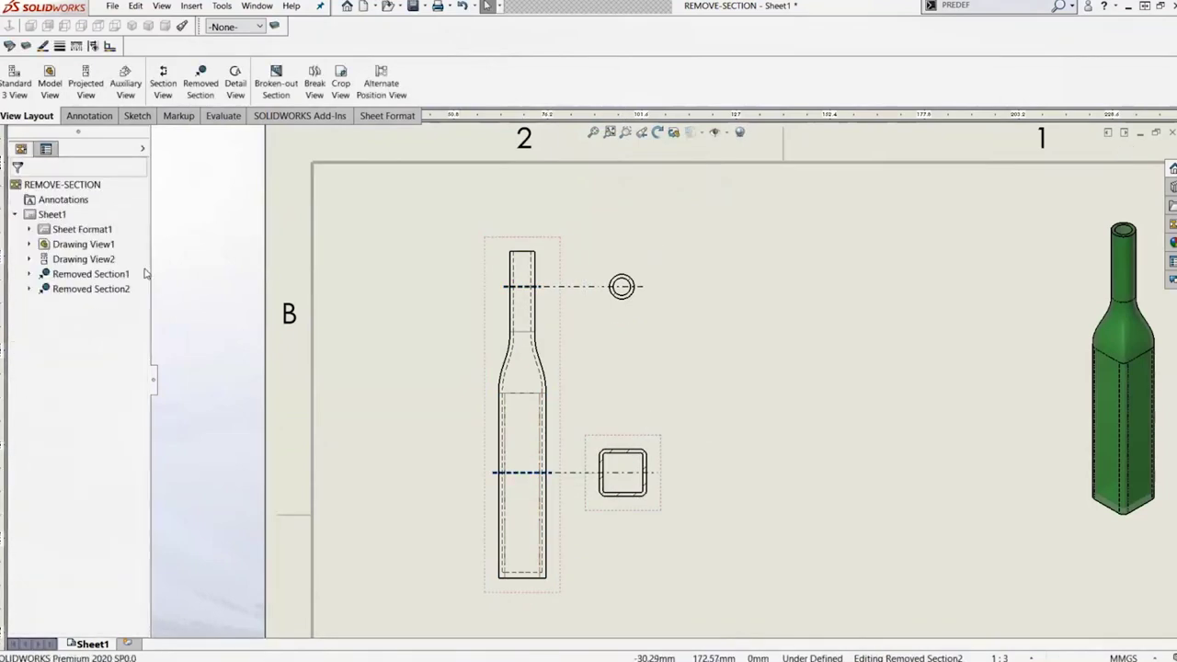
click(678, 364)
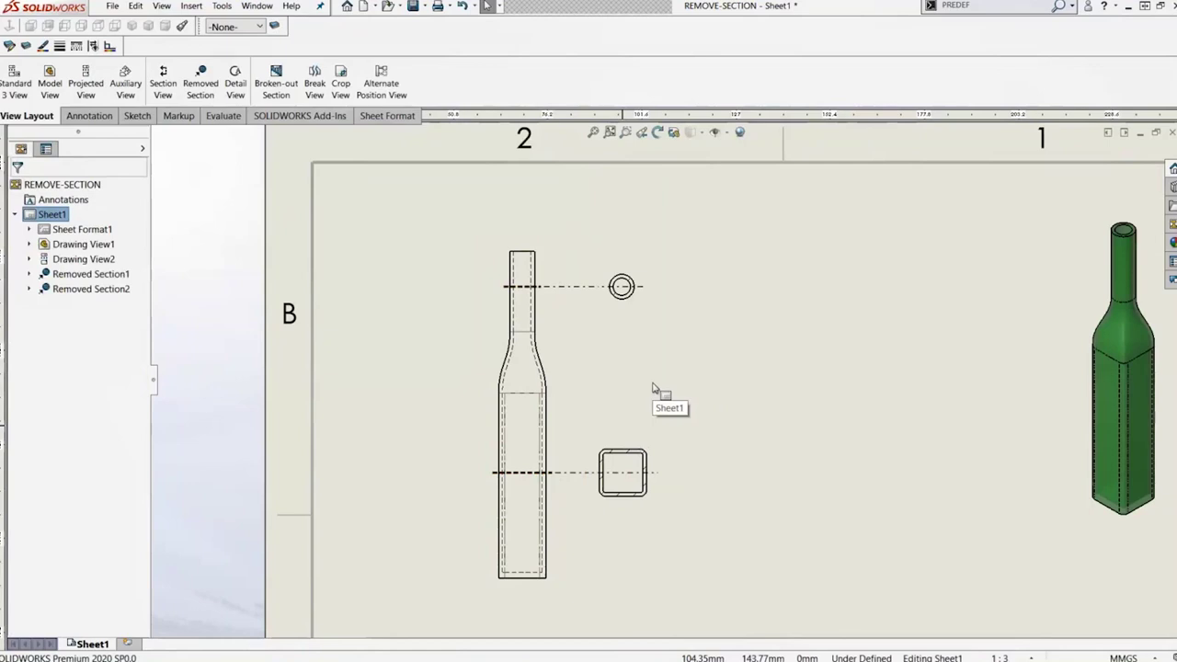
Step: Close the REMOVE-SECTION drawing without saving
scroll(653, 387, up, 2)
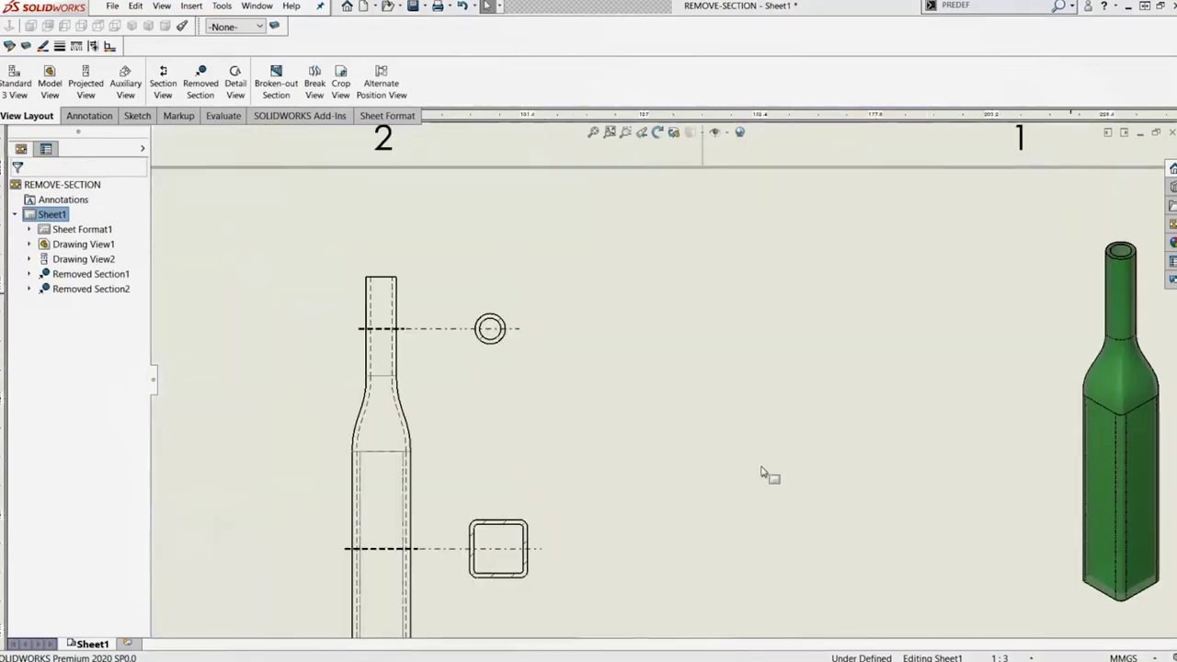
click(1171, 131)
click(597, 360)
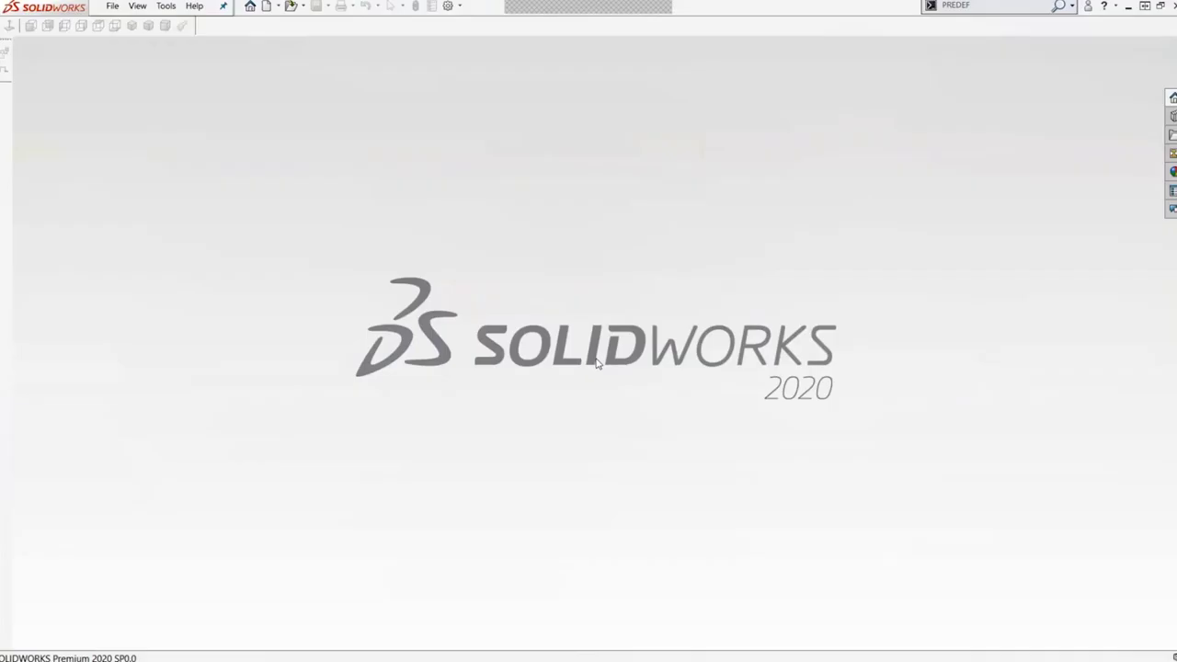
Step: Open the 3DVIEWS part from the WEBINAR folder, filtering the file list to parts
click(289, 5)
click(909, 453)
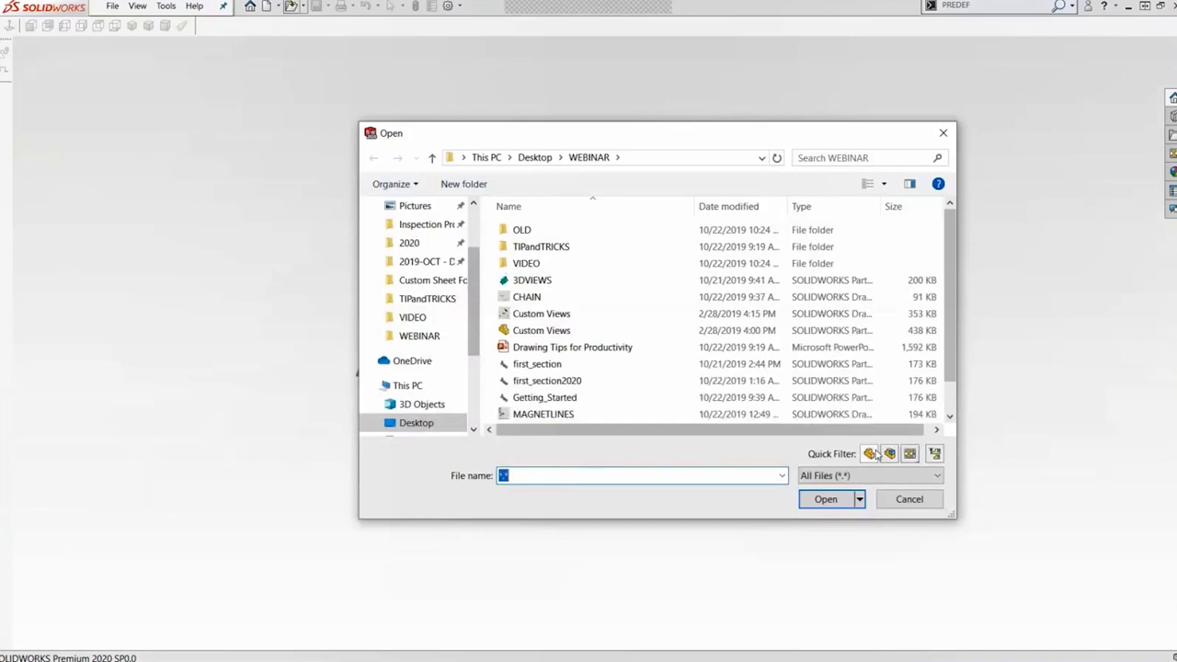
click(869, 453)
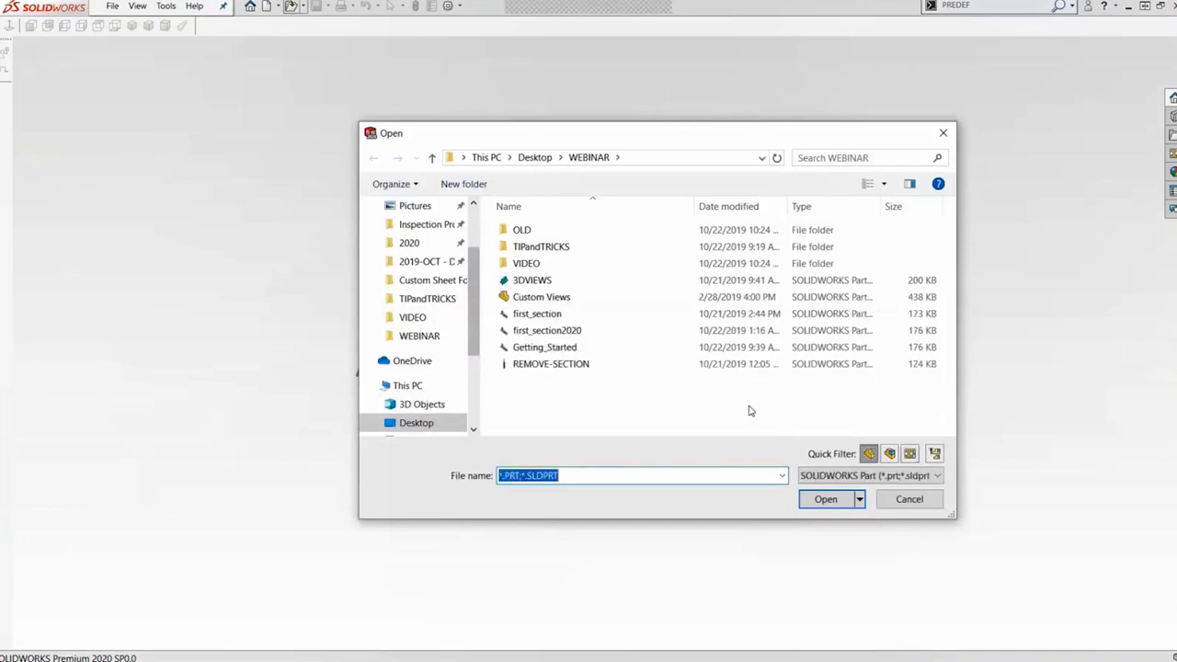
click(531, 280)
click(824, 498)
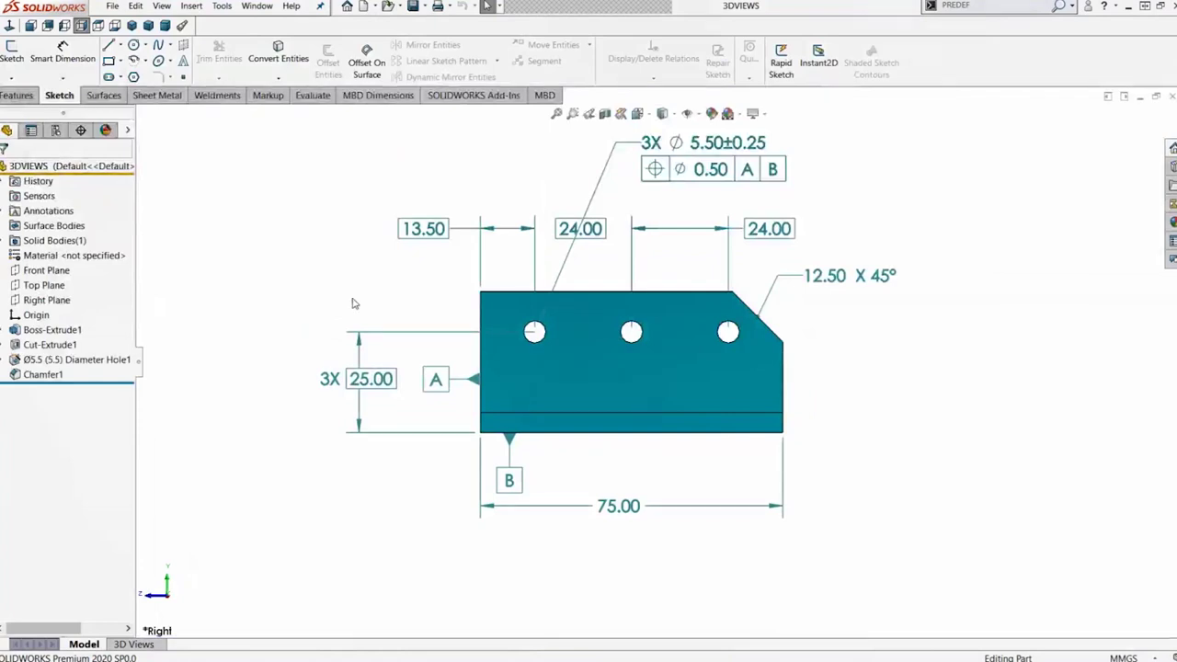
Step: Show the part in isometric orientation and examine its DimXpert features and annotation views
key(ctrl+7)
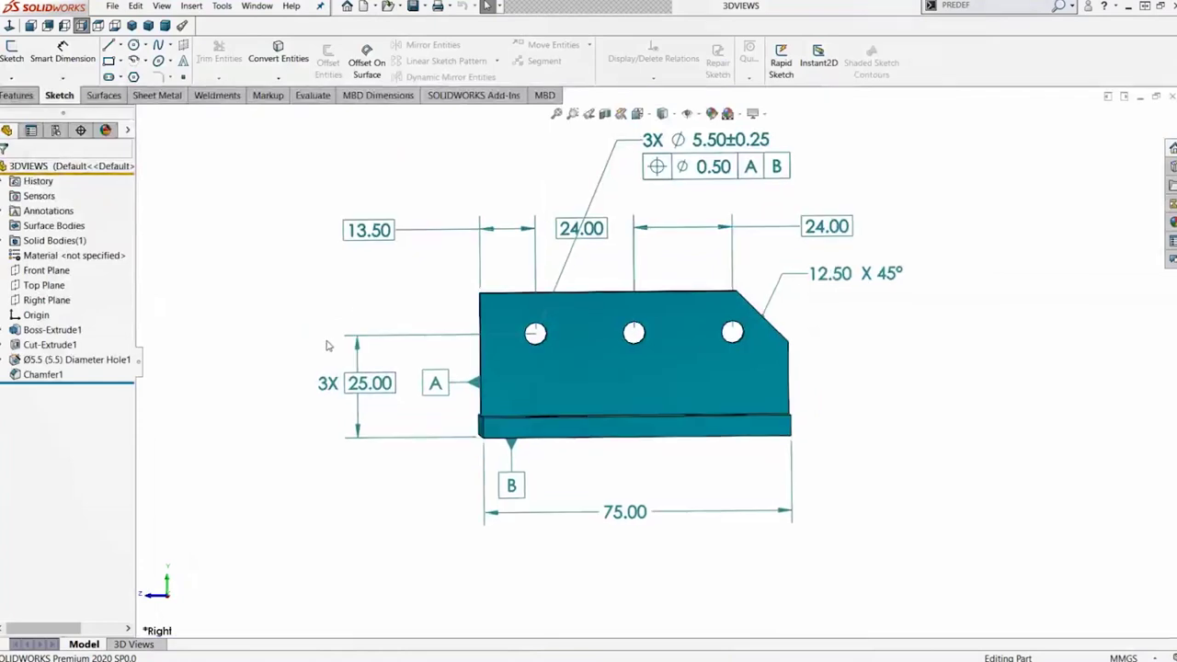
click(81, 130)
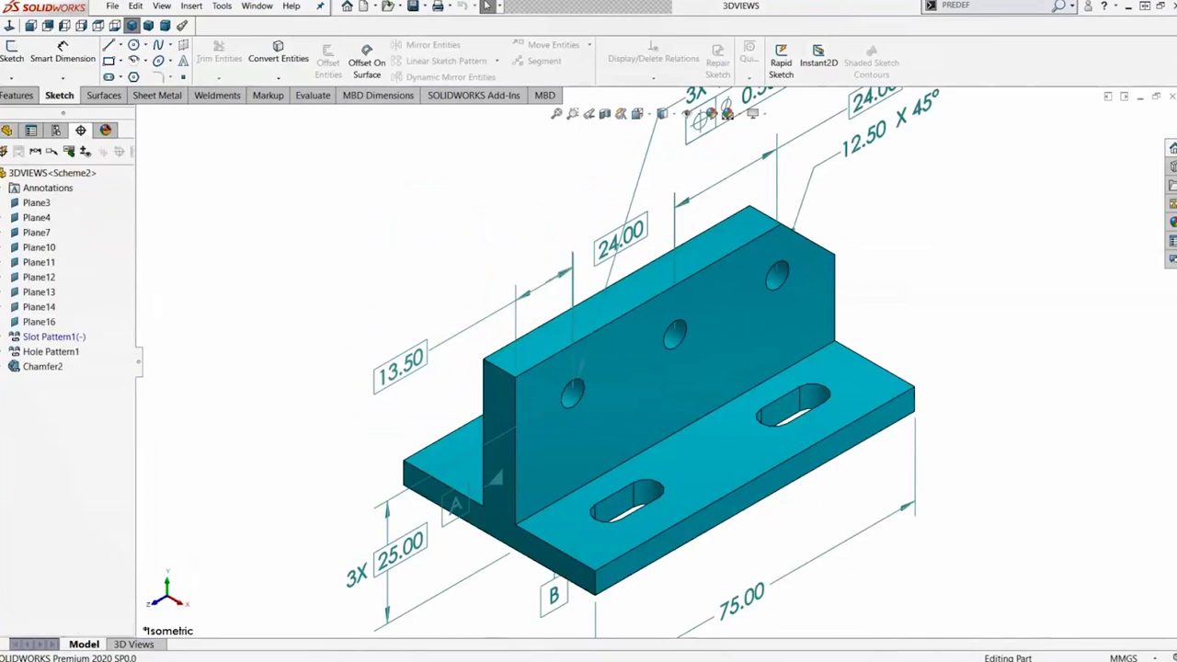
click(4, 188)
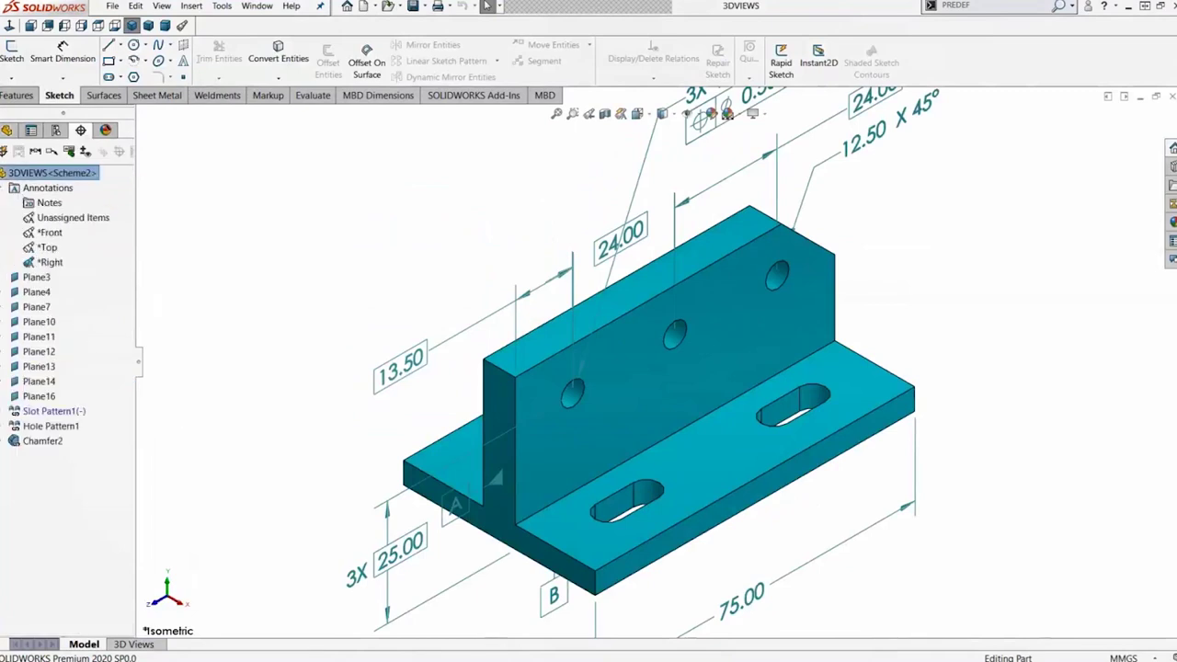
Step: Review the captured Front, Top and Right 3D views with their dimensions, then return the part to isometric orientation
click(138, 645)
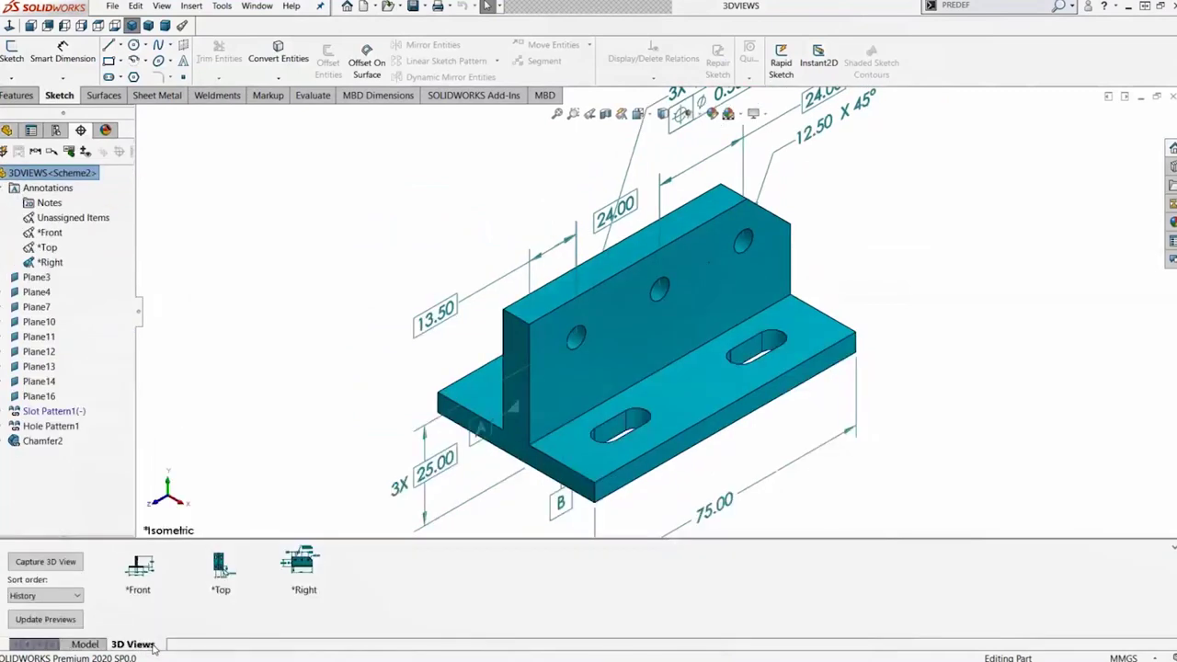
click(143, 573)
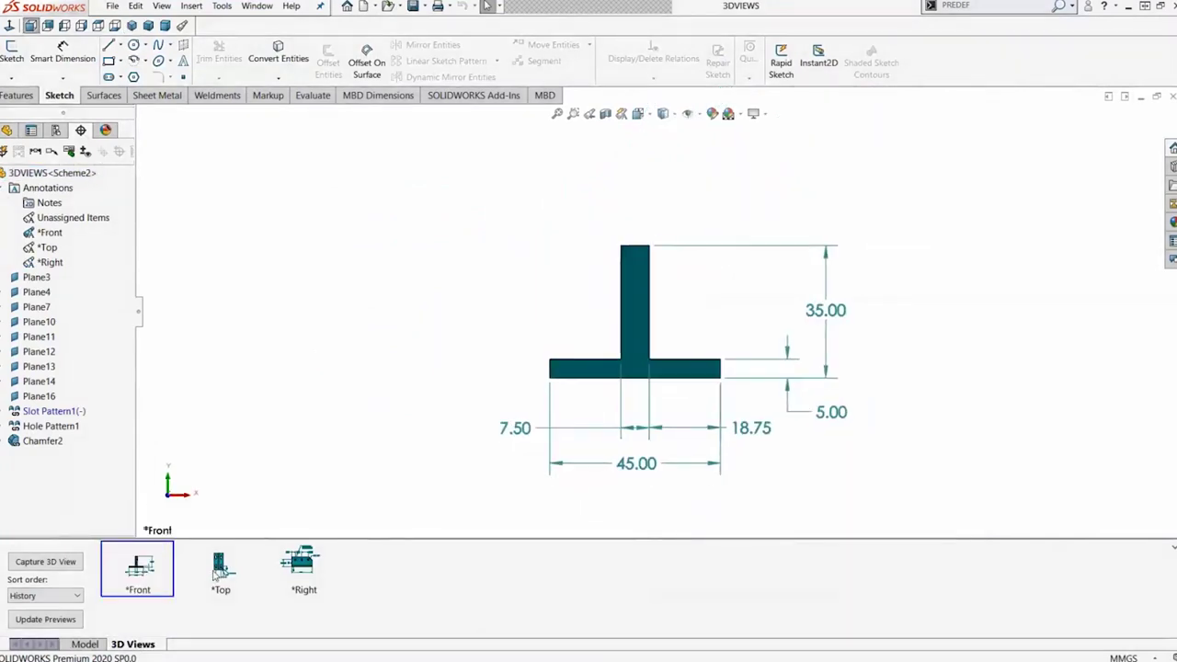
click(221, 570)
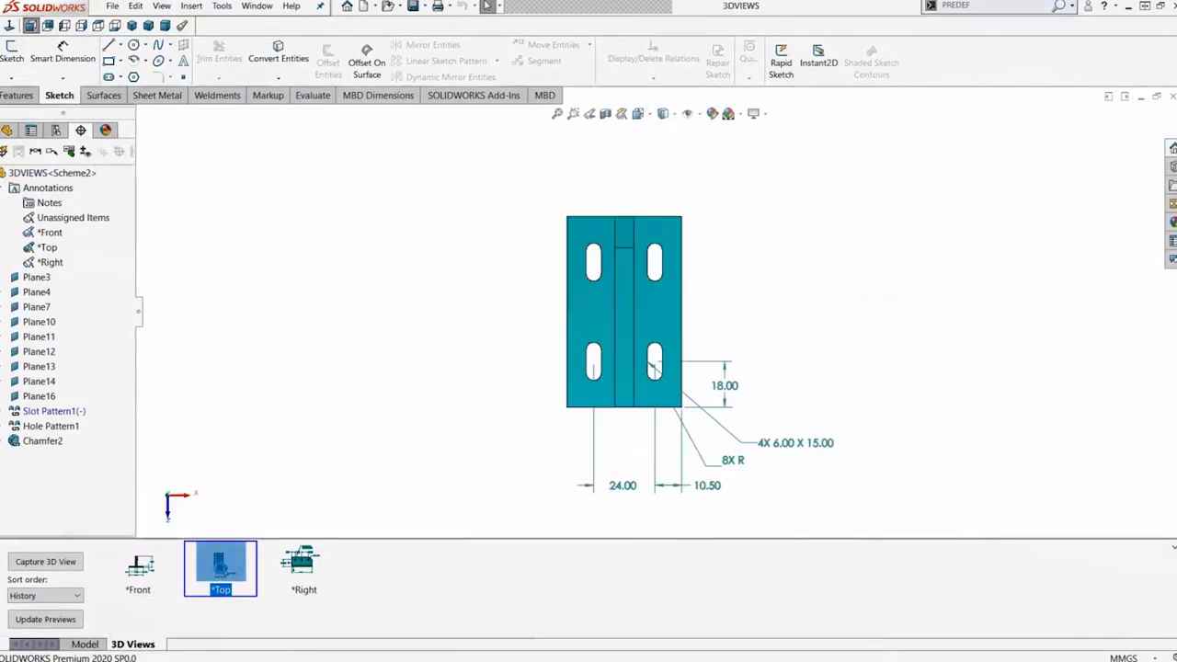
click(300, 574)
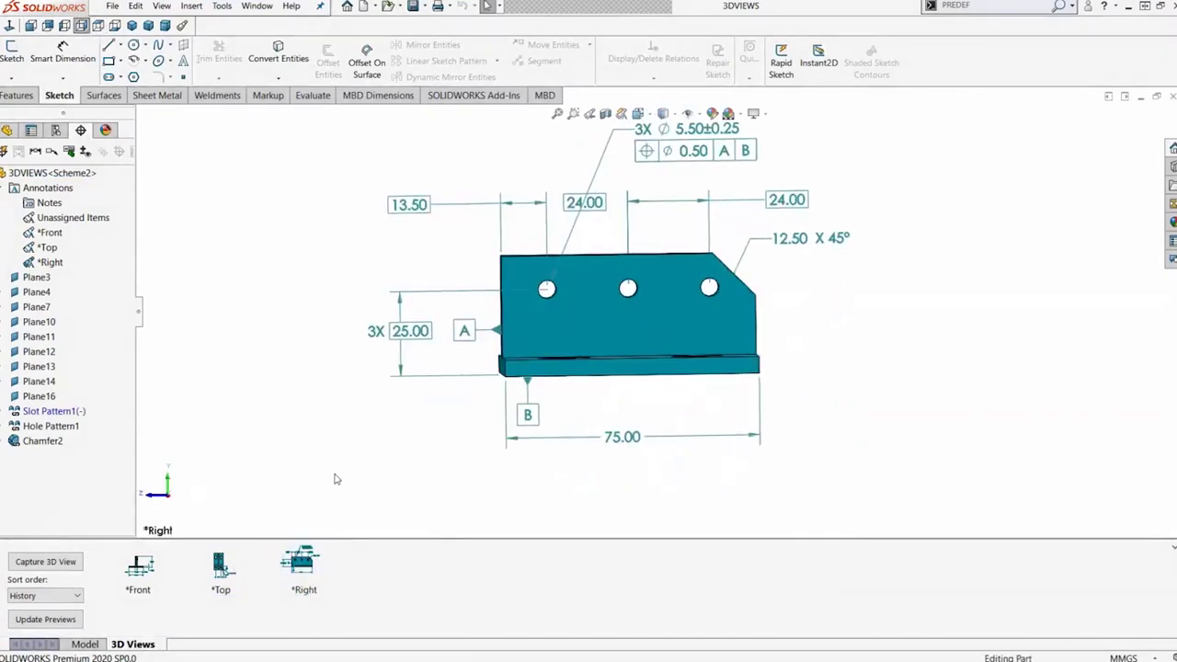
key(ctrl+7)
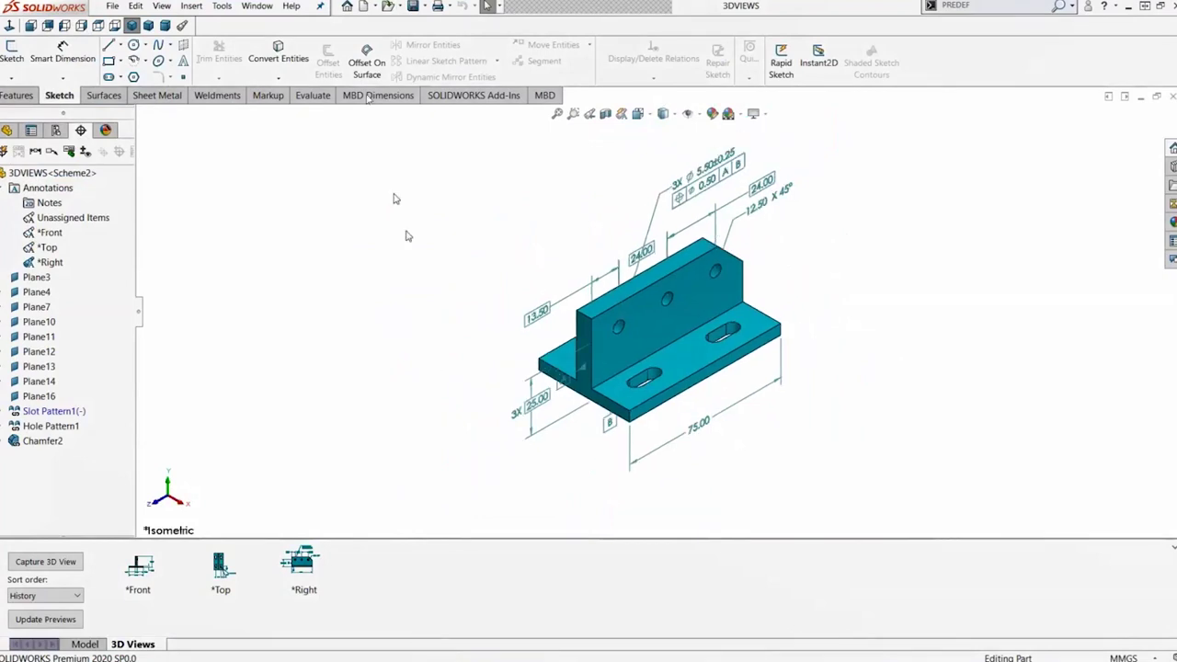
Step: Make a new drawing from the 3DVIEWS part with the C_Size_ANSI_MM training template
click(375, 8)
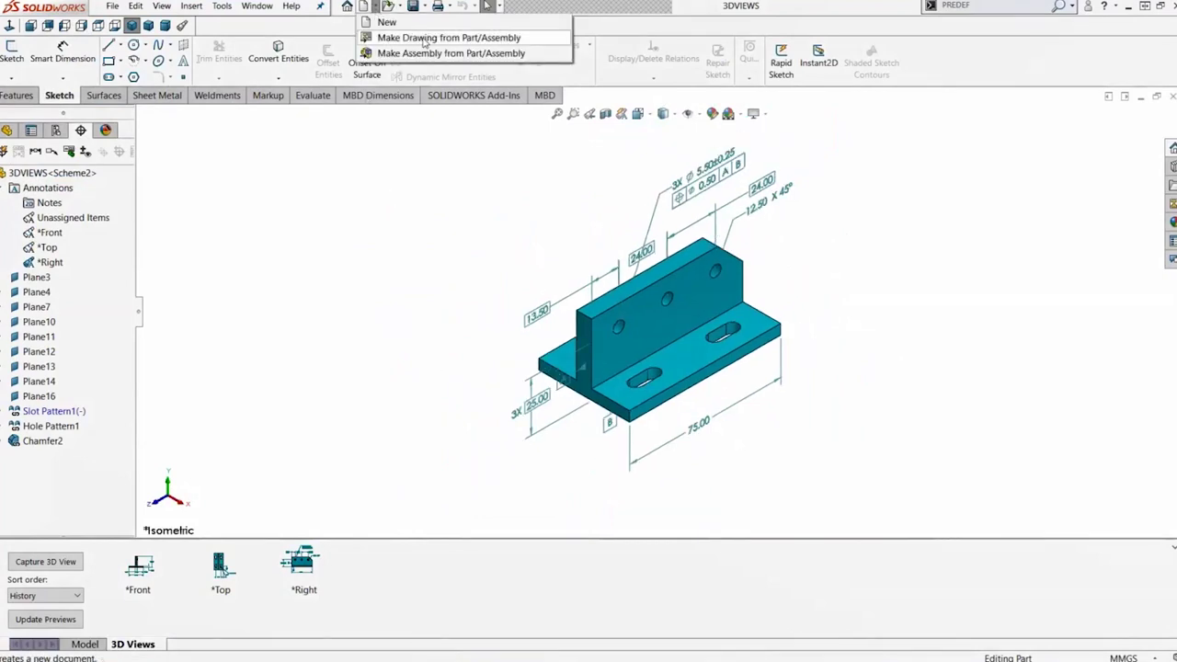
click(451, 40)
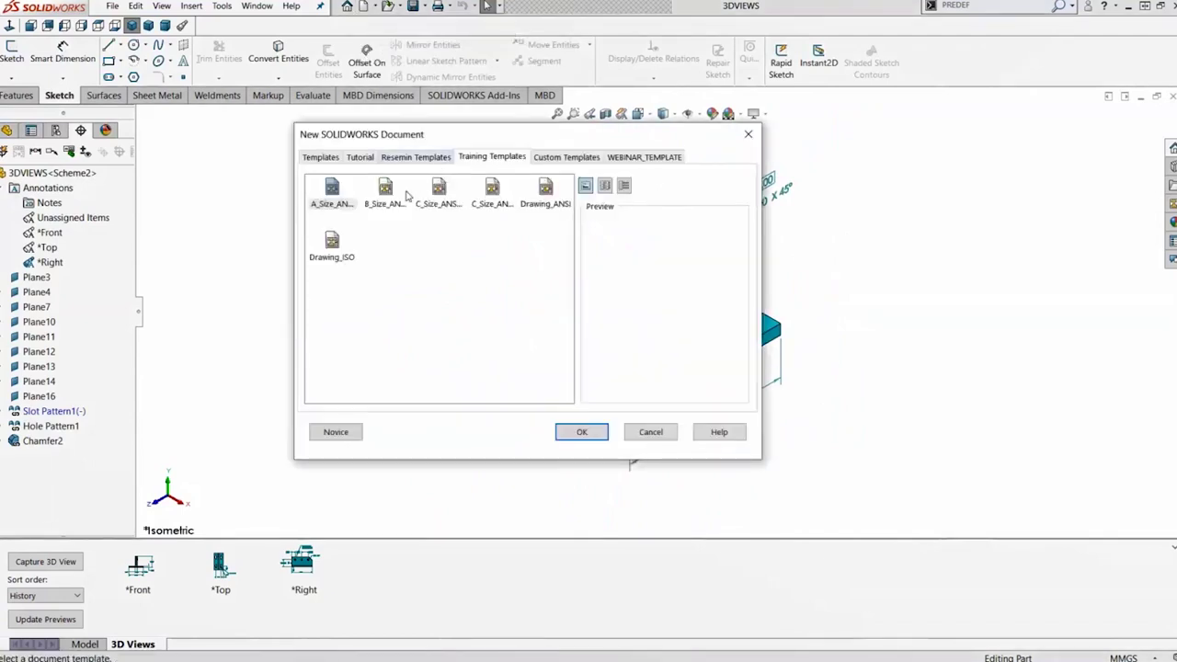
click(490, 195)
click(582, 432)
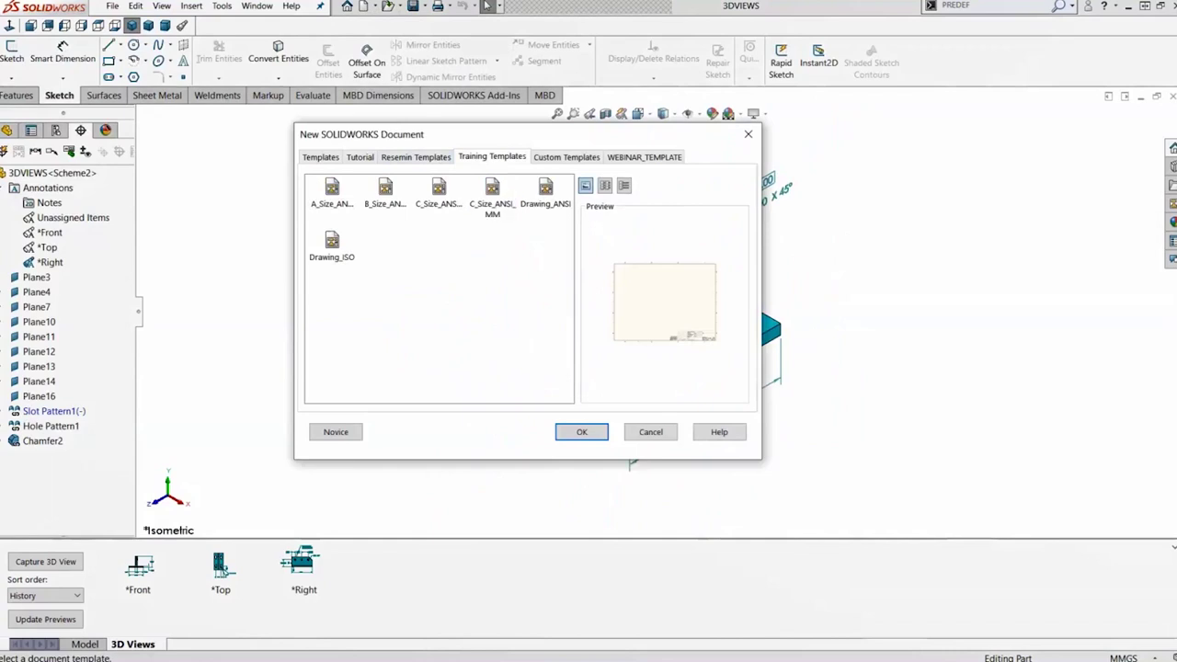
click(582, 432)
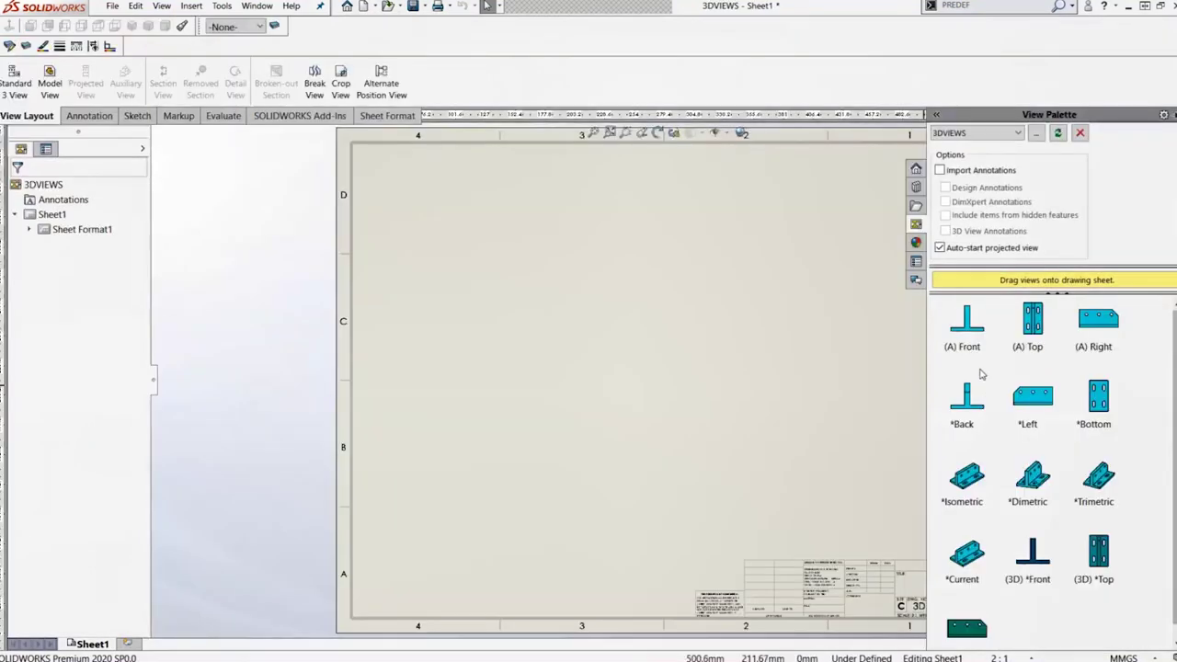
Step: Enable importing of DimXpert annotations and place the (3D) *Front view in the sheet's lower-left area, without projected views
click(939, 171)
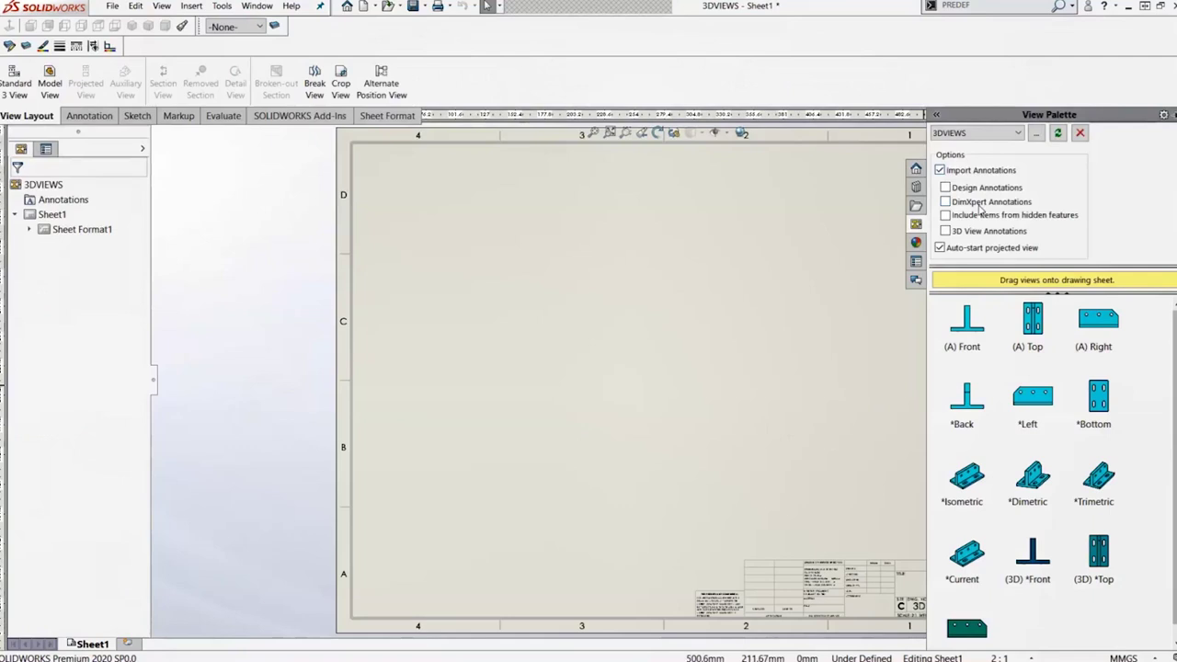
click(945, 201)
drag(1033, 551, 499, 467)
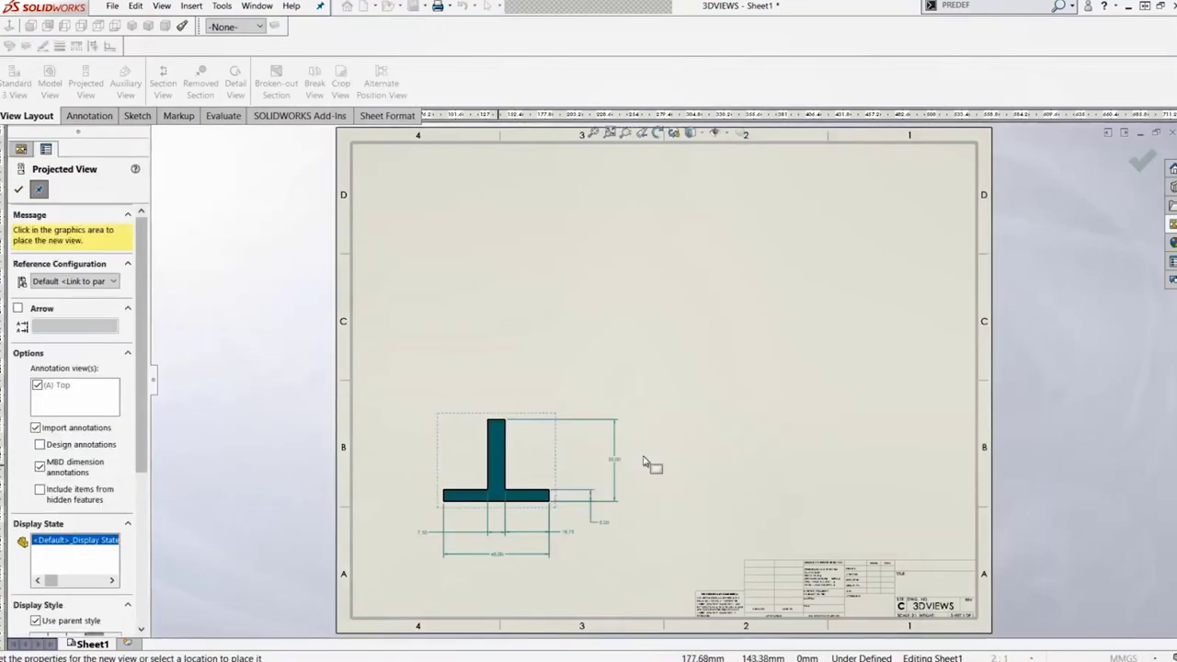
key(Escape)
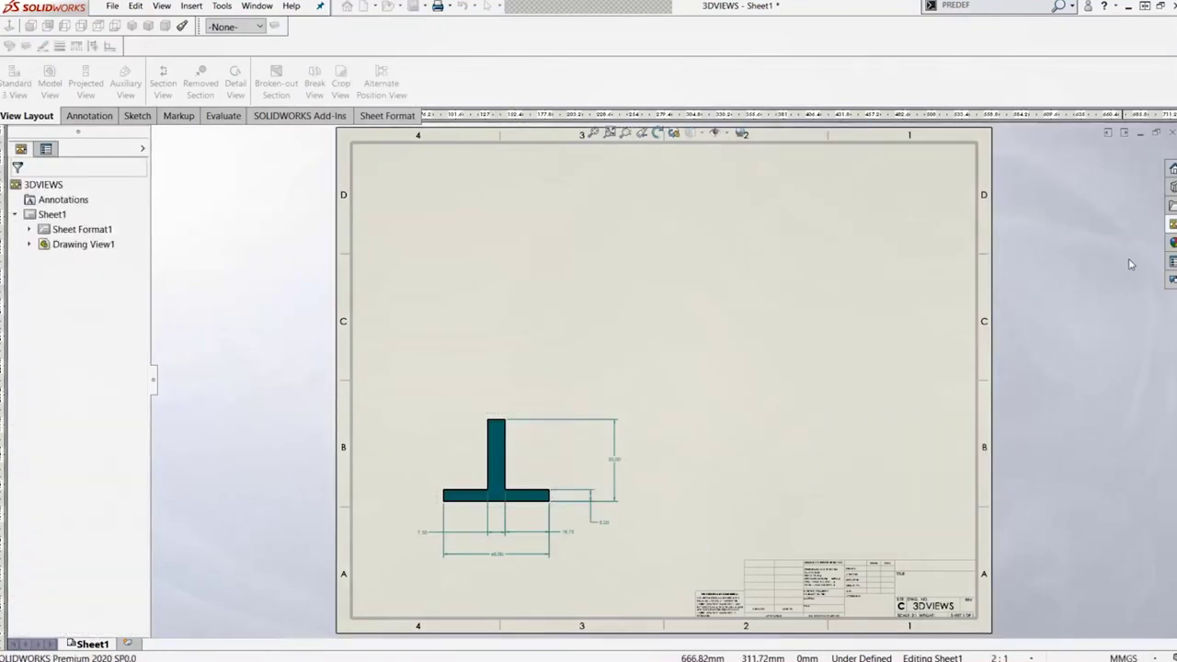
Step: Place the (3D) *Top view with its annotations, aligned above the front view, without projected views
click(1172, 223)
drag(1080, 542, 560, 283)
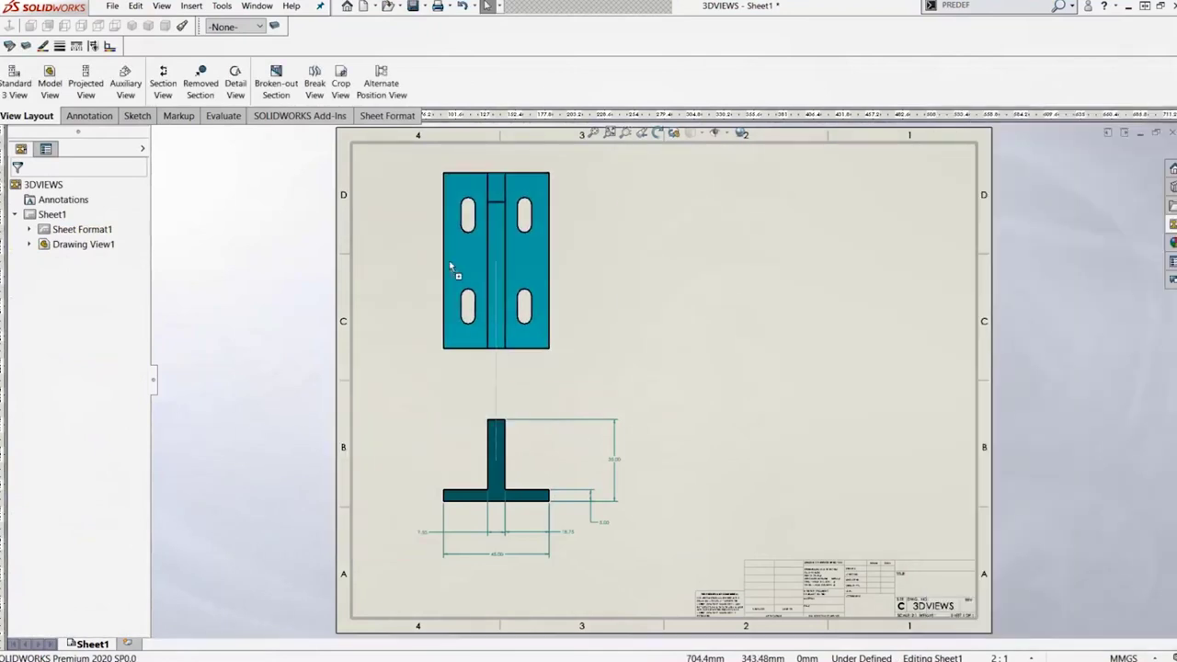
drag(454, 260, 469, 273)
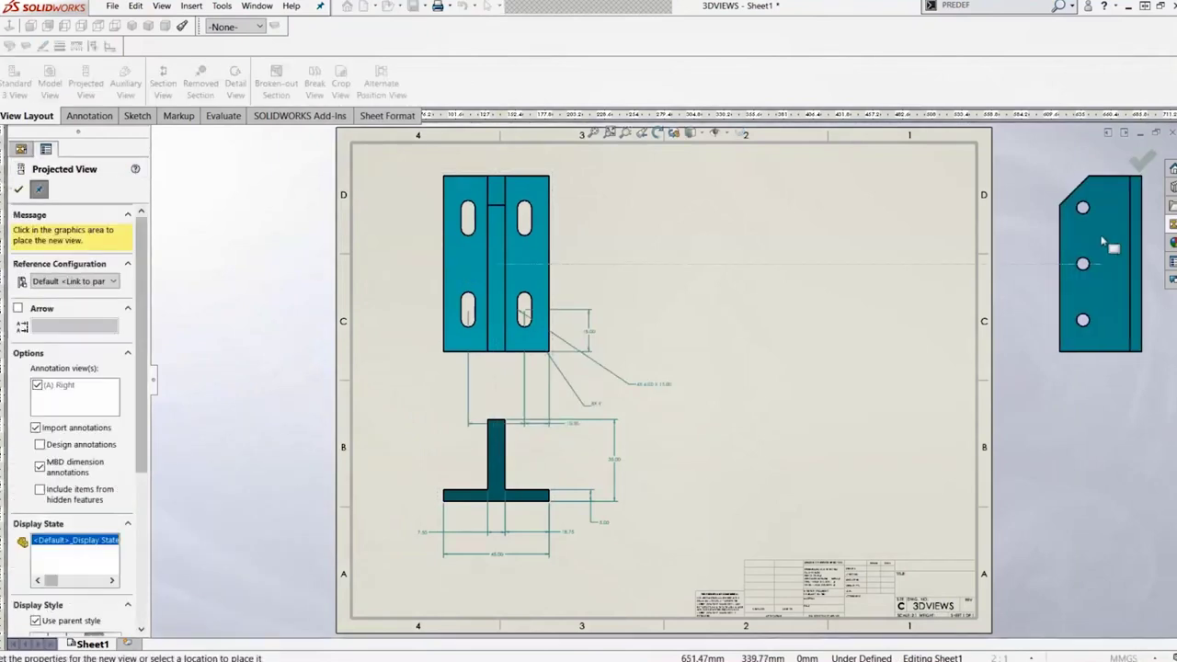
key(Escape)
Step: Place the (3D) *Right view aligned to the right of the front view, and move the top view slightly higher on the sheet
click(1171, 224)
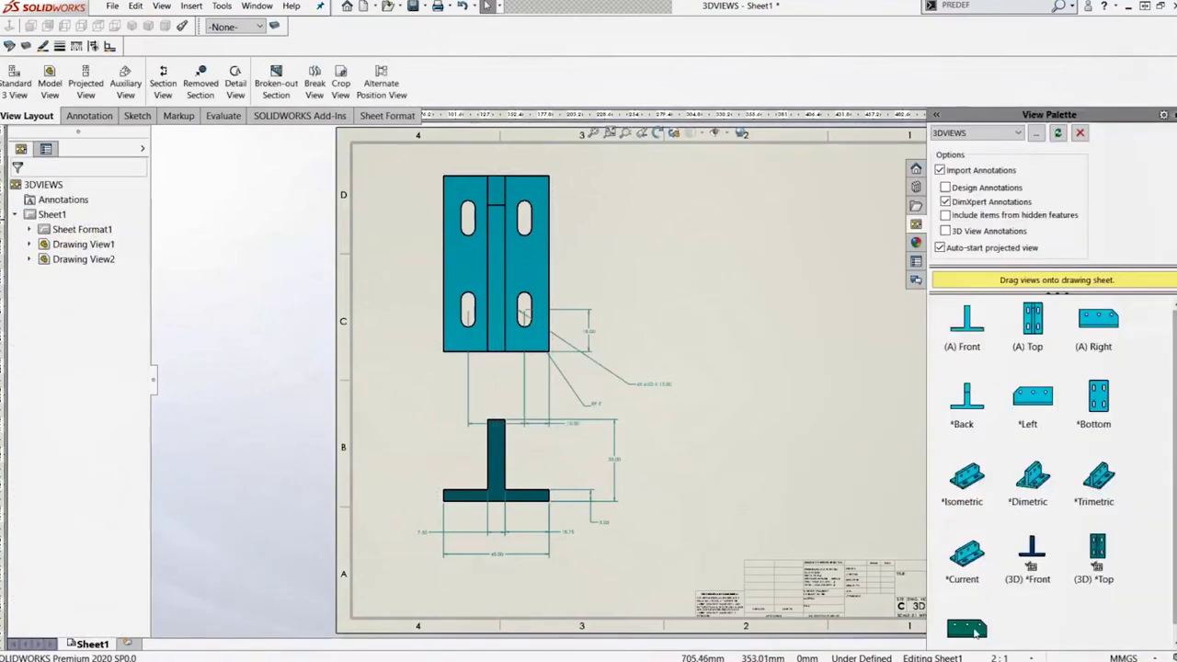
drag(841, 432, 796, 492)
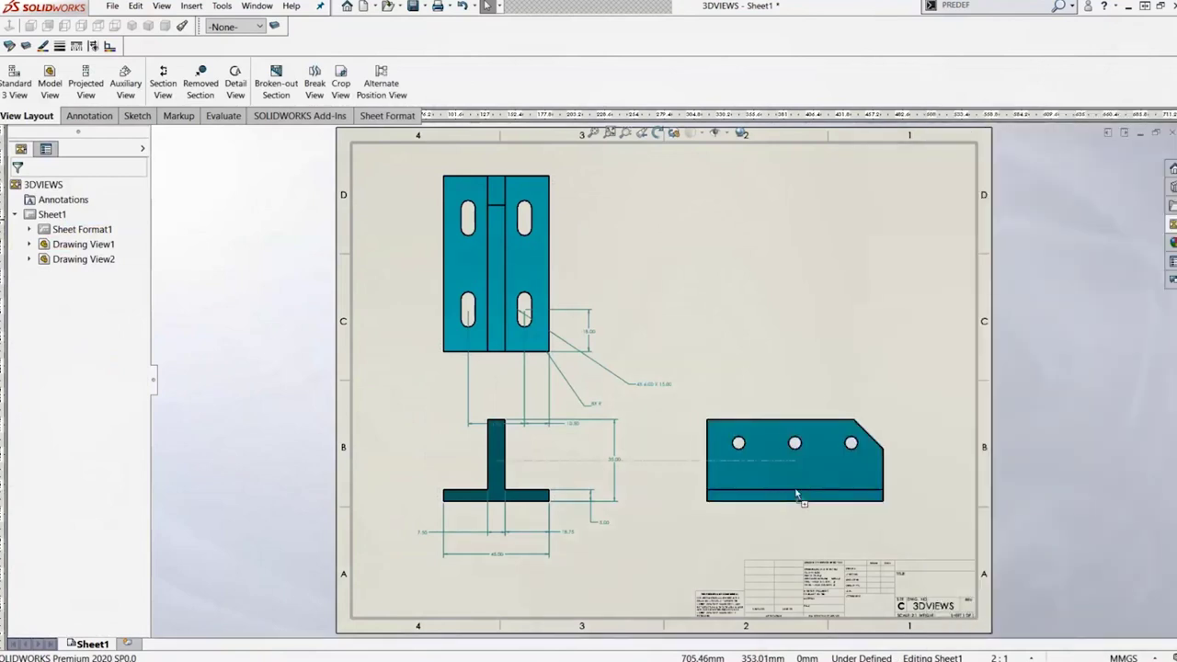
key(Escape)
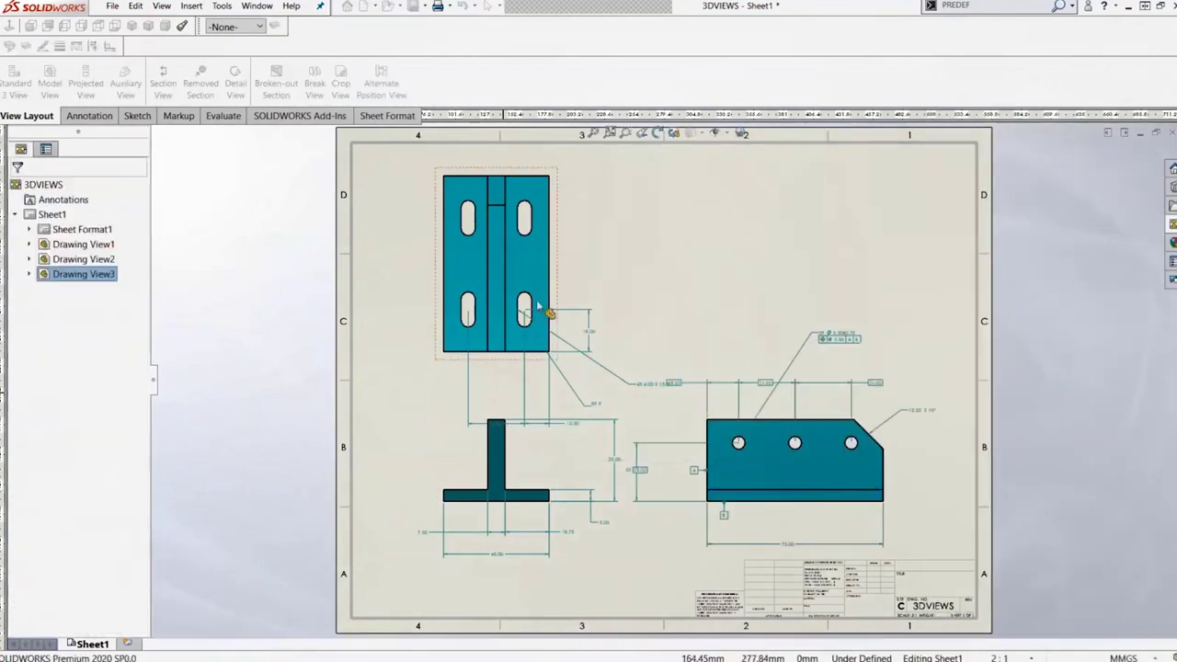
click(554, 230)
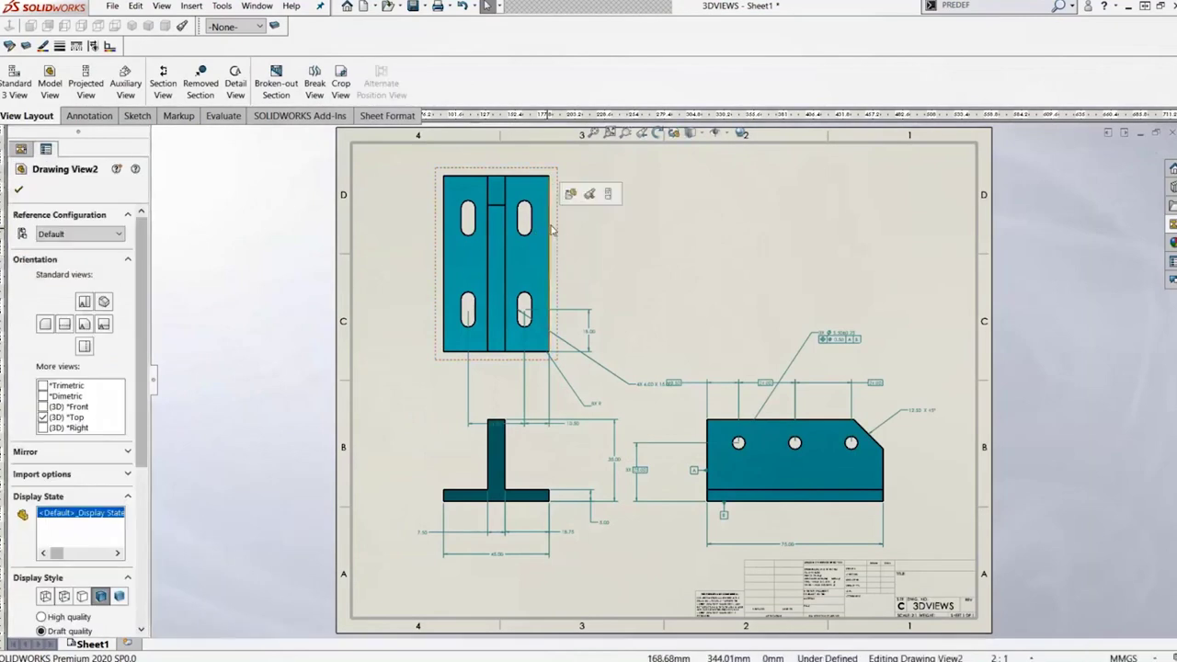
drag(555, 229, 563, 208)
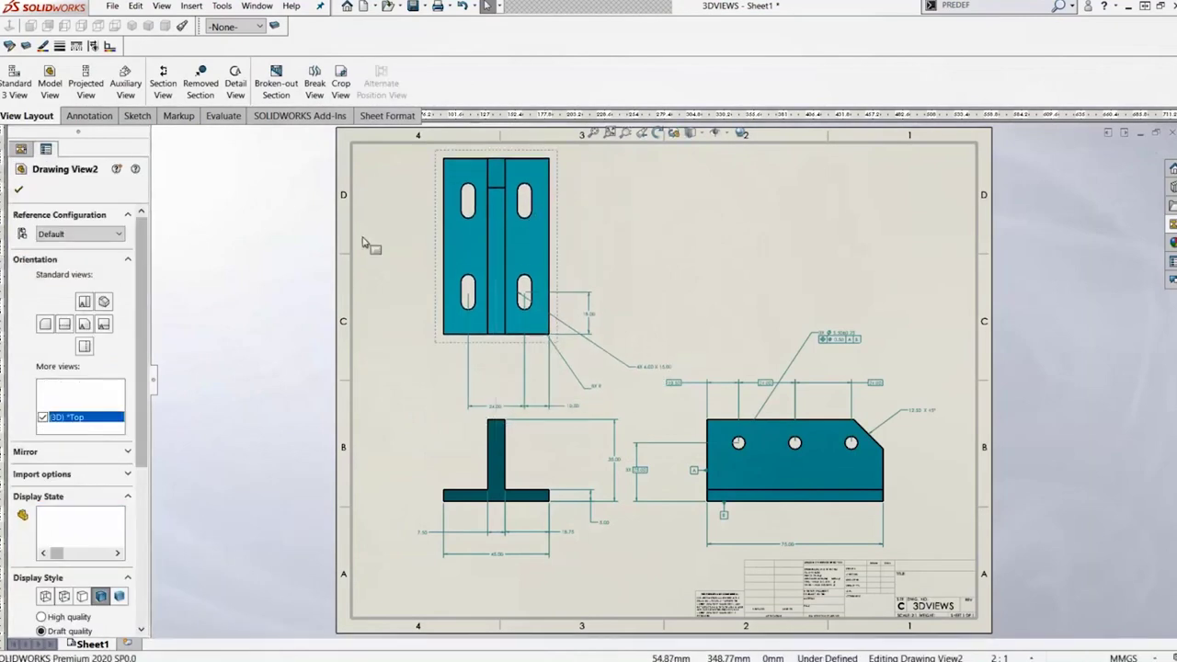
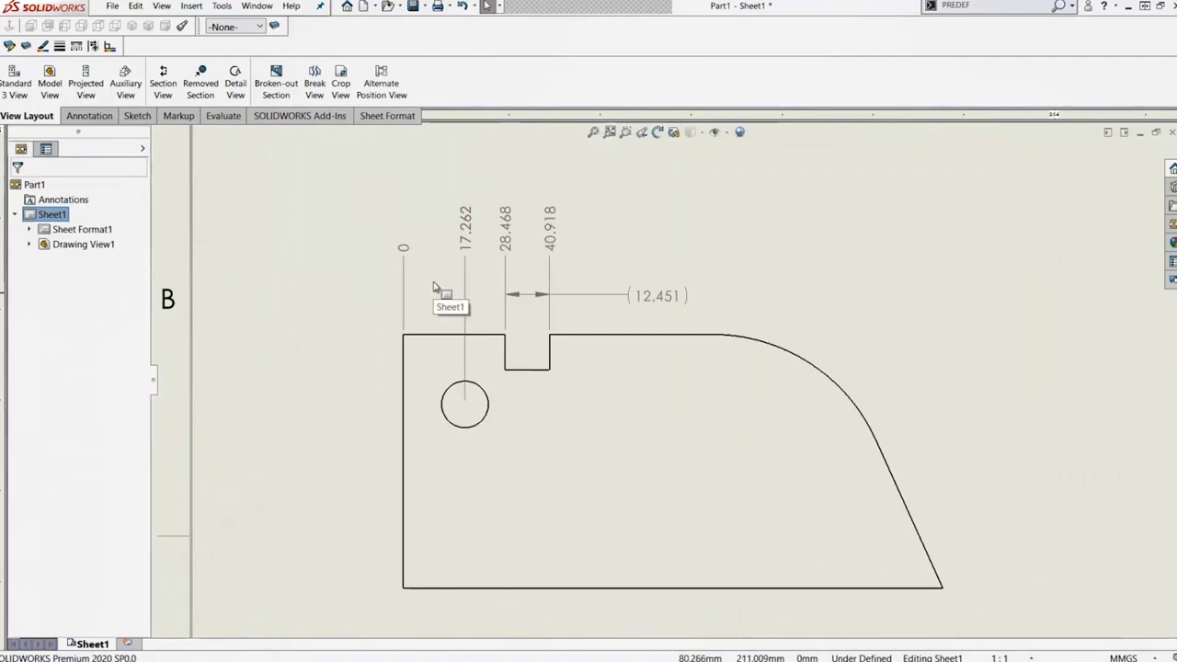
Step: Add a diameter dimension to the plate's hole with Smart Dimension, placing its text above the notch width dimension
click(475, 294)
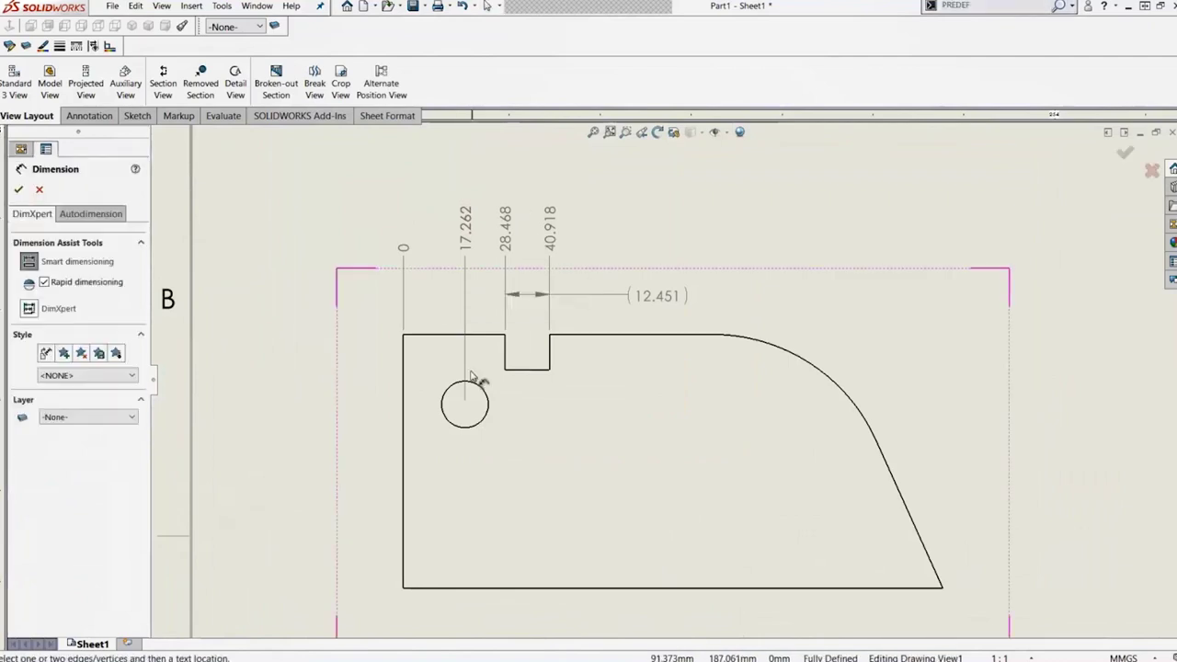
click(471, 382)
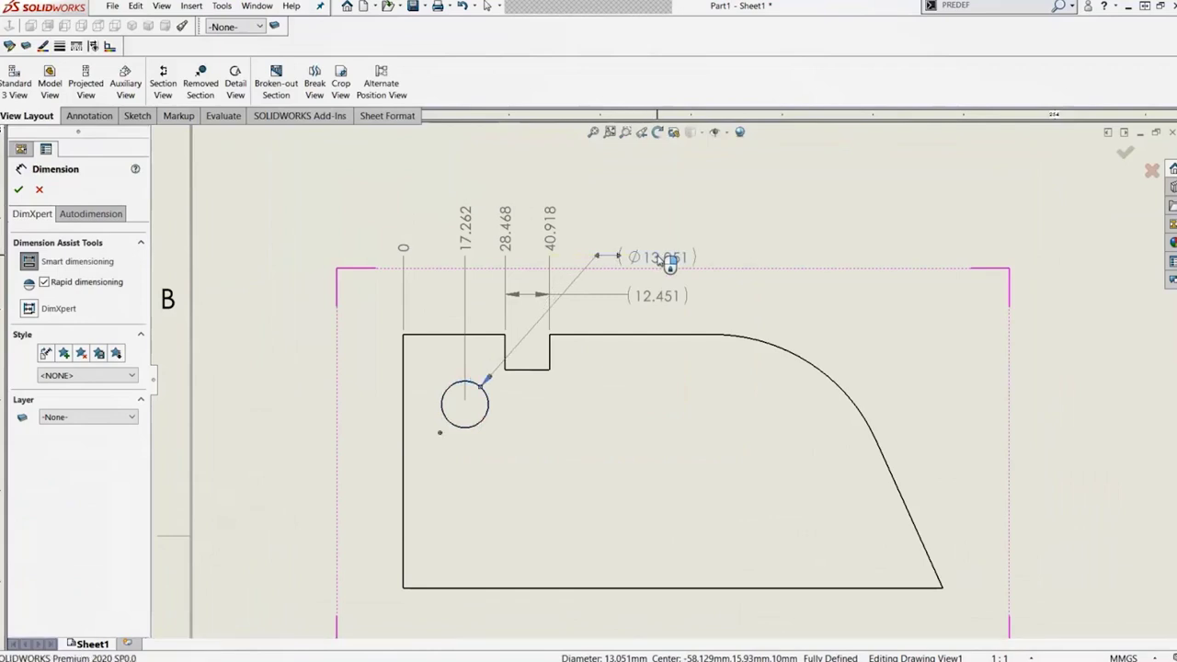
click(668, 261)
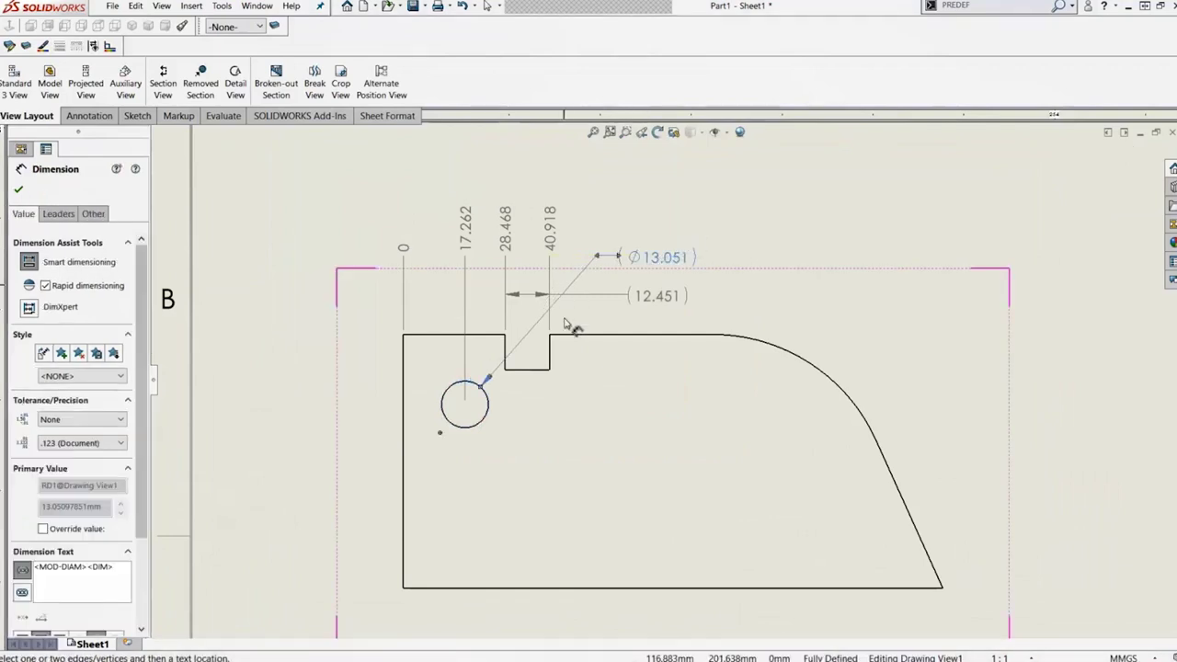
Step: Enable Break Lines for the leader of the hole's diameter dimension
scroll(563, 296, down, 3)
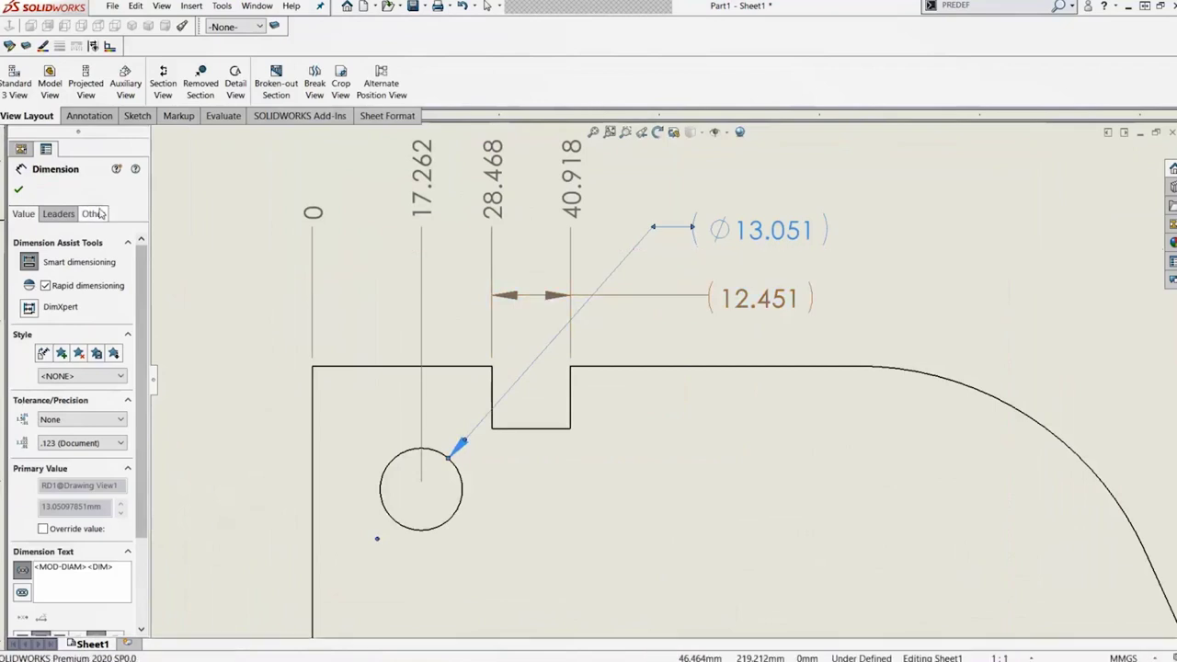
click(60, 215)
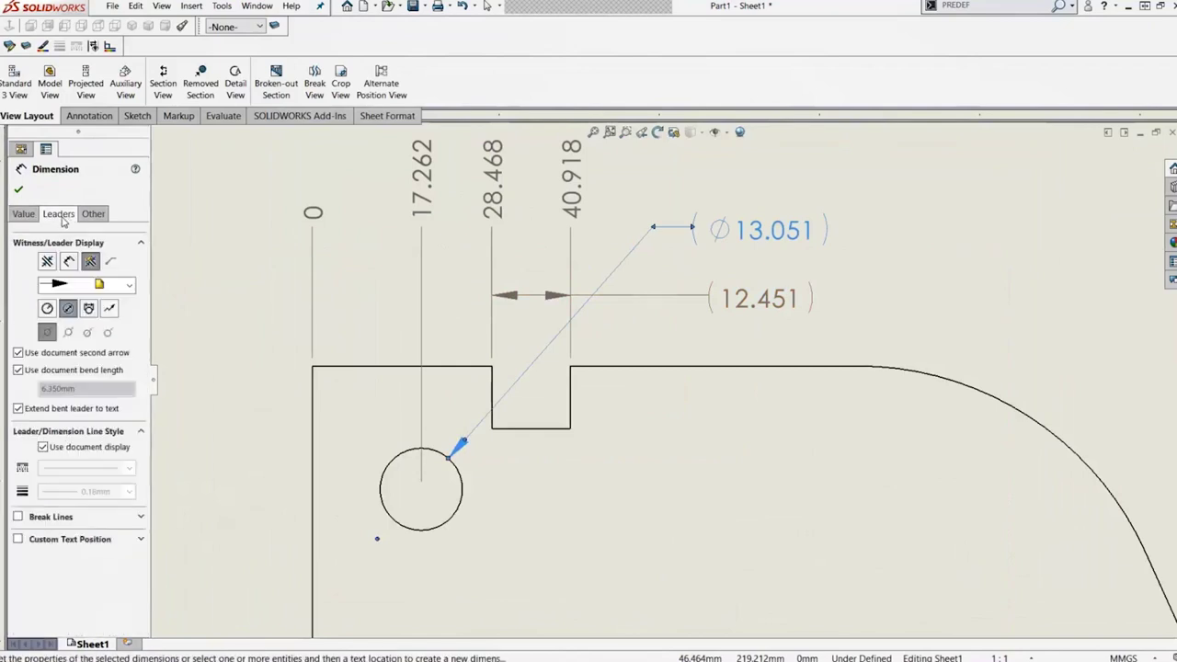
click(17, 517)
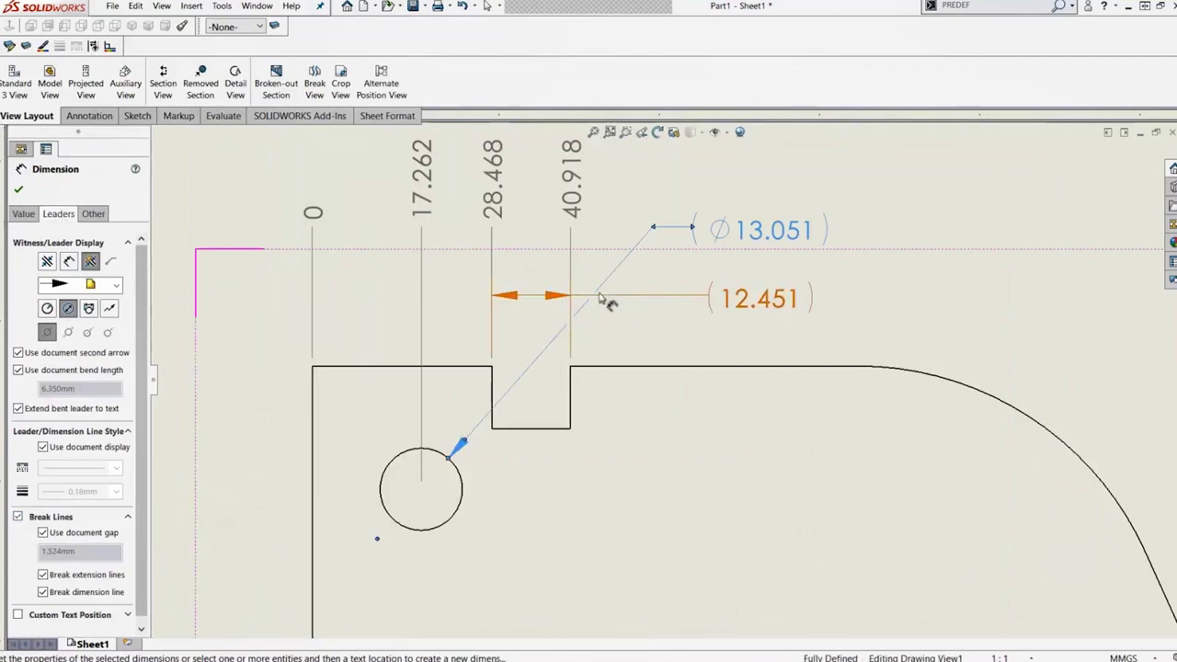
click(18, 188)
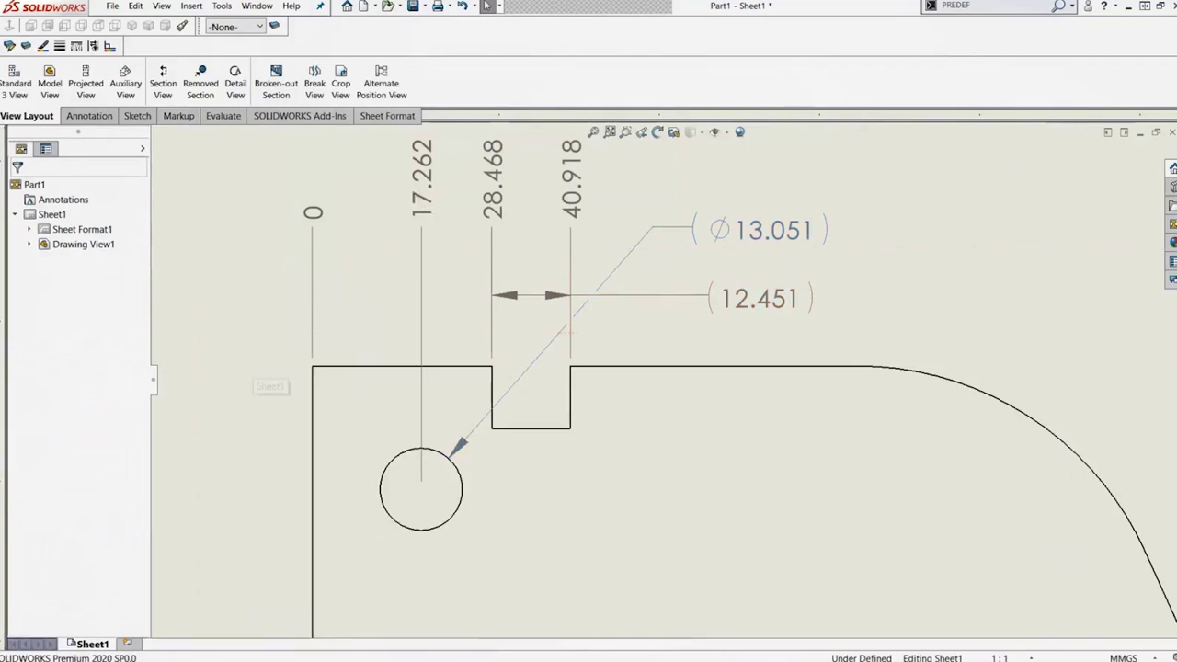
Step: Enable Break only around dimension arrows in the document's dimension properties
click(487, 6)
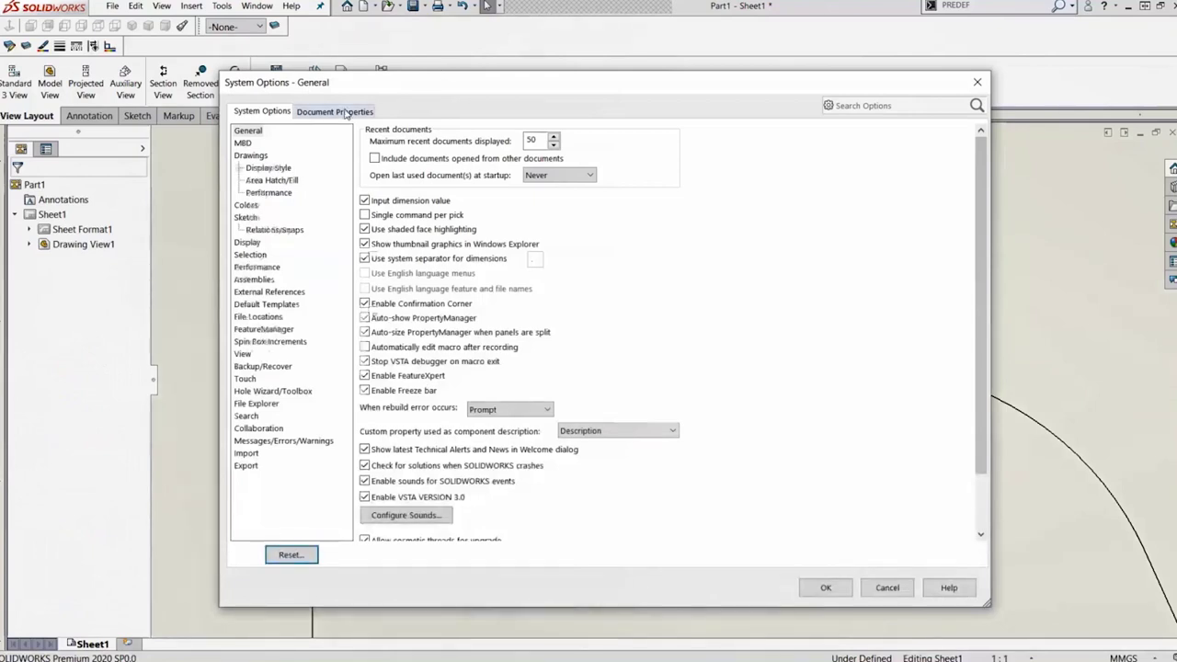
click(345, 111)
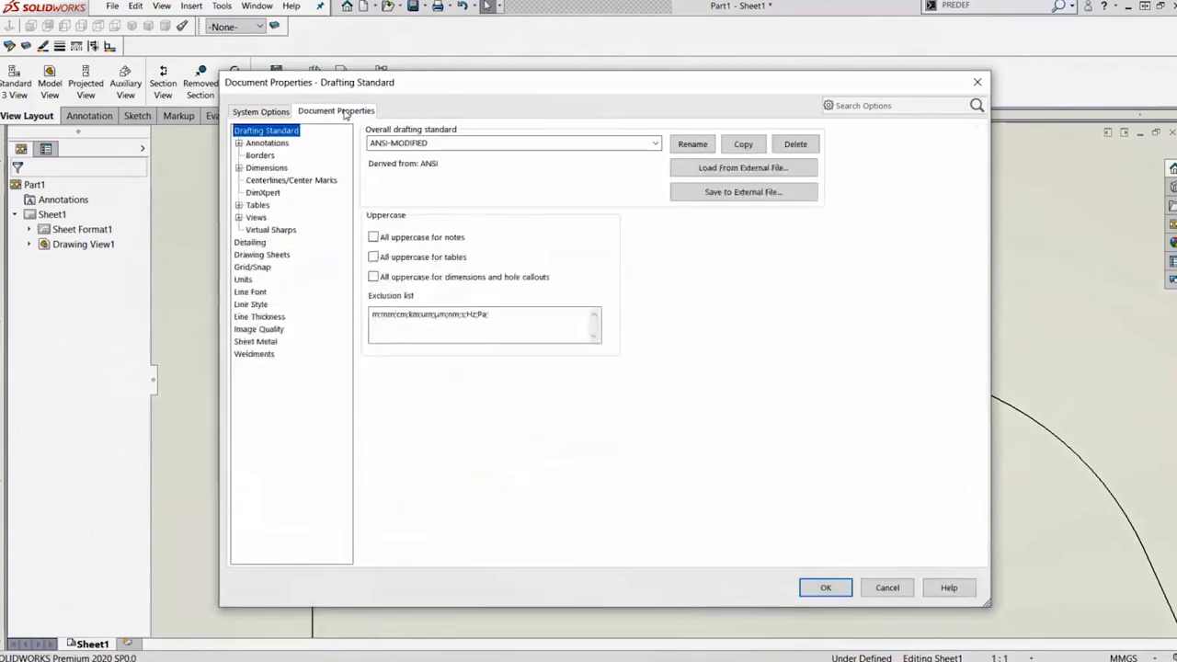
click(266, 168)
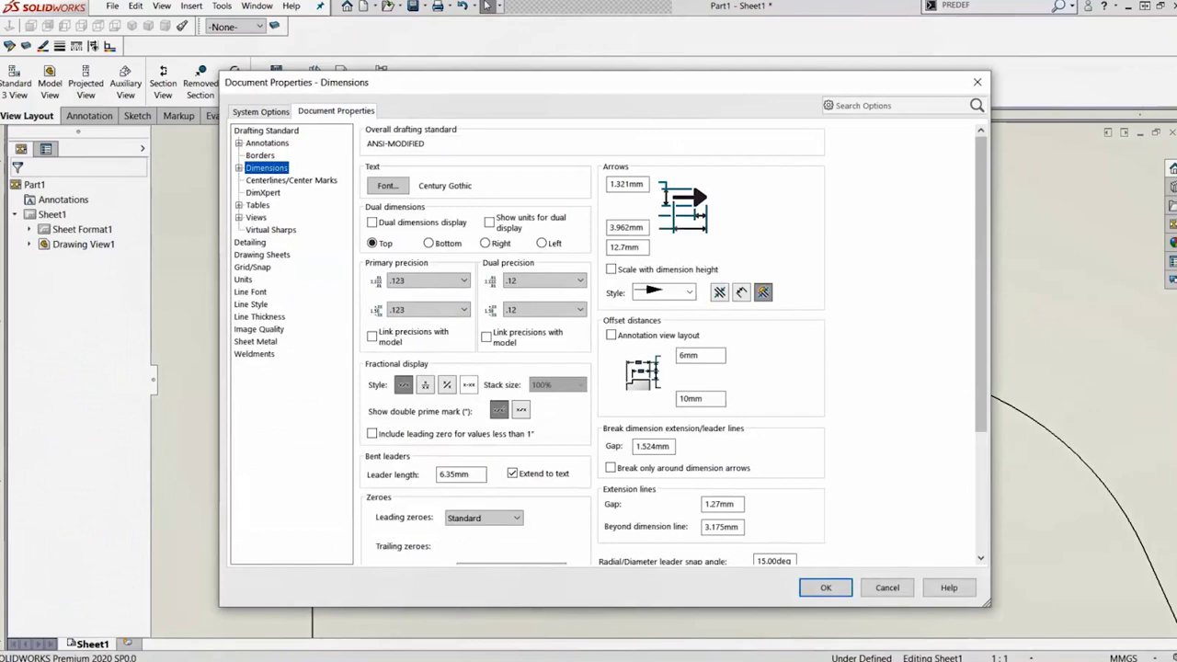
click(621, 470)
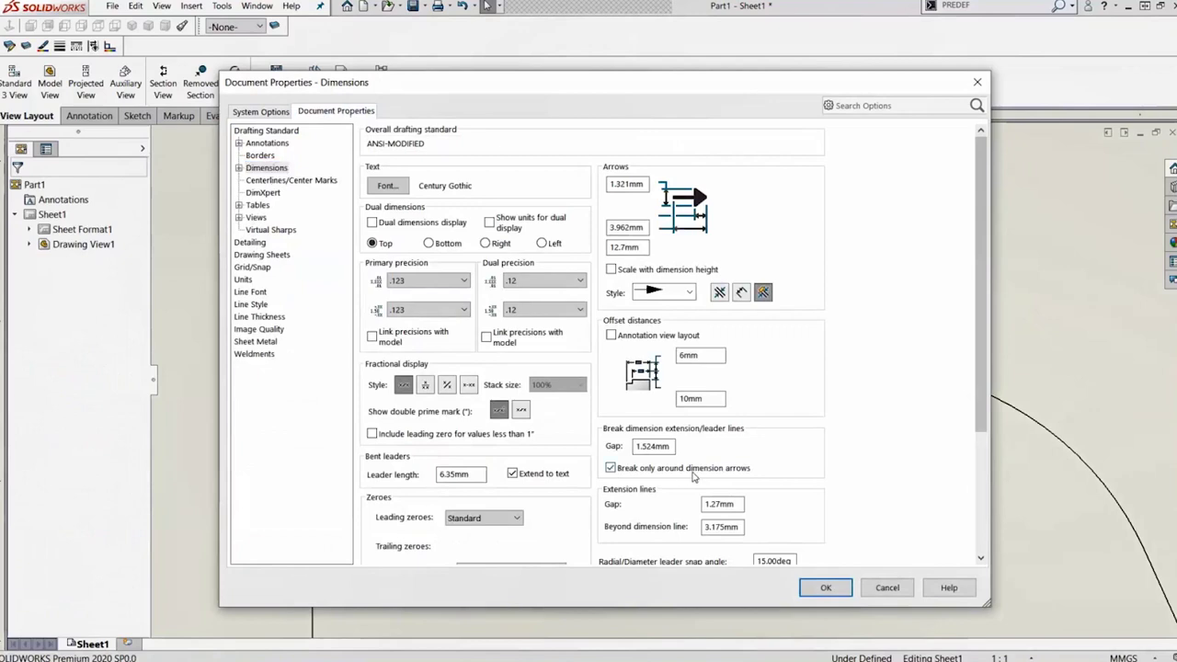
click(823, 586)
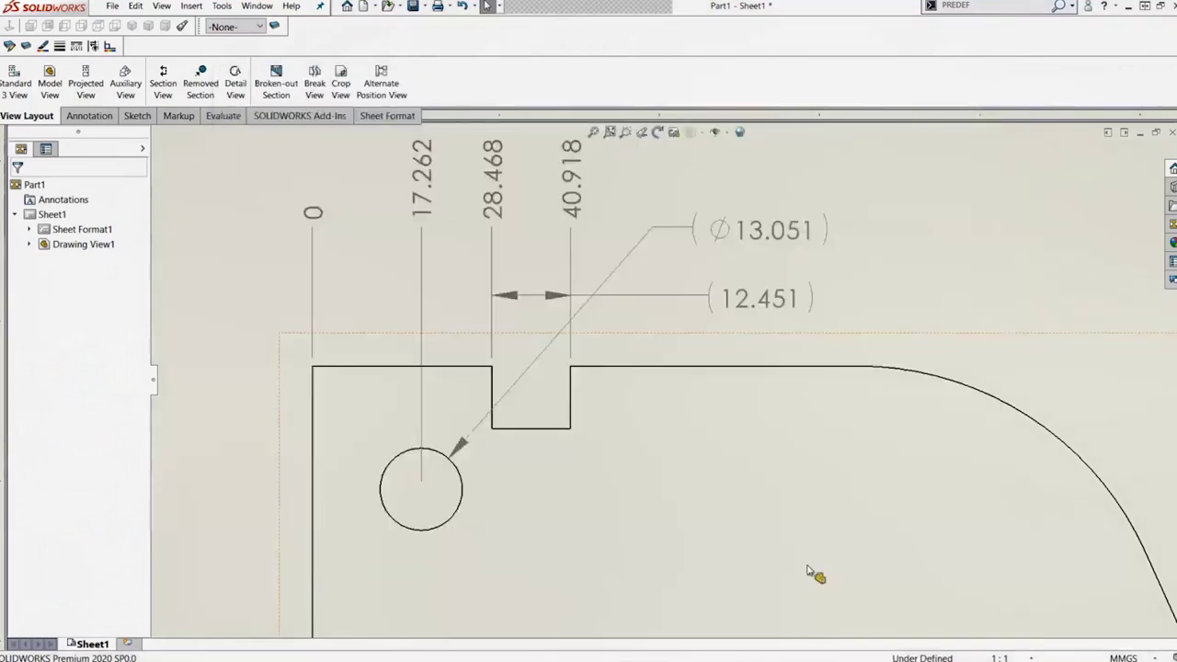
Step: Reposition the hole's diameter dimension just above the notch width dimension so its leader crosses the notch dimension line away from the arrows
click(721, 237)
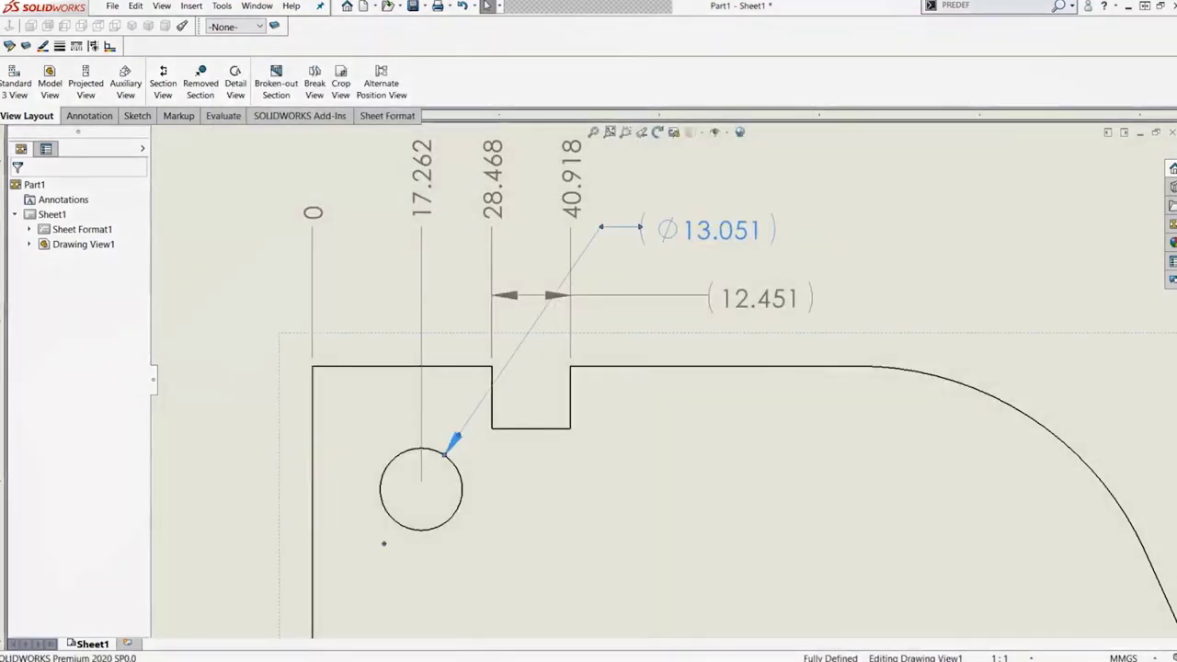
scroll(565, 328, down, 2)
scroll(626, 331, up, 2)
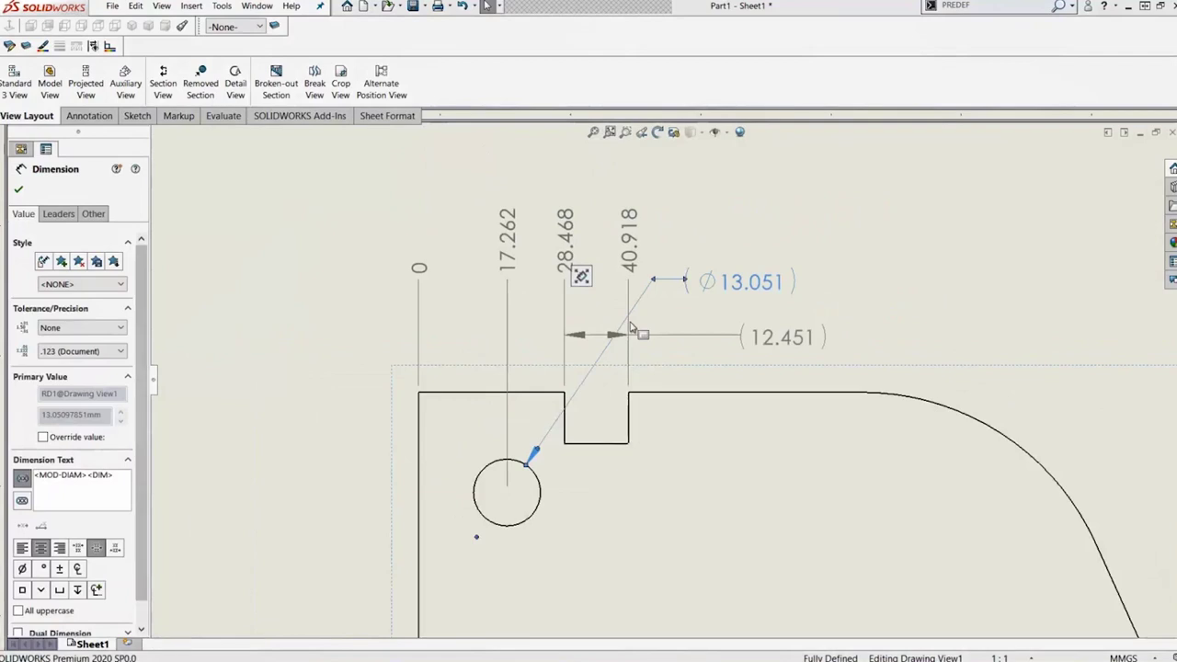
drag(743, 303, 758, 306)
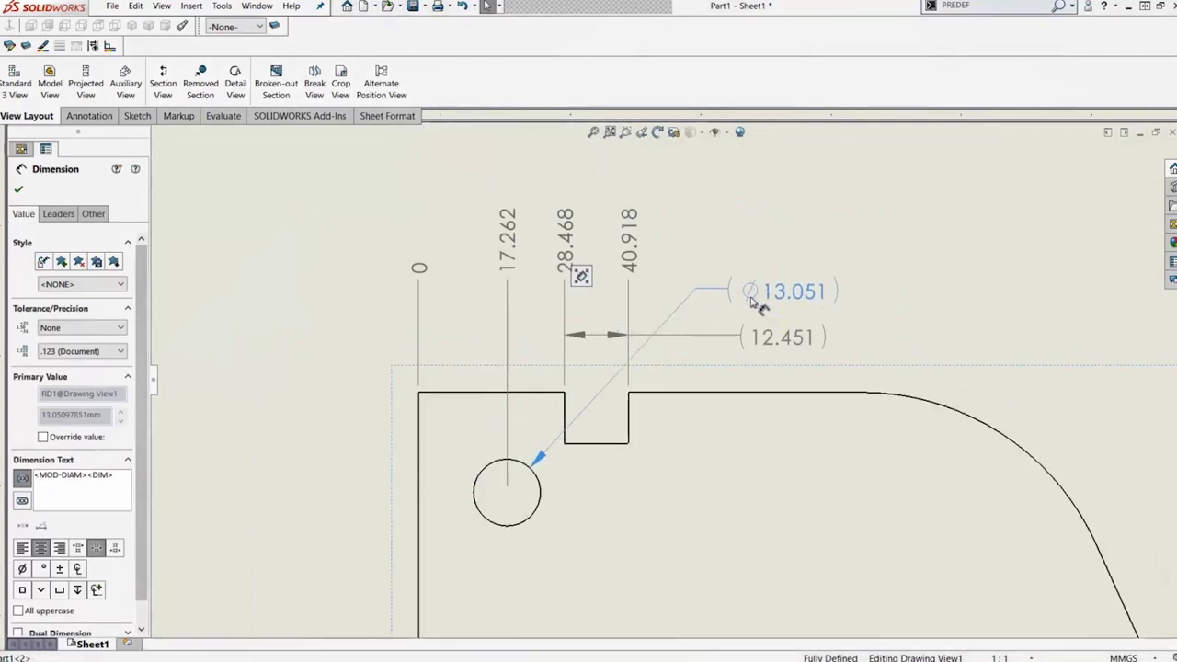
Step: Turn off Break only around dimension arrows in the document's dimension properties
click(528, 11)
click(333, 111)
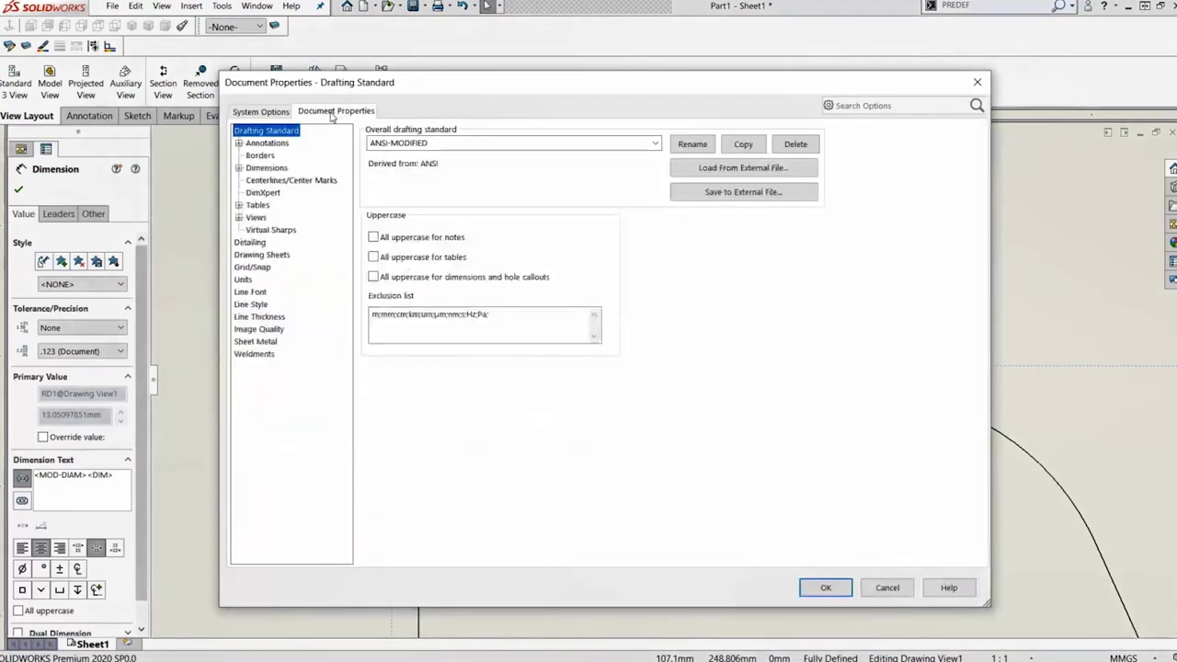
click(266, 167)
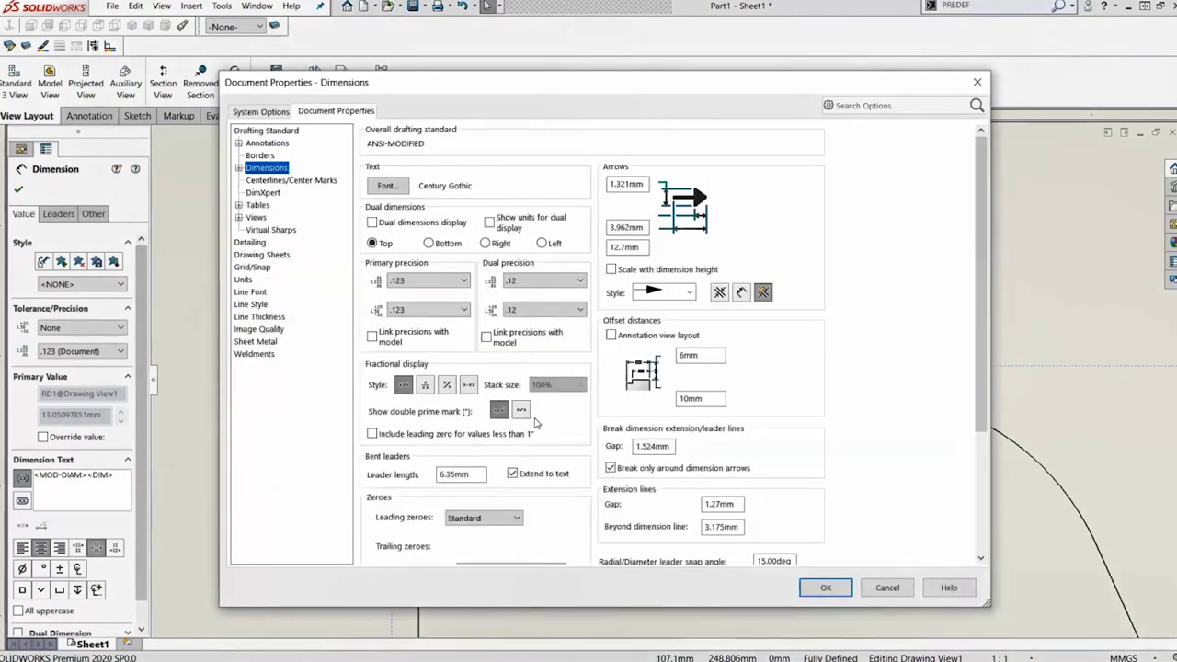
click(610, 468)
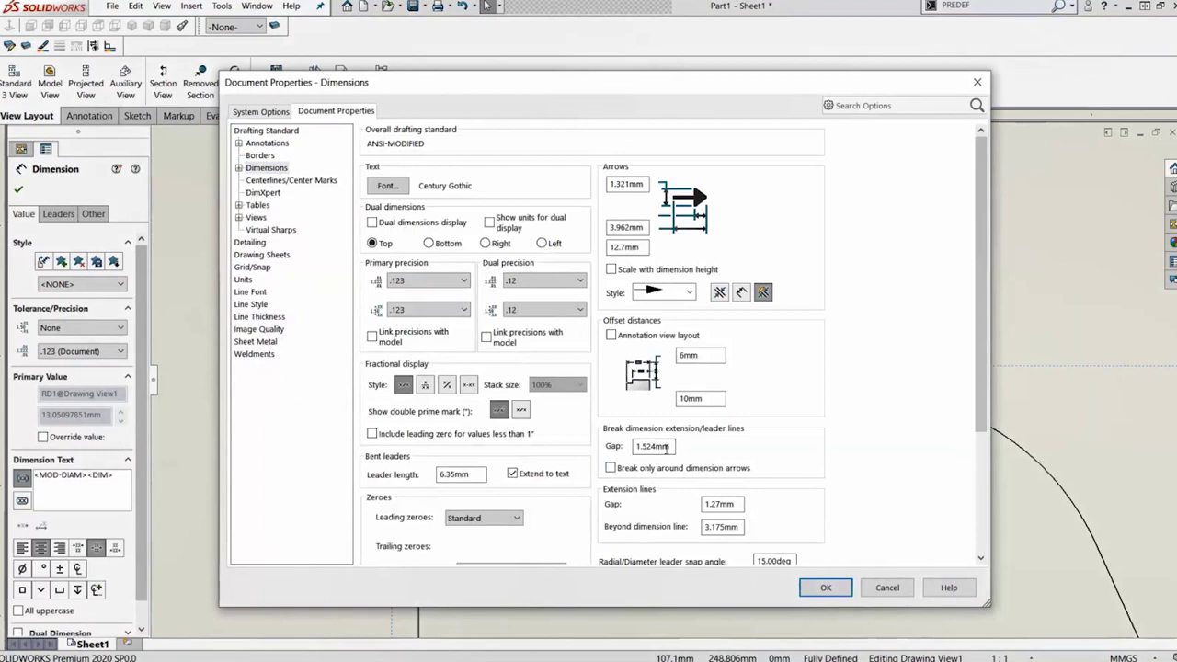
click(825, 586)
Step: Move the hole's diameter dimension to the left of the zero ordinate dimension and turn off its Break Lines option
click(752, 309)
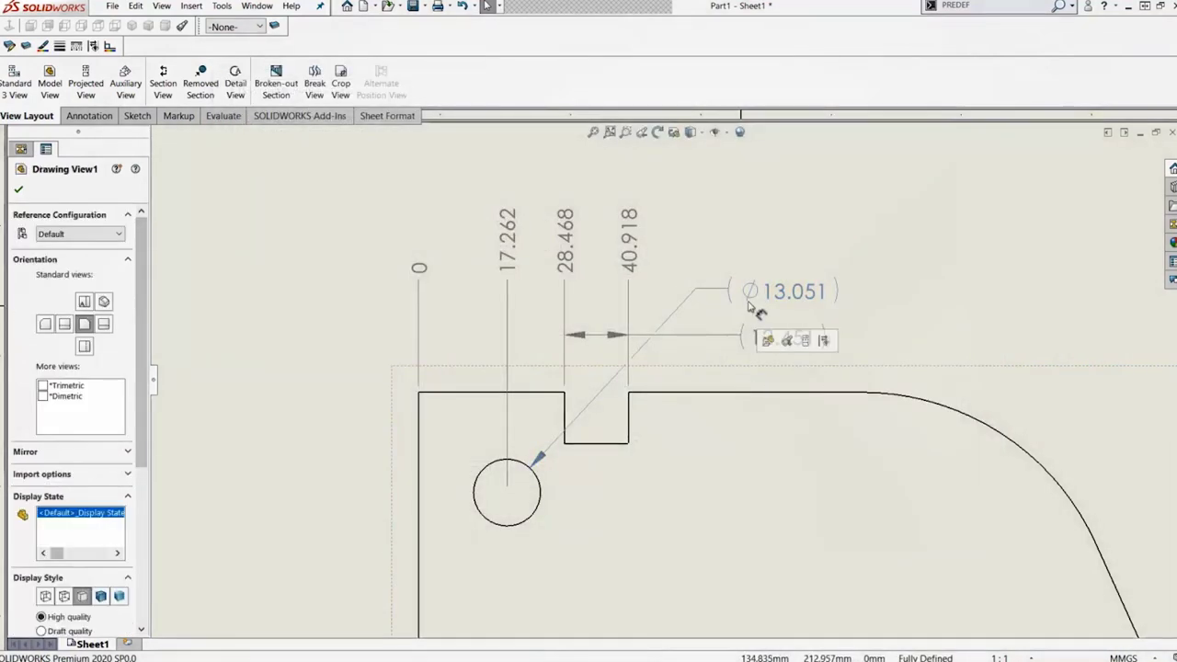
drag(751, 294, 276, 302)
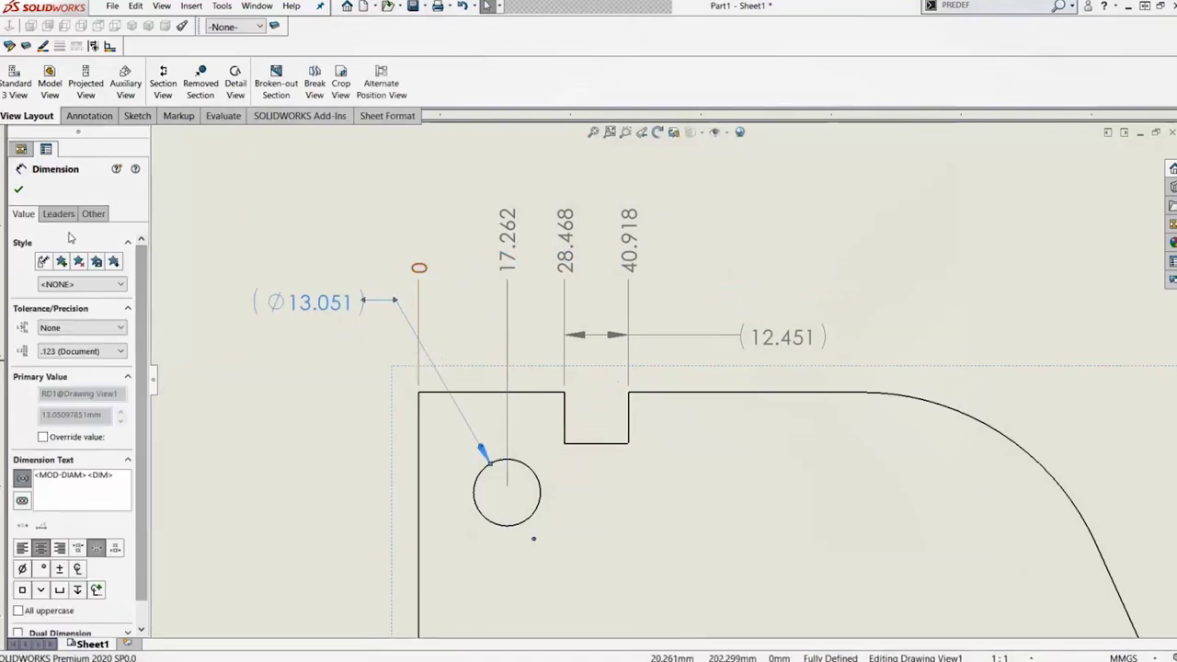
click(58, 213)
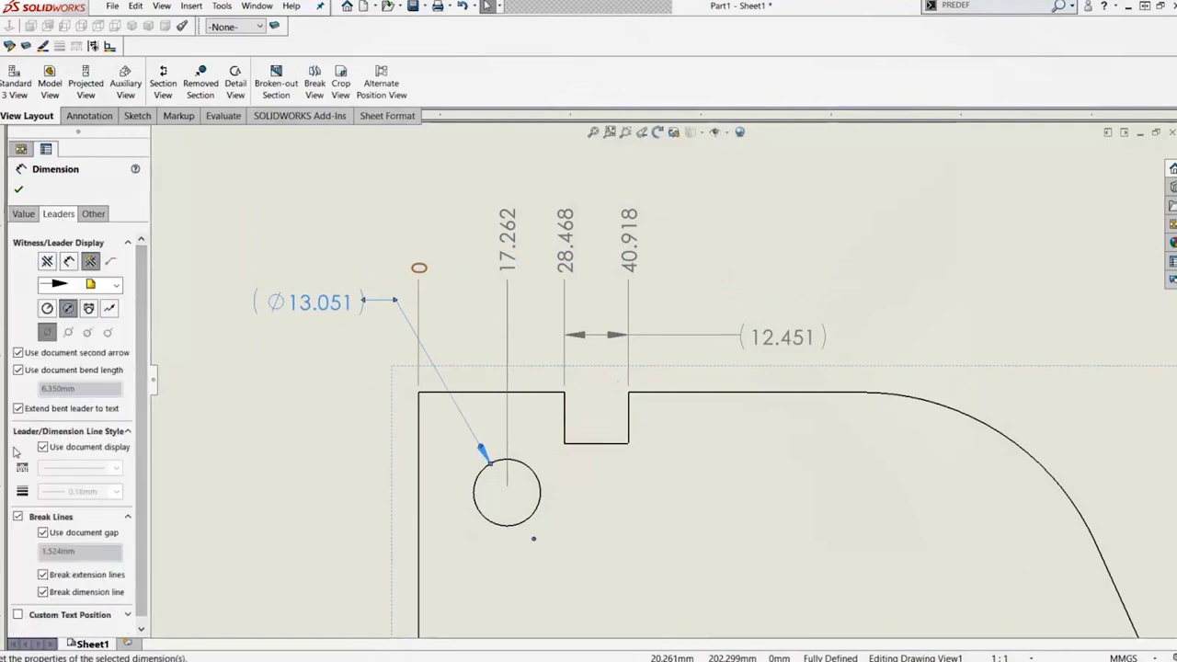
click(18, 517)
click(380, 410)
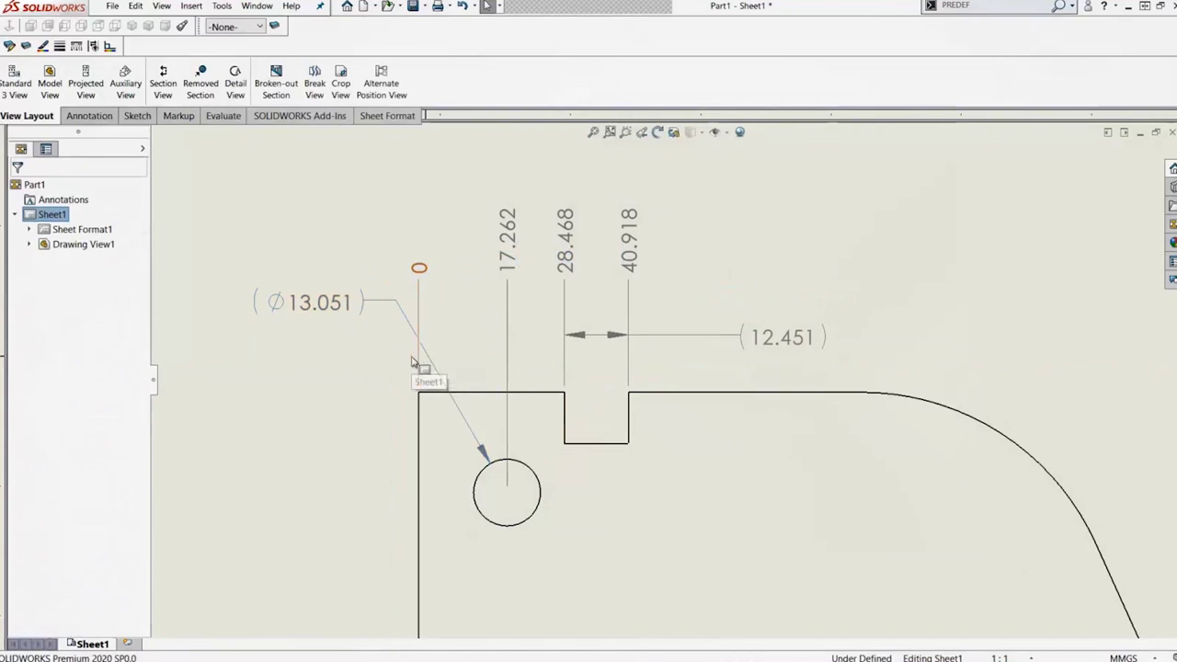
Step: While using Smart Dimension, find the virtual intersection of the plate's upper horizontal edge and its slanted right edge
scroll(505, 317, up, 5)
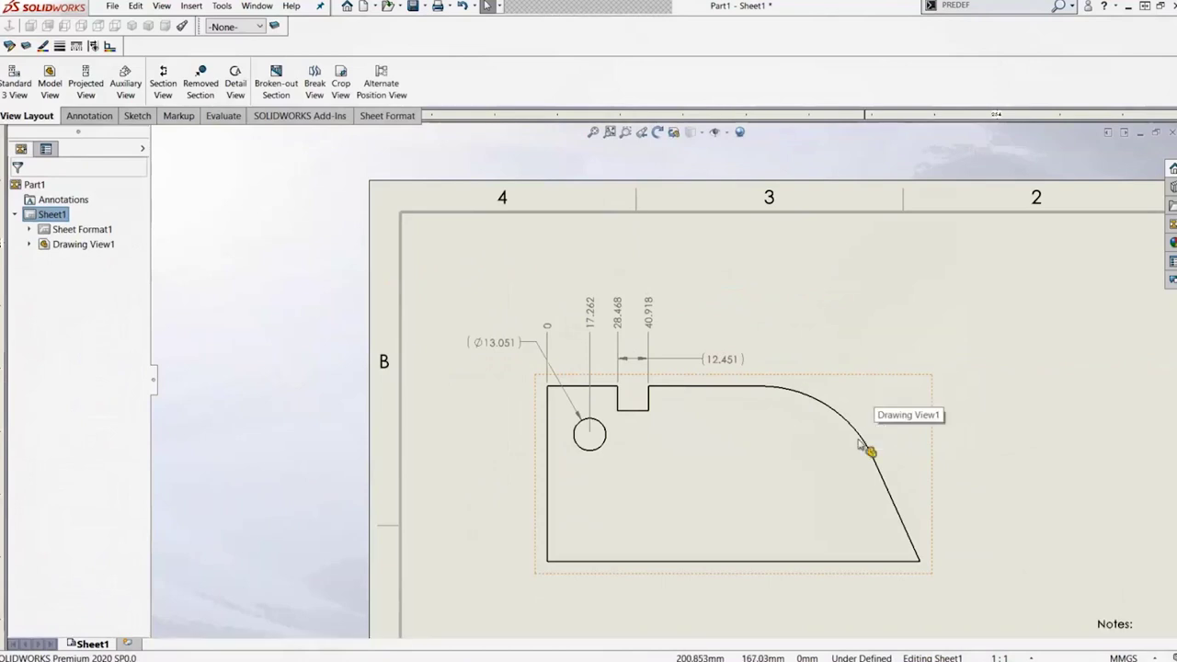
click(799, 352)
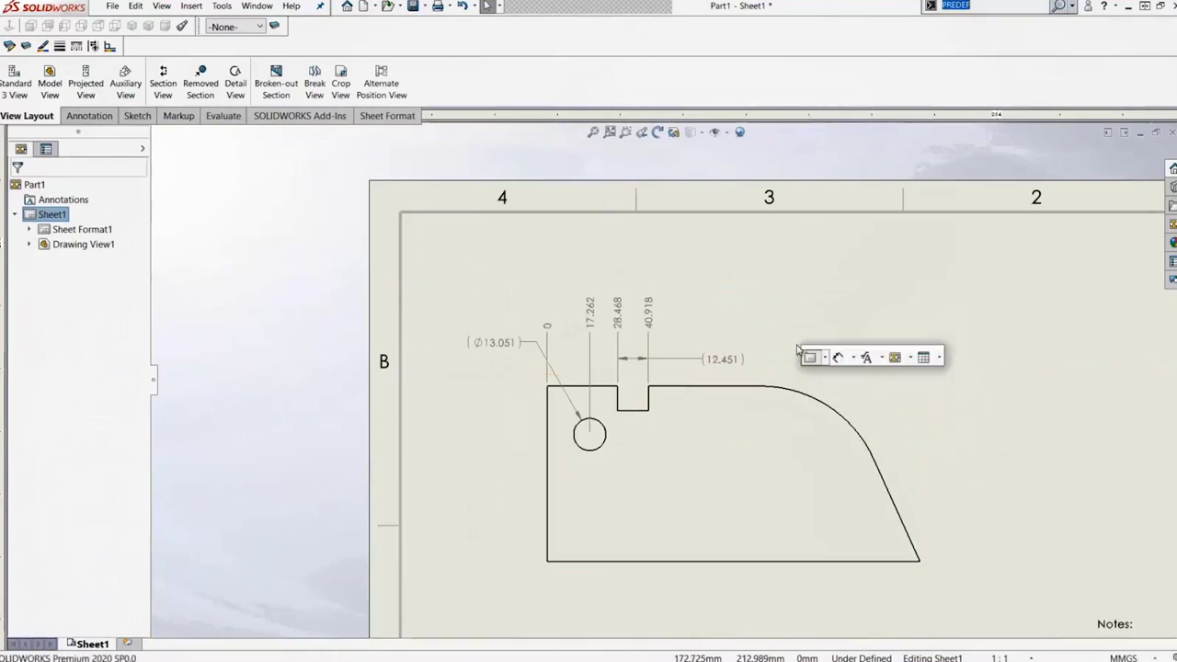
click(837, 358)
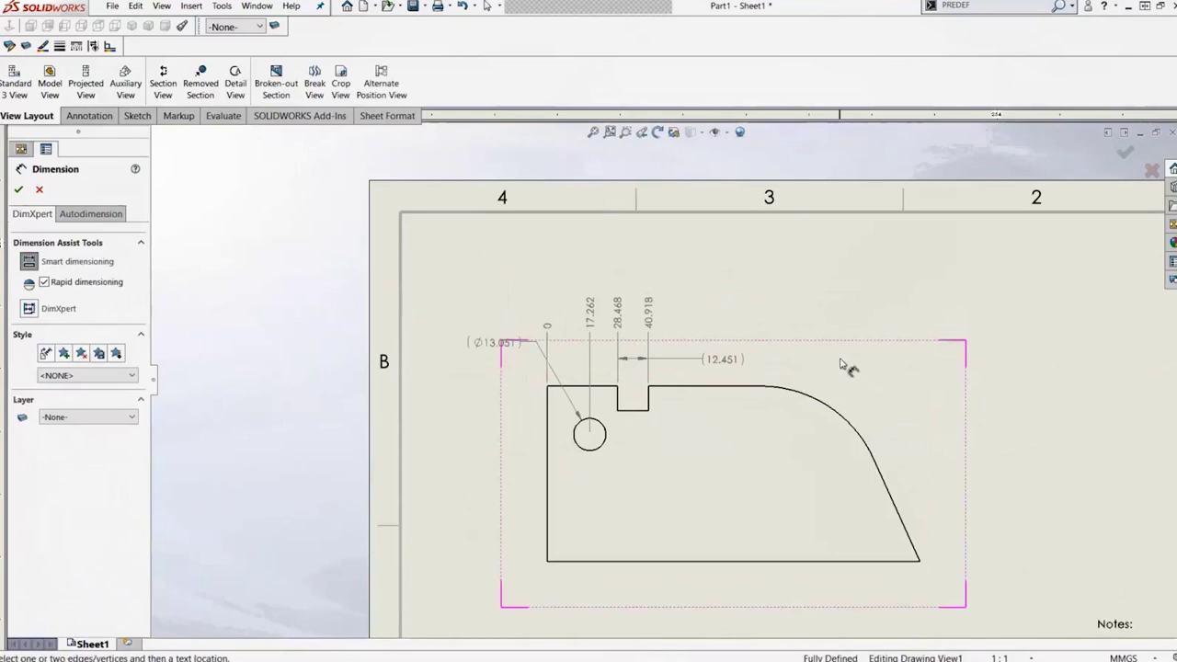
right_click(709, 388)
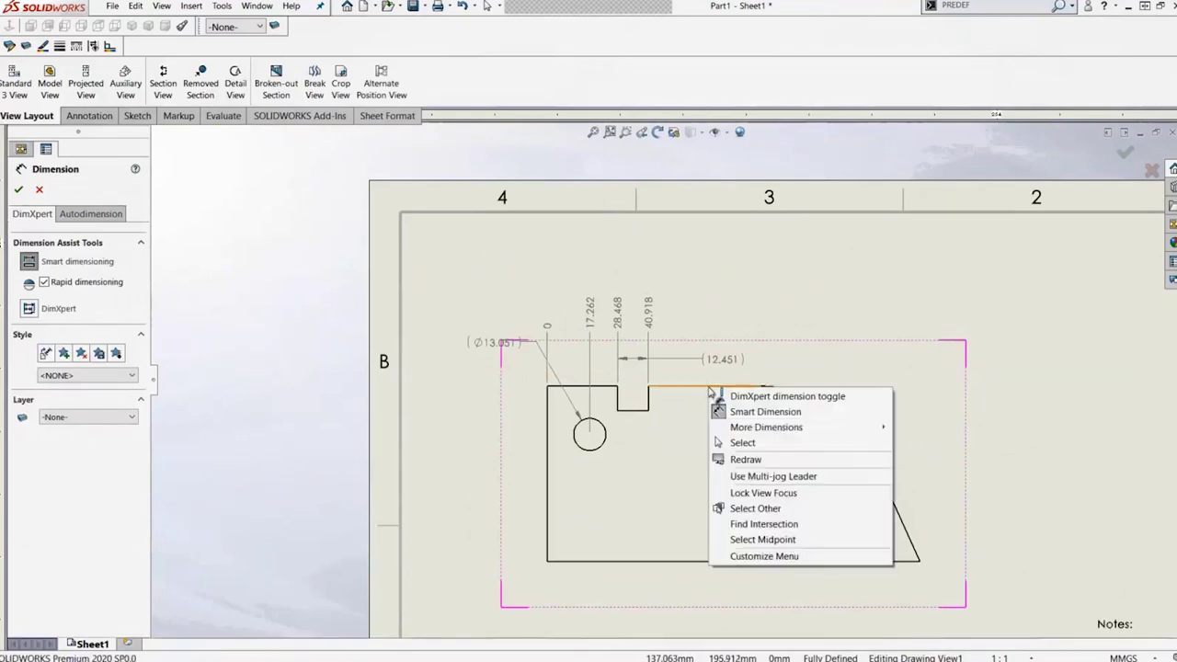
click(761, 526)
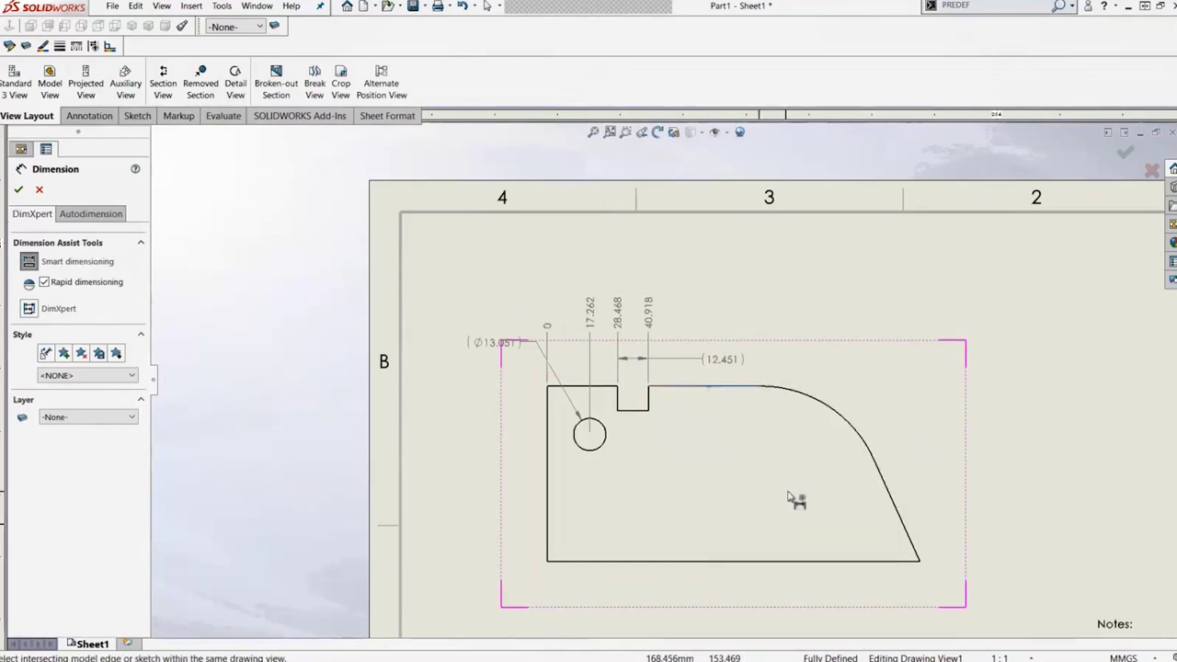
click(882, 477)
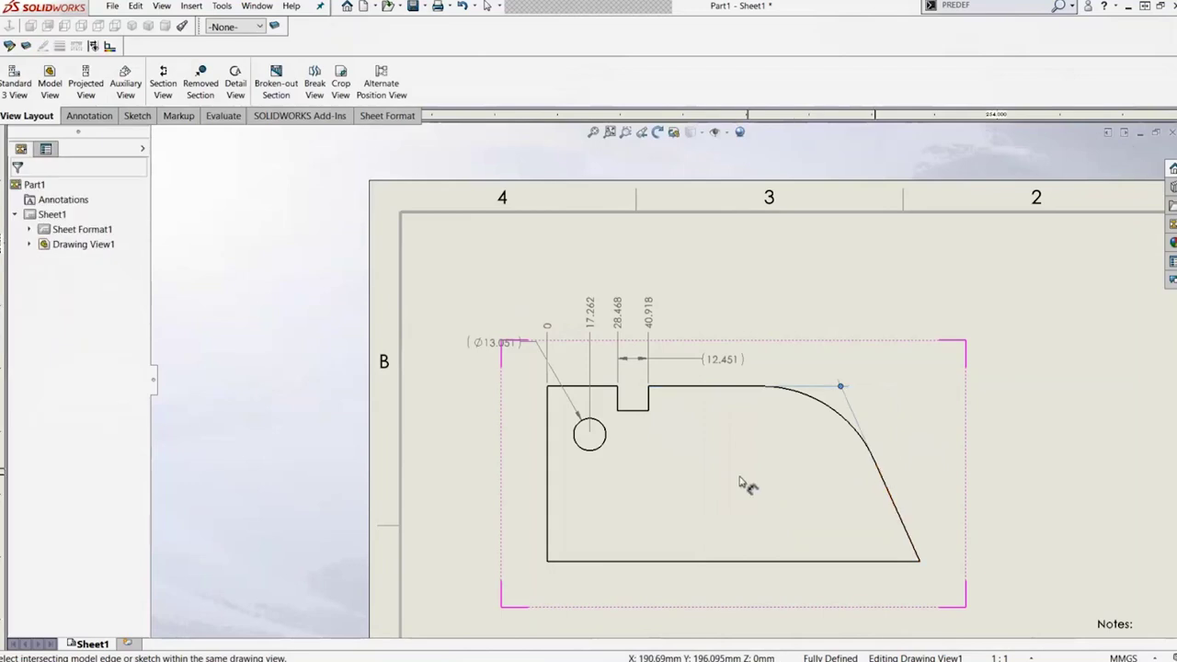
Step: Dimension the horizontal distance from the plate's left edge to the virtual intersection, placing it below the plate
click(549, 467)
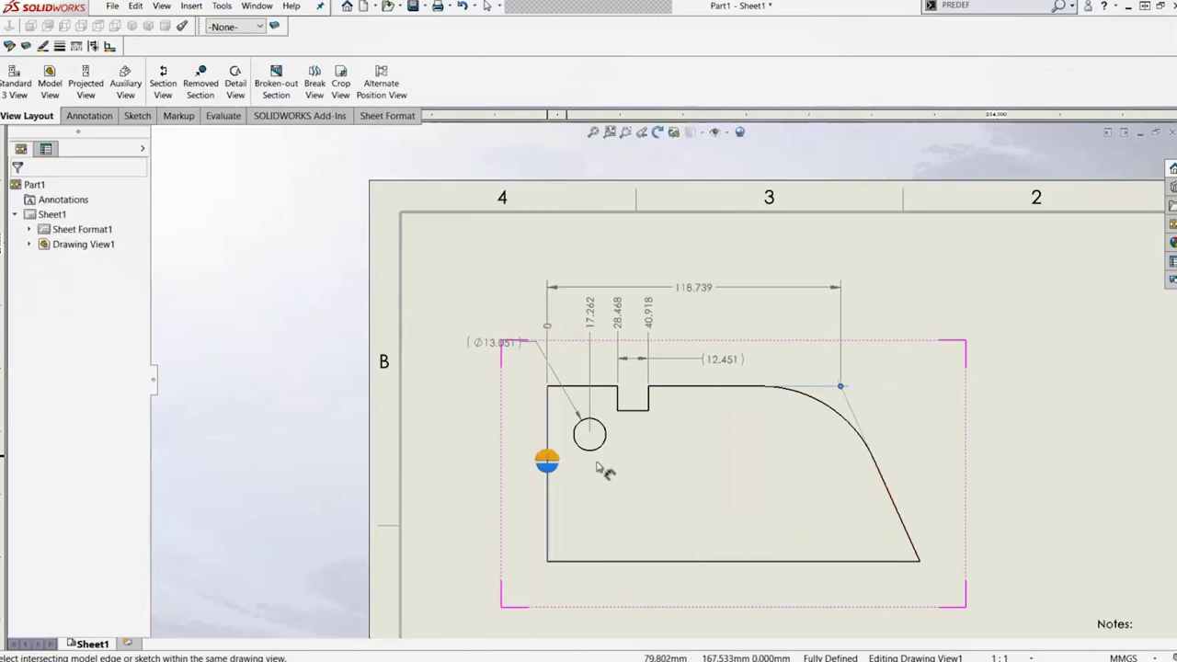
scroll(670, 481, up, 2)
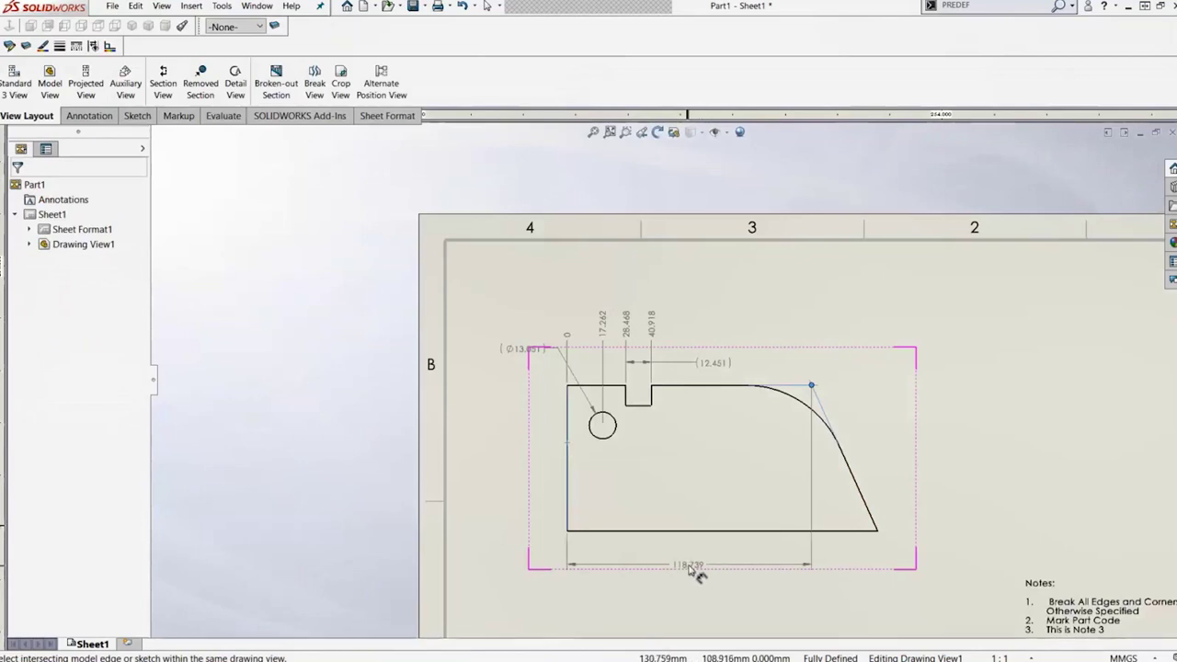
click(705, 568)
scroll(795, 548, down, 3)
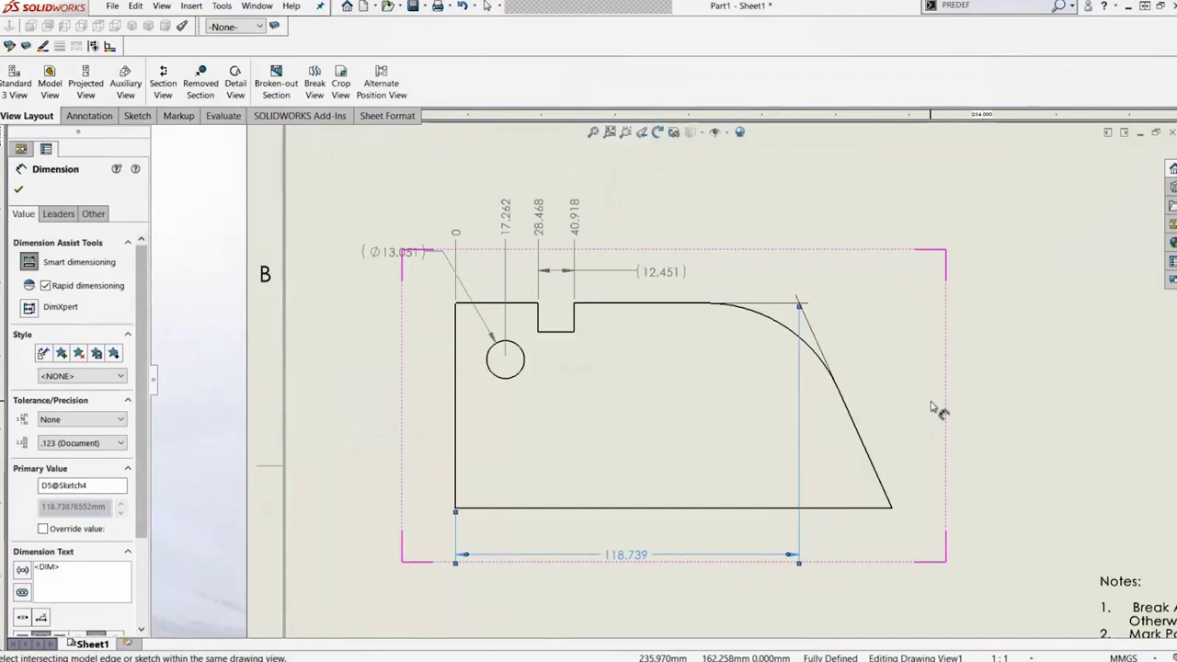
key(Escape)
key(Escape)
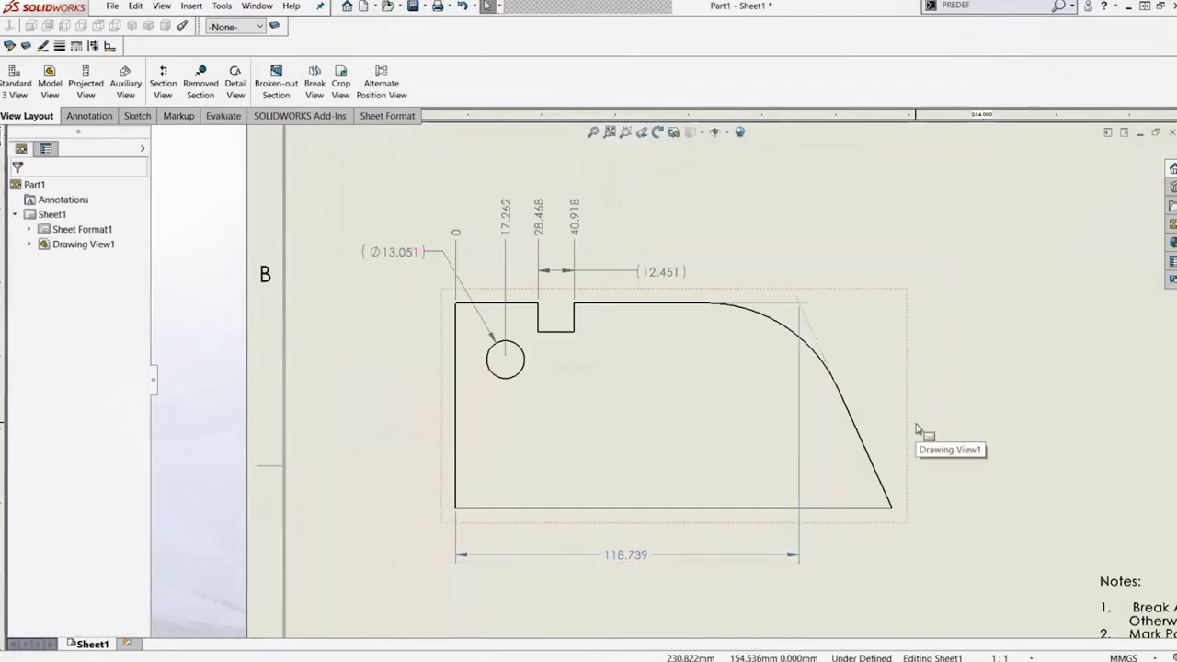
Step: Dimension the angle between the plate's slanted right edge and its bottom edge, placing the text inside the corner
key(s)
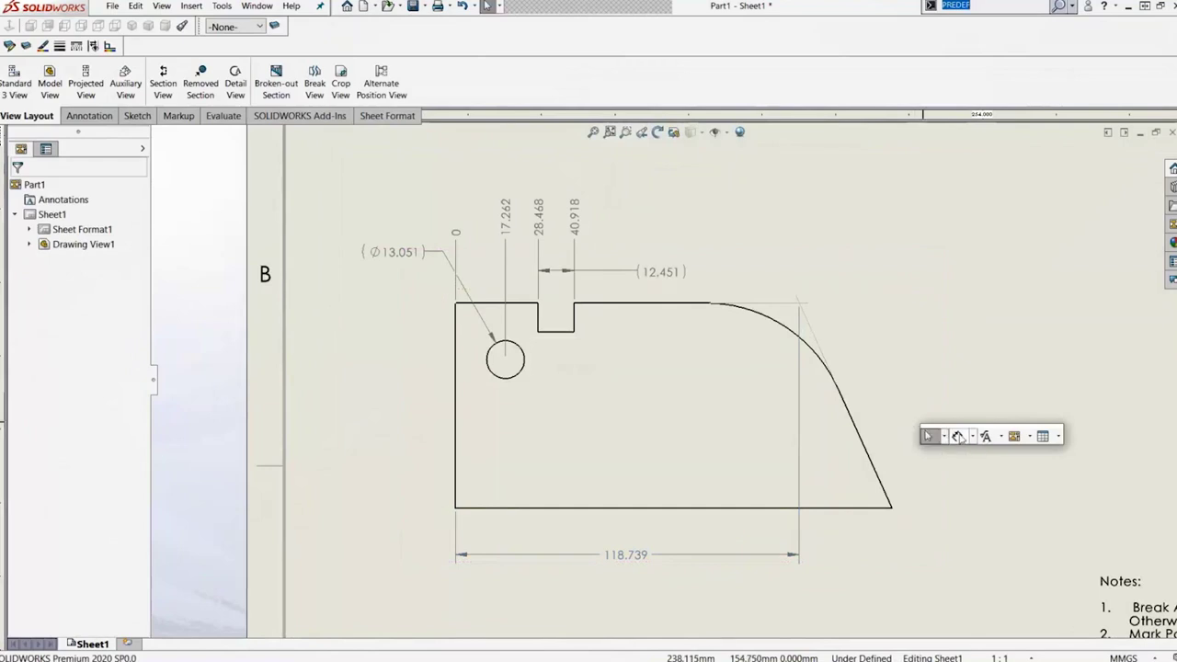
click(958, 436)
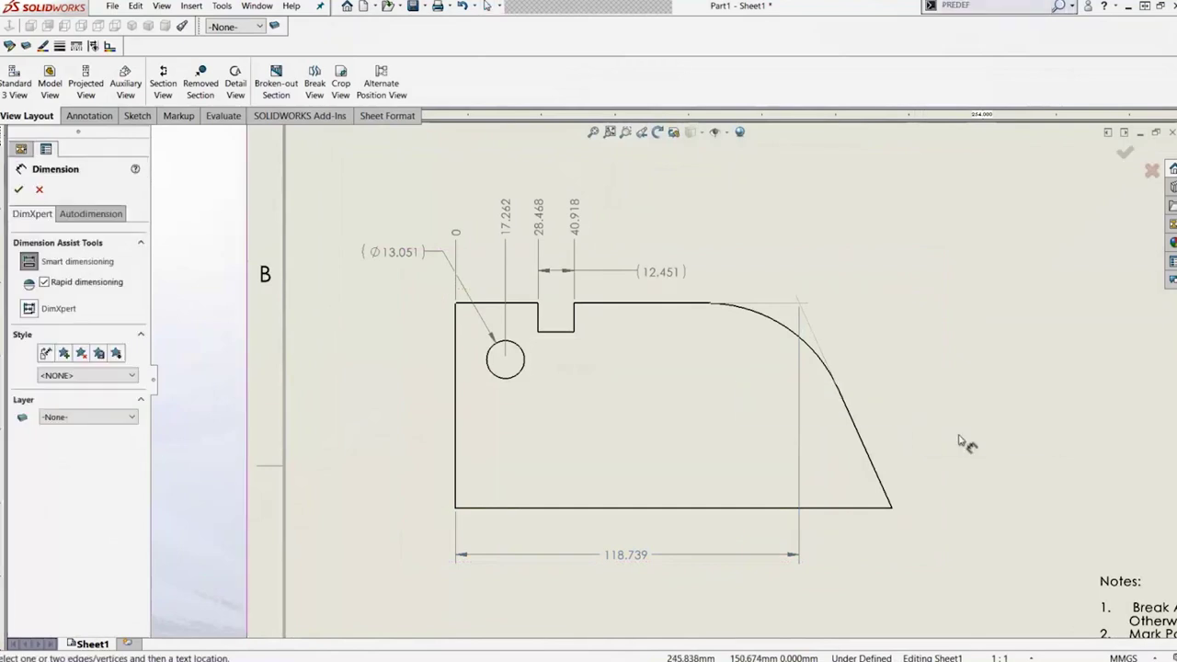
click(869, 476)
click(841, 507)
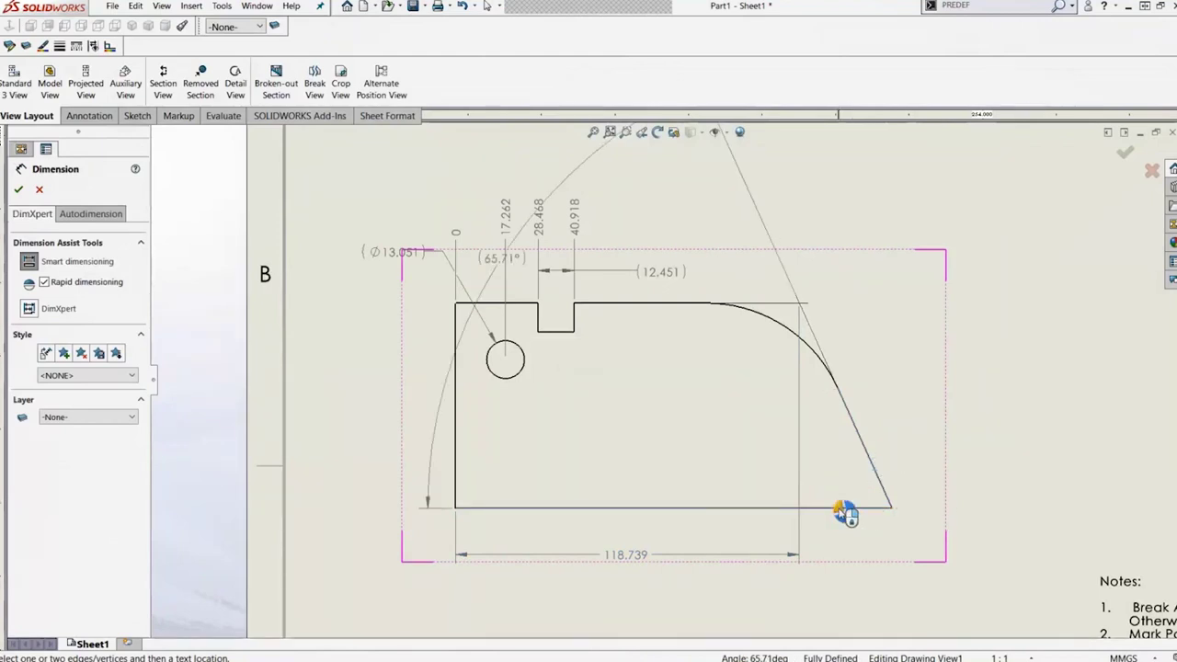
click(844, 512)
drag(502, 259, 841, 469)
click(1023, 393)
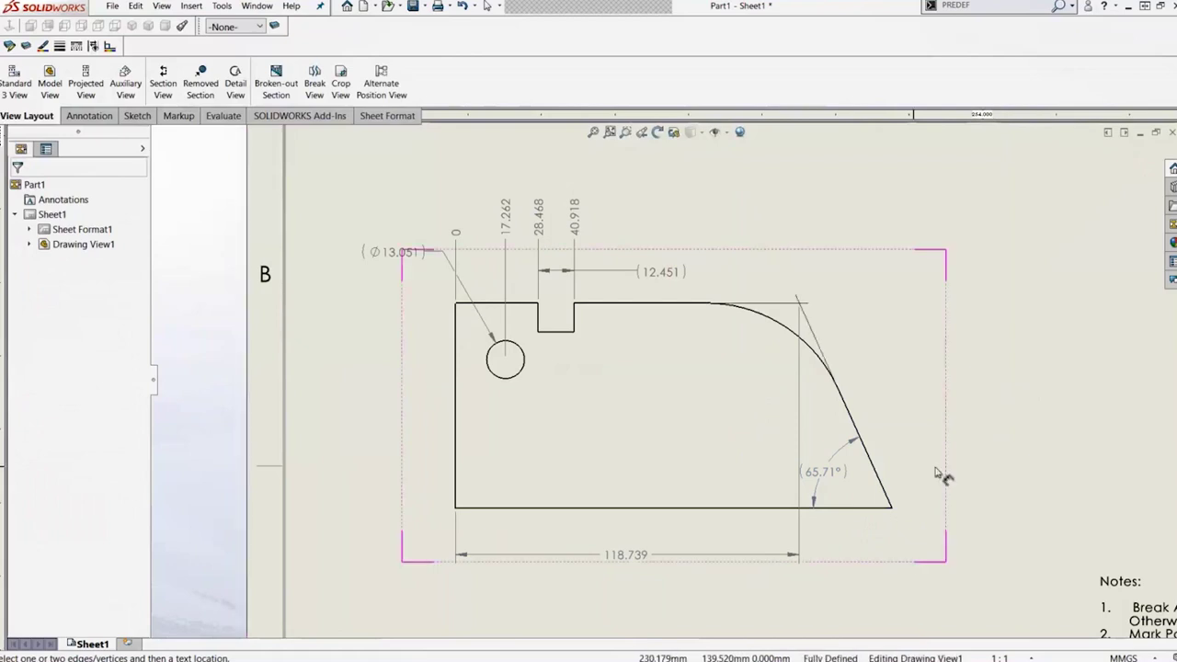
Step: Display the lower right corner's angle dimension as its explementary angle and pull its arc slightly closer to the corner
right_click(830, 474)
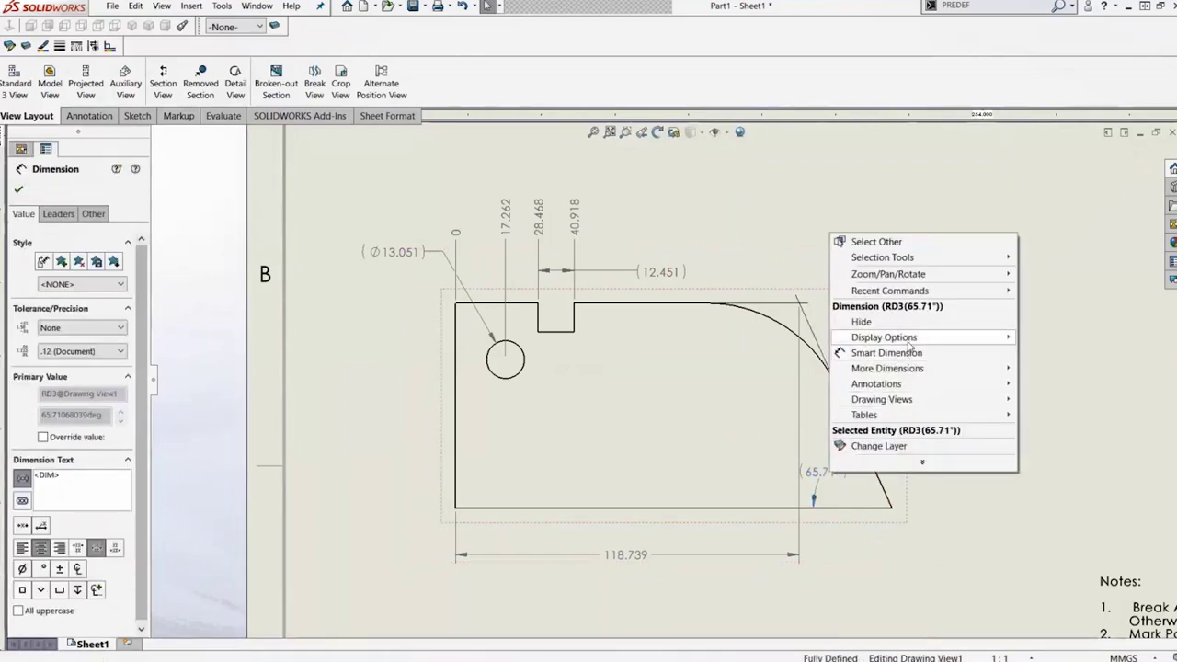
mouse_move(914, 343)
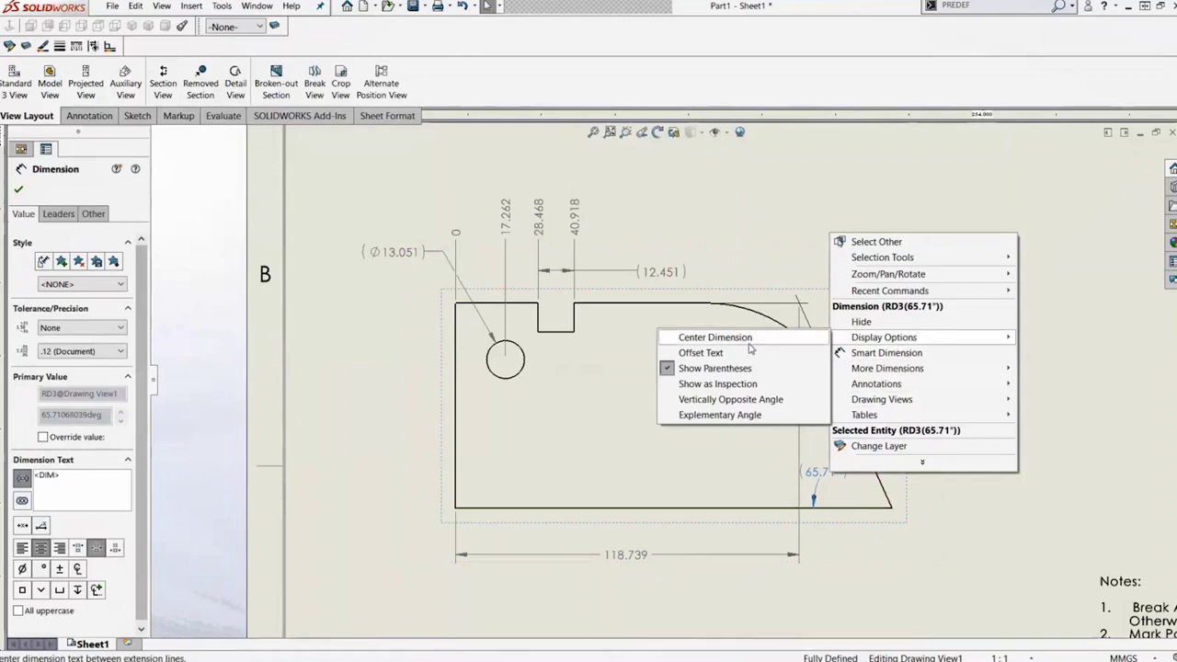
click(701, 414)
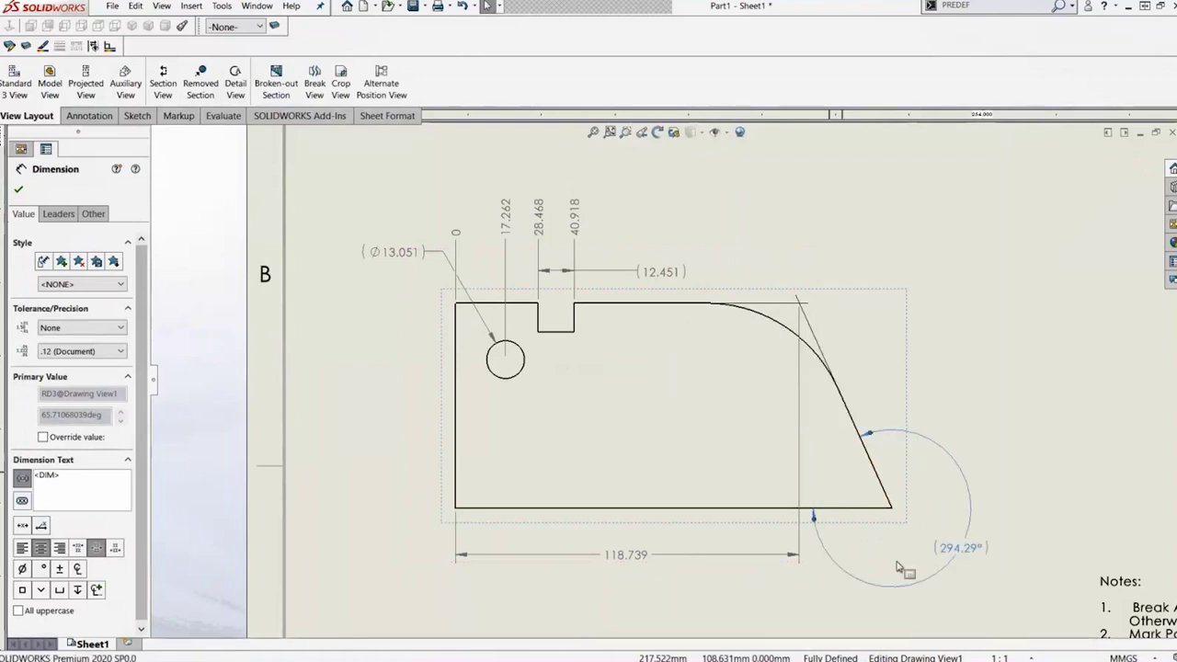
drag(1020, 552, 951, 544)
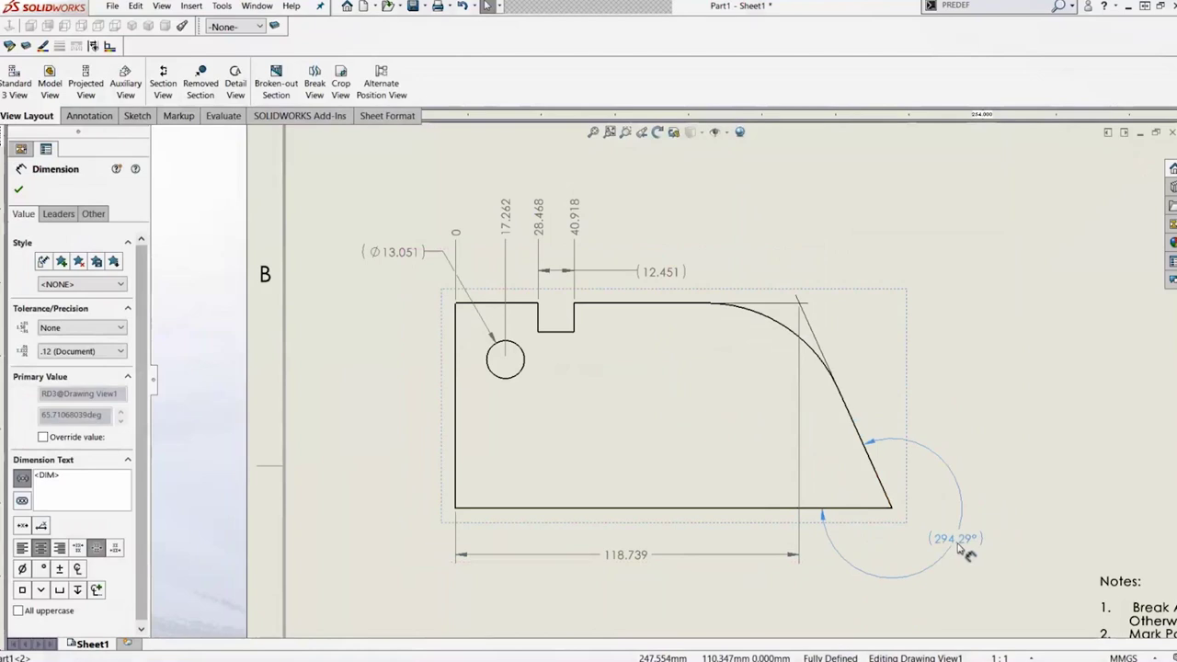
Step: Toggle the Explementary Angle option again to return the corner's angle dimension to the interior angle, and deselect it
right_click(947, 540)
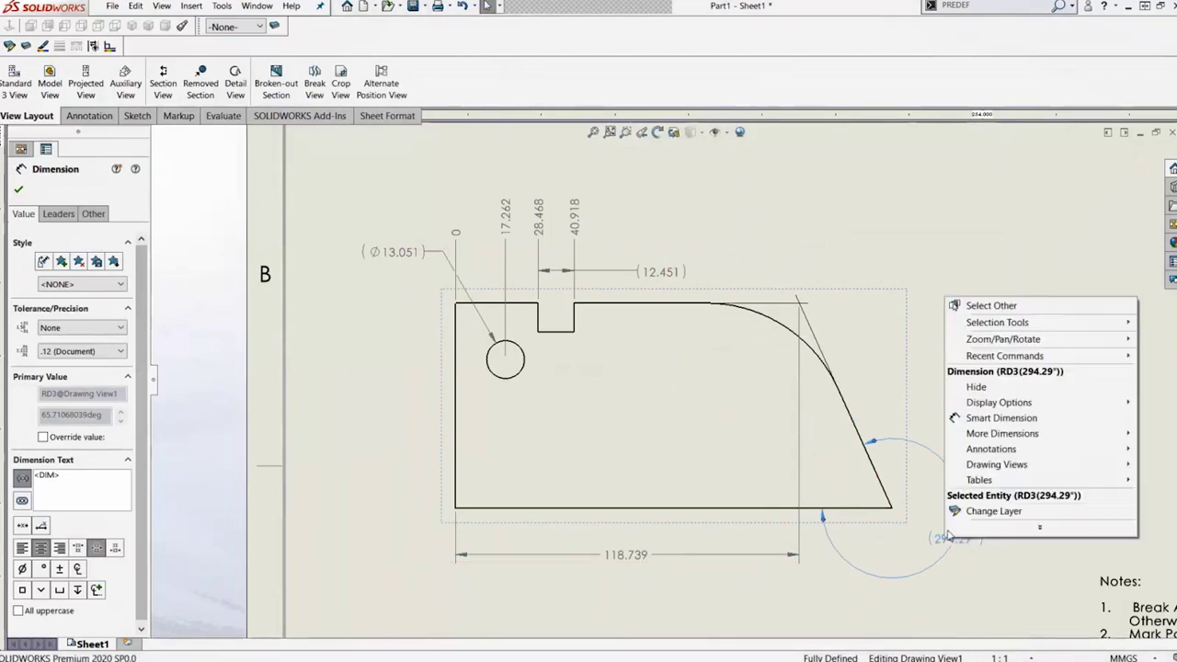
mouse_move(996, 406)
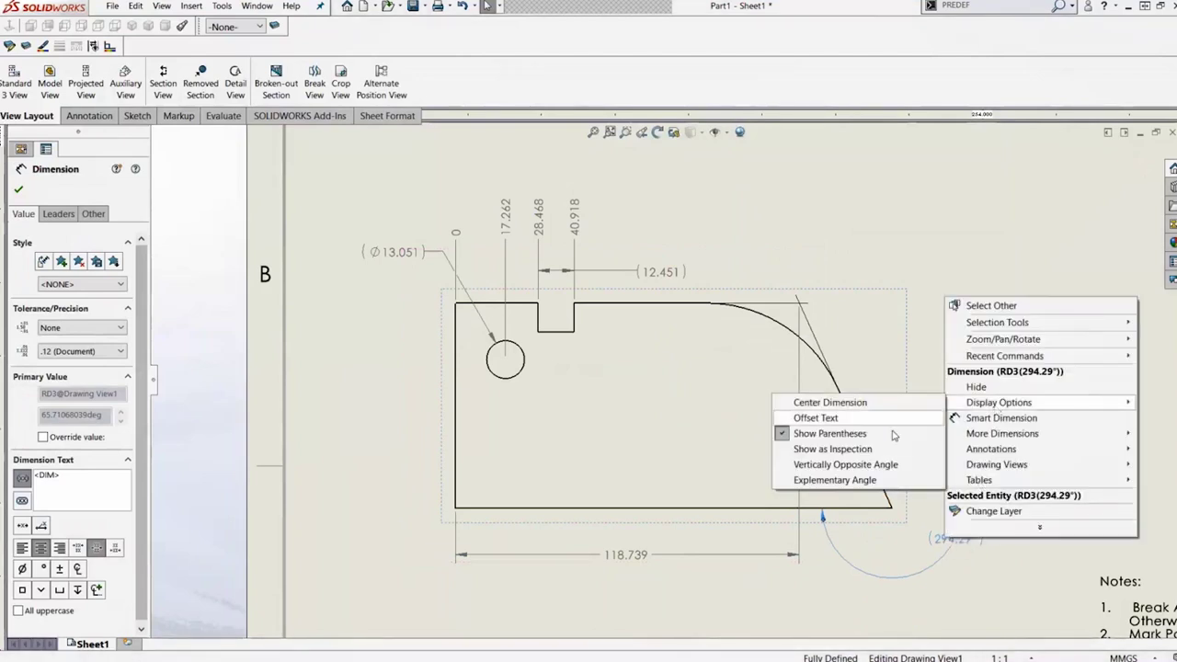
click(841, 478)
key(Escape)
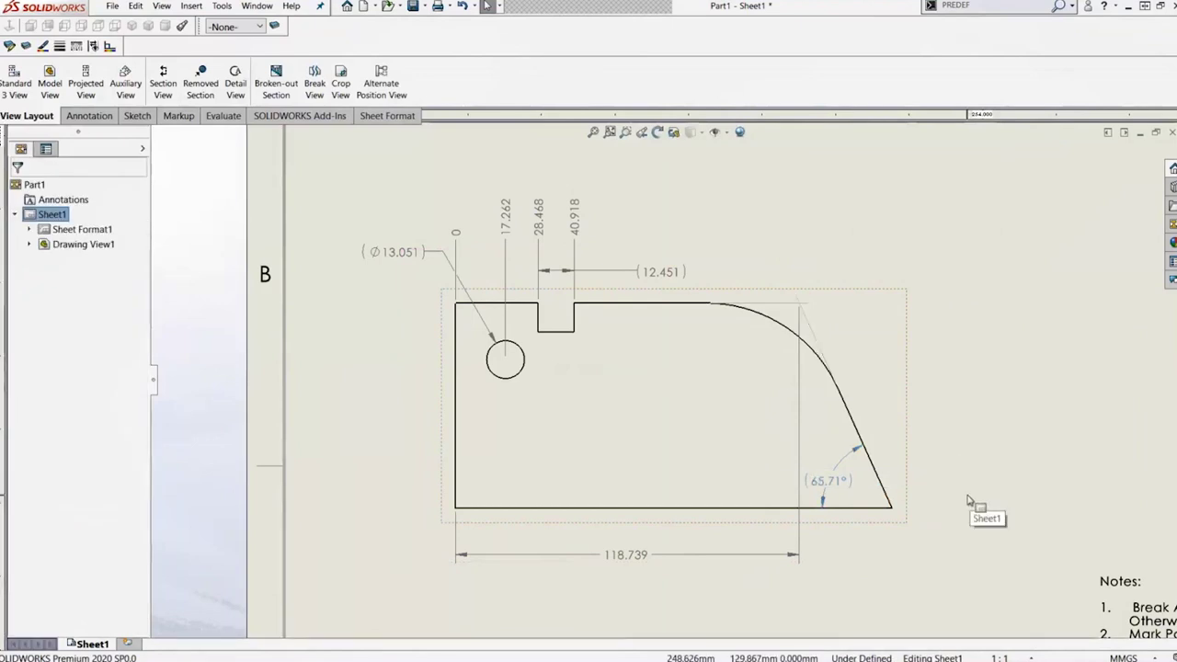
Step: Display the lower right corner's angle dimension as its vertically opposite angle, outside the plate
scroll(968, 519, down, 1)
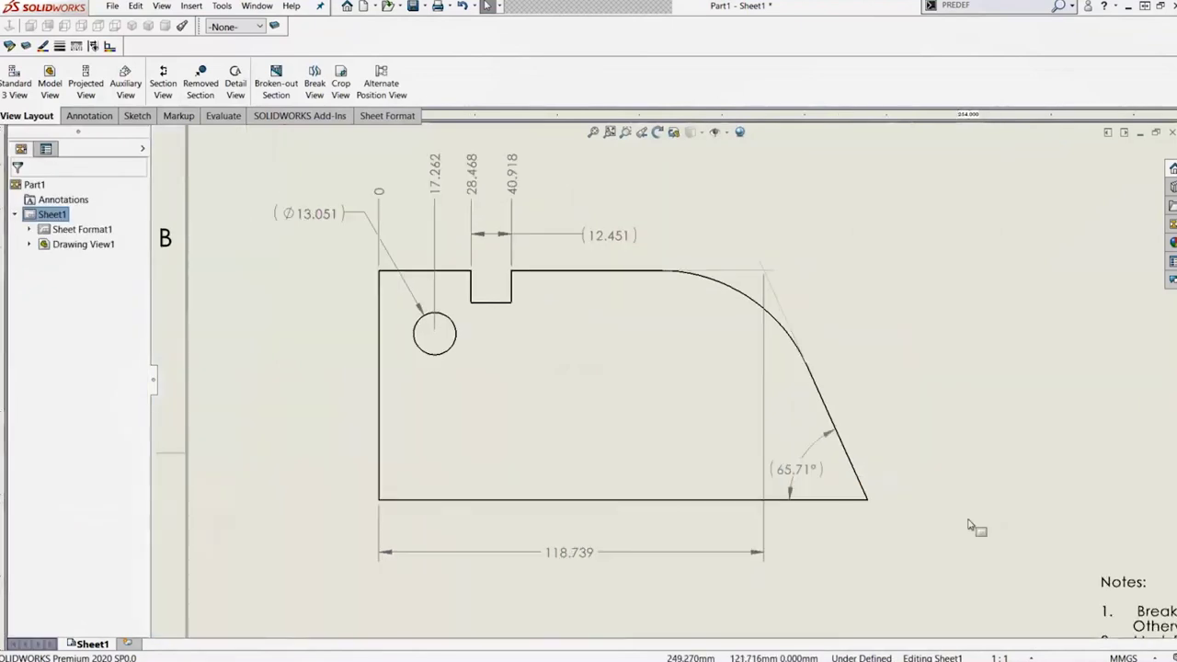
click(803, 473)
right_click(809, 476)
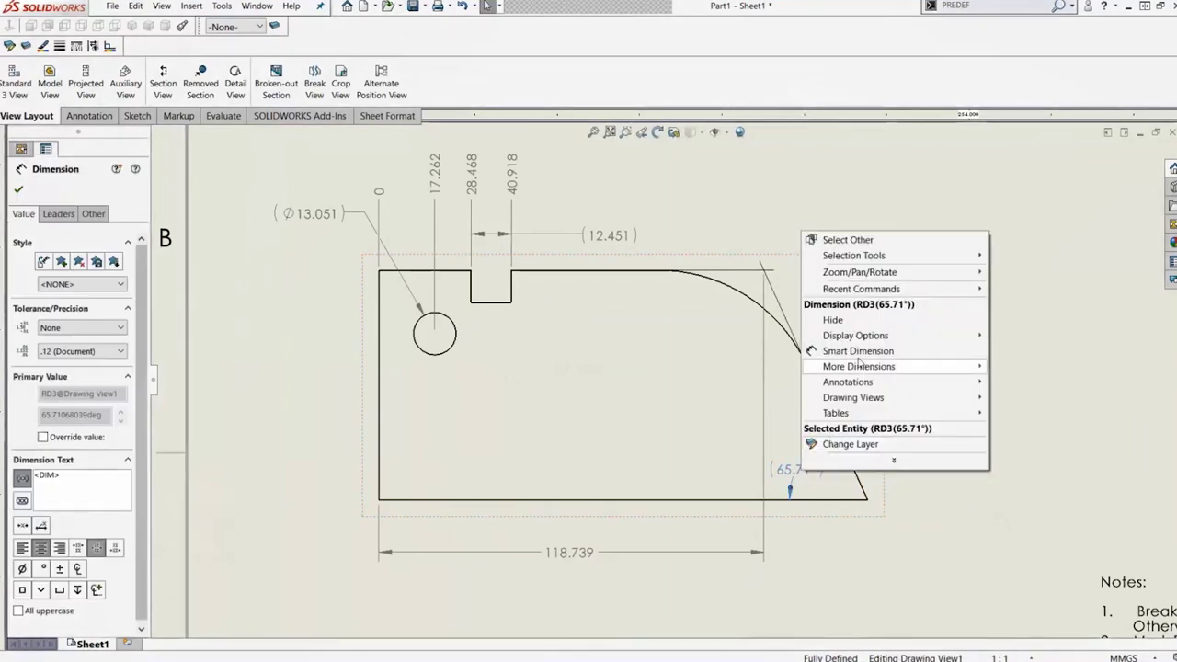
mouse_move(859, 342)
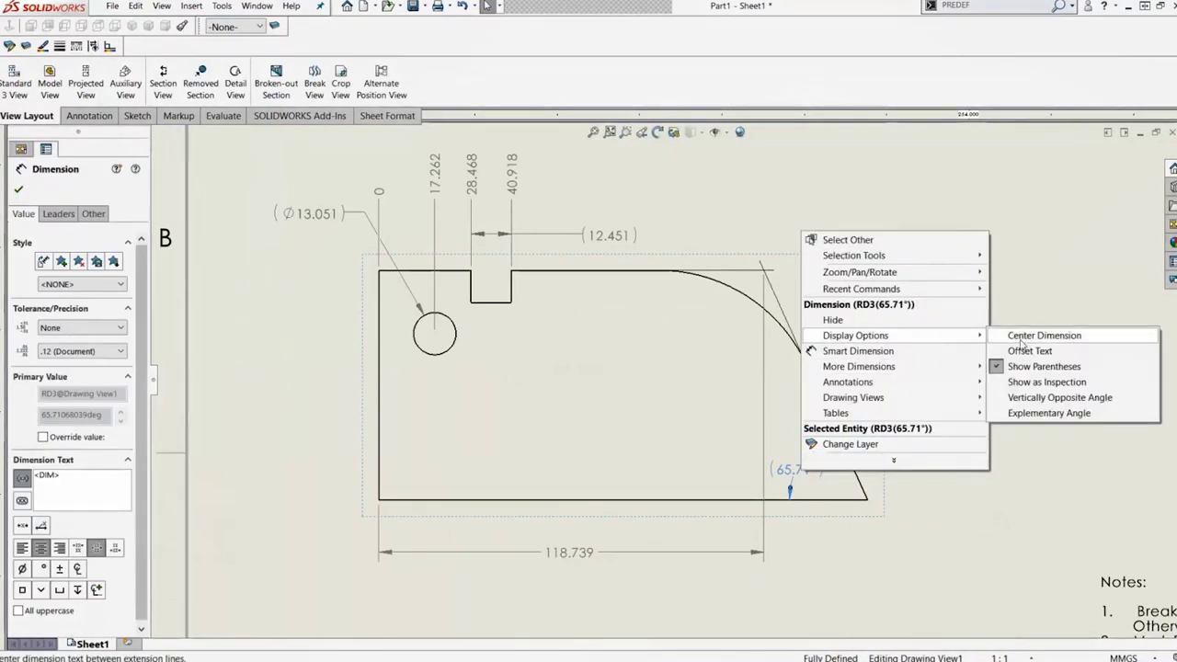
click(1065, 403)
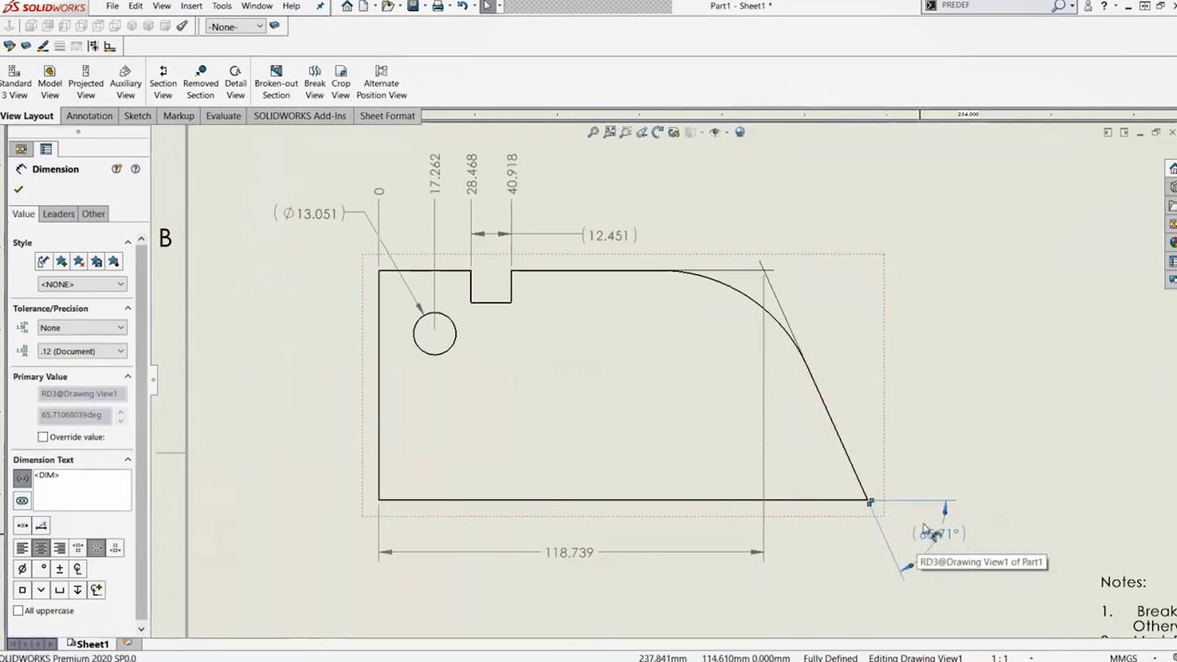
click(942, 473)
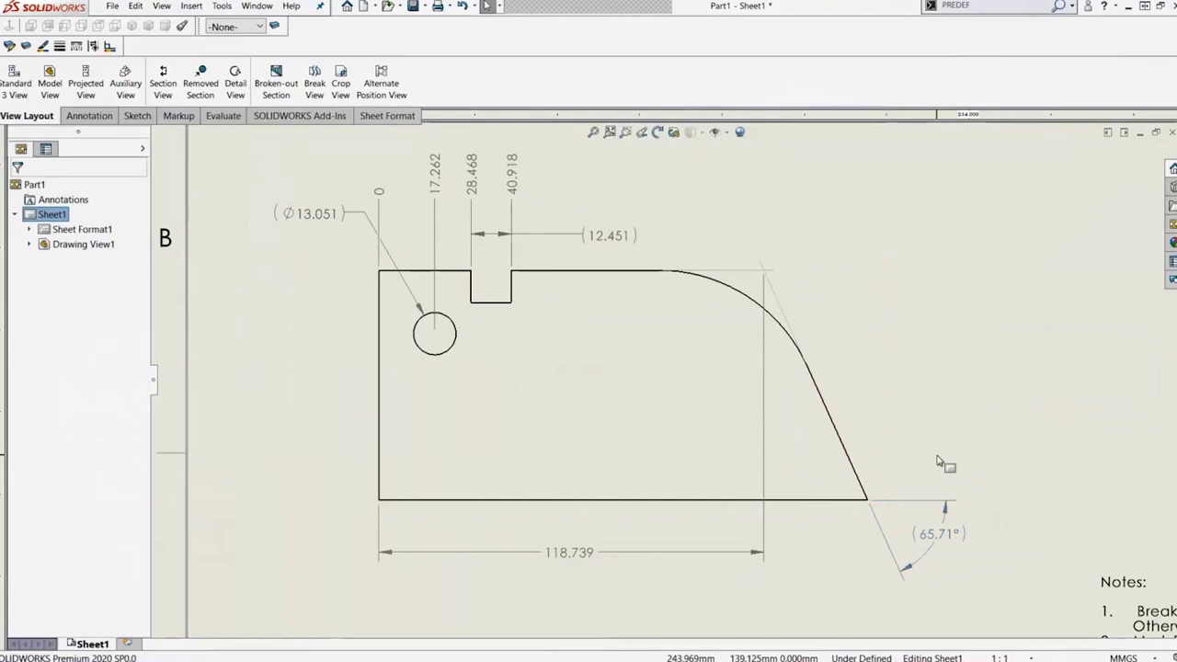
Step: Dimension the slanted edge's angle from an imaginary vertical line through the plate's lower right corner, placing it beside the edge
click(905, 434)
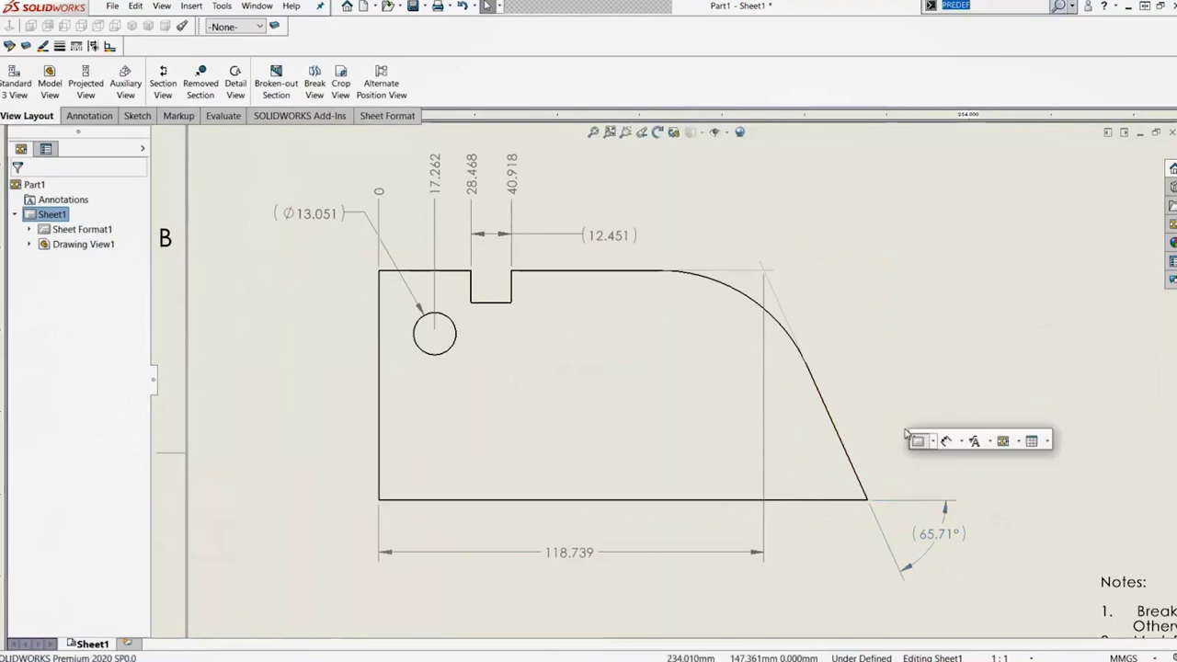
click(946, 442)
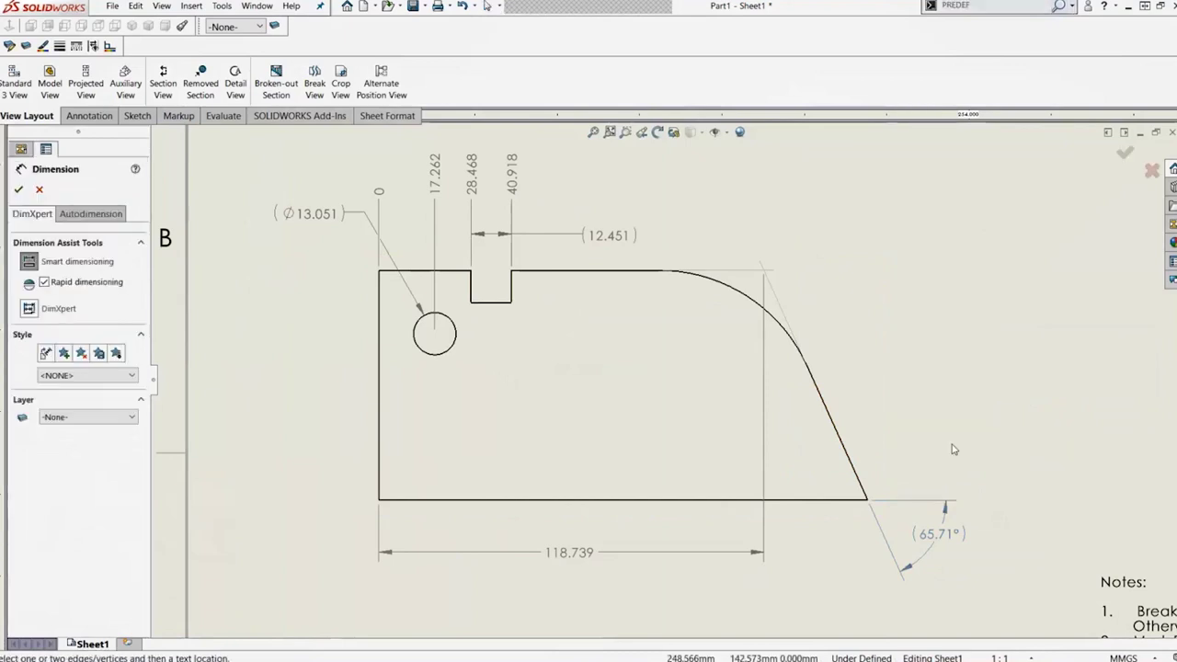
click(823, 402)
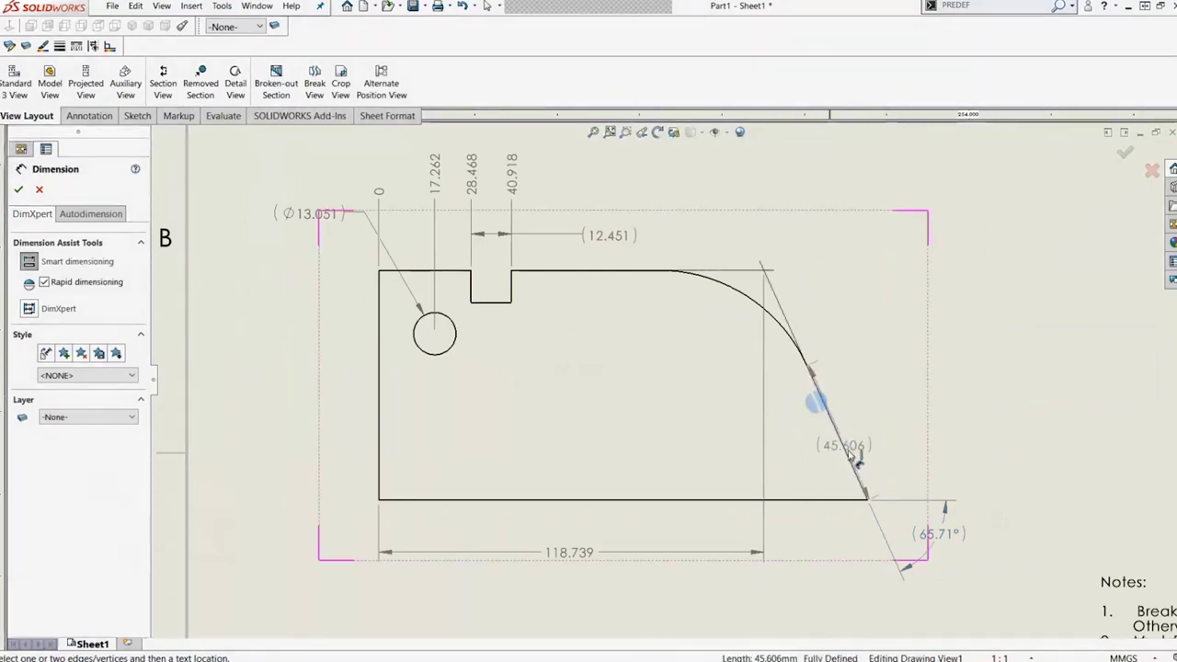
click(867, 499)
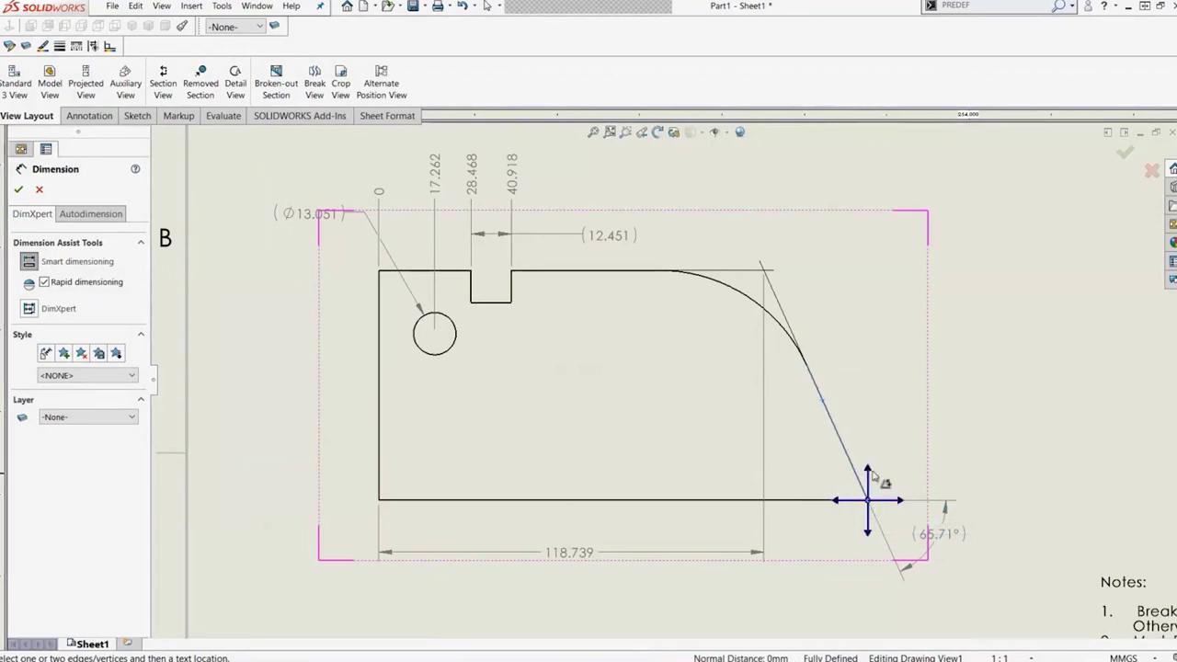
click(859, 468)
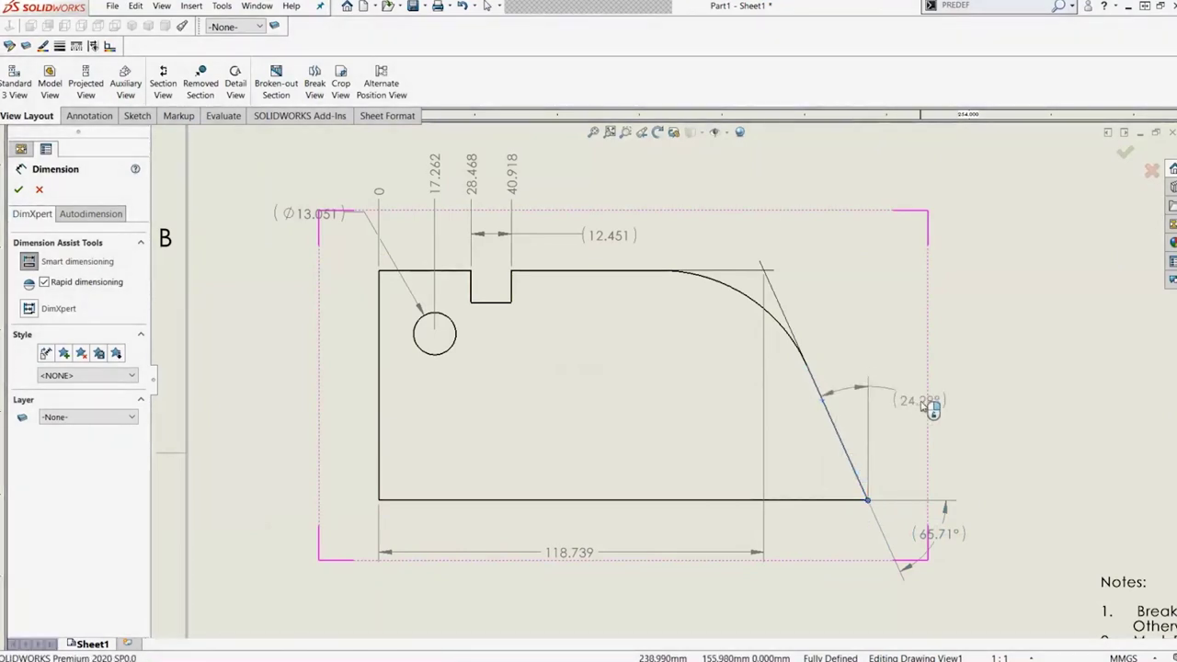
click(924, 402)
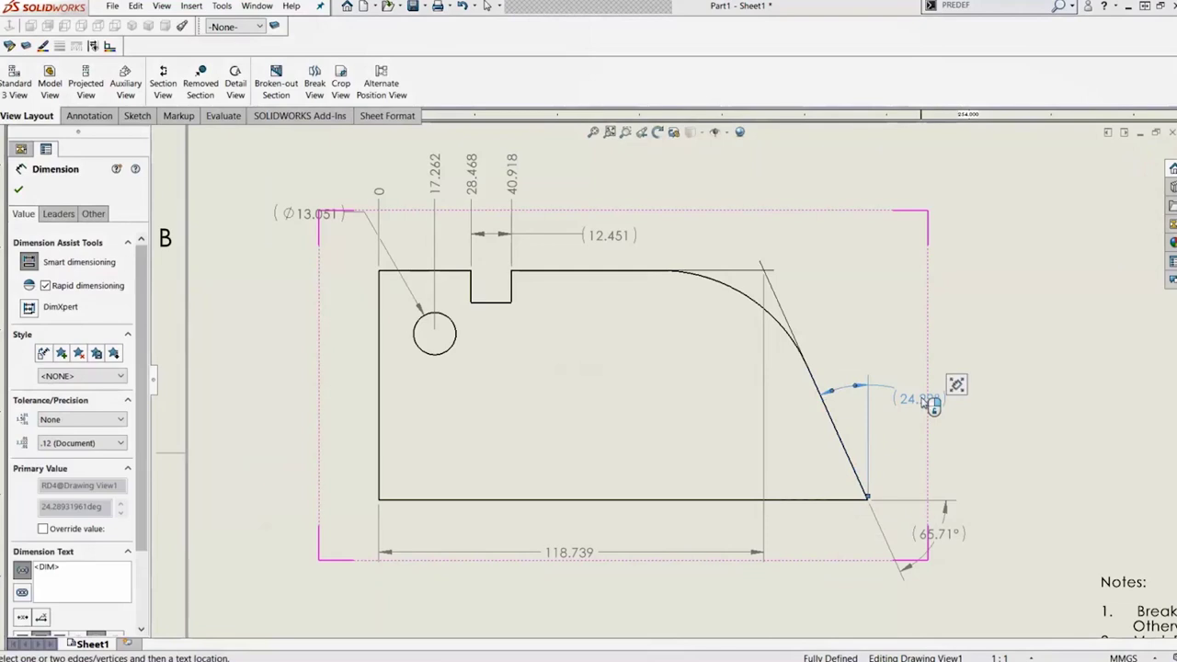
key(Escape)
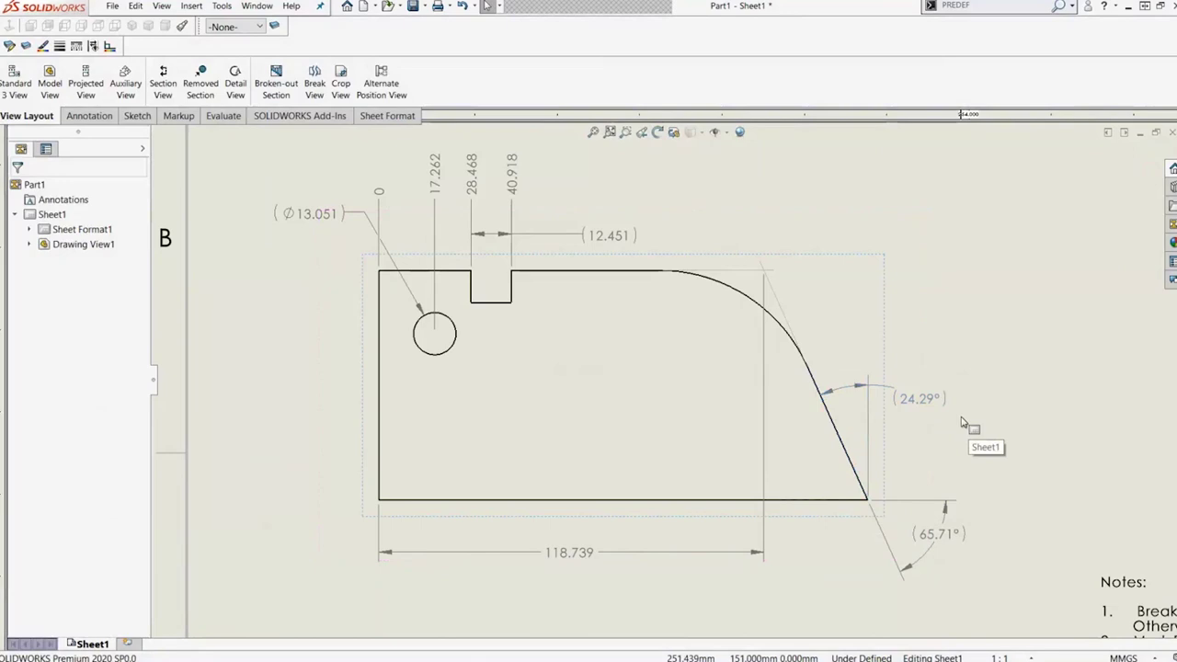
Step: Set the sheet's general notes above the title block to all uppercase
scroll(965, 432, up, 4)
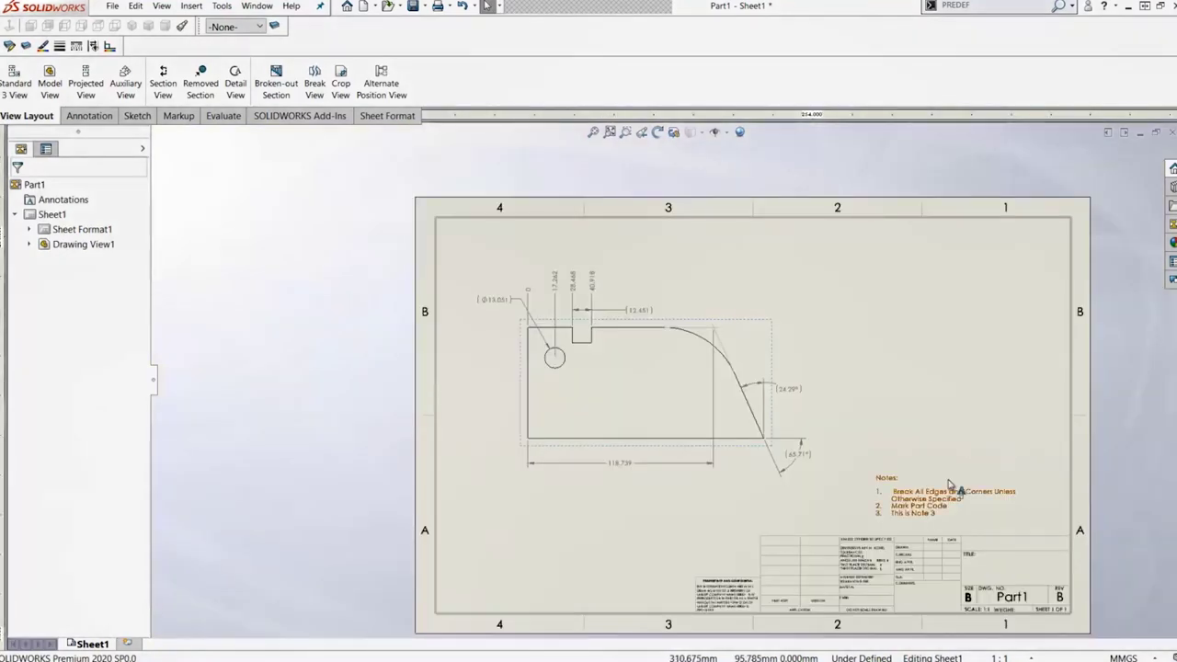
scroll(947, 497, down, 3)
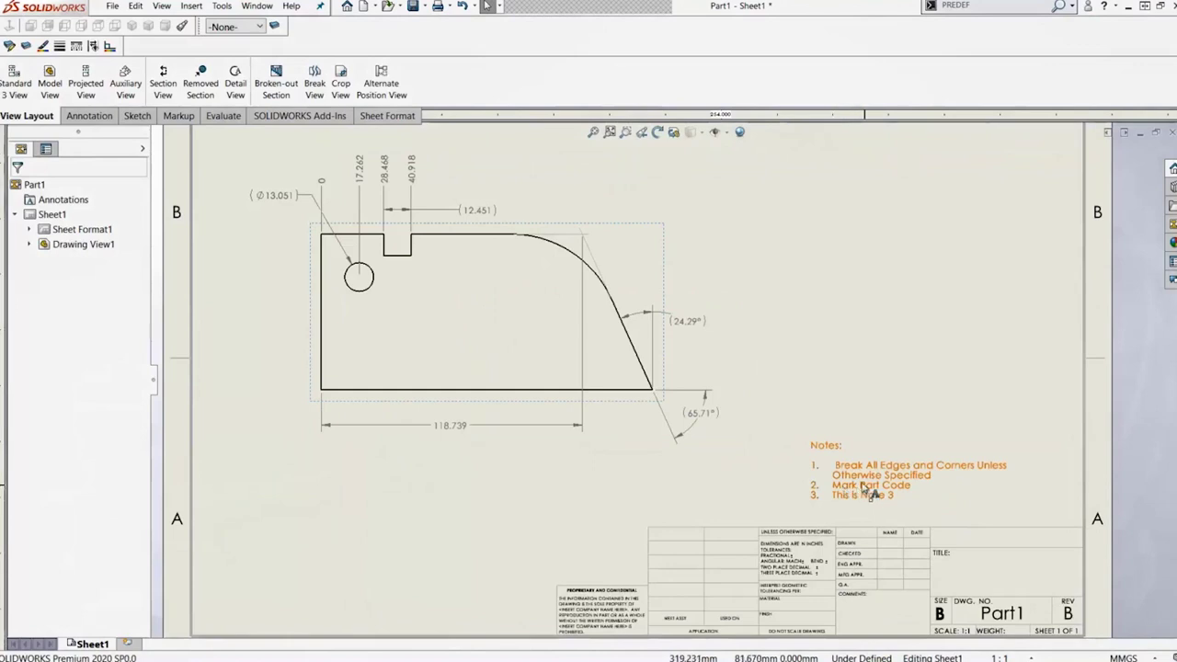
click(873, 481)
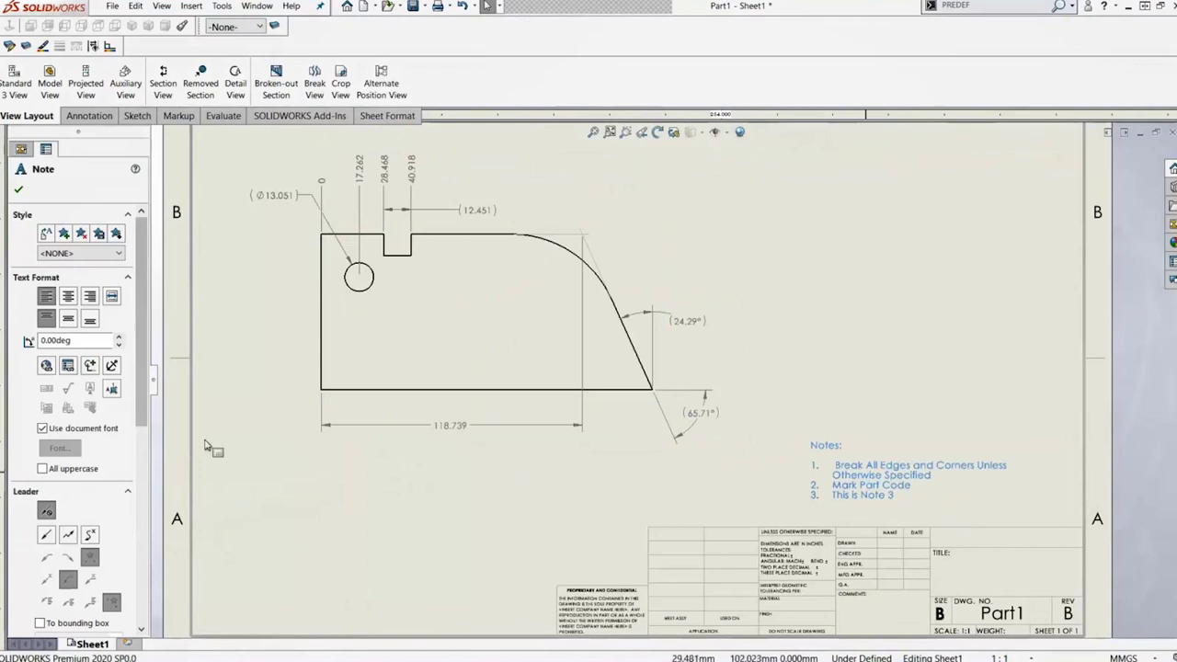
click(42, 469)
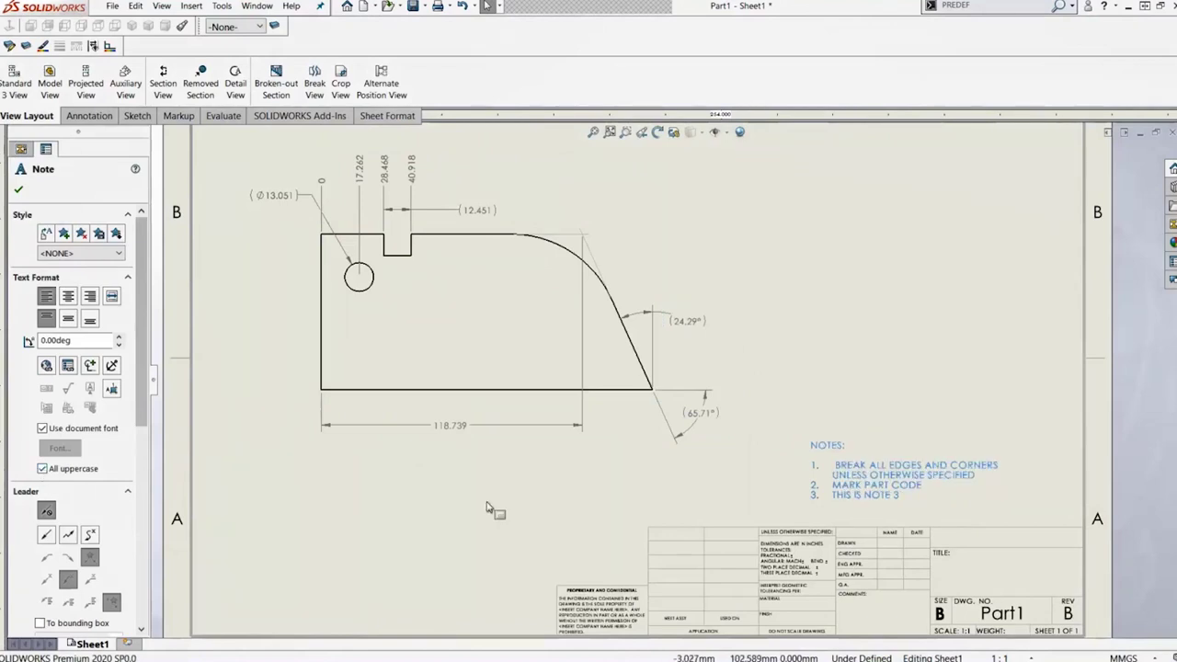
click(241, 422)
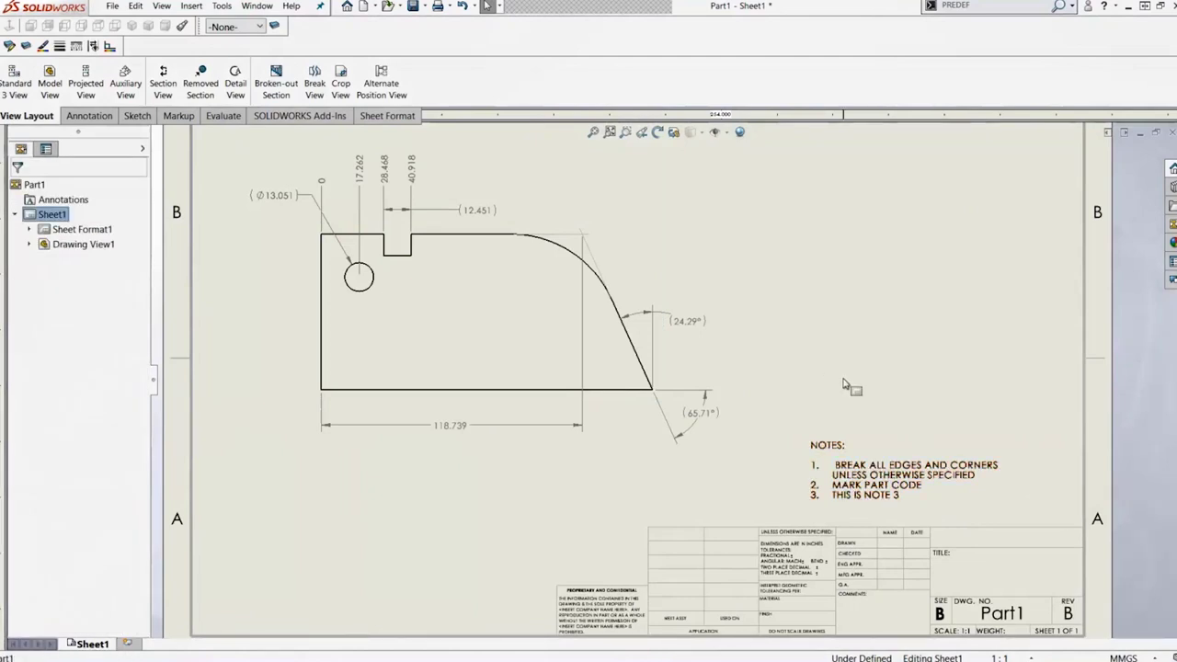
Step: Turn off All uppercase for the general notes above the title block
click(855, 479)
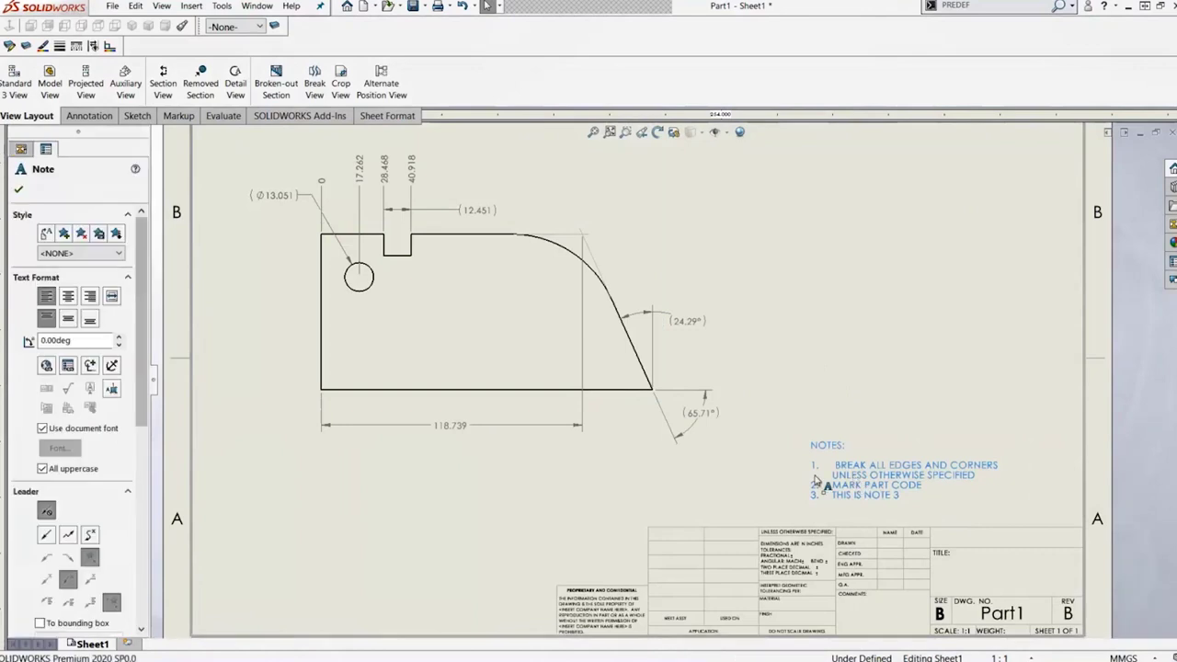
click(81, 469)
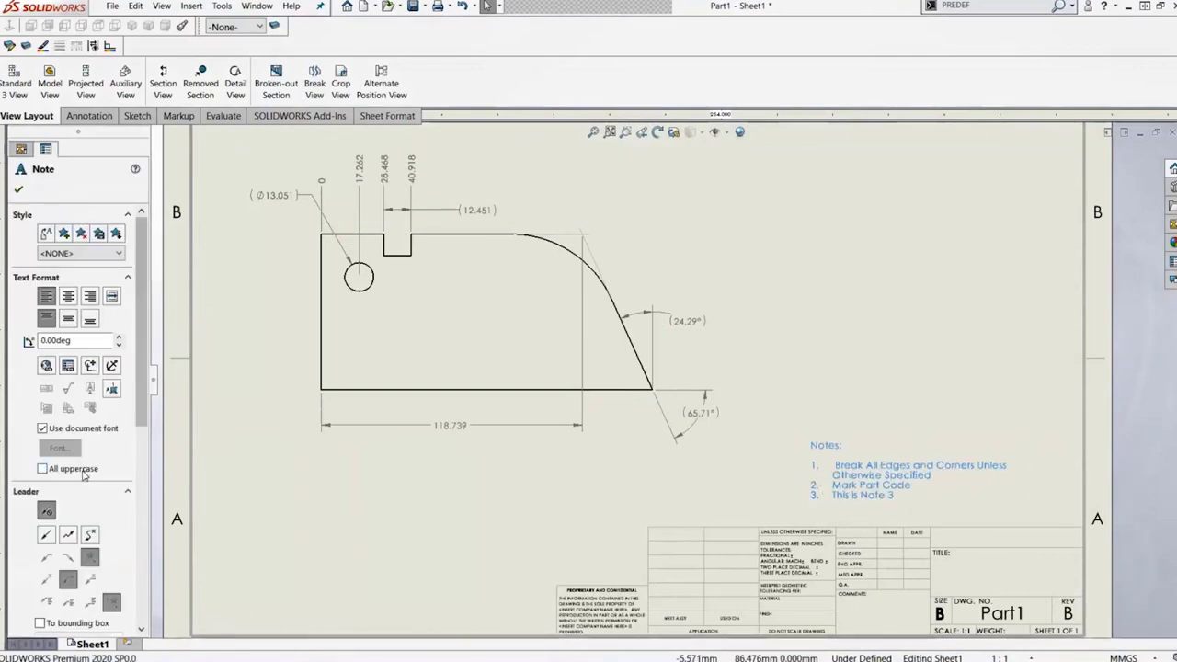
click(466, 525)
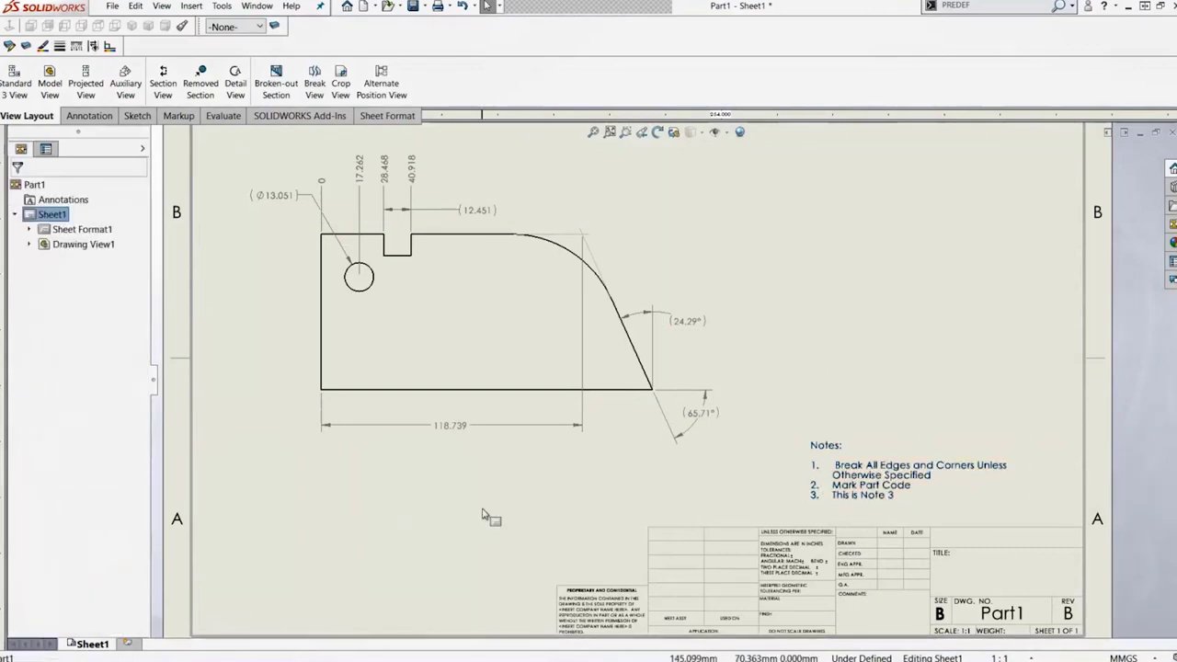
Step: Open the Drafting Standard settings in the drawing's document properties
click(540, 13)
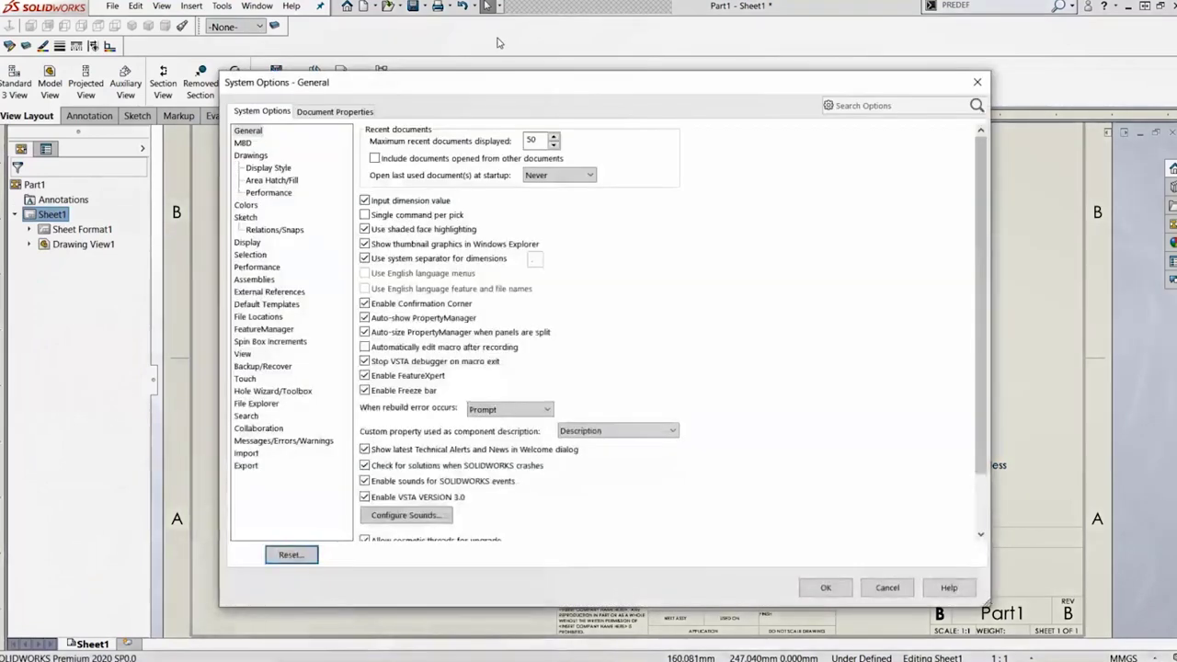
click(336, 111)
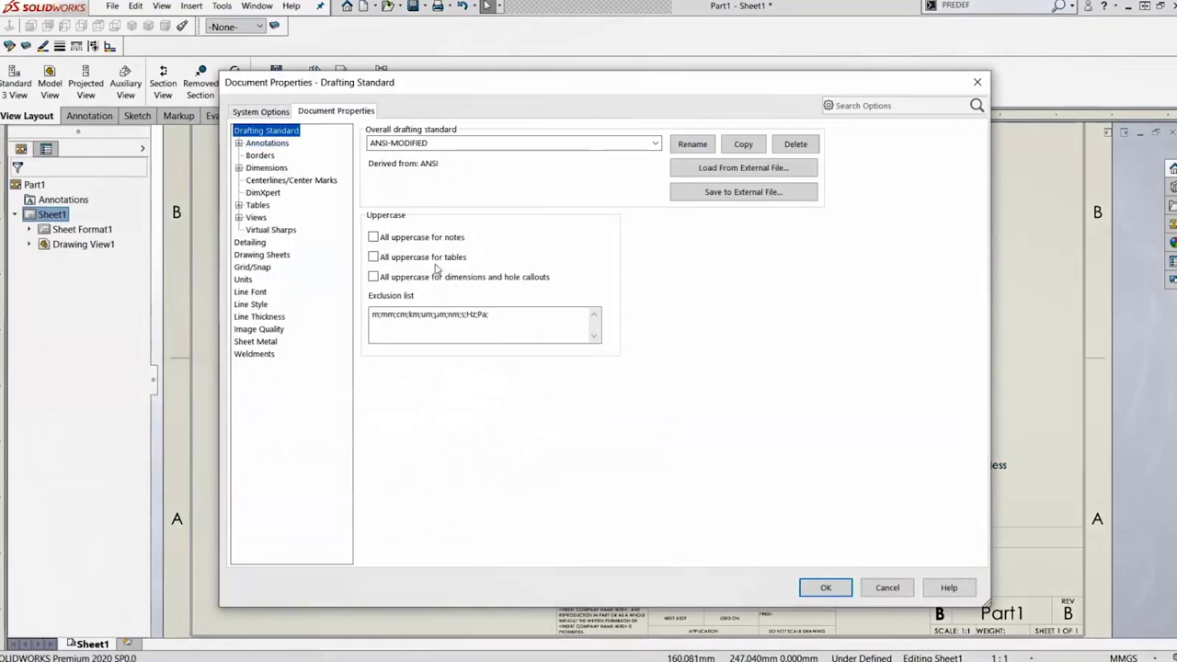